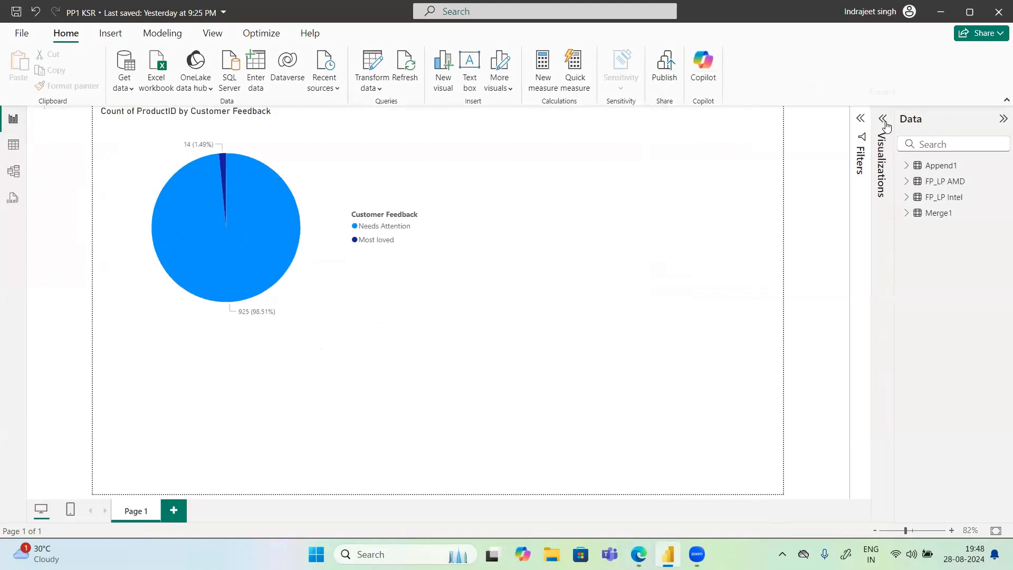
# - Switch from the report to the model view of the tables
pyautogui.click(1002, 121)
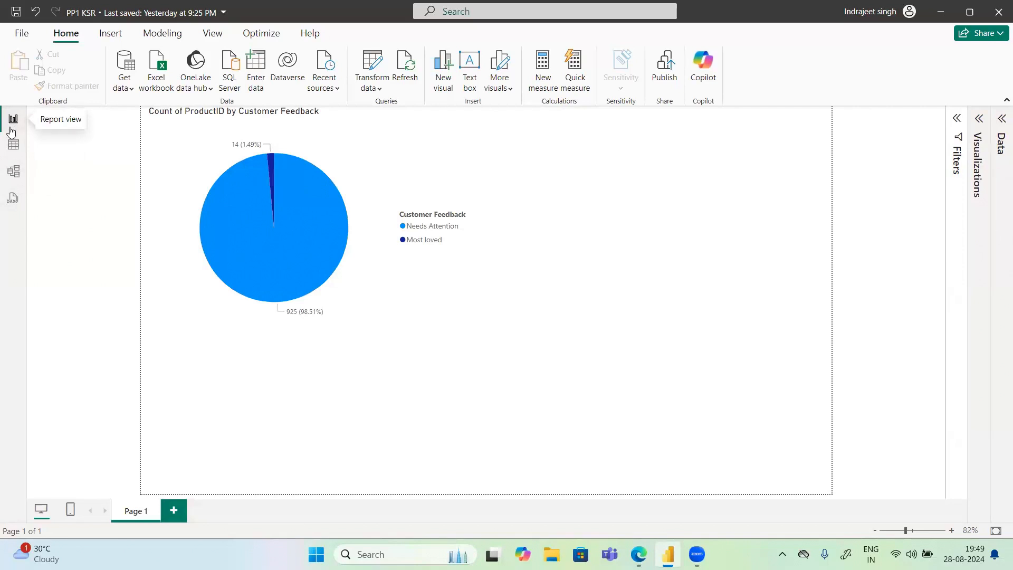
pyautogui.click(12, 179)
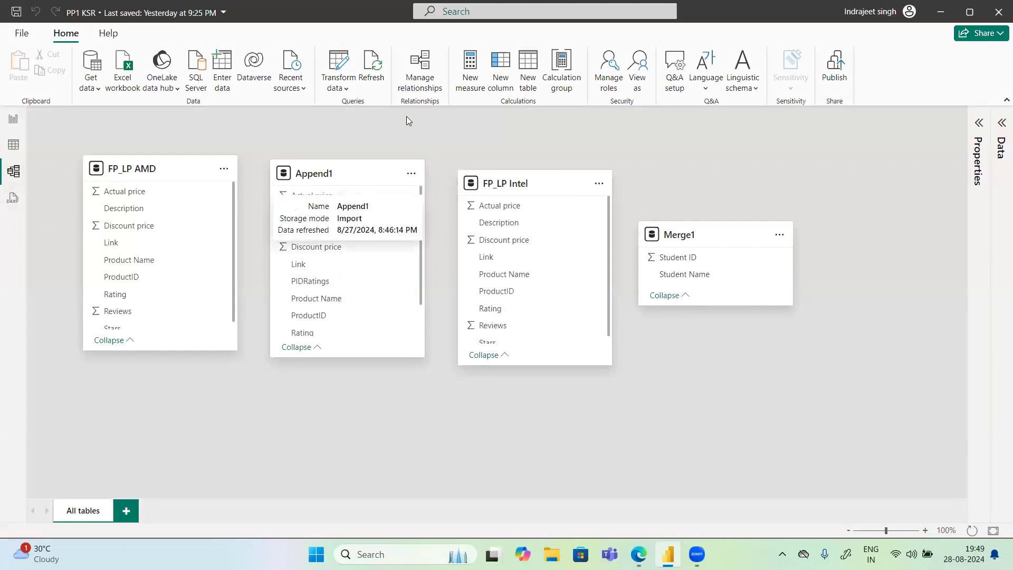
# - Start a new relationship from the FP_LP AMD table to the FP_LP Intel table
pyautogui.click(416, 87)
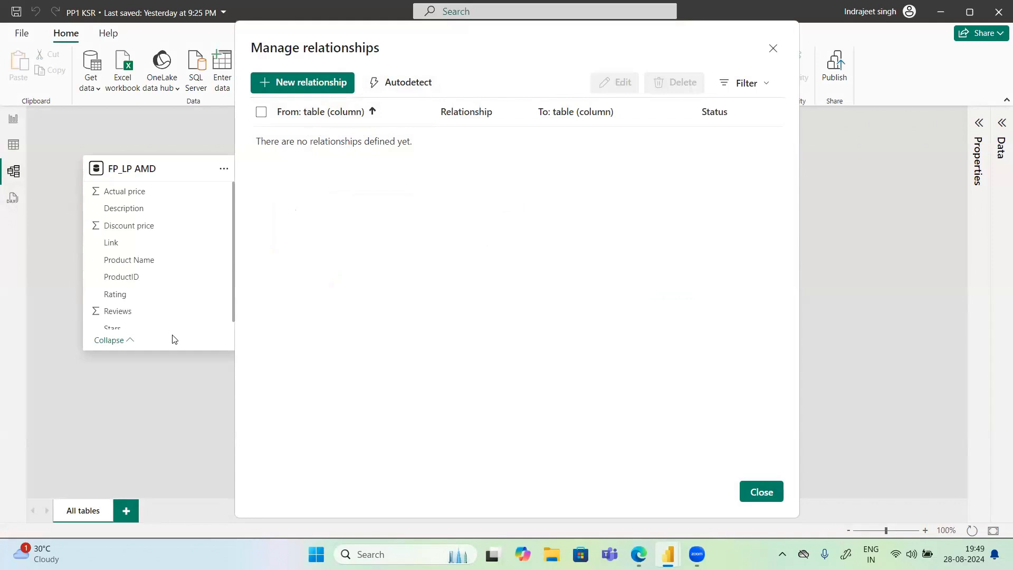
pyautogui.click(285, 93)
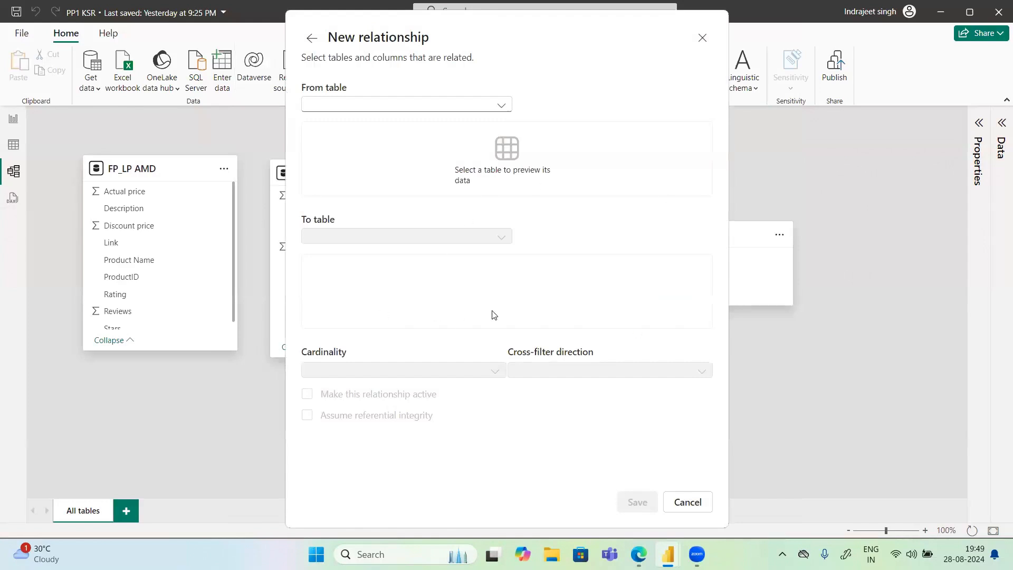
pyautogui.click(321, 106)
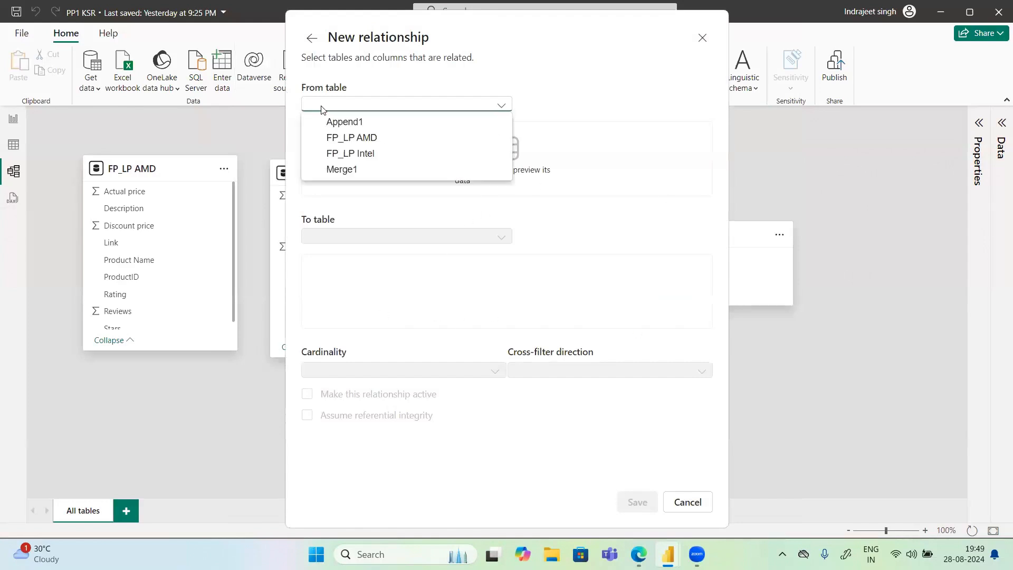
pyautogui.click(342, 138)
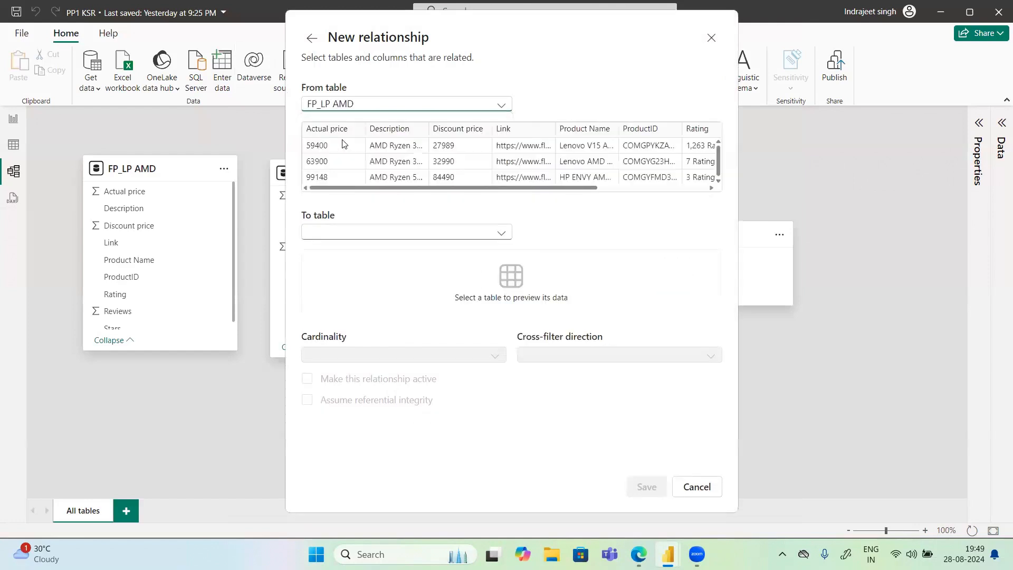
pyautogui.click(398, 234)
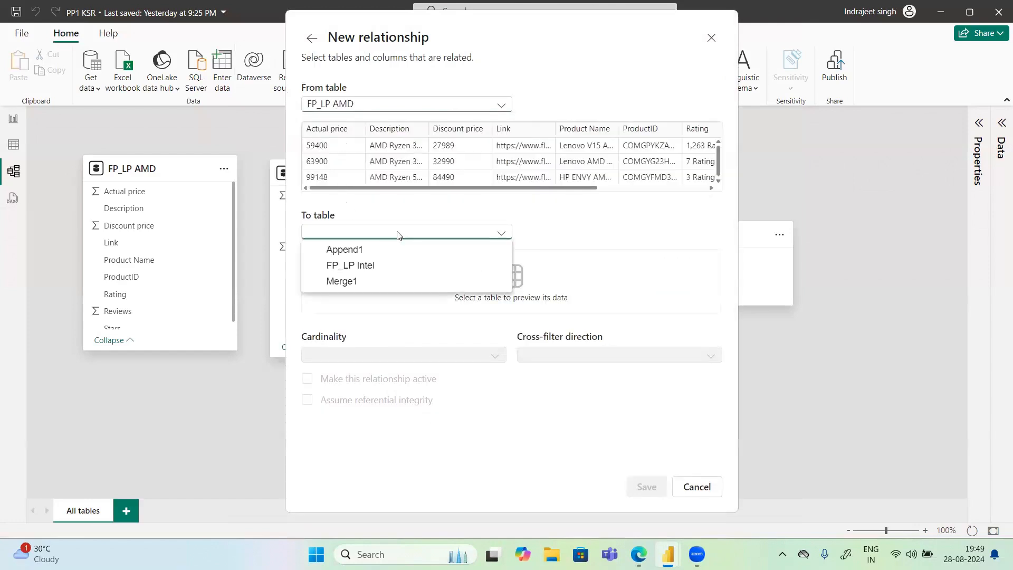
pyautogui.click(365, 267)
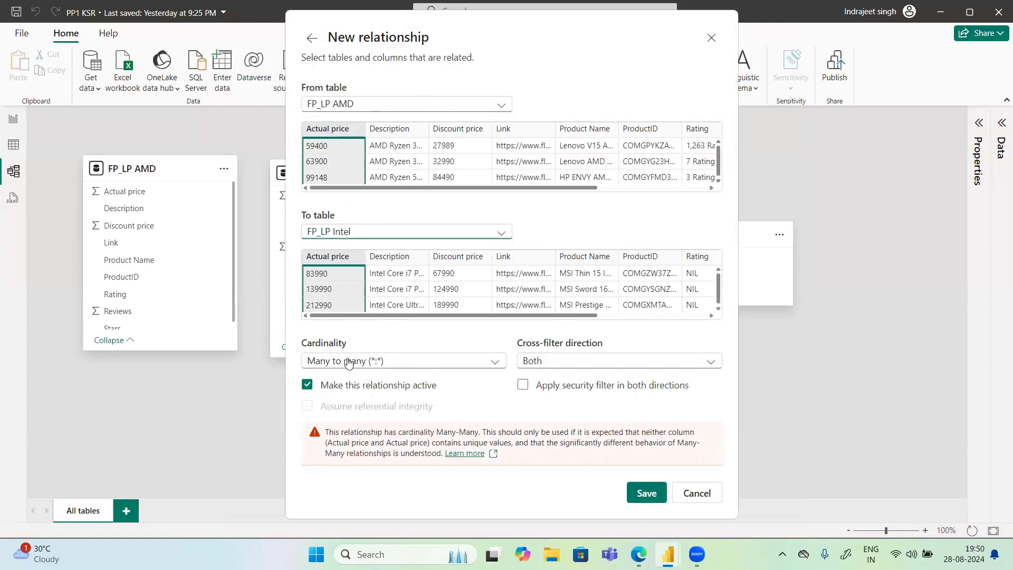
# - Try a one-to-one cardinality on the Actual price columns, and again with ProductID as the related column in both tables
pyautogui.click(430, 362)
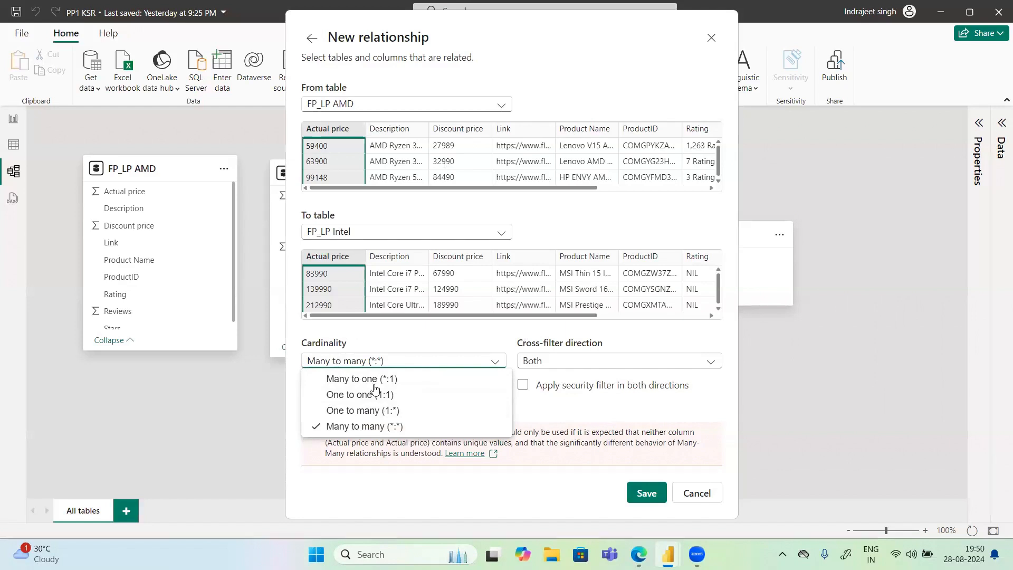
pyautogui.click(359, 396)
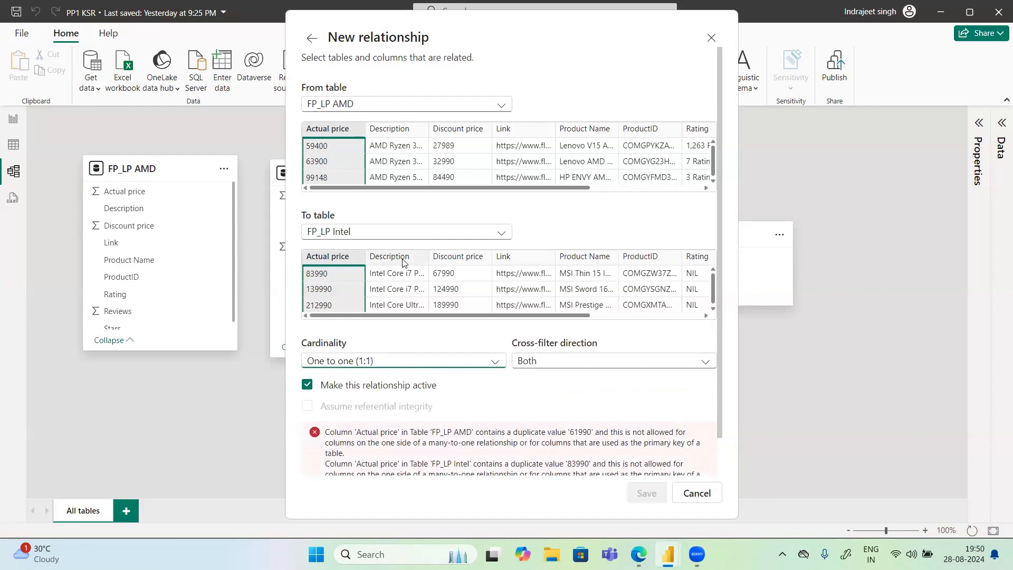
pyautogui.click(647, 259)
pyautogui.click(641, 132)
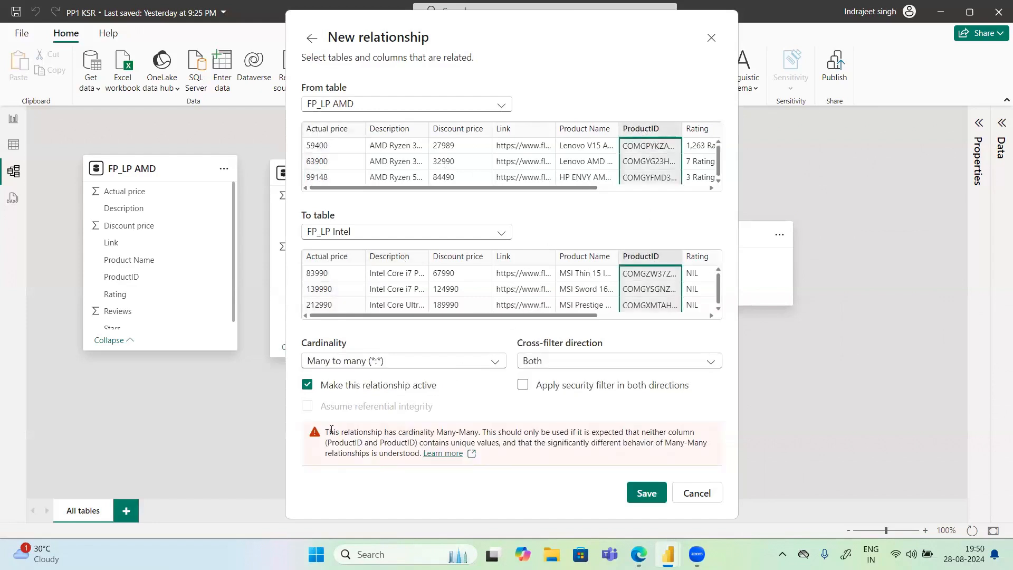
pyautogui.click(376, 361)
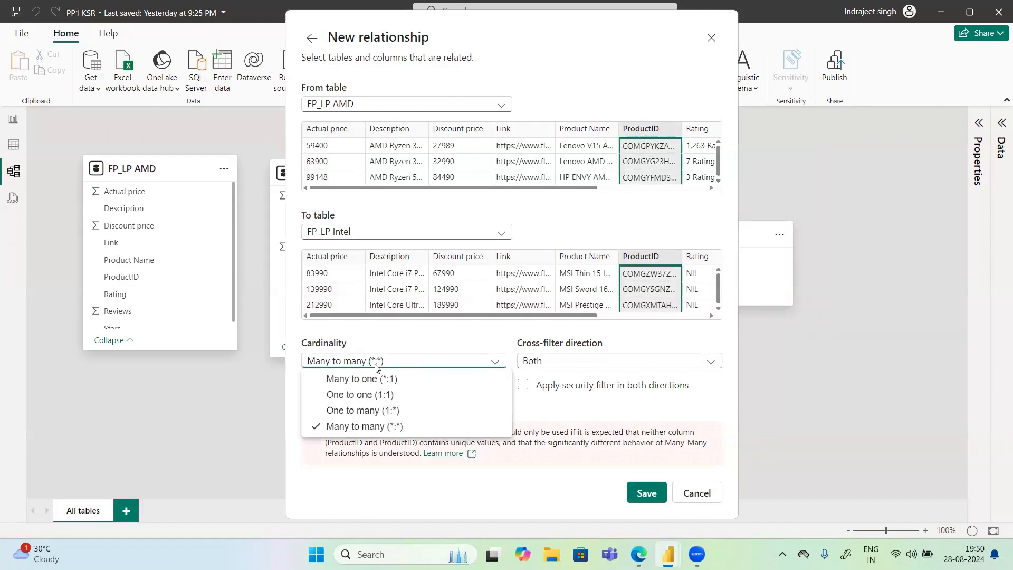
pyautogui.click(363, 393)
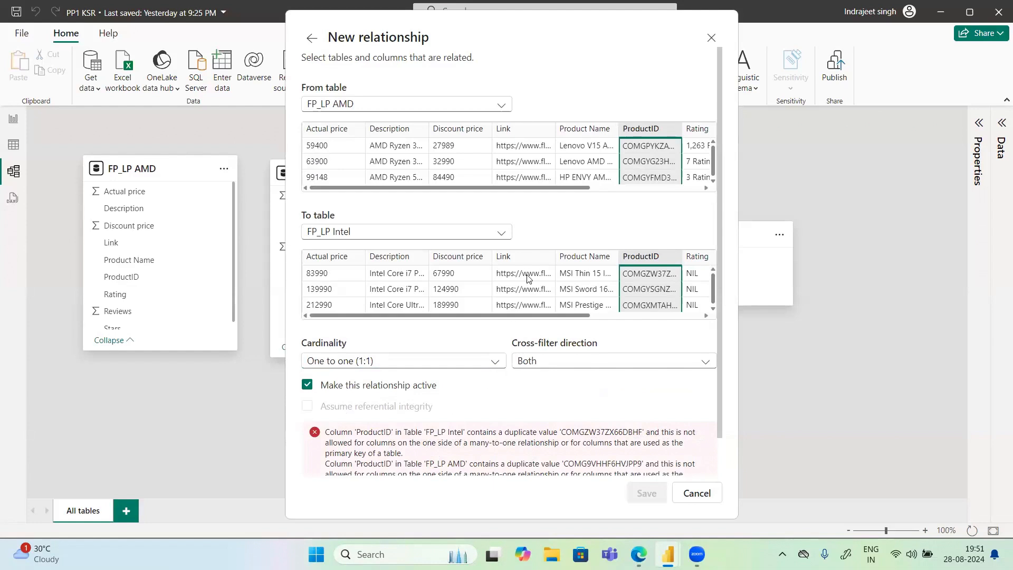
# - Set the relationship's cardinality to many to many, and leave relationship management without saving it
pyautogui.moveTo(573, 316); pyautogui.dragTo(675, 315)
pyautogui.click(404, 362)
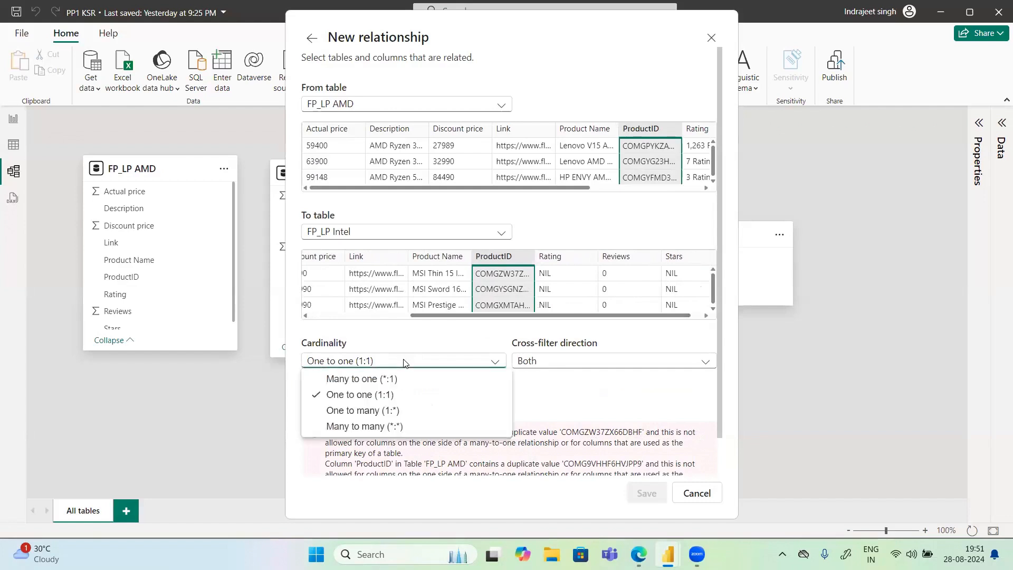
pyautogui.click(378, 425)
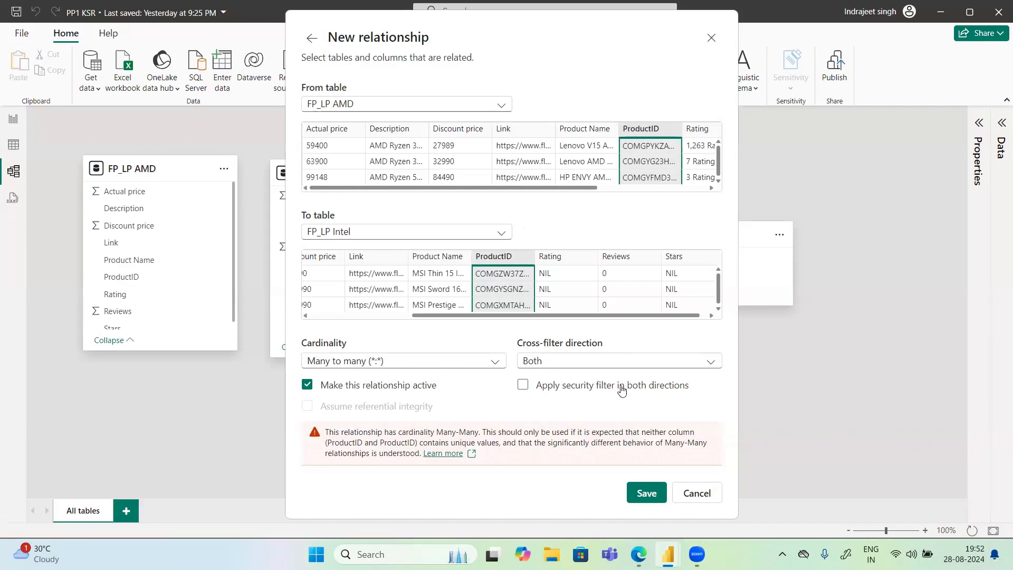
pyautogui.click(699, 494)
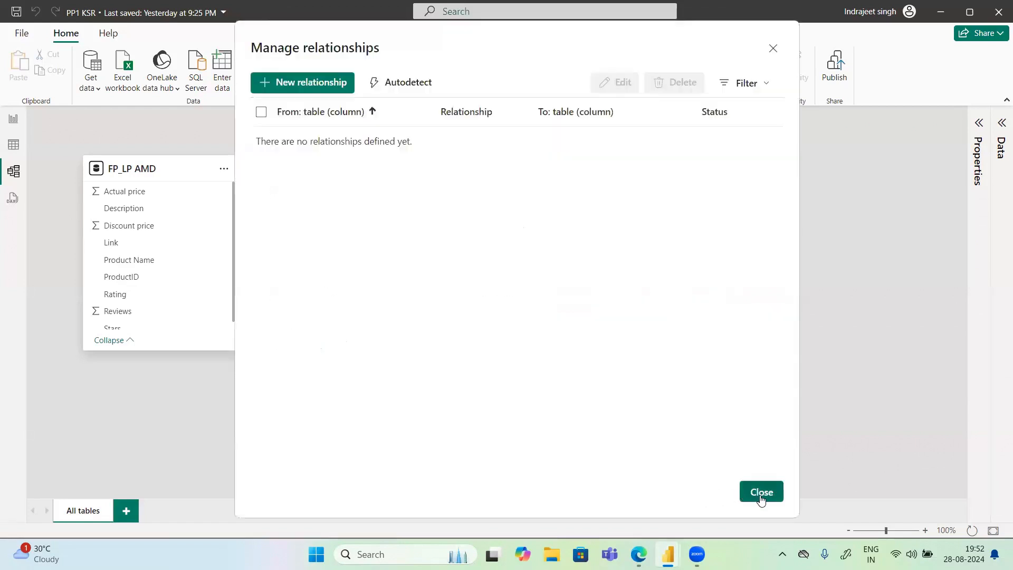
pyautogui.click(761, 492)
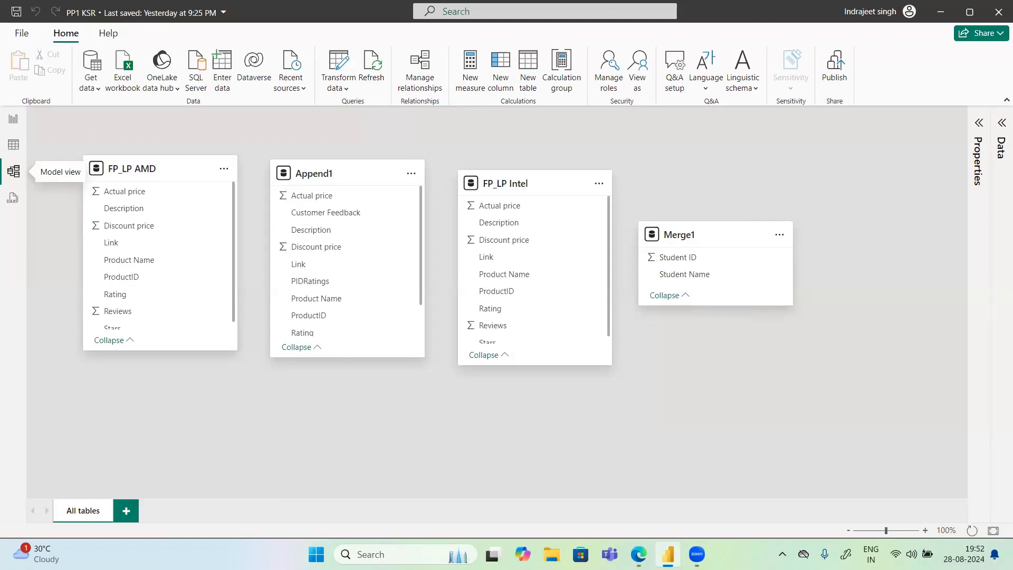
# - Open the query of the FP_LP AMD table for editing in the Power Query Editor
pyautogui.click(1001, 124)
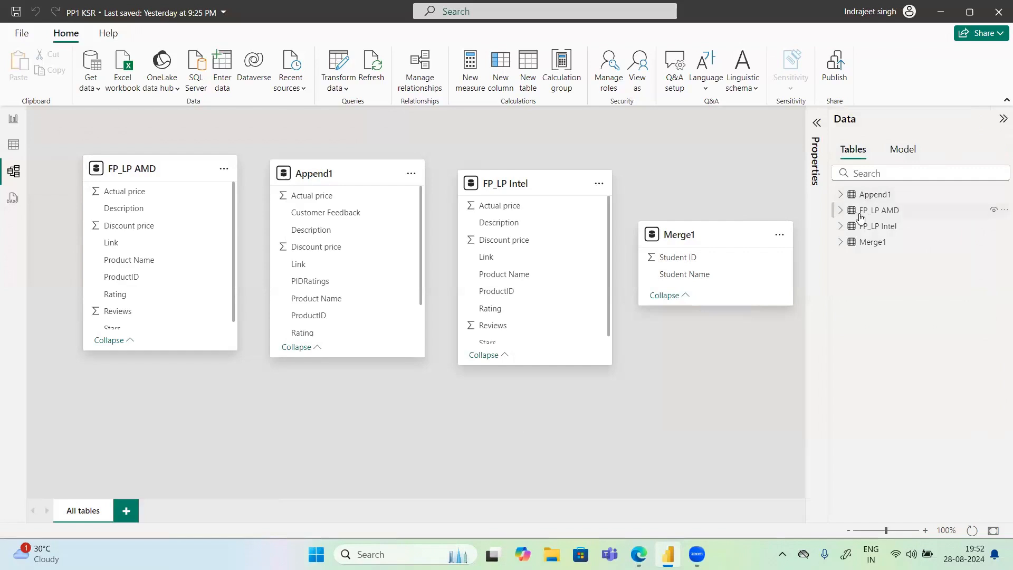
pyautogui.moveTo(861, 218)
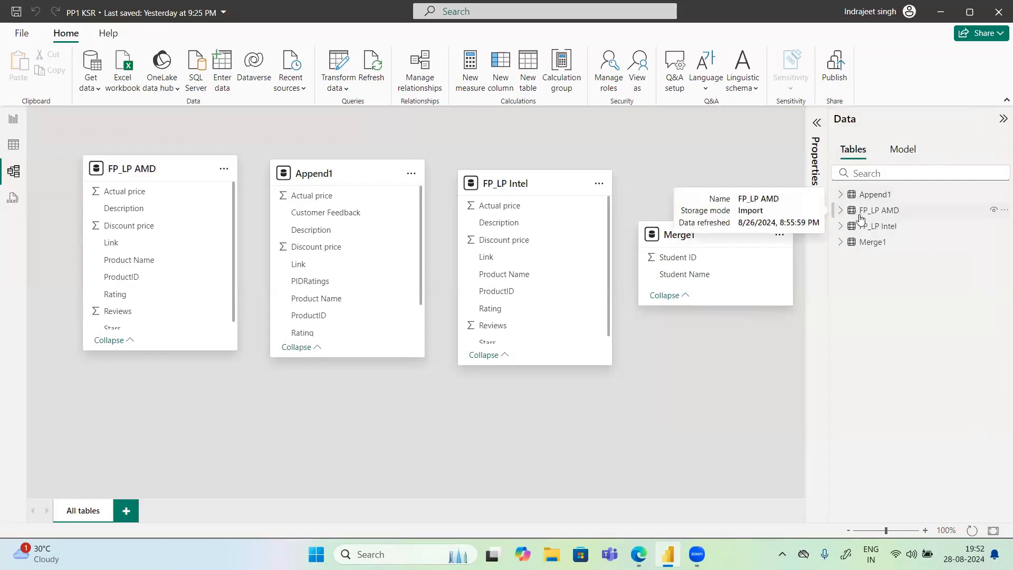
pyautogui.click(861, 218)
pyautogui.rightClick(861, 218)
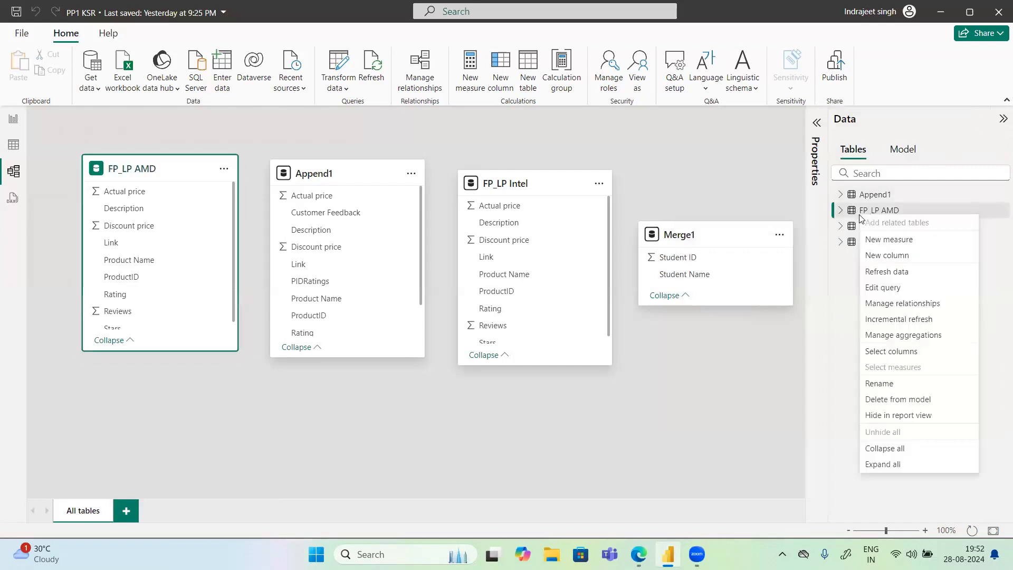
pyautogui.click(889, 292)
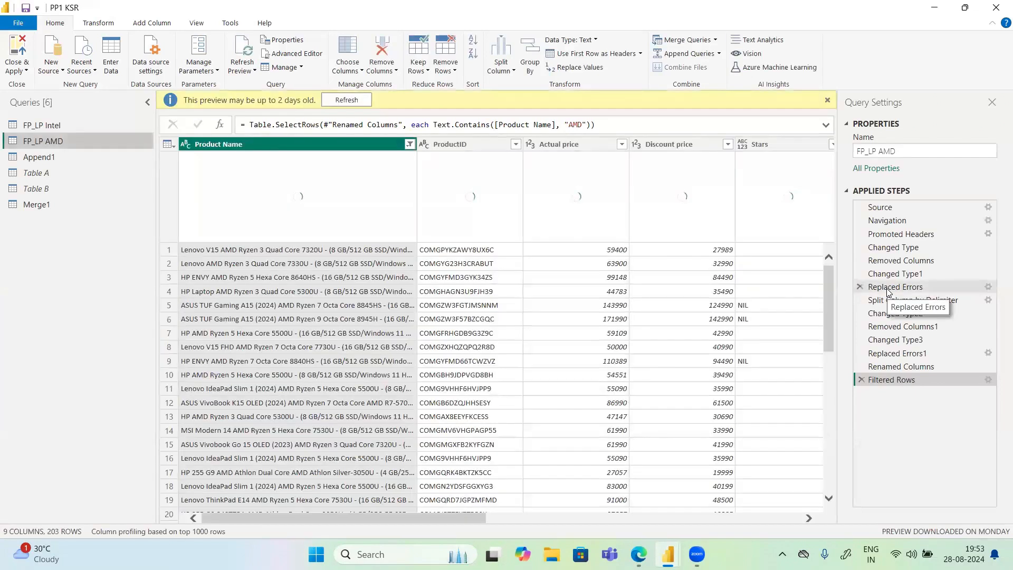
# - Copy the Append1 query and paste the copy, with its source queries, into the query list
pyautogui.click(30, 161)
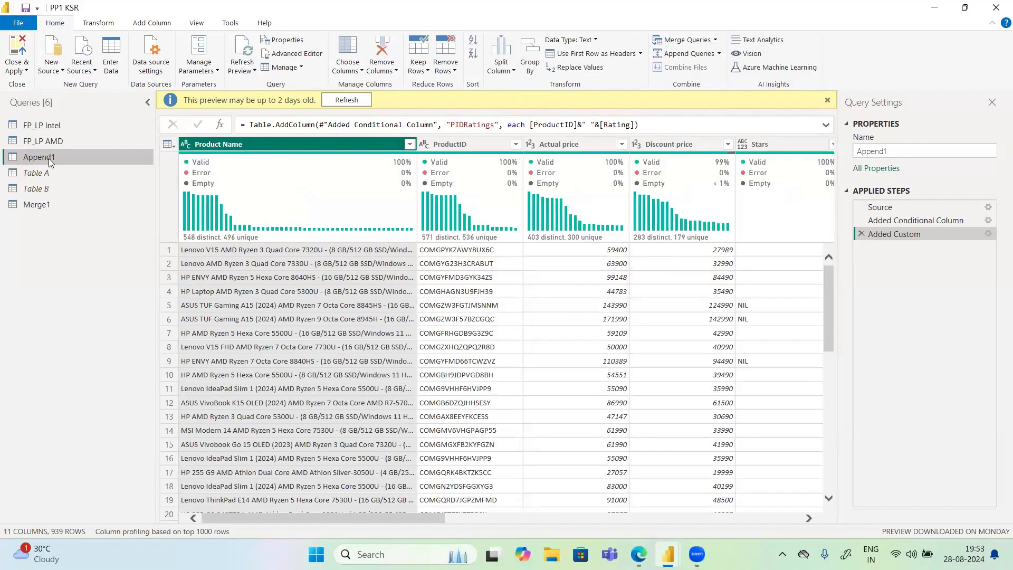
pyautogui.hotkey('ctrl', 'v')
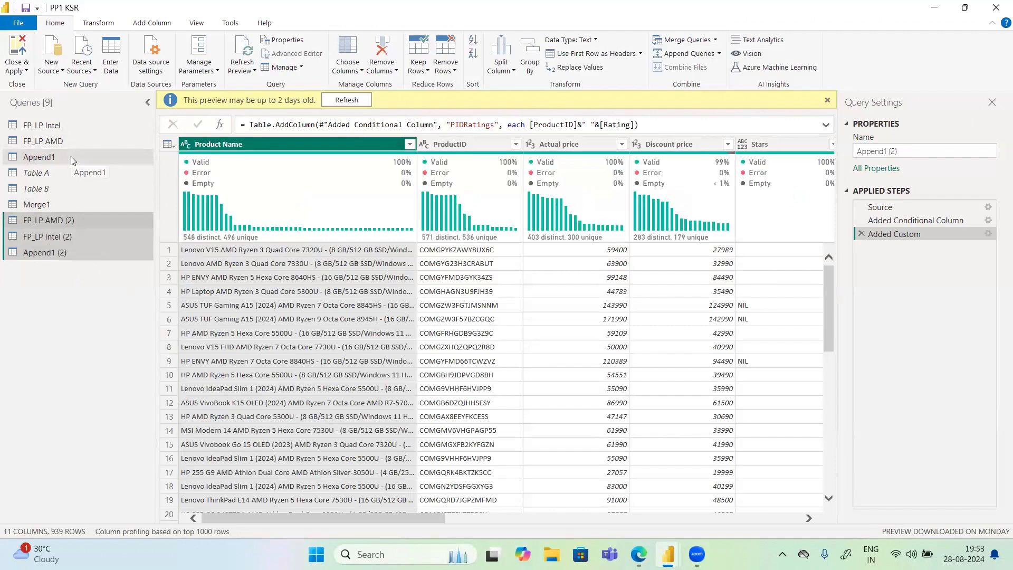
# - Rename the original Append1 query as Table 1
pyautogui.click(61, 160)
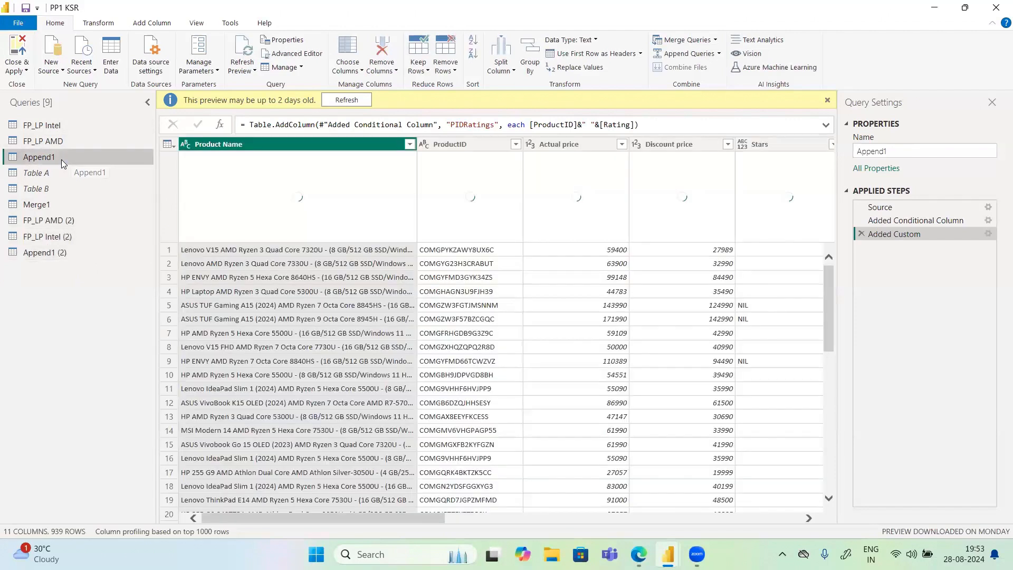
pyautogui.doubleClick(61, 160)
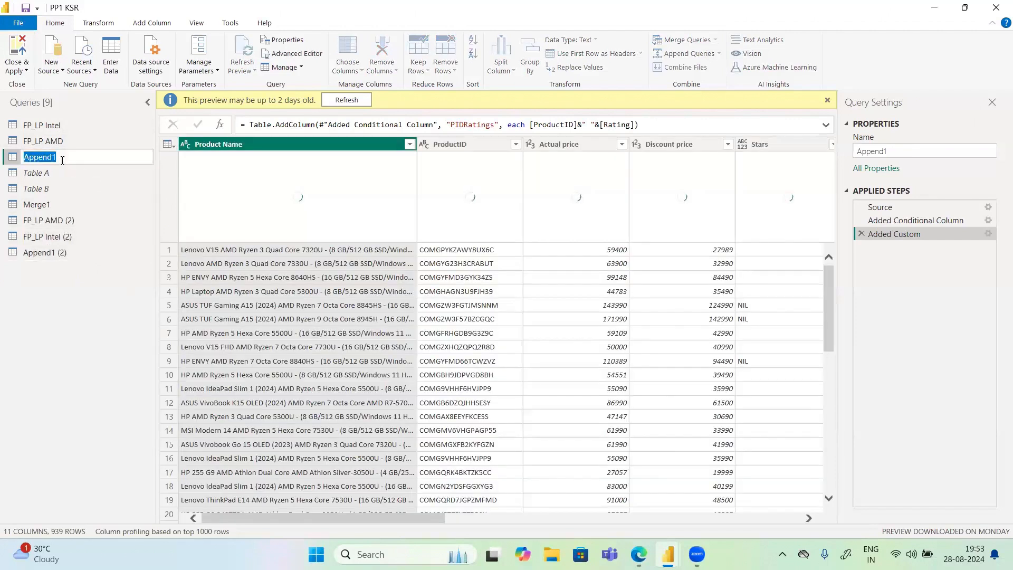
pyautogui.click(63, 160)
pyautogui.press('BackSpace')
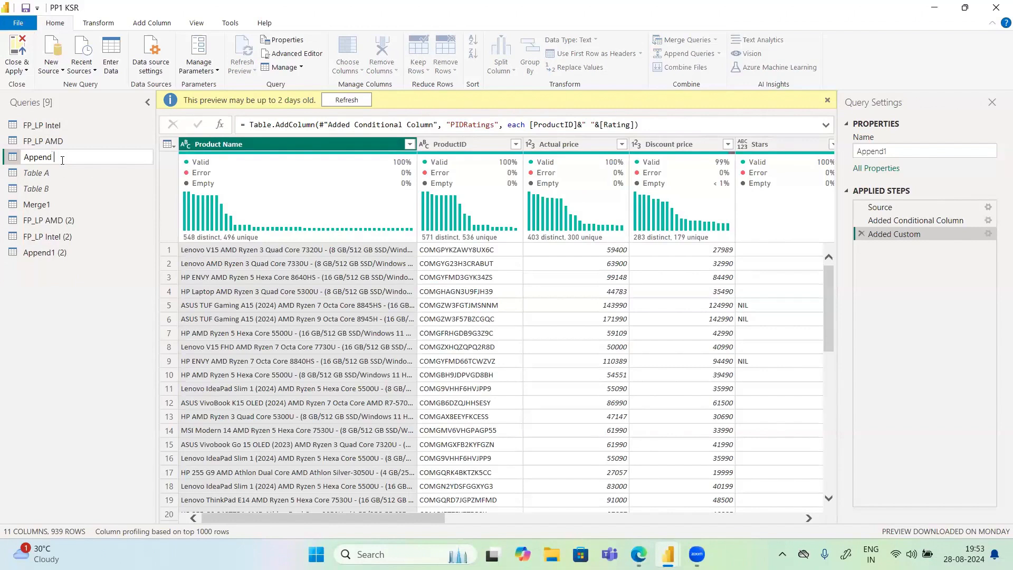
pyautogui.write('ta')
pyautogui.press('BackSpace')
pyautogui.press('BackSpace')
pyautogui.press('BackSpace')
pyautogui.press('BackSpace')
pyautogui.press('BackSpace')
pyautogui.press('BackSpace')
pyautogui.press('BackSpace')
pyautogui.press('BackSpace')
pyautogui.press('BackSpace')
pyautogui.write('Table 1')
pyautogui.press('Return')
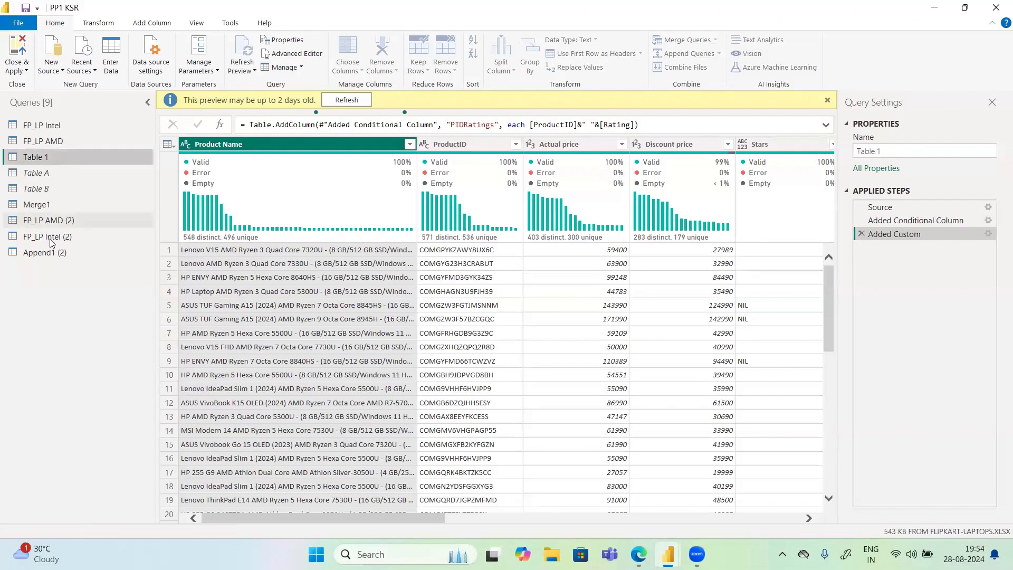
# - Rename the pasted Append1 (2) query as Append 2
pyautogui.click(62, 254)
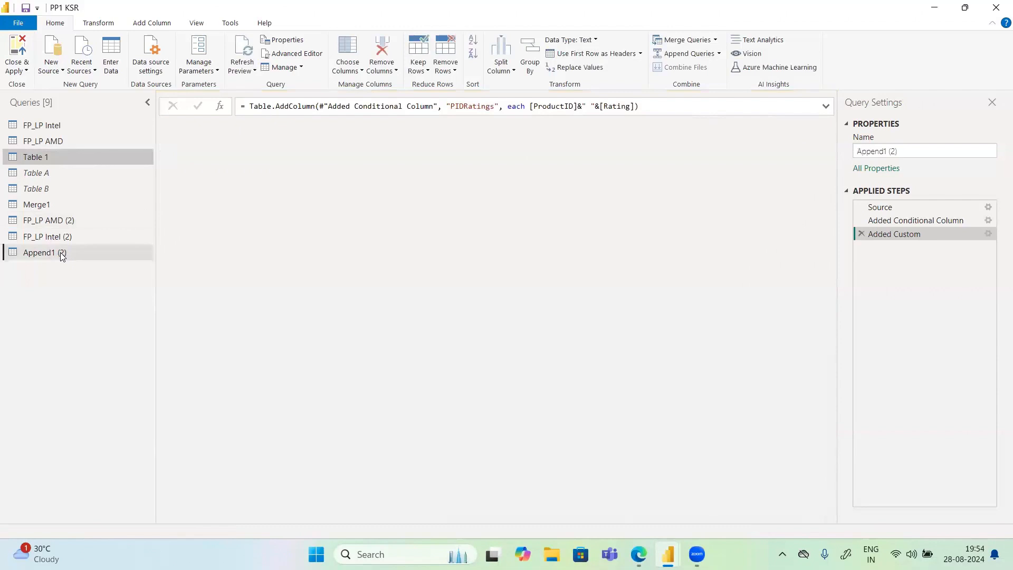
pyautogui.doubleClick(62, 254)
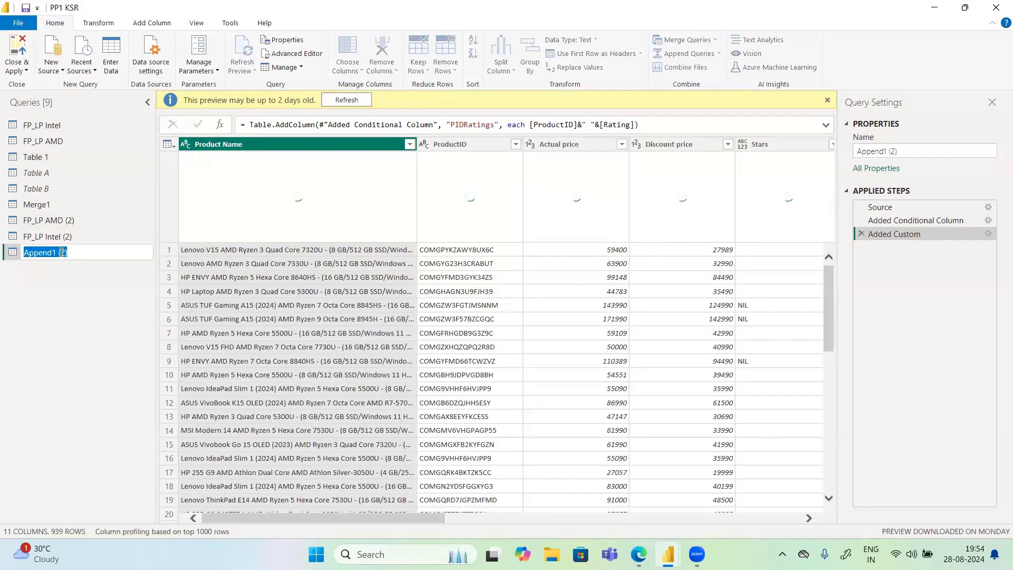
pyautogui.press('Right')
pyautogui.press('BackSpace')
pyautogui.press('BackSpace')
pyautogui.press('BackSpace')
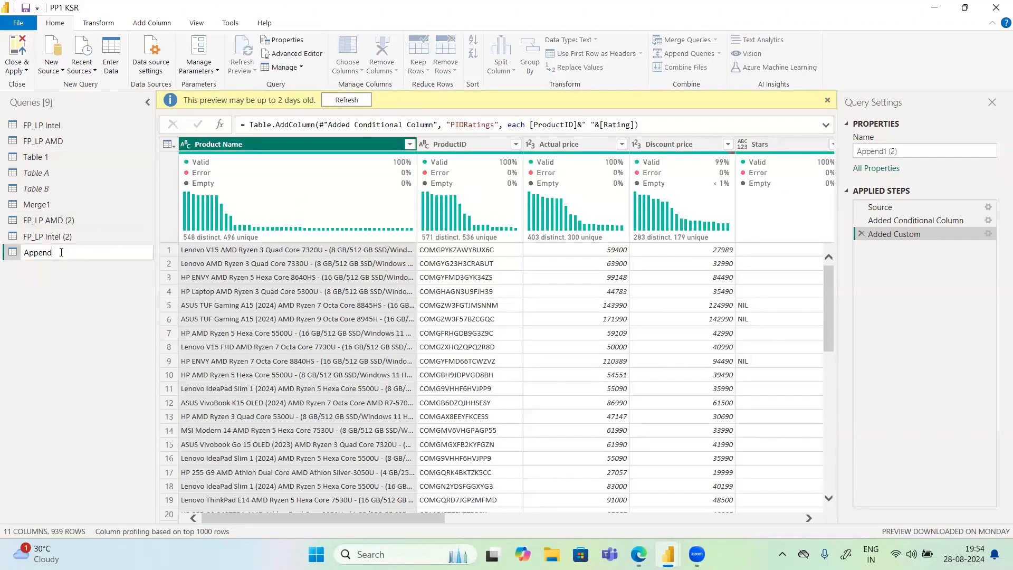
pyautogui.write('2')
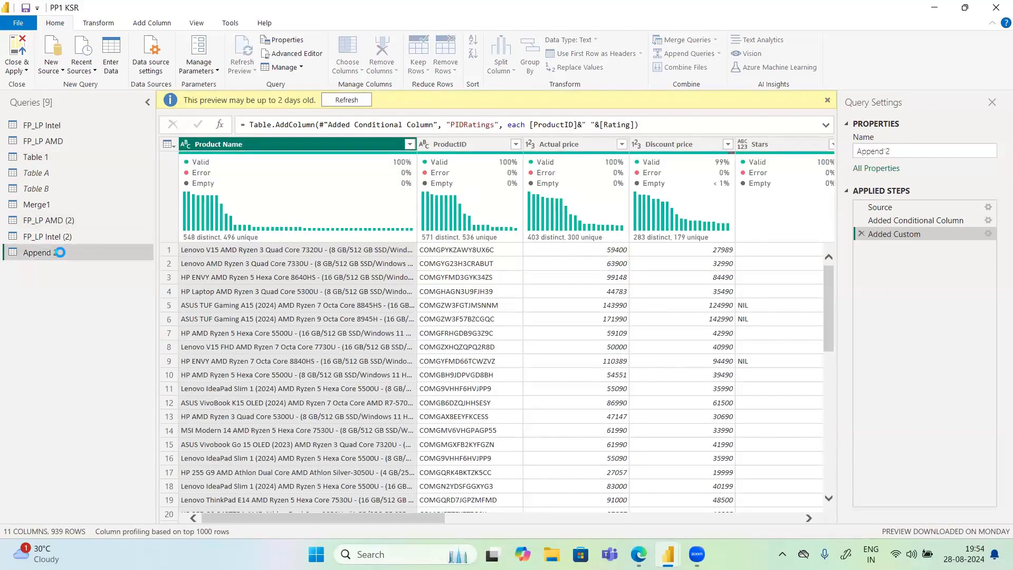
pyautogui.press('Return')
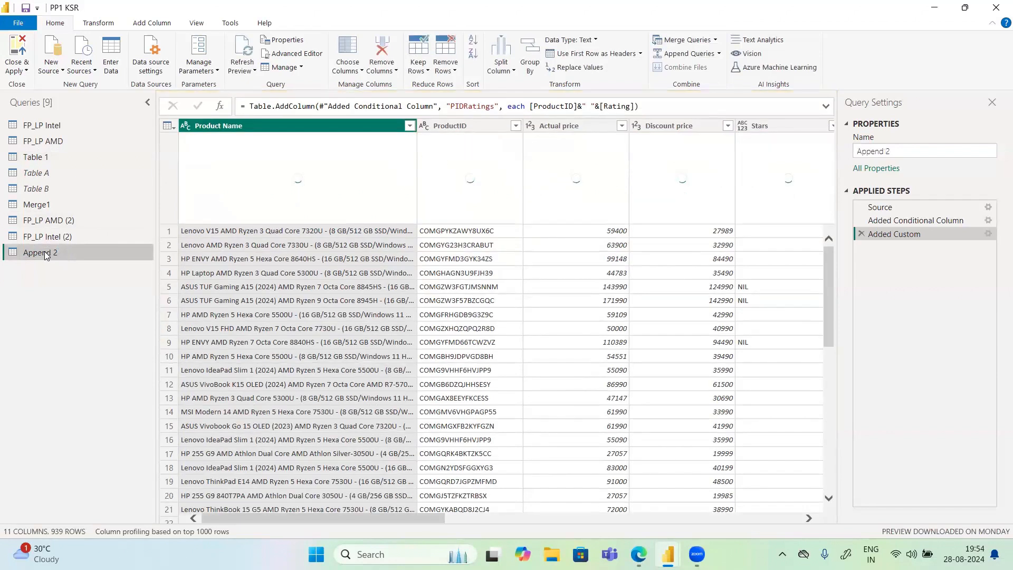
# - Rename the Append 2 query as Table 2
pyautogui.doubleClick(50, 252)
pyautogui.click(52, 252)
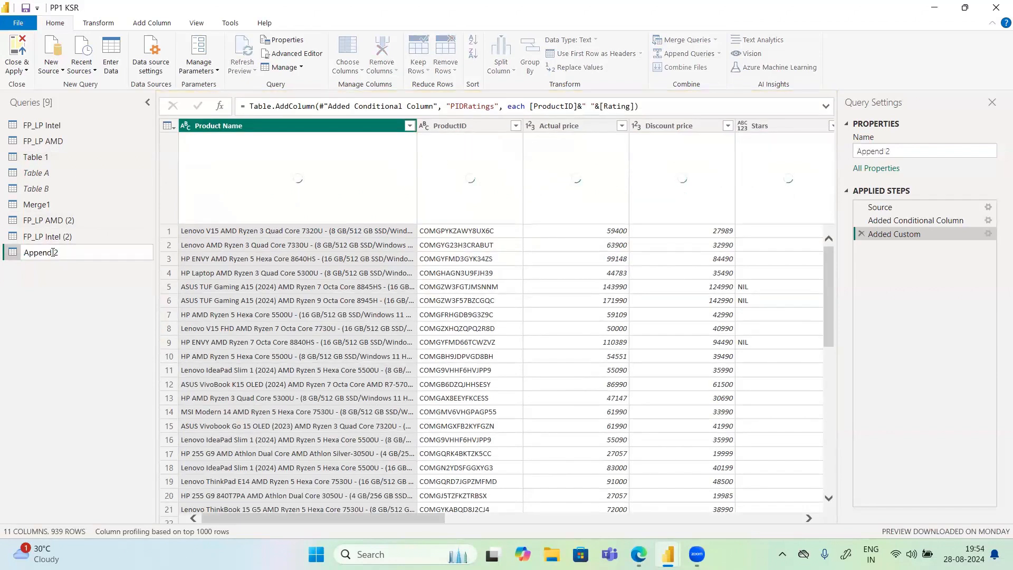
pyautogui.press('BackSpace')
pyautogui.press('BackSpace')
pyautogui.press('BackSpace')
pyautogui.press('BackSpace')
pyautogui.press('BackSpace')
pyautogui.press('BackSpace')
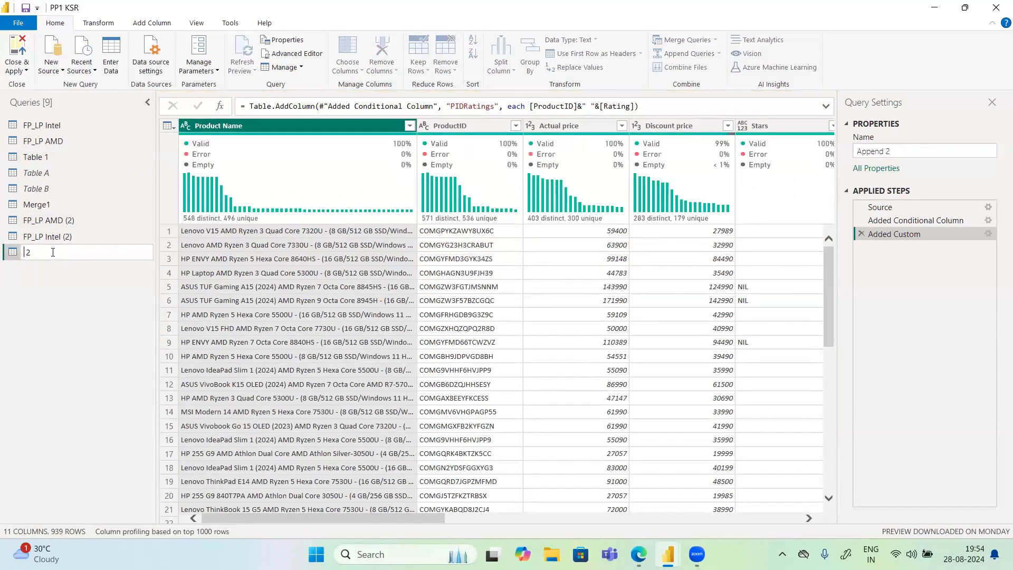
pyautogui.write('Table')
pyautogui.press('Return')
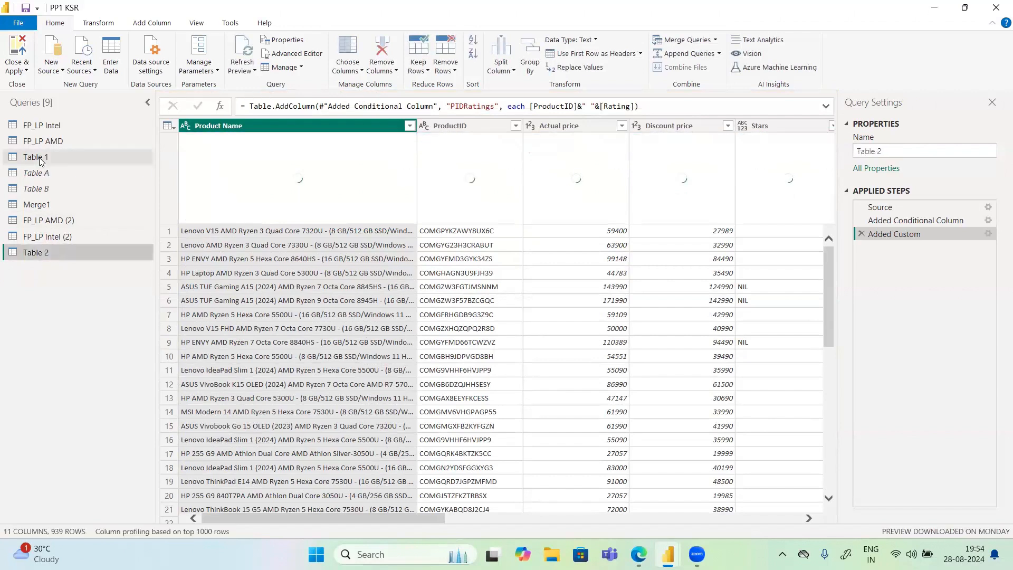
# - Remove the Description column from the Table 1 query
pyautogui.click(40, 158)
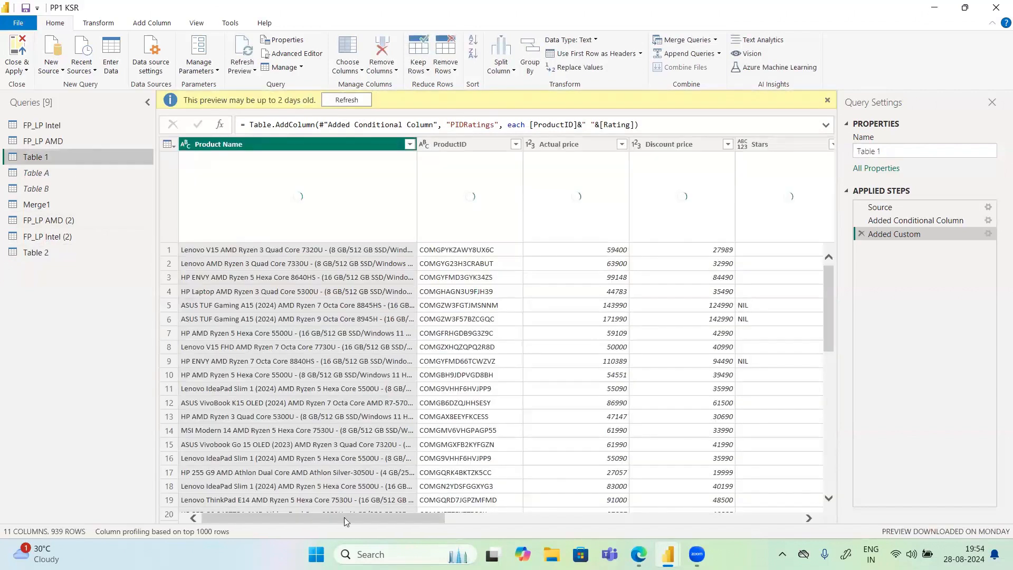
pyautogui.moveTo(432, 520); pyautogui.dragTo(696, 508)
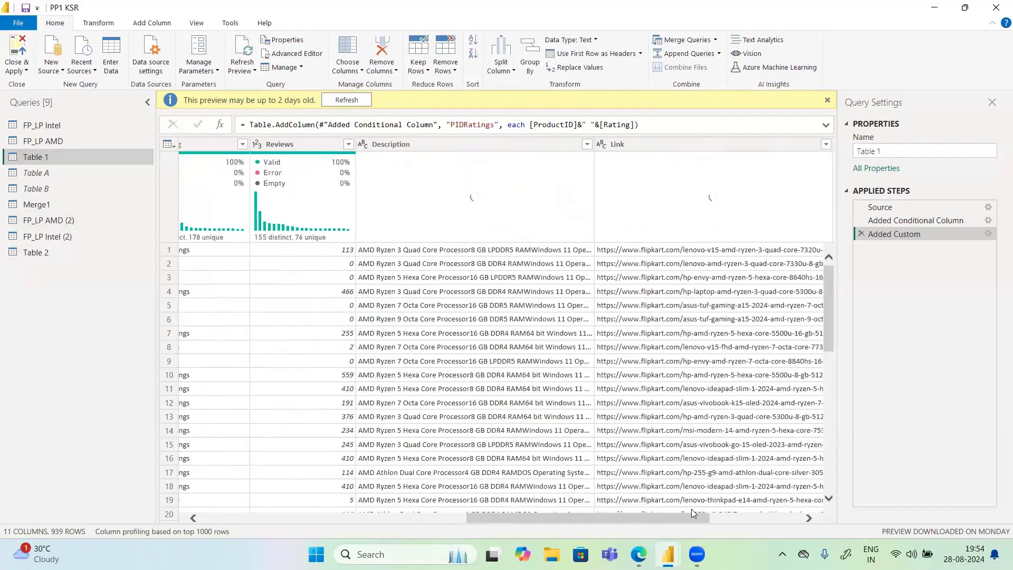
pyautogui.click(796, 521)
pyautogui.hscroll(-3, 726, 517)
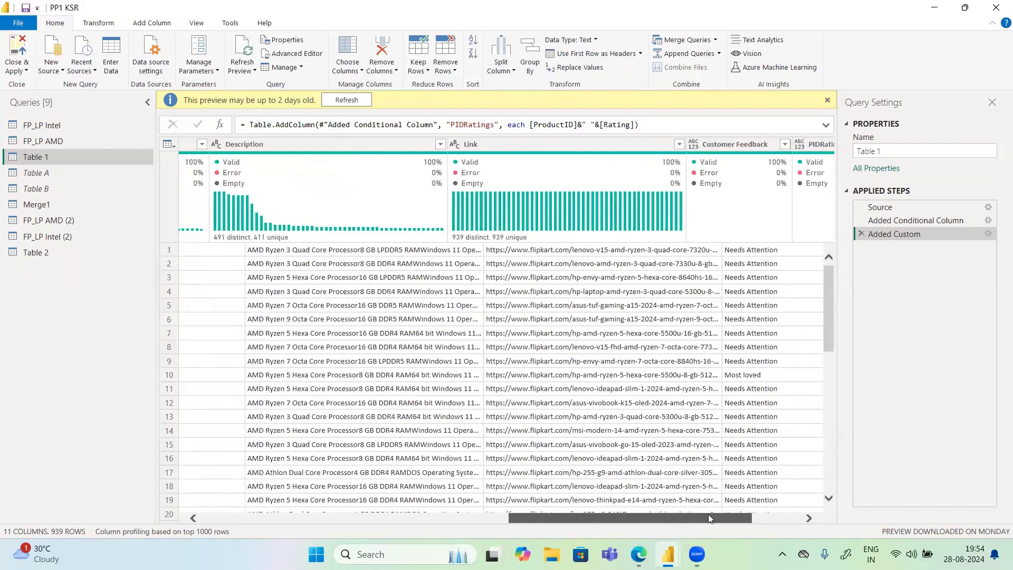
pyautogui.click(395, 142)
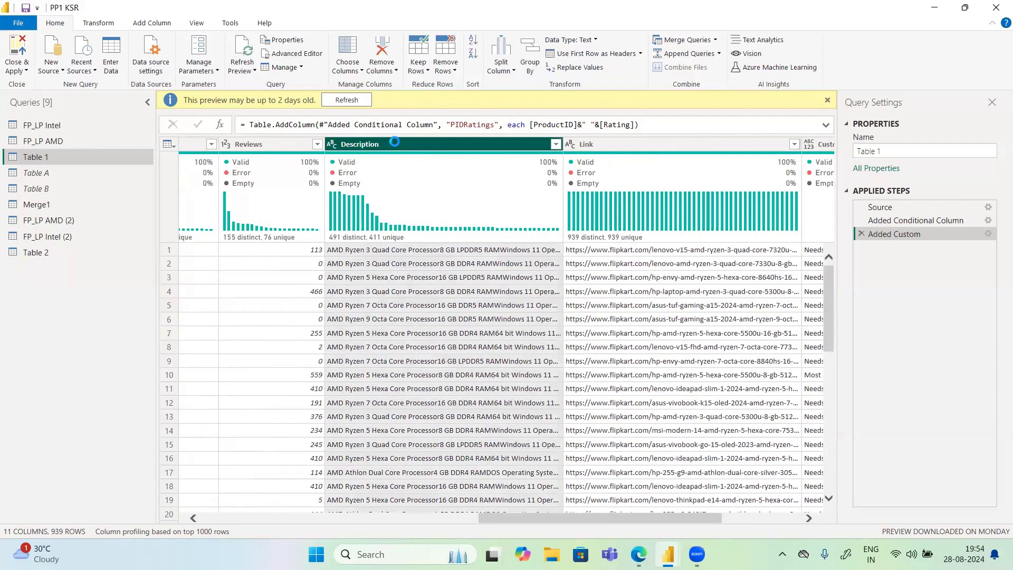
pyautogui.press('Delete')
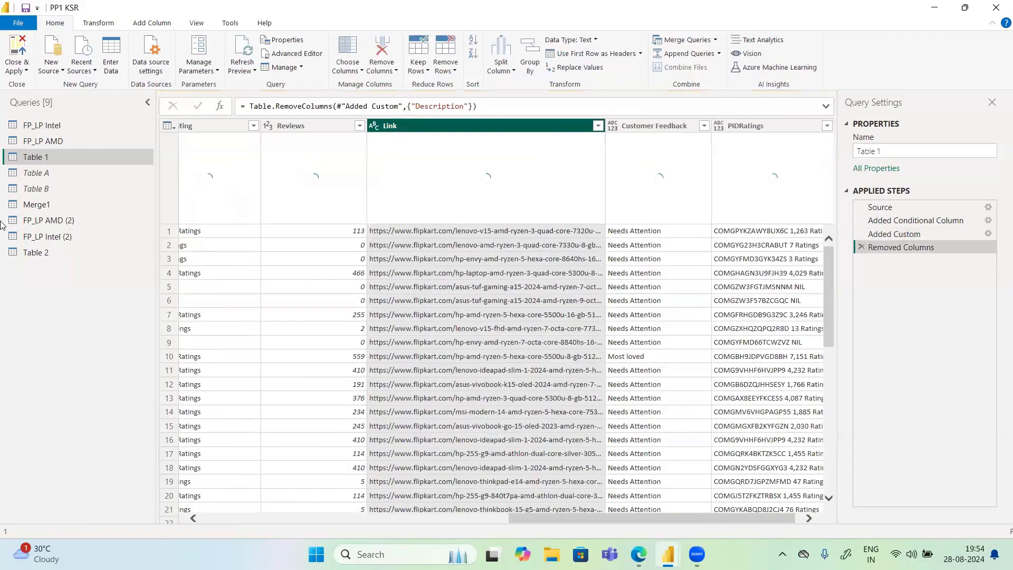
# - Remove all columns from the Table 2 query except ProductID and Description
pyautogui.click(45, 253)
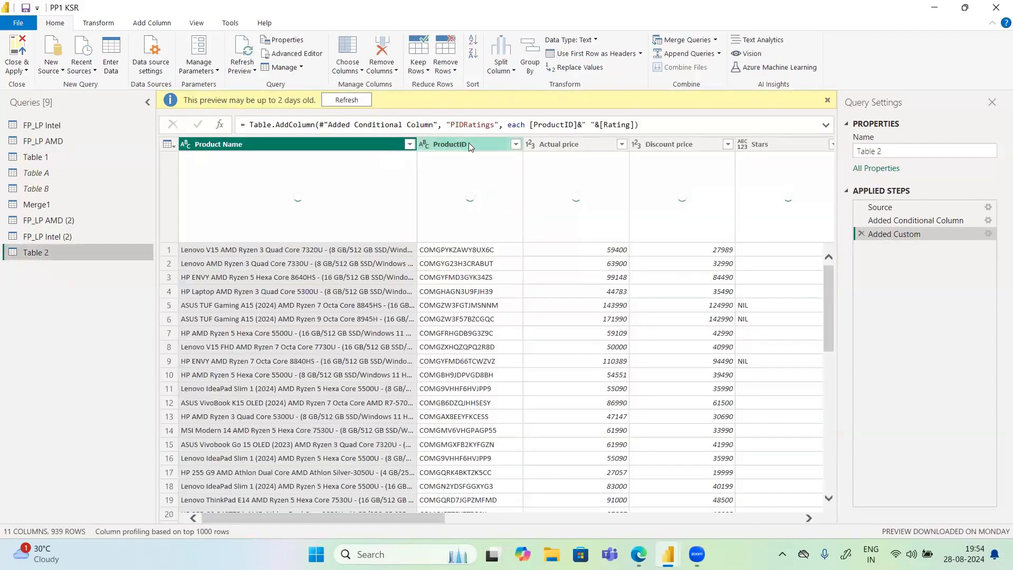
pyautogui.click(468, 144)
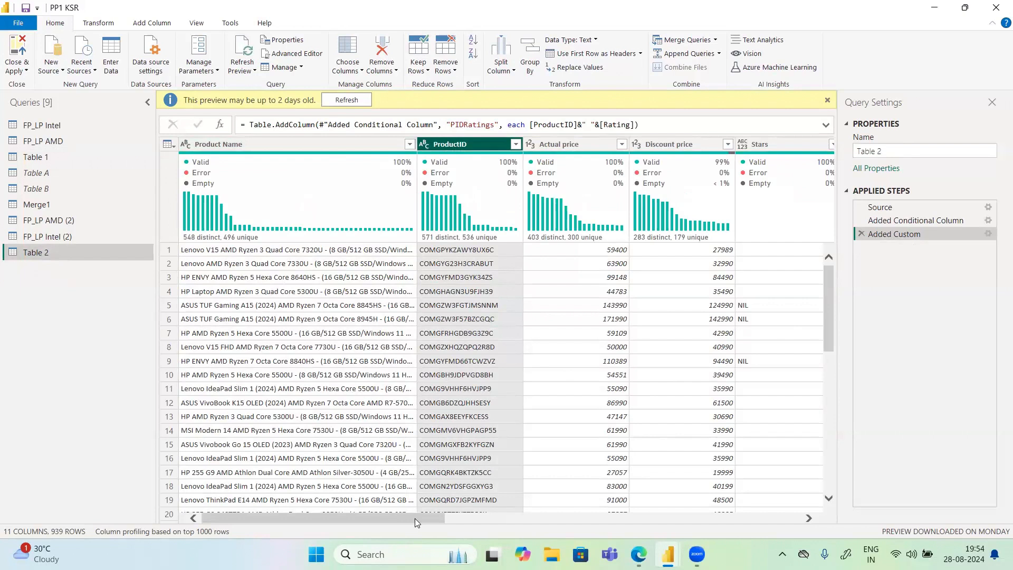
pyautogui.moveTo(414, 519); pyautogui.dragTo(517, 533)
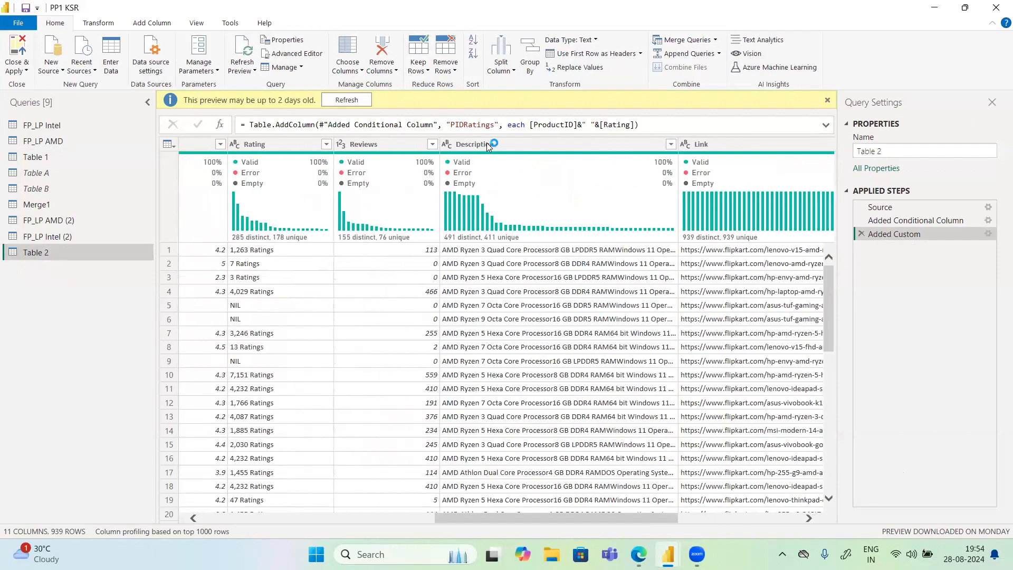
pyautogui.click(486, 143)
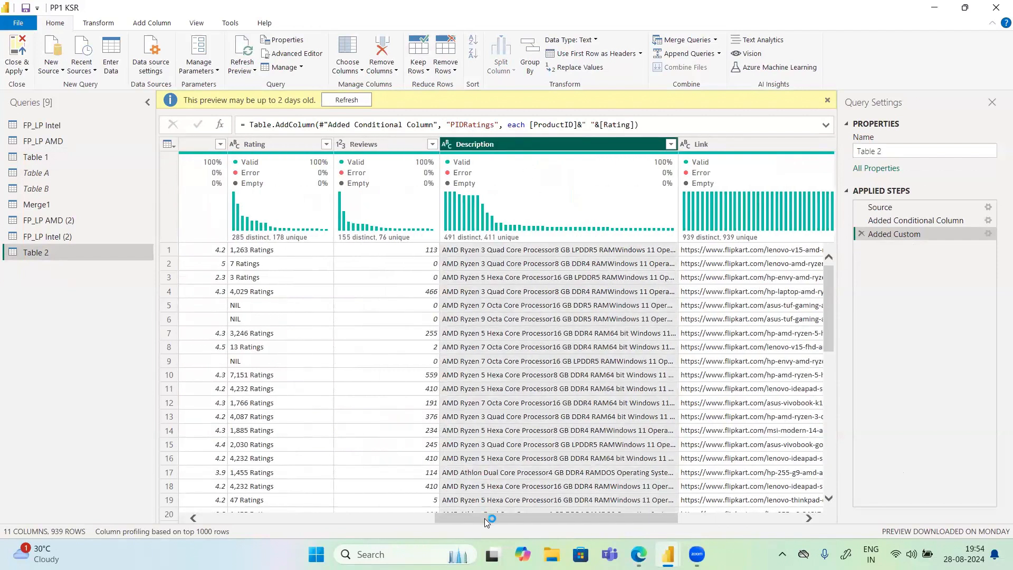
pyautogui.moveTo(486, 520); pyautogui.dragTo(256, 514)
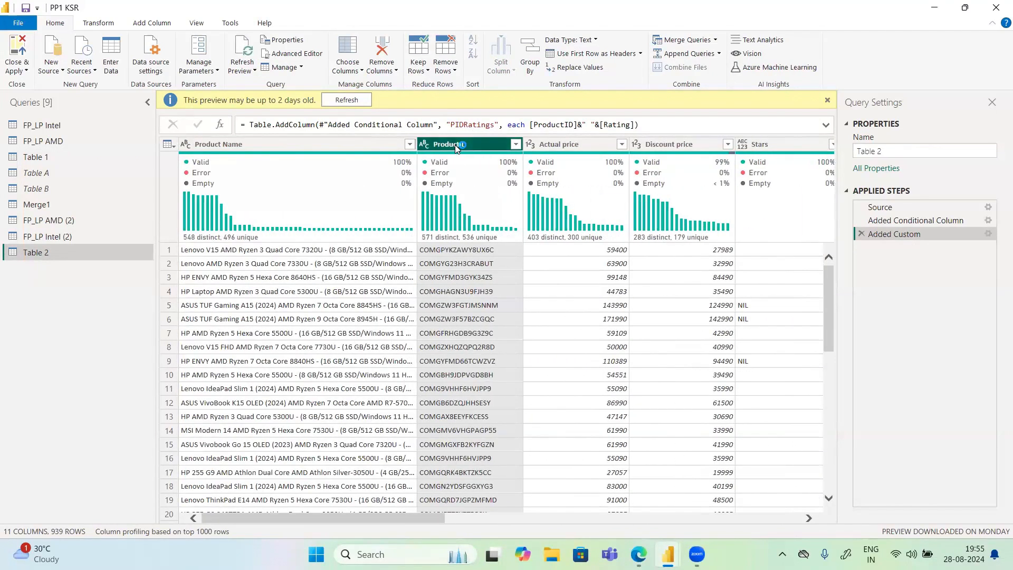
pyautogui.rightClick(455, 144)
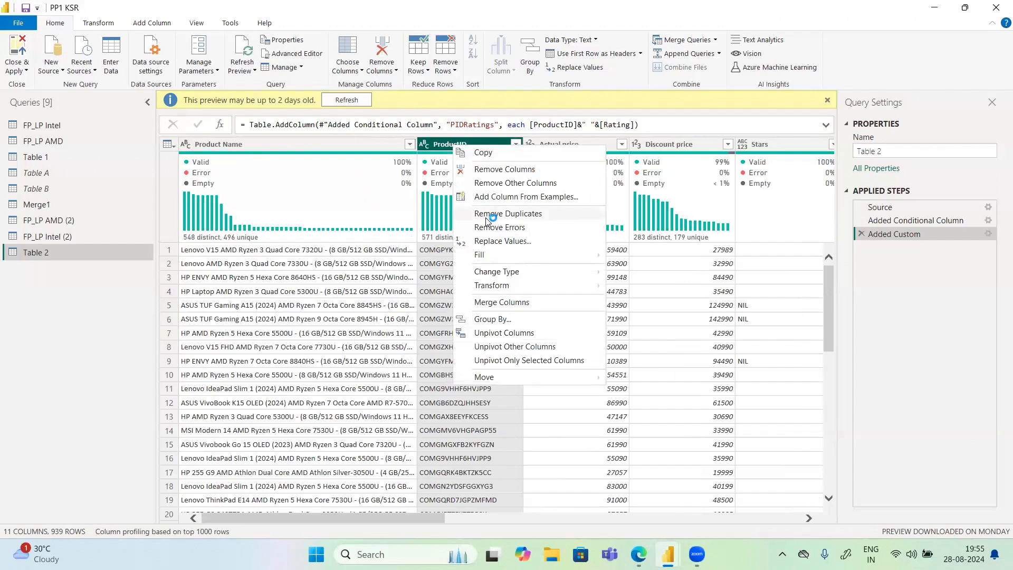
pyautogui.click(490, 183)
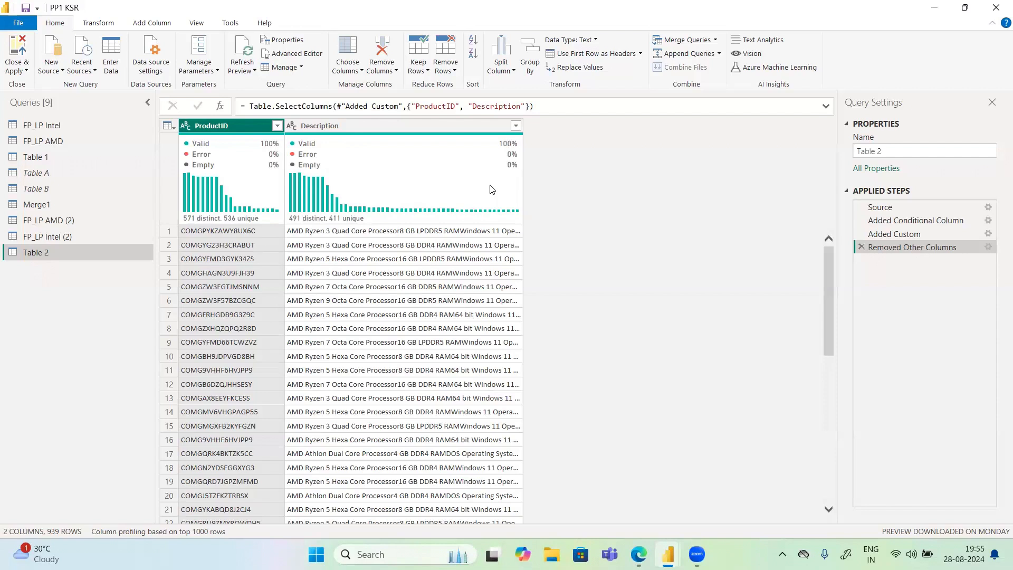
# - Apply the query changes to the data model and open the report page
pyautogui.click(17, 72)
pyautogui.click(44, 88)
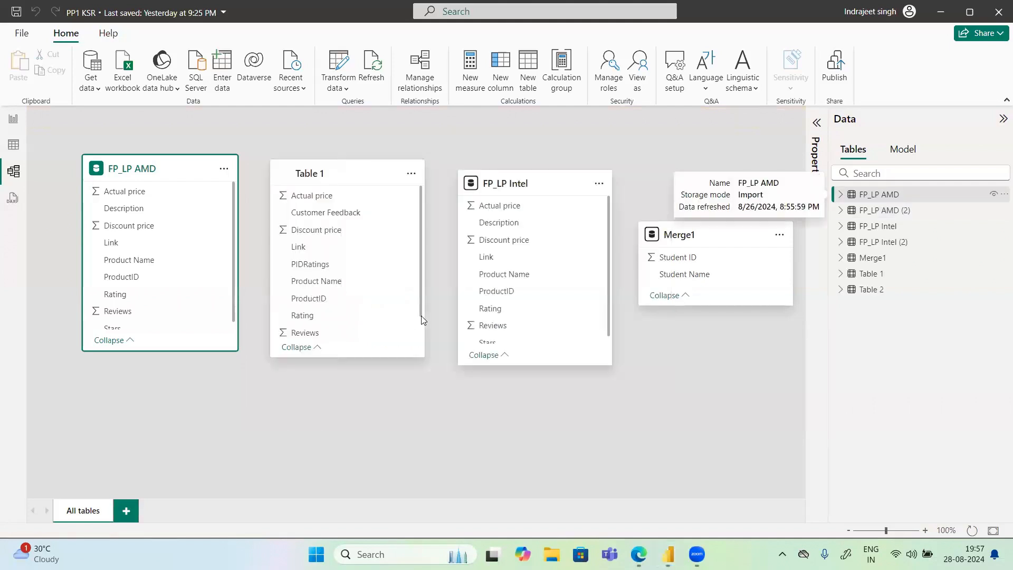
pyautogui.click(13, 121)
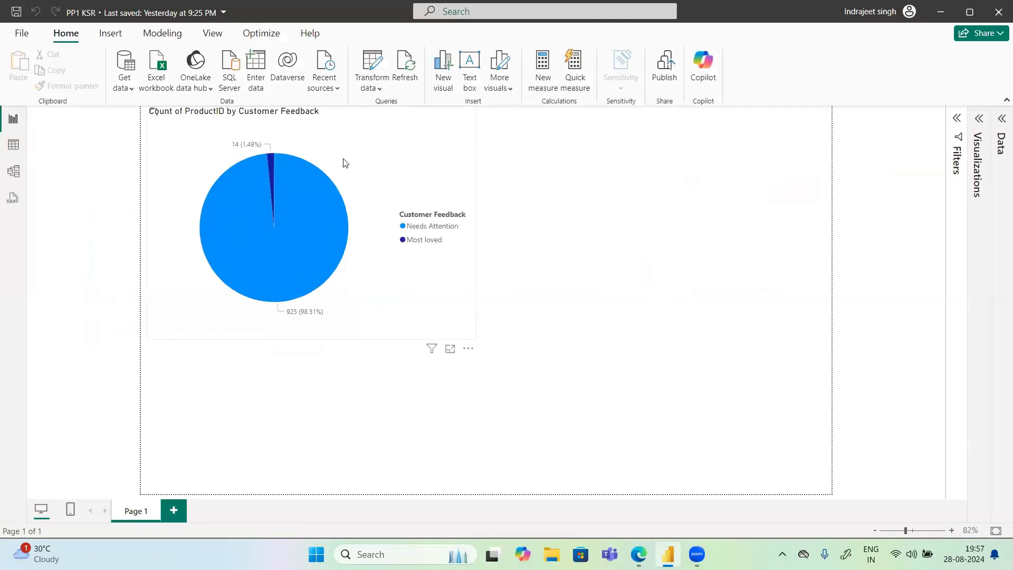
# - Insert an empty table visual below the pie chart and make room to read the field list
pyautogui.click(980, 125)
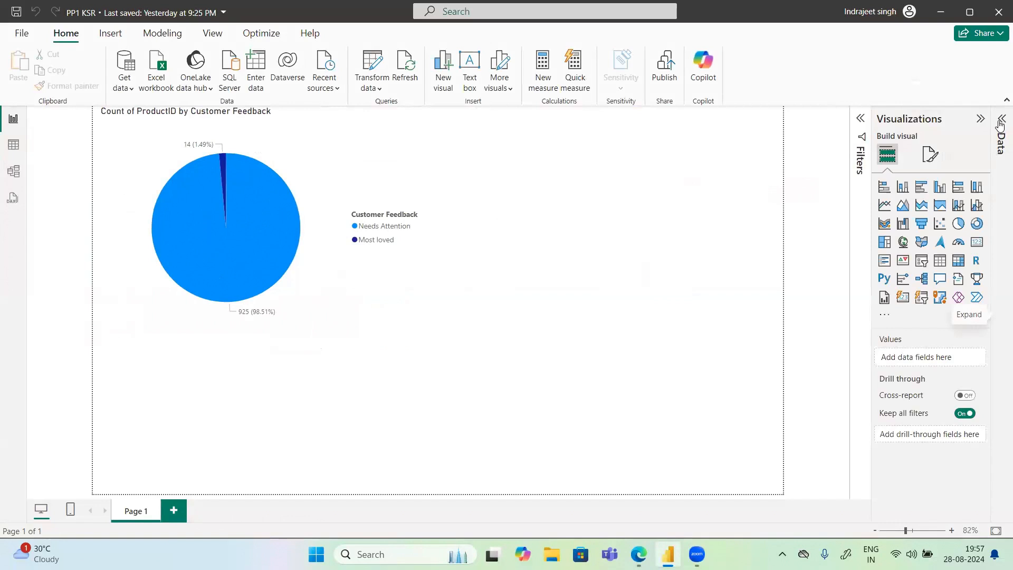
pyautogui.click(999, 302)
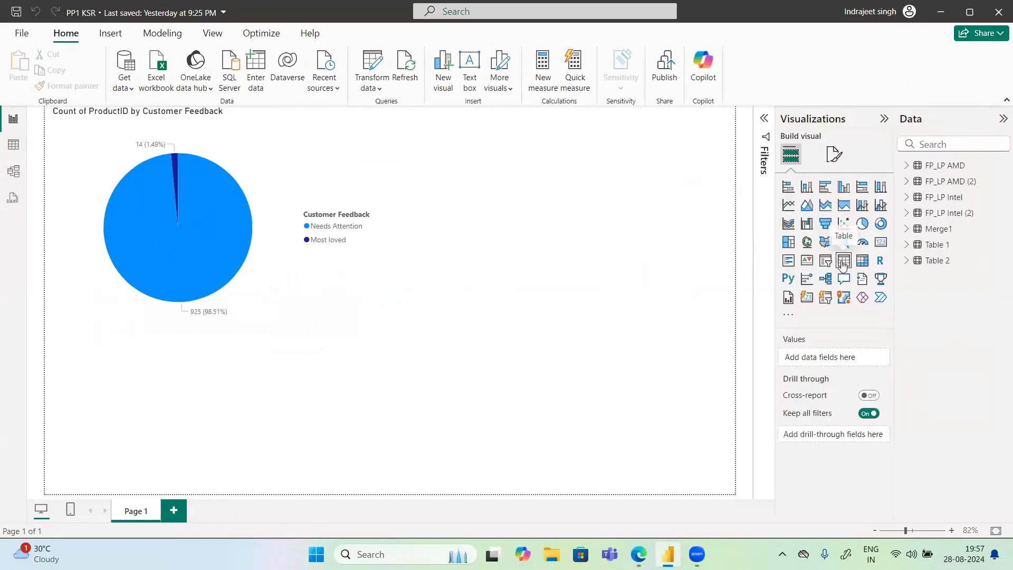
pyautogui.click(843, 263)
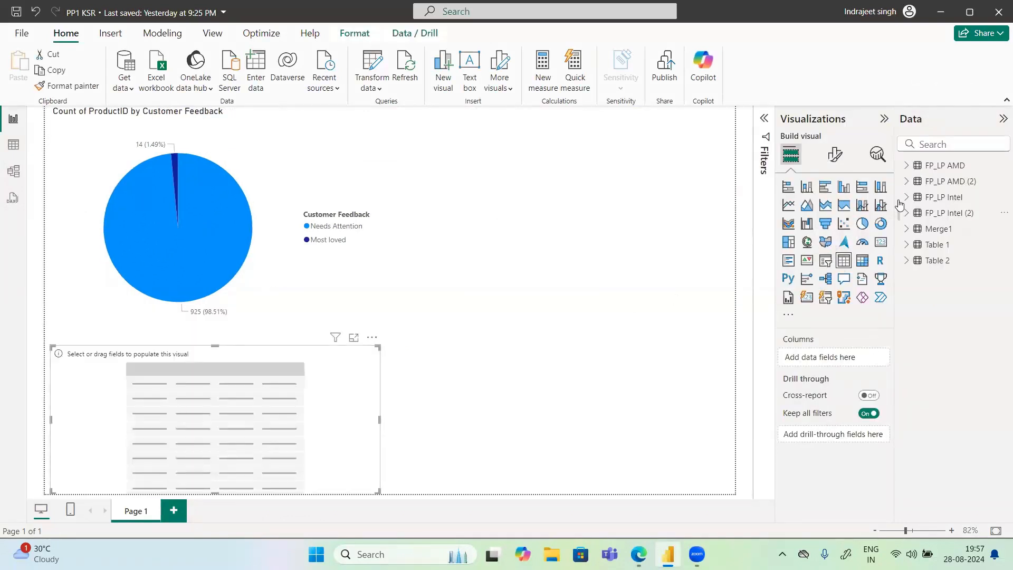
pyautogui.moveTo(894, 187); pyautogui.dragTo(836, 188)
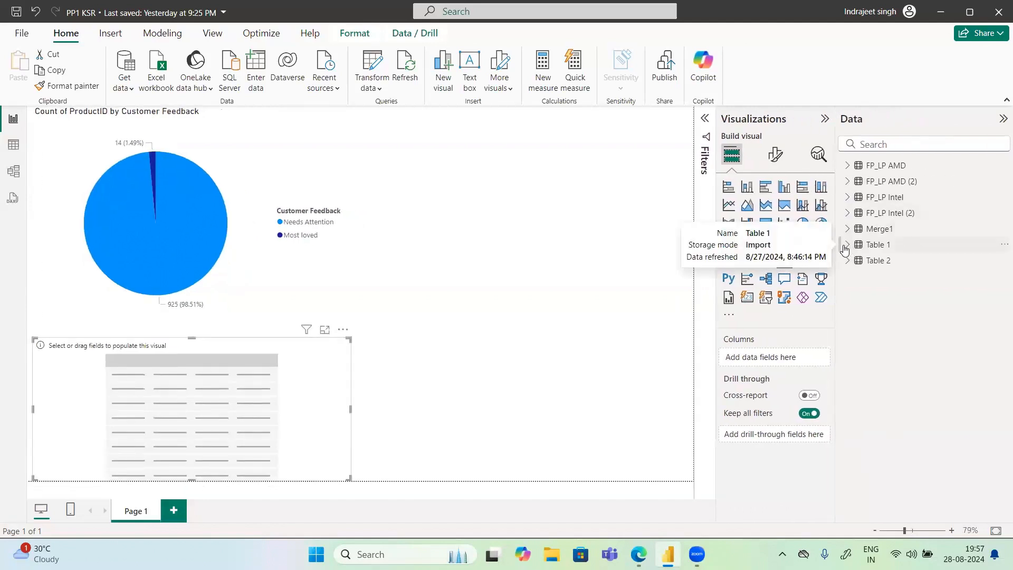
# - Fill the table visual with ProductID, Product Name, Actual price and Discount price from Table 1
pyautogui.click(847, 246)
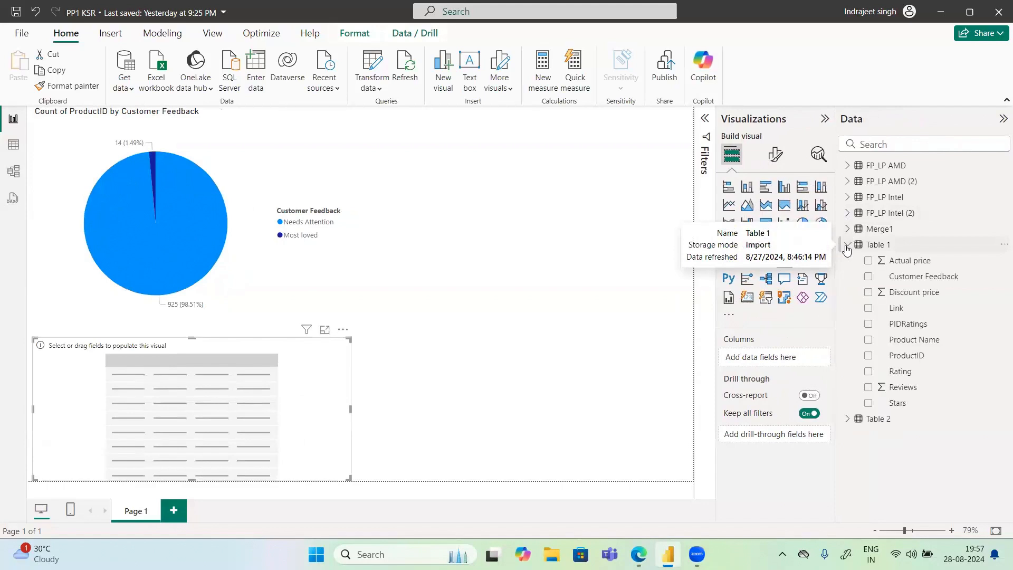
pyautogui.click(868, 357)
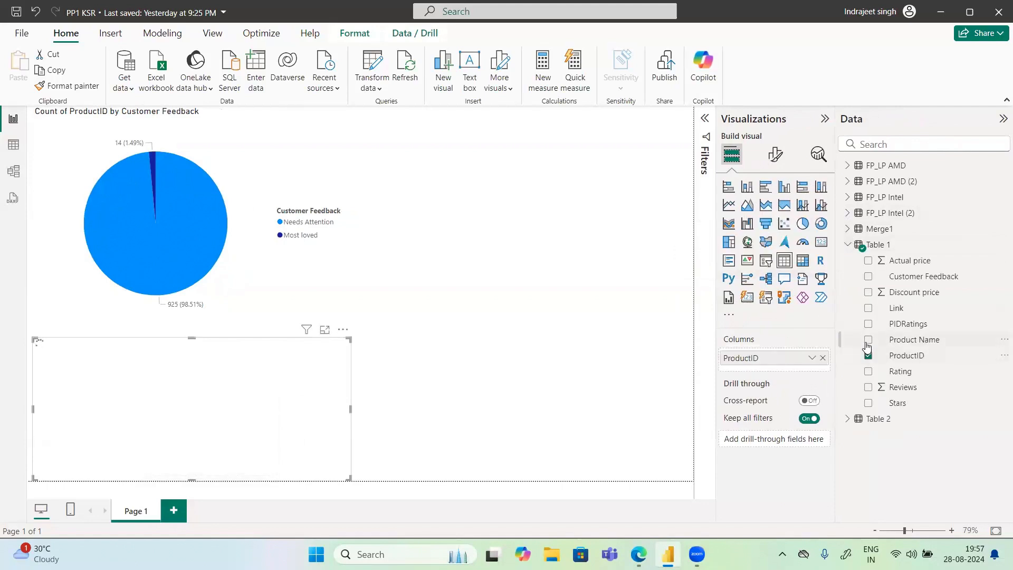
pyautogui.click(868, 342)
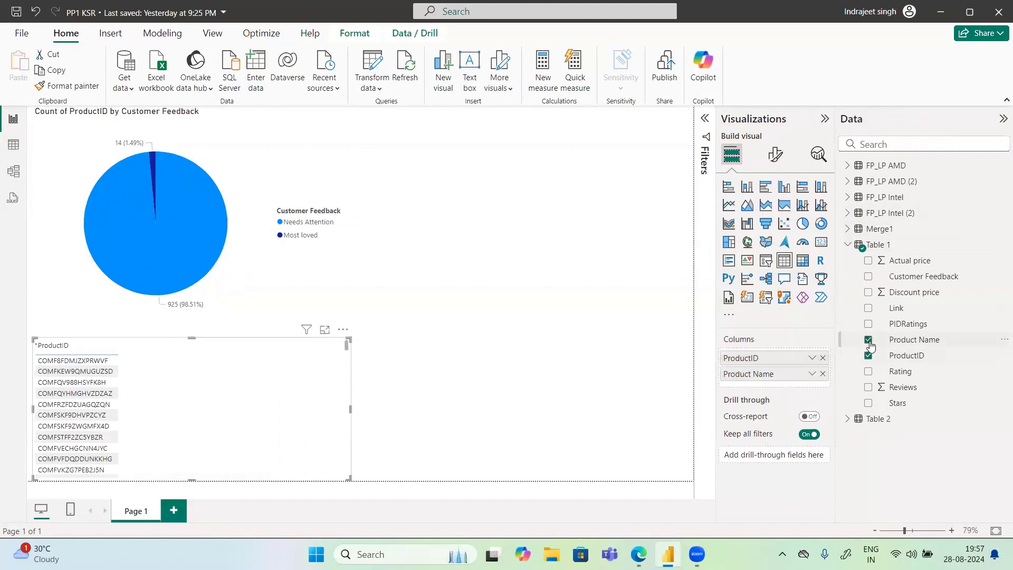
pyautogui.click(868, 260)
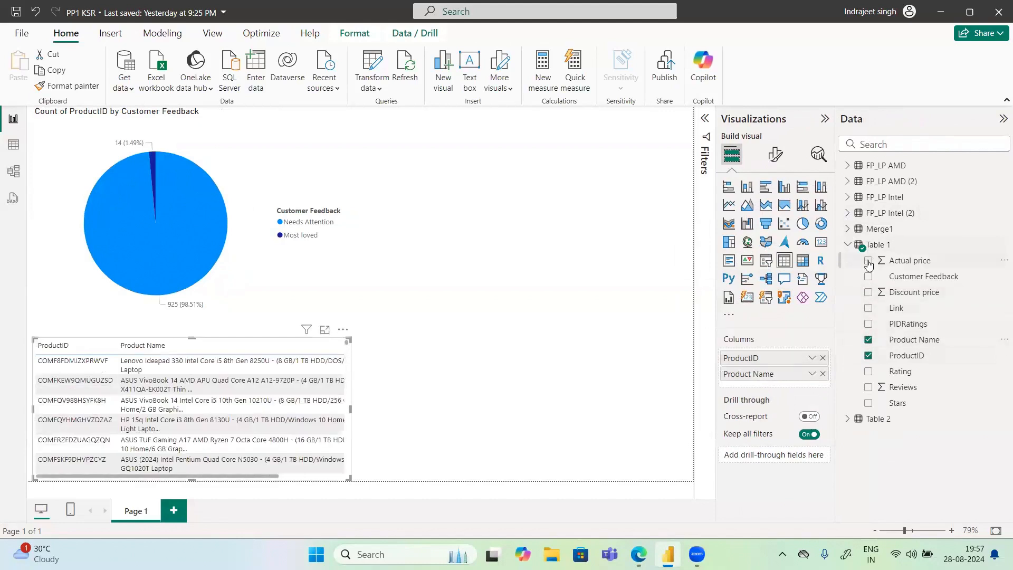
pyautogui.click(869, 293)
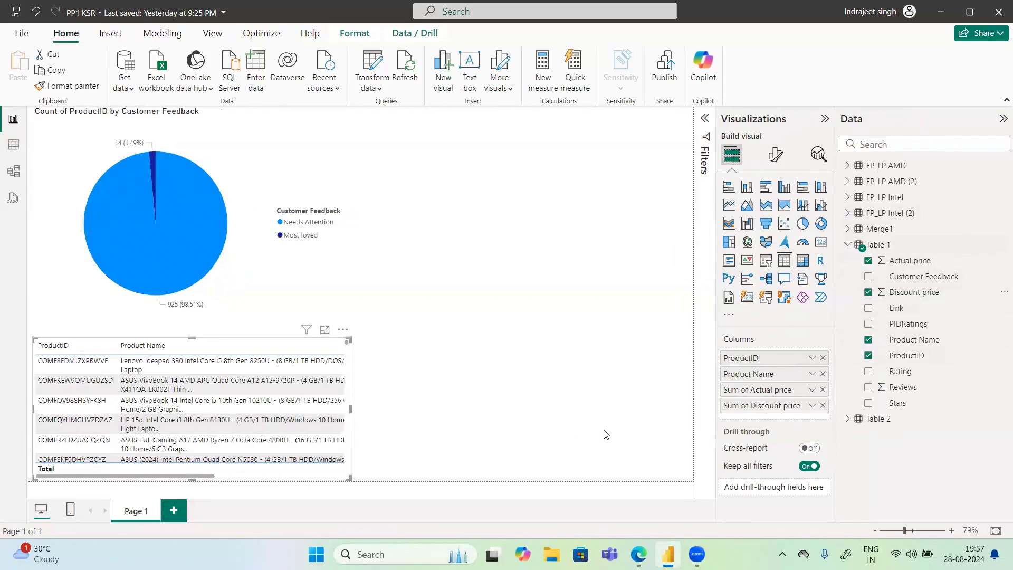
# - Widen the table visual across the report page and add the Description field from Table 2 to it
pyautogui.moveTo(605, 434); pyautogui.dragTo(679, 428)
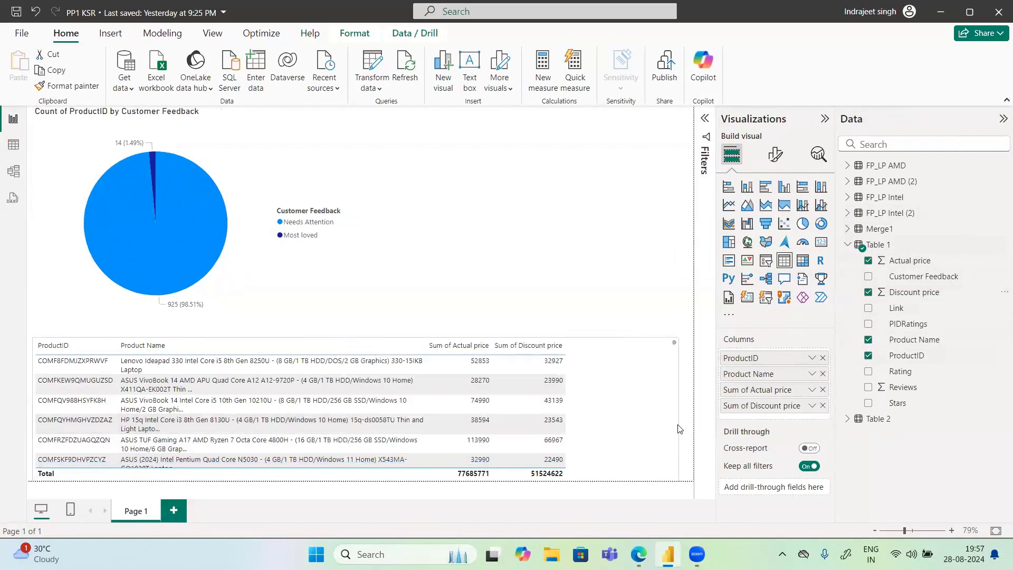
pyautogui.click(847, 419)
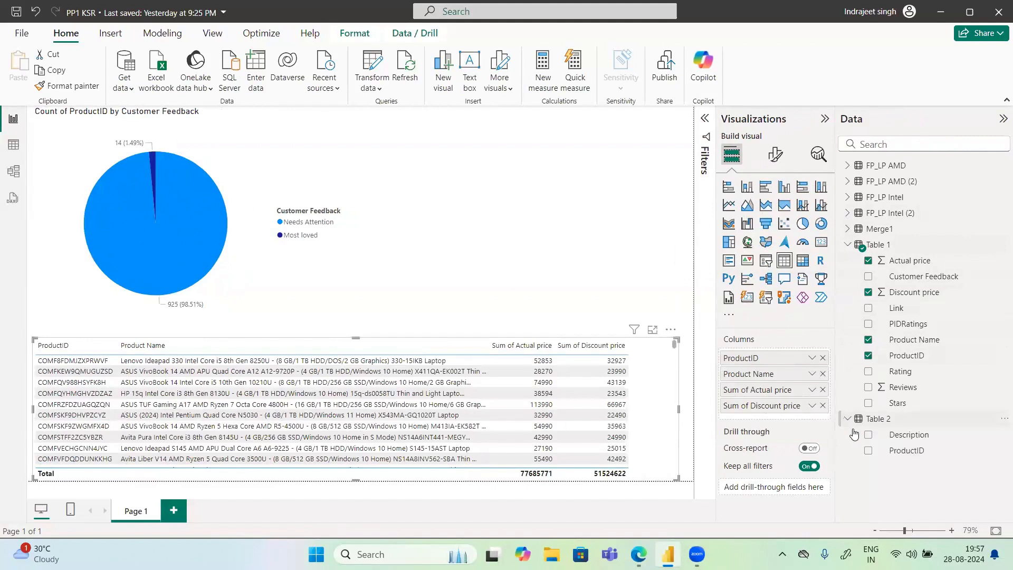
pyautogui.click(868, 435)
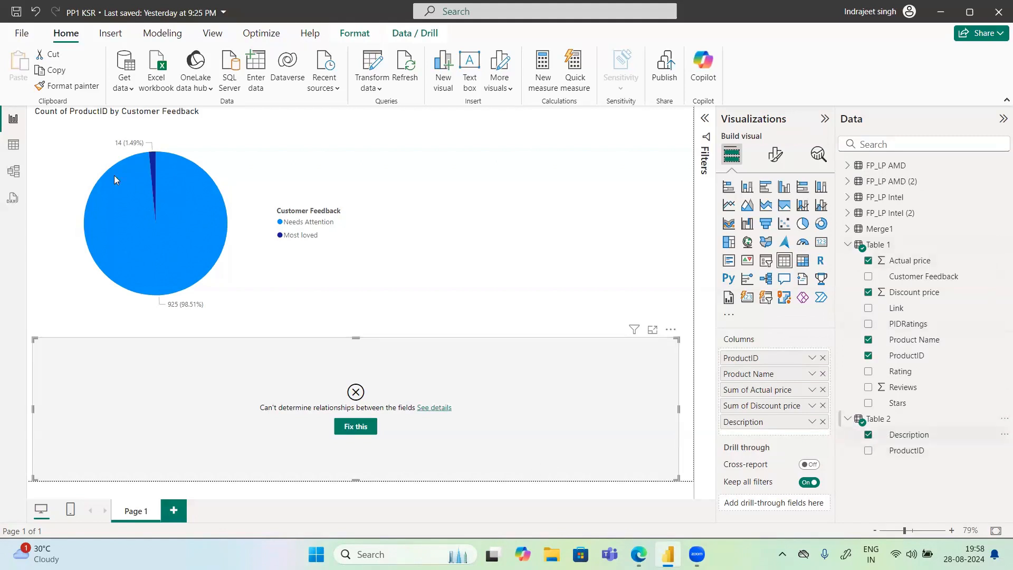
# - Set up a new relationship in the model from Table 1 to Table 2, matched on ProductID
pyautogui.click(19, 179)
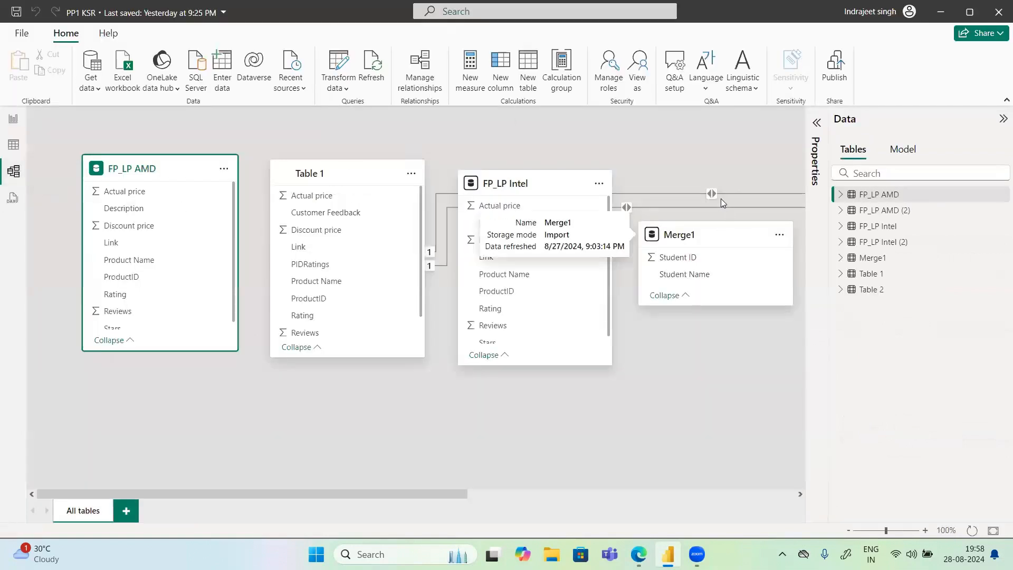
pyautogui.click(420, 74)
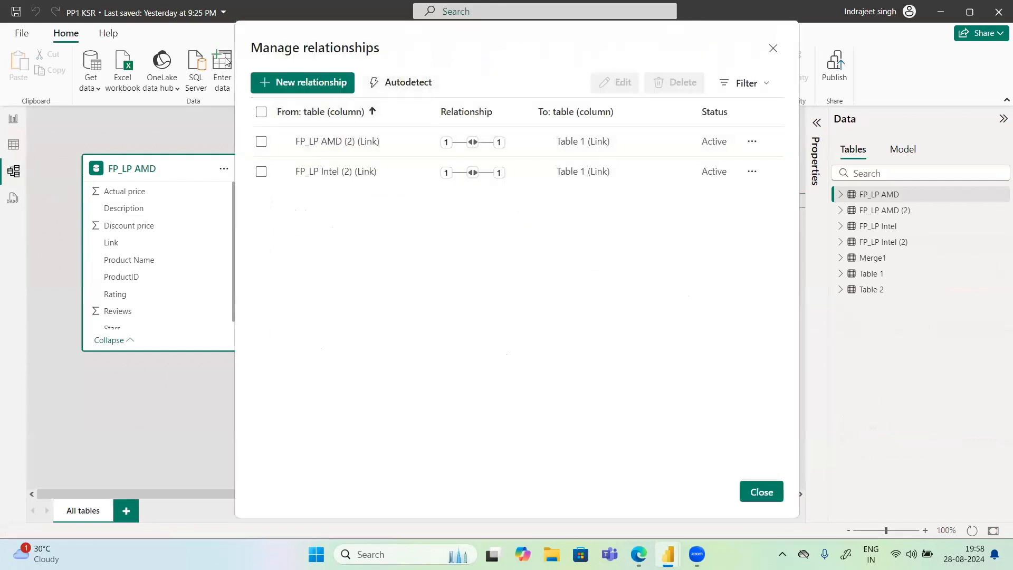
pyautogui.click(310, 75)
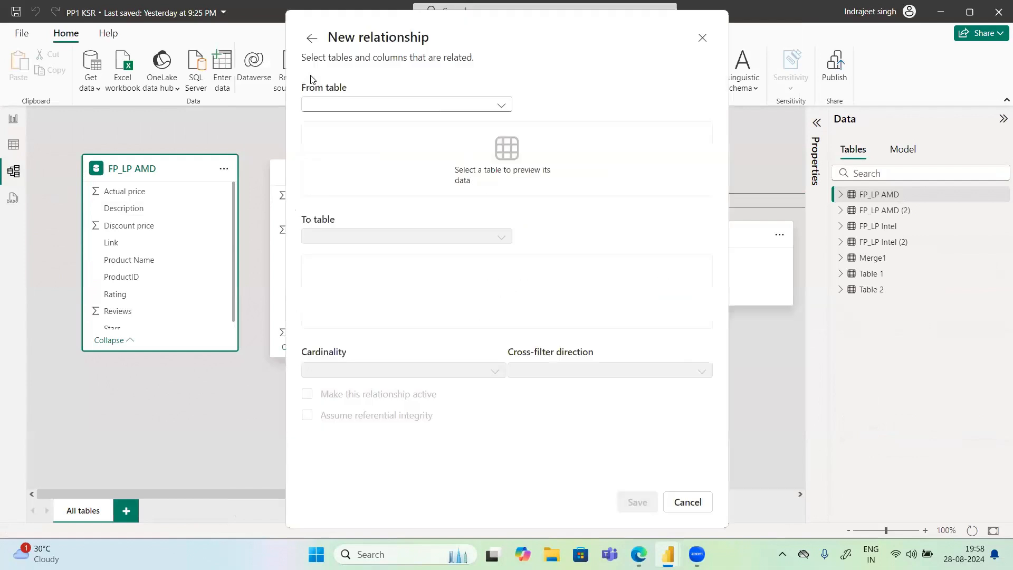
pyautogui.click(348, 112)
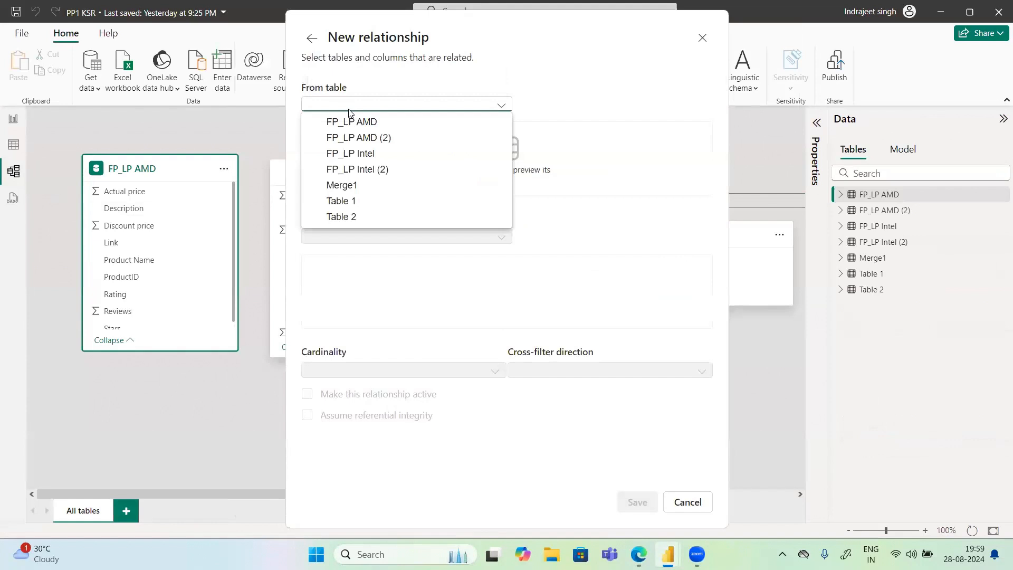
pyautogui.click(355, 201)
pyautogui.click(409, 231)
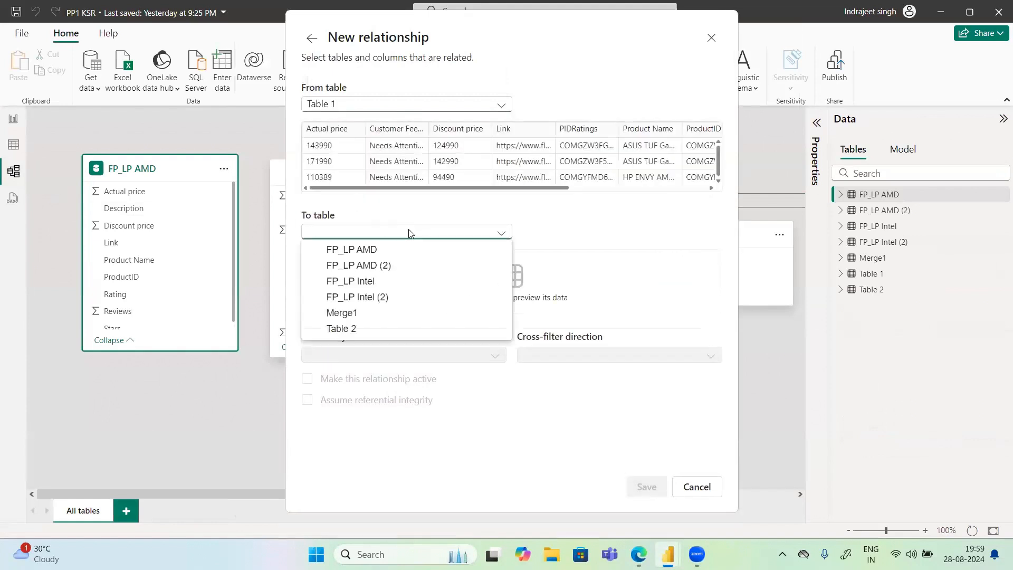
pyautogui.click(367, 328)
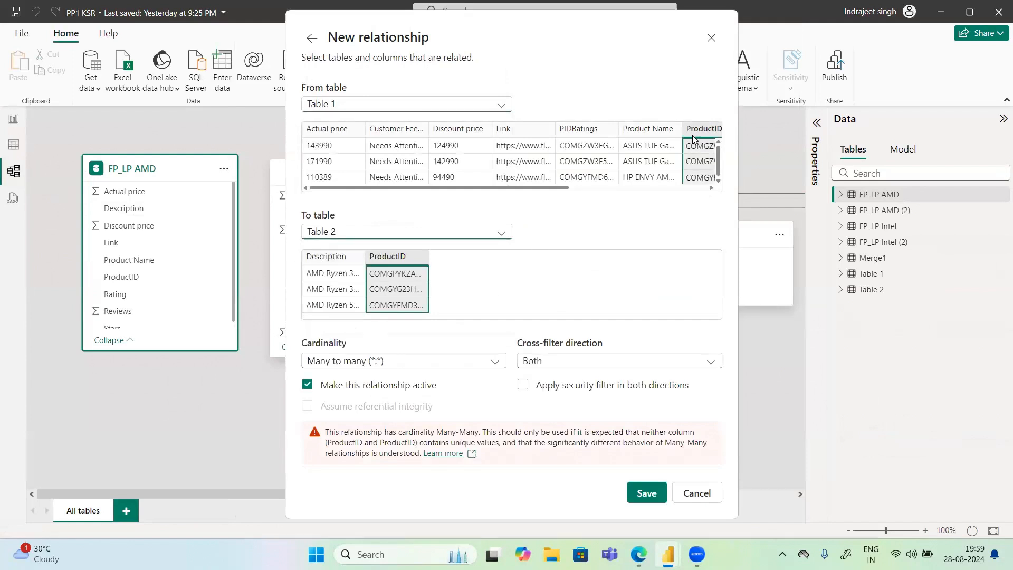
# - Try One to one (1:1) cardinality for the new relationship and set it back to Many to many (*:*)
pyautogui.click(449, 361)
pyautogui.click(376, 396)
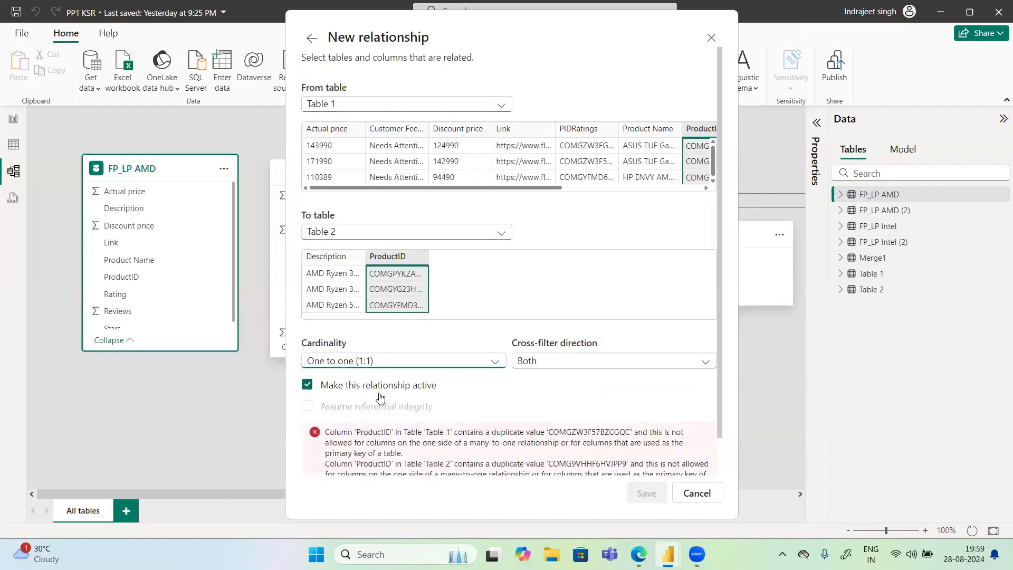
pyautogui.click(423, 361)
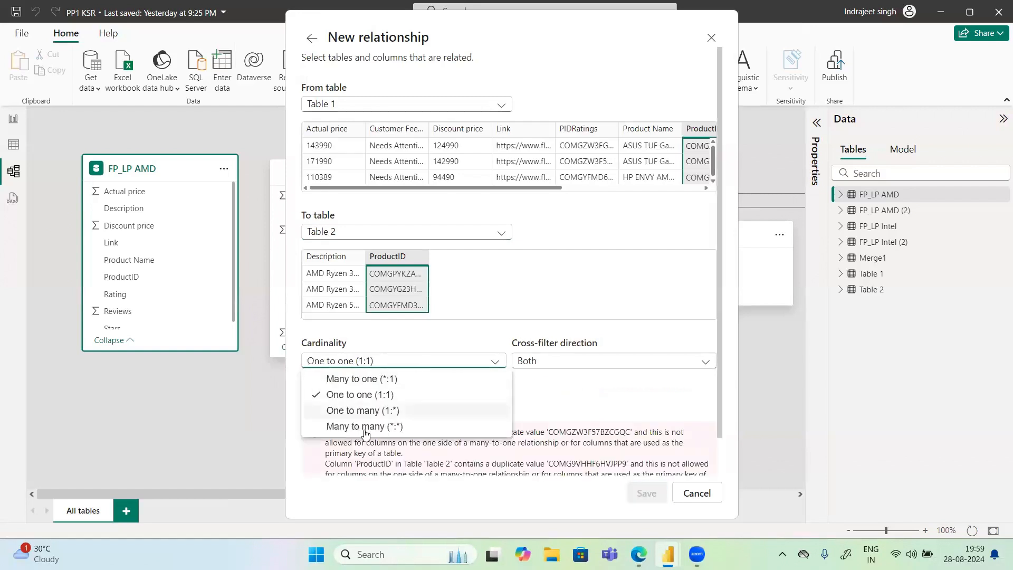
pyautogui.click(364, 426)
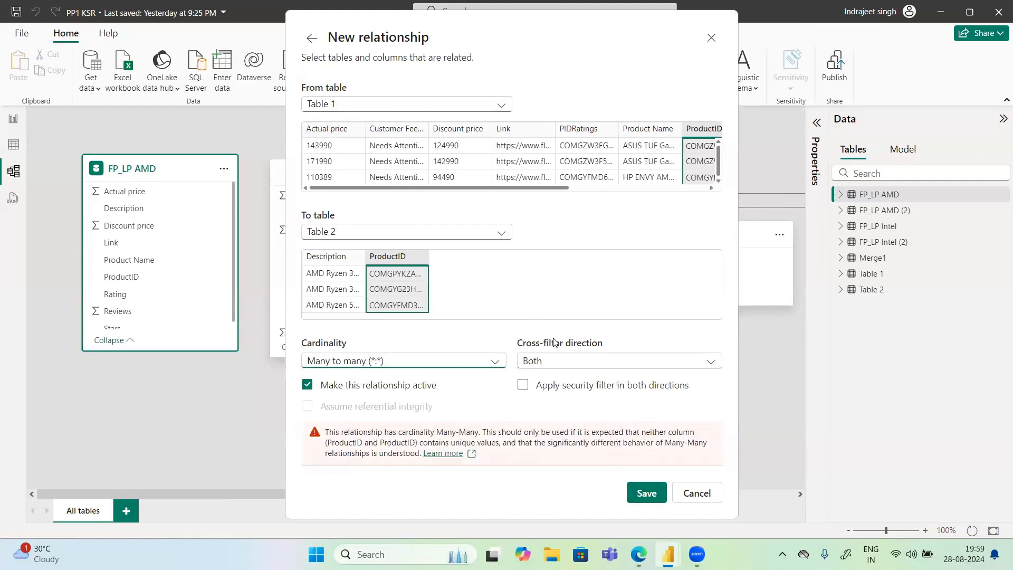
# - Save the many-to-many relationship between Table 1 and Table 2 and return to the table visual on the report page
pyautogui.click(644, 491)
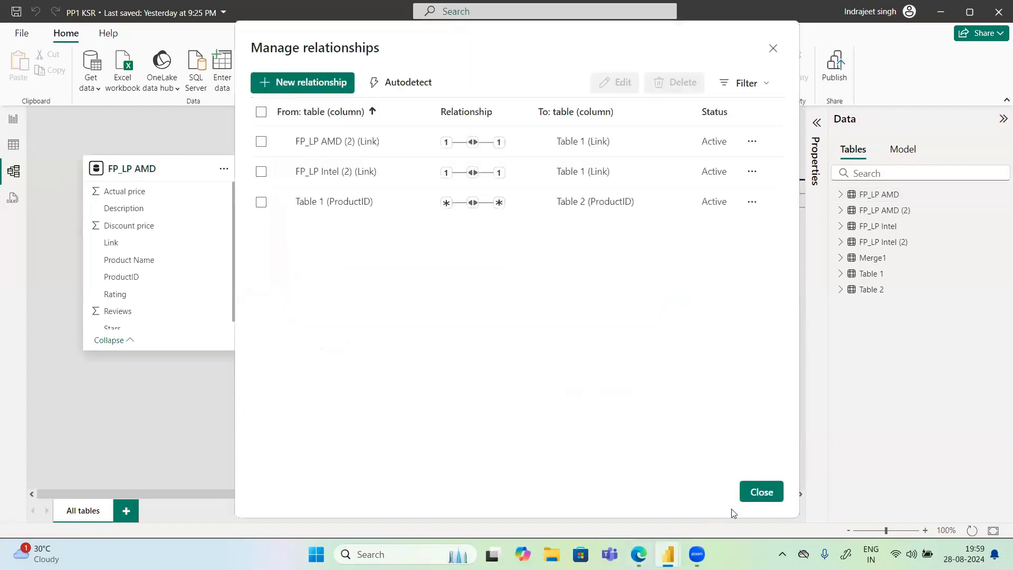
pyautogui.click(759, 492)
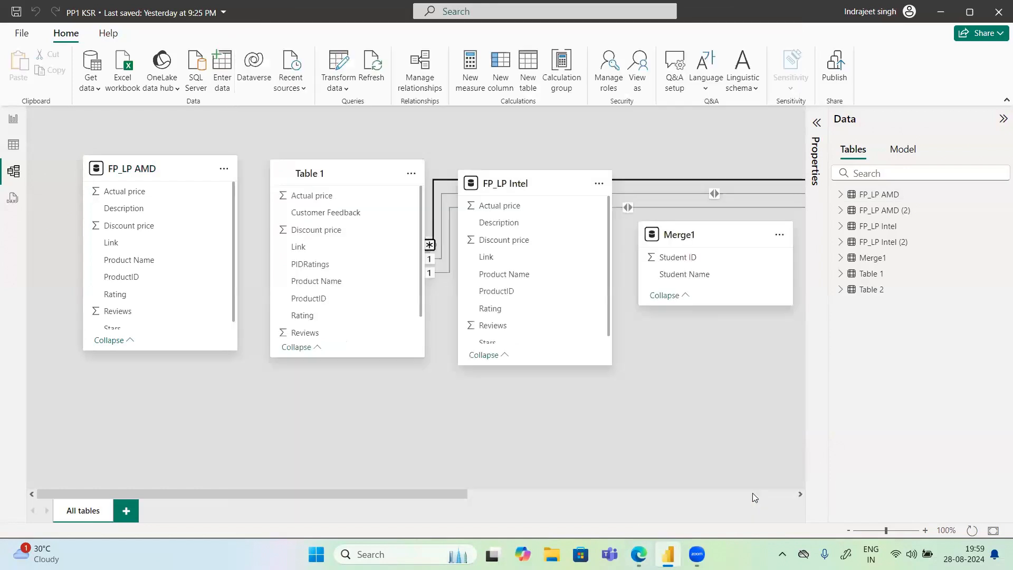
pyautogui.click(13, 126)
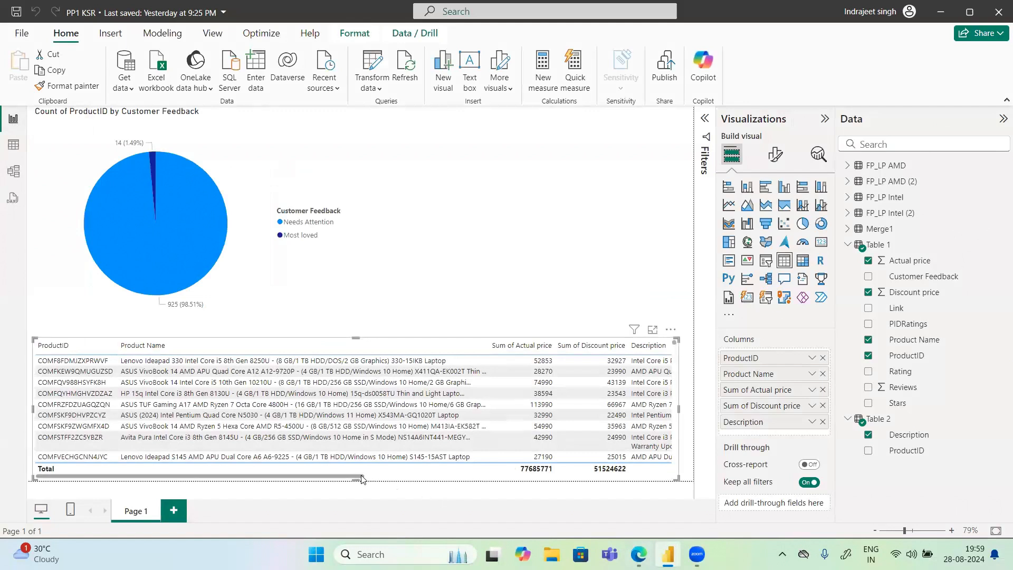
pyautogui.moveTo(595, 477); pyautogui.dragTo(225, 526)
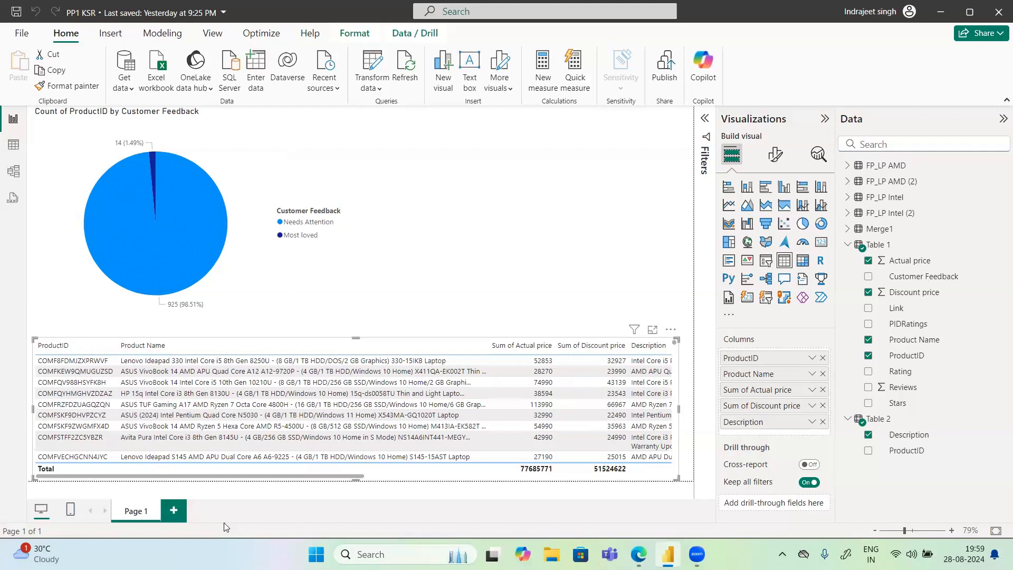
# - Delete the two model relationships that link FP_LP AMD (2) and FP_LP Intel (2) to Table 1 on Link
pyautogui.click(14, 144)
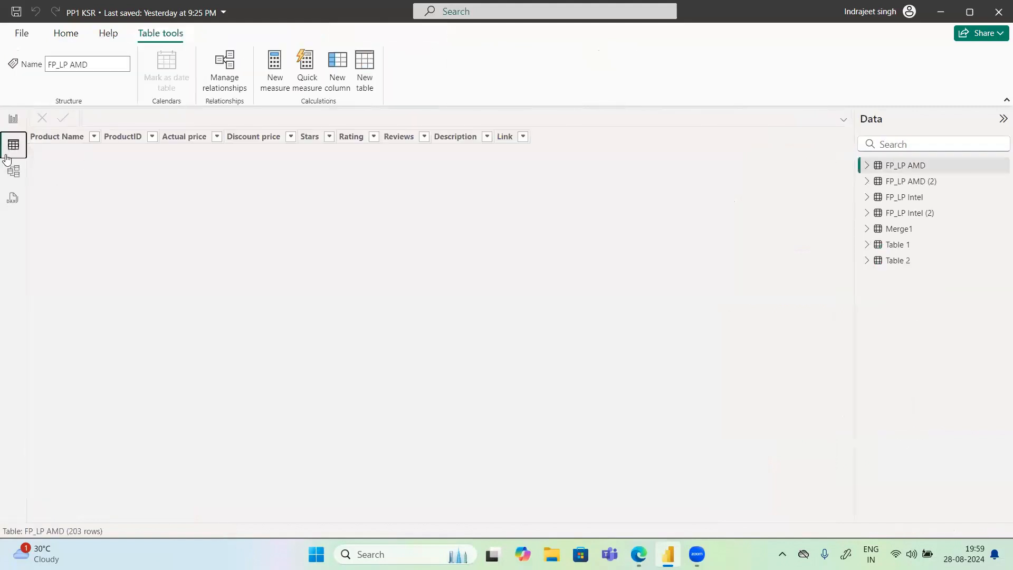
pyautogui.click(15, 173)
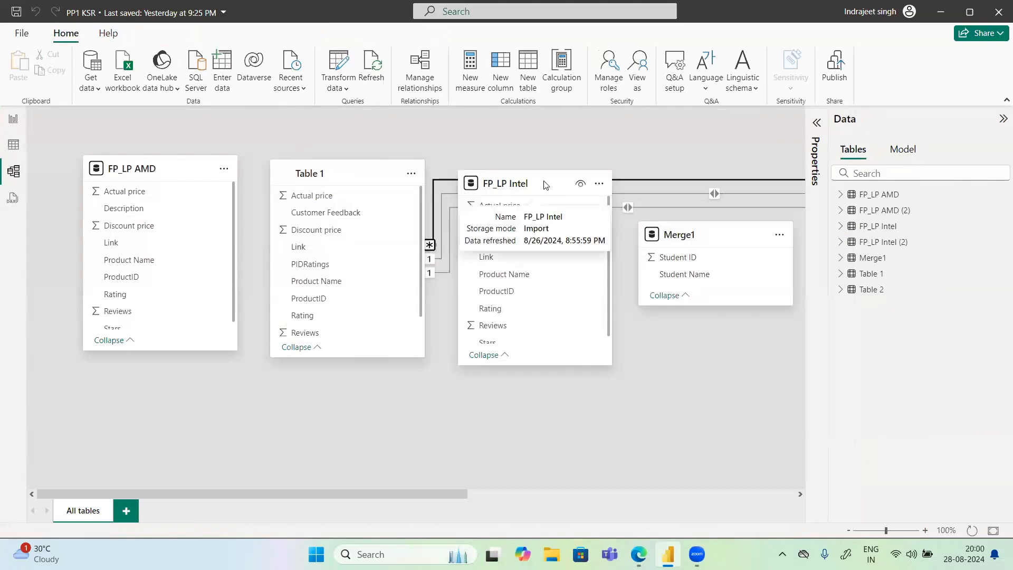
pyautogui.click(419, 84)
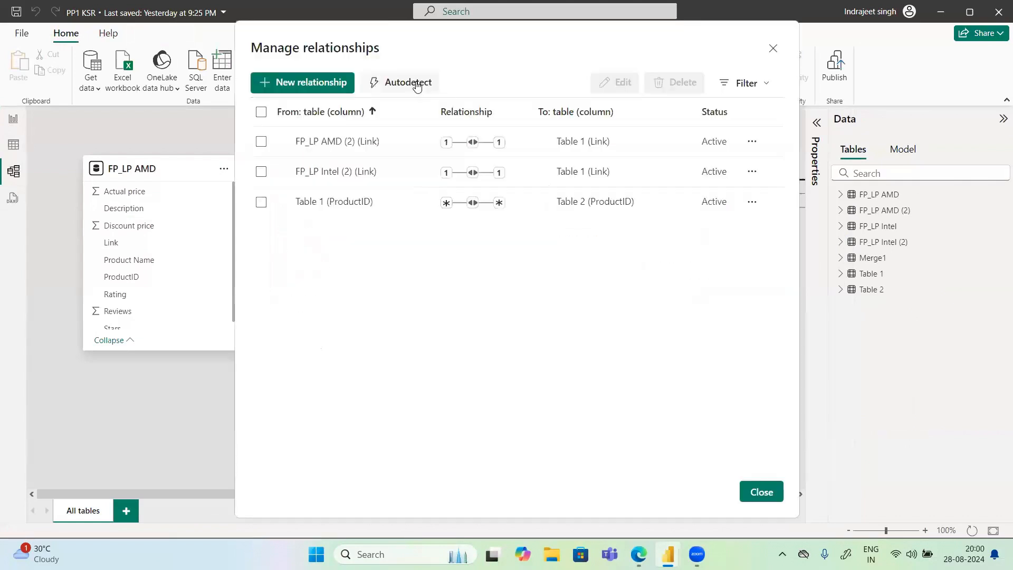
pyautogui.click(261, 173)
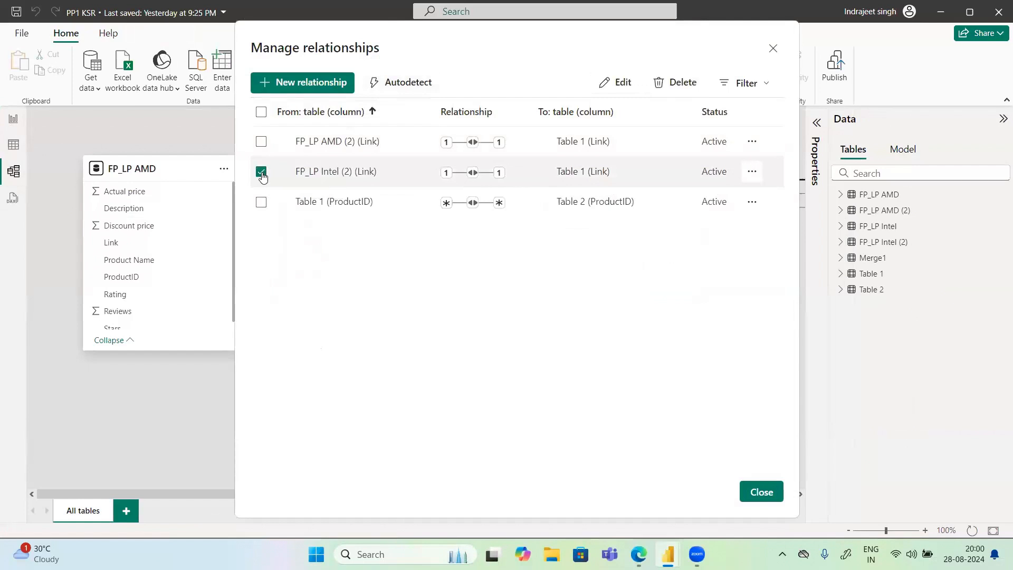
pyautogui.click(262, 142)
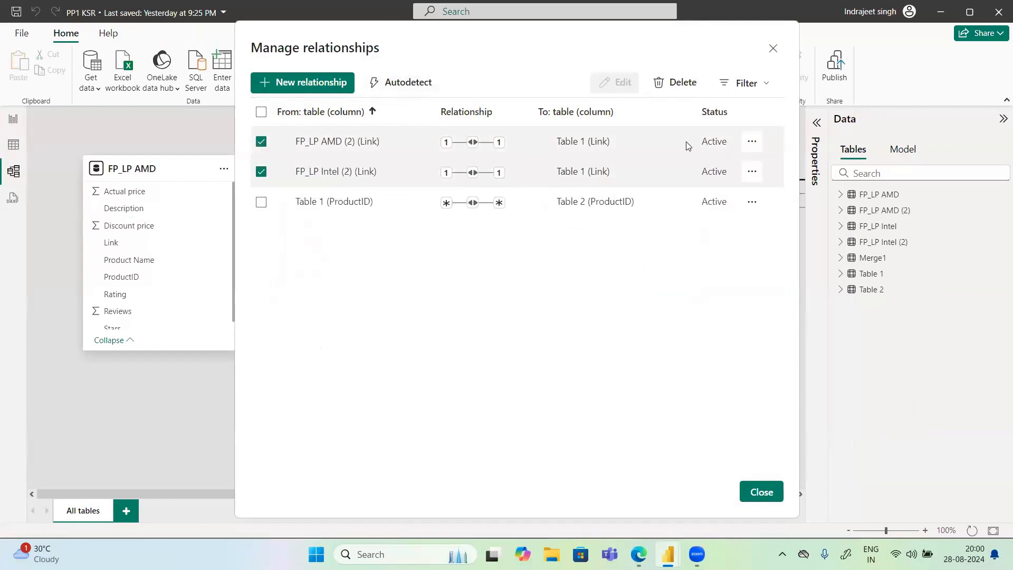
pyautogui.click(675, 83)
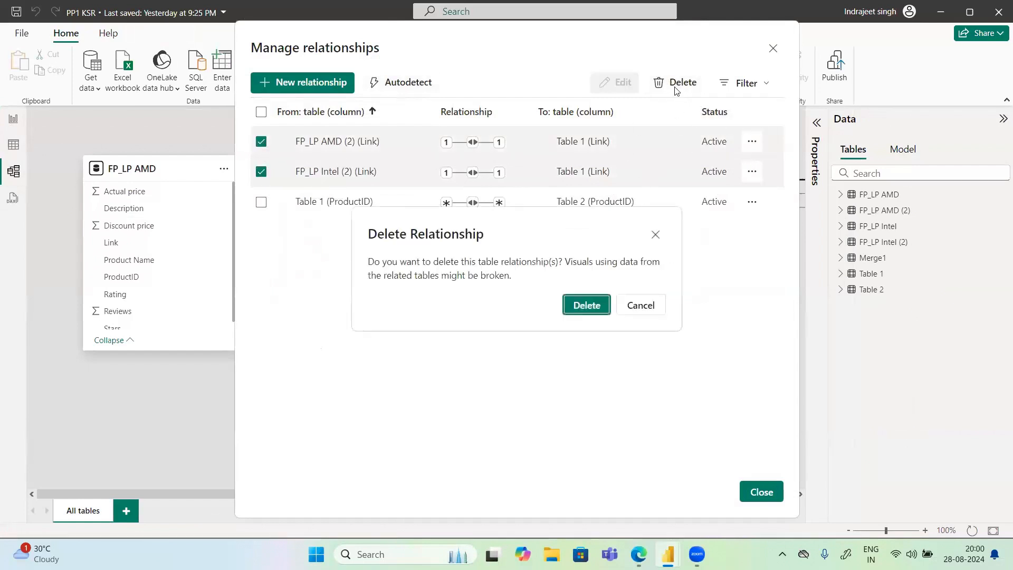
pyautogui.click(571, 309)
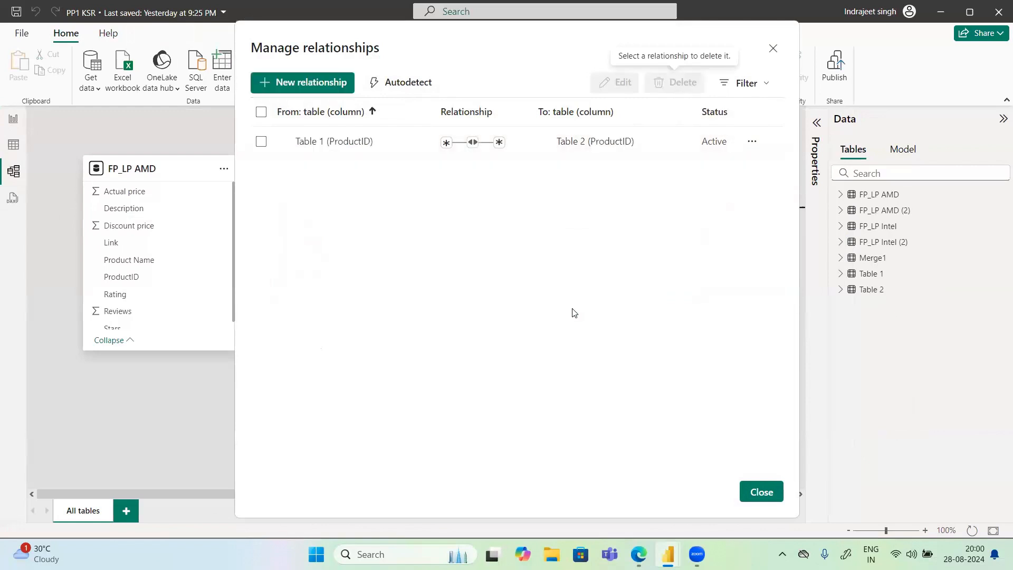
pyautogui.click(762, 492)
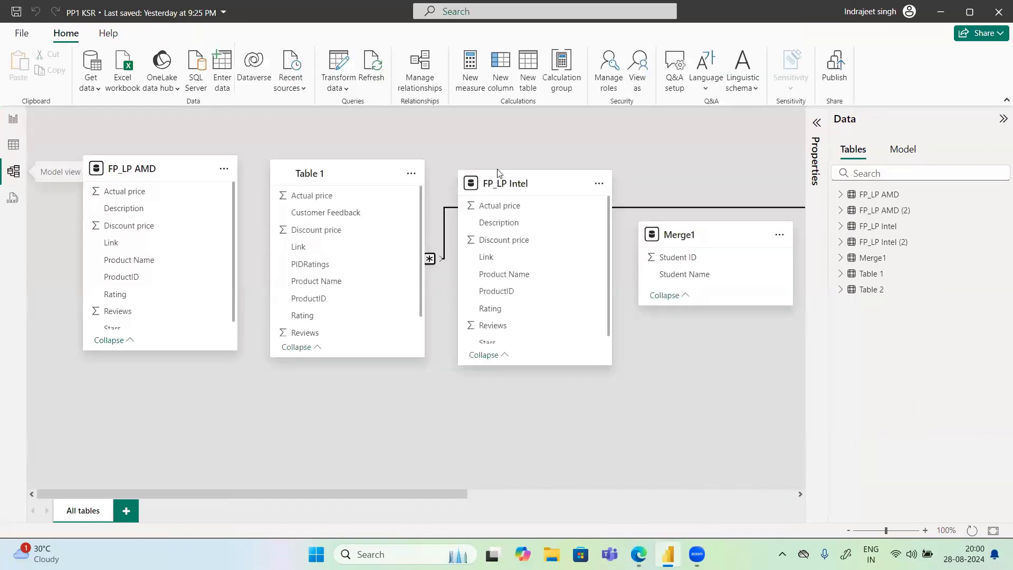
# - Clear the space between Table 1 and Table 2 in the model by moving FP_LP Intel, Merge1, FP_LP AMD (2) and FP_LP Intel (2) aside
pyautogui.moveTo(529, 183); pyautogui.dragTo(34, 217)
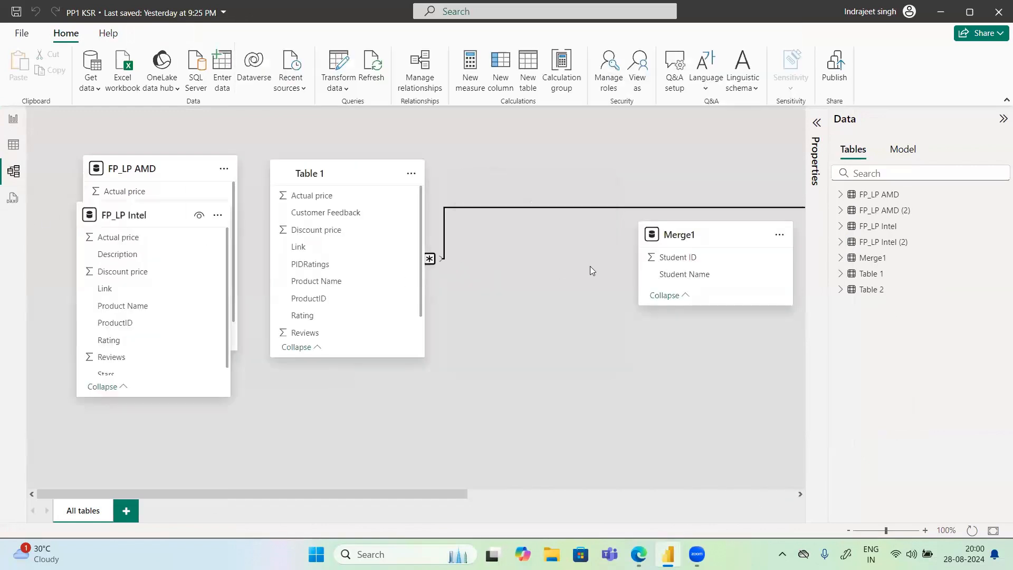
pyautogui.moveTo(708, 238); pyautogui.dragTo(146, 370)
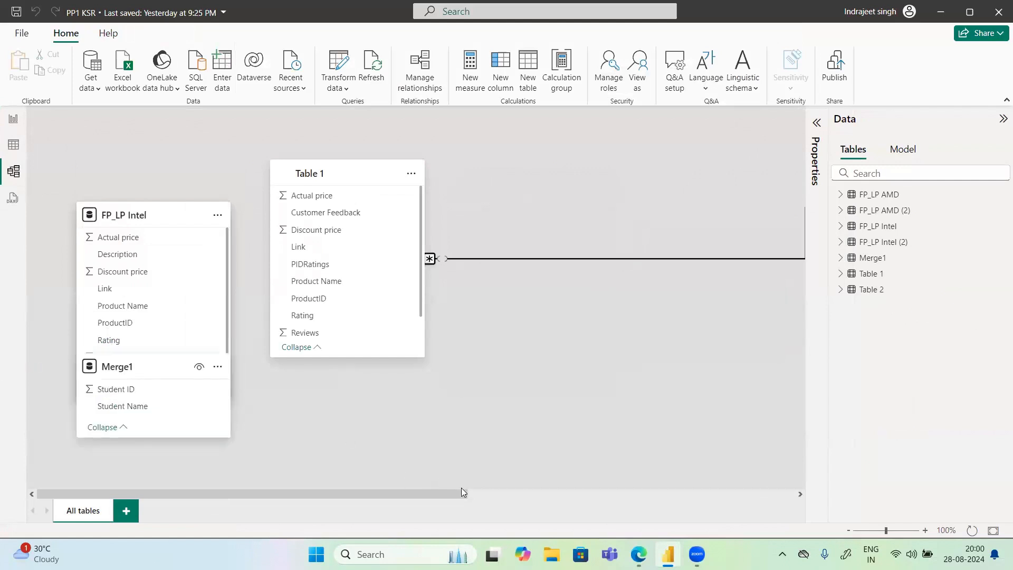
pyautogui.moveTo(457, 496); pyautogui.dragTo(559, 507)
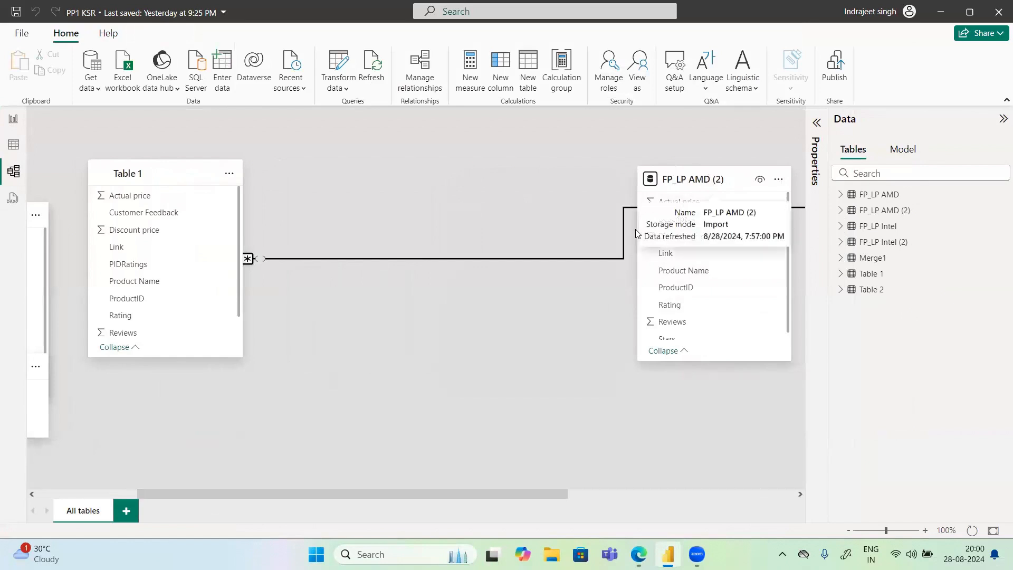
pyautogui.click(637, 233)
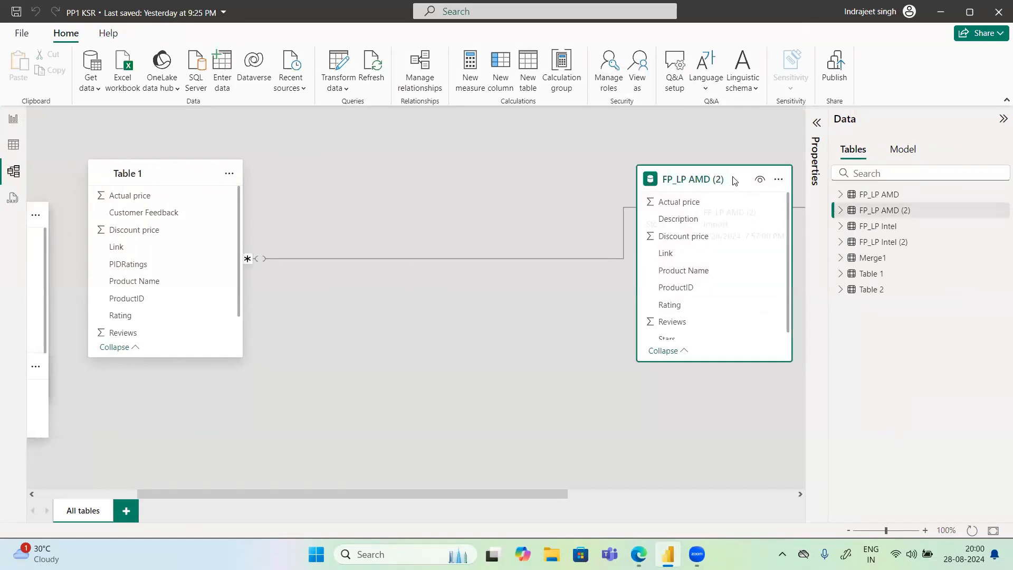
pyautogui.moveTo(735, 181); pyautogui.dragTo(223, 411)
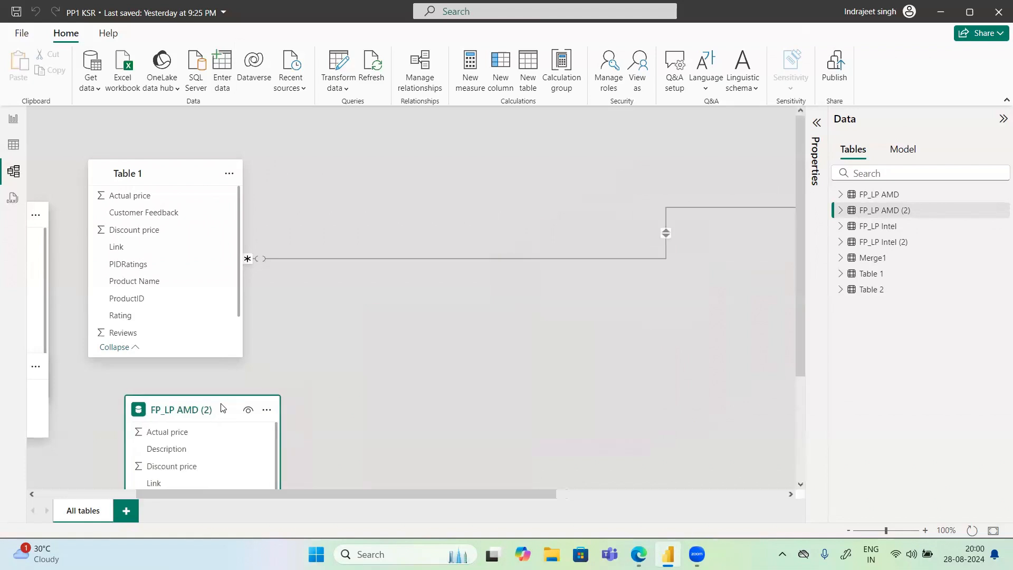
pyautogui.moveTo(118, 397); pyautogui.dragTo(2, 380)
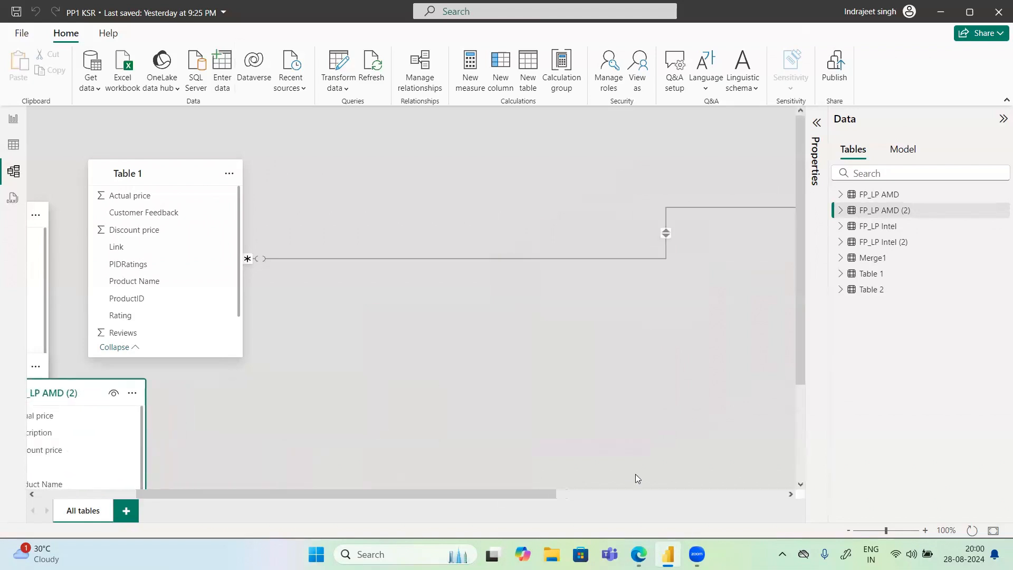
pyautogui.moveTo(544, 492); pyautogui.dragTo(650, 490)
pyautogui.moveTo(700, 177); pyautogui.dragTo(1, 378)
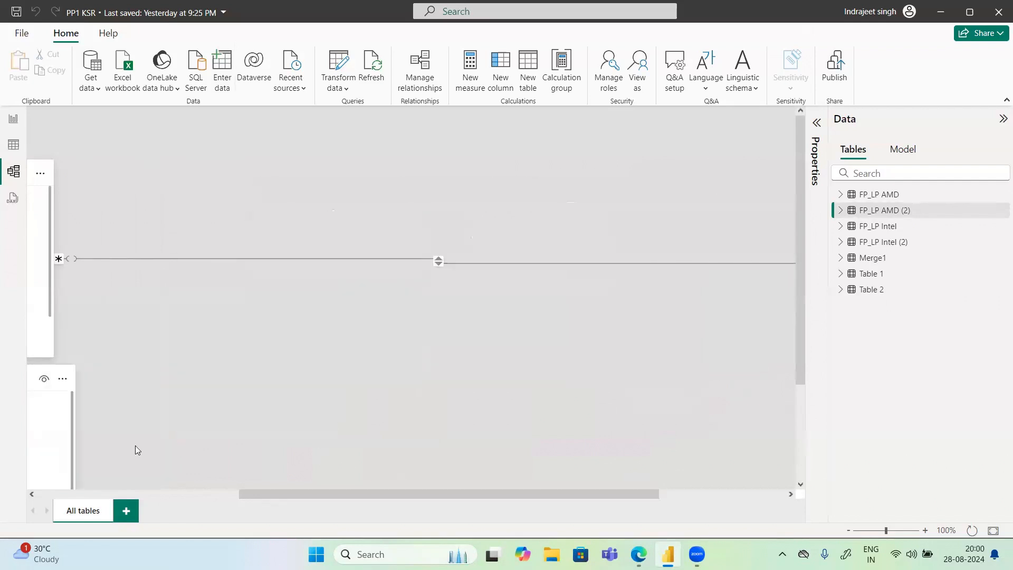
# - Bring the Table 2 card over beside Table 1 in the model diagram, on the side away from FP_LP Intel
pyautogui.moveTo(450, 493); pyautogui.dragTo(601, 465)
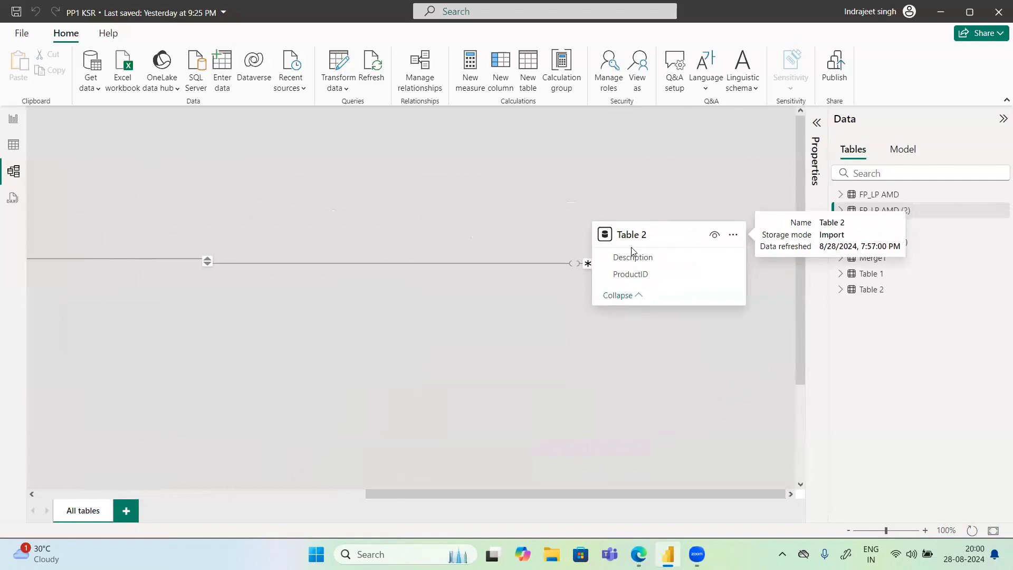
pyautogui.moveTo(589, 232); pyautogui.dragTo(120, 211)
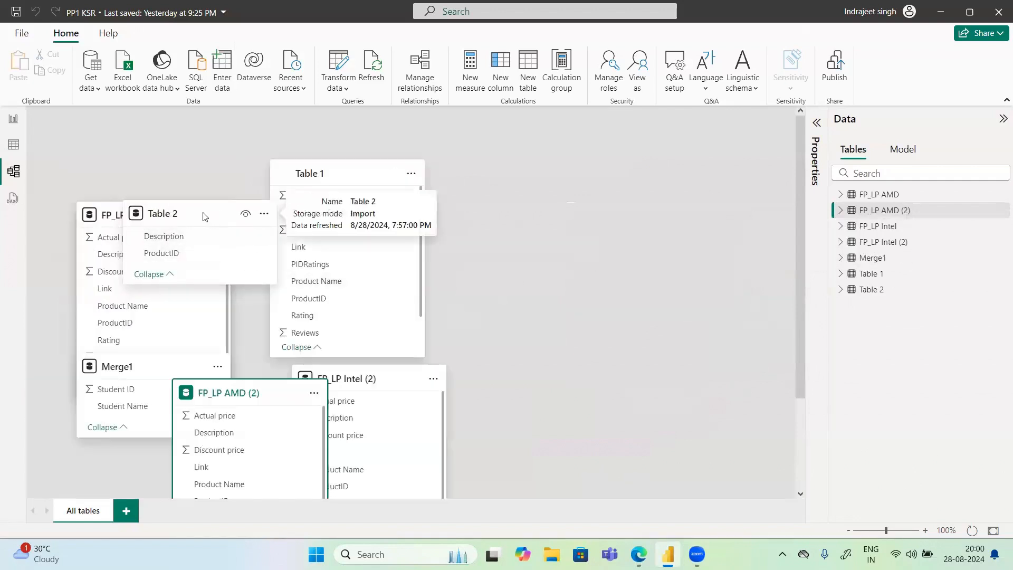
pyautogui.moveTo(204, 216); pyautogui.dragTo(615, 229)
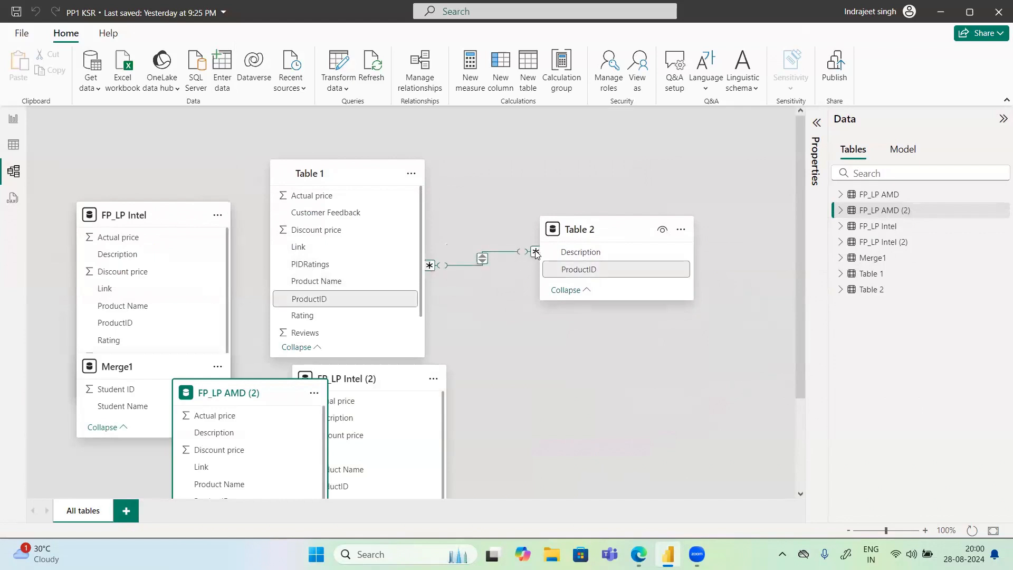
# - View the tables offered as the source of a new relationship and go back to the relationship list
pyautogui.click(417, 69)
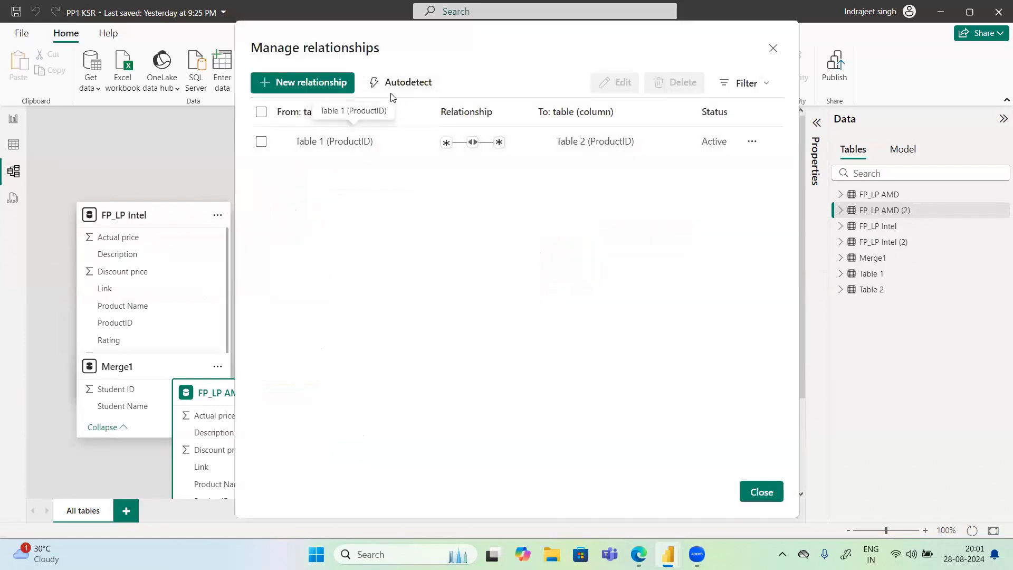
pyautogui.press('Escape')
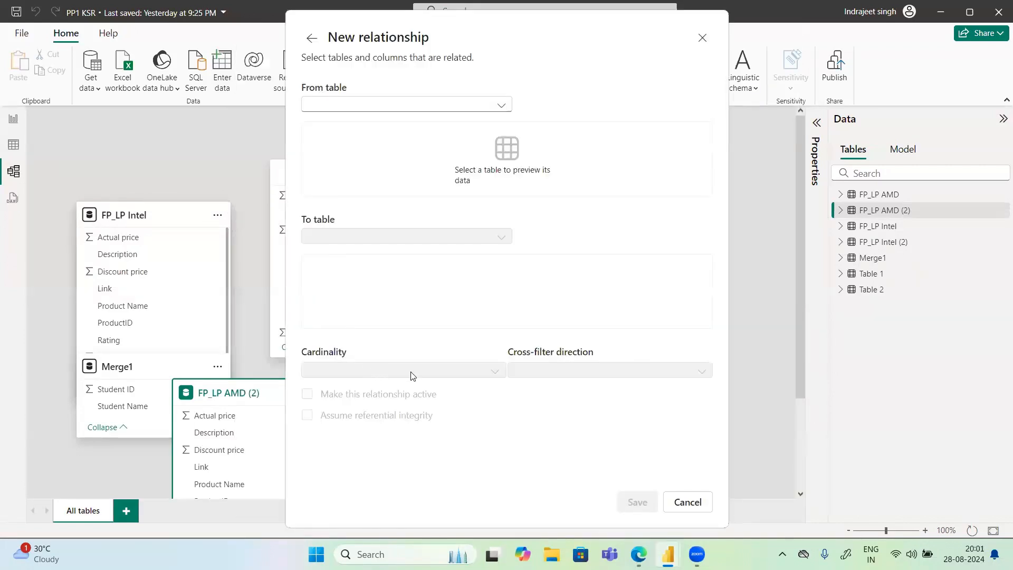
pyautogui.click(371, 112)
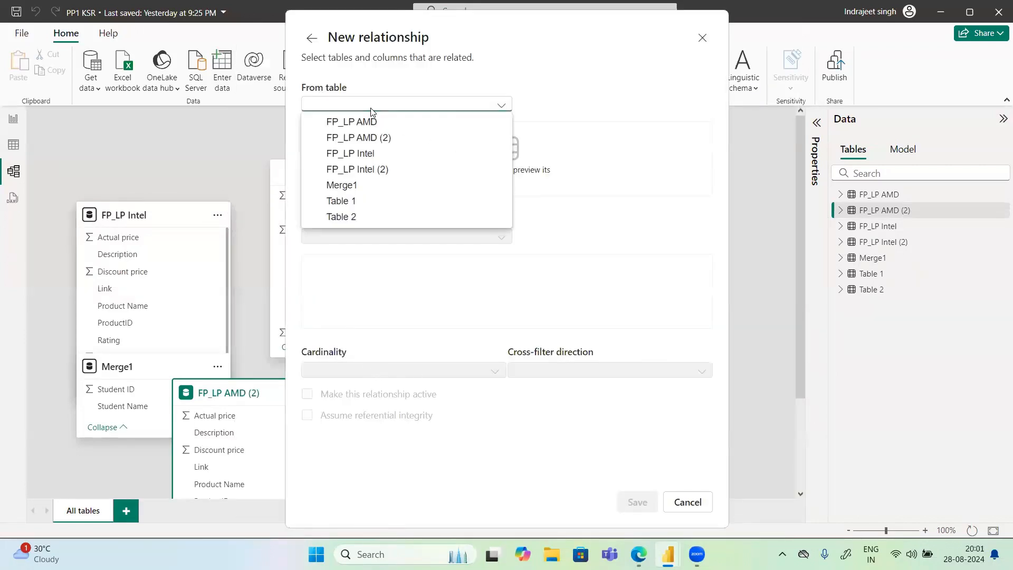
pyautogui.click(317, 57)
pyautogui.click(311, 38)
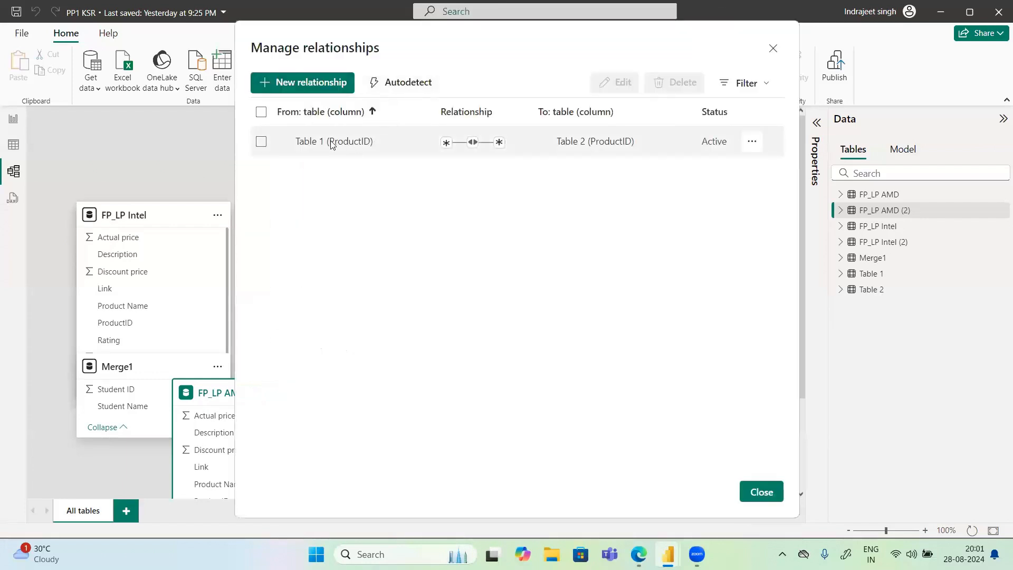
# - Review the cardinality options of the existing Table 1 to Table 2 relationship and leave without saving
pyautogui.click(749, 142)
pyautogui.click(625, 165)
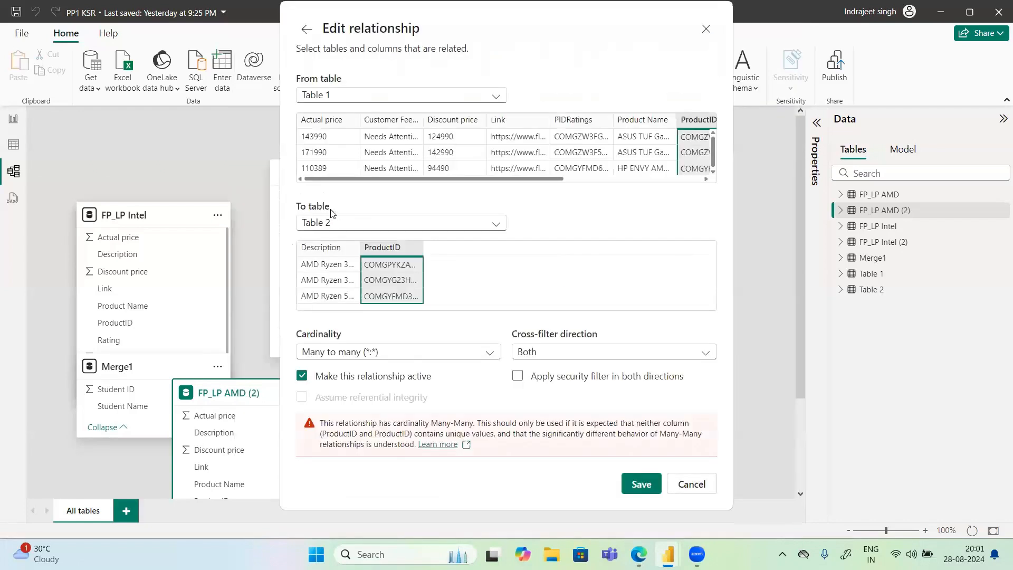
pyautogui.click(374, 358)
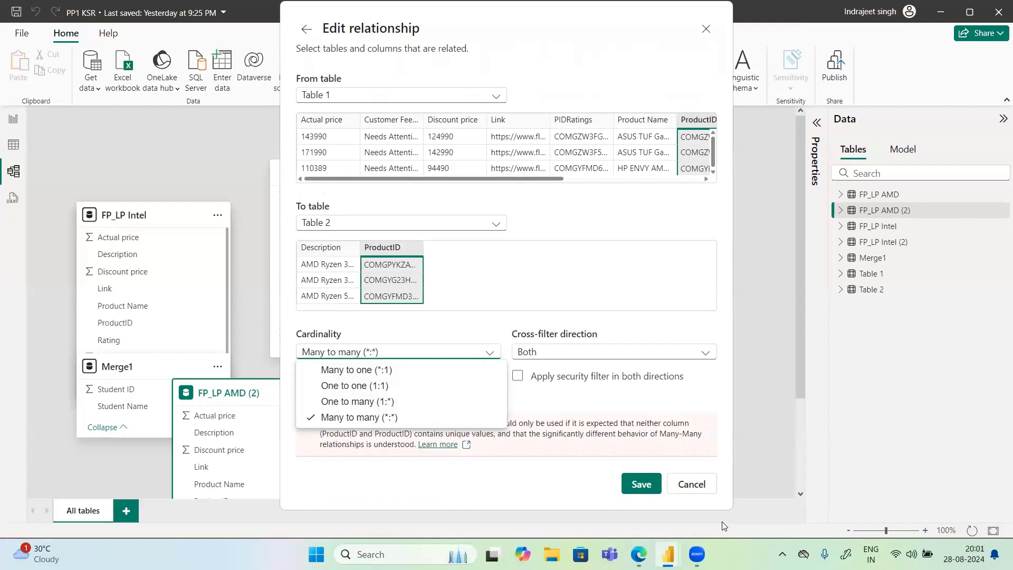
pyautogui.click(694, 494)
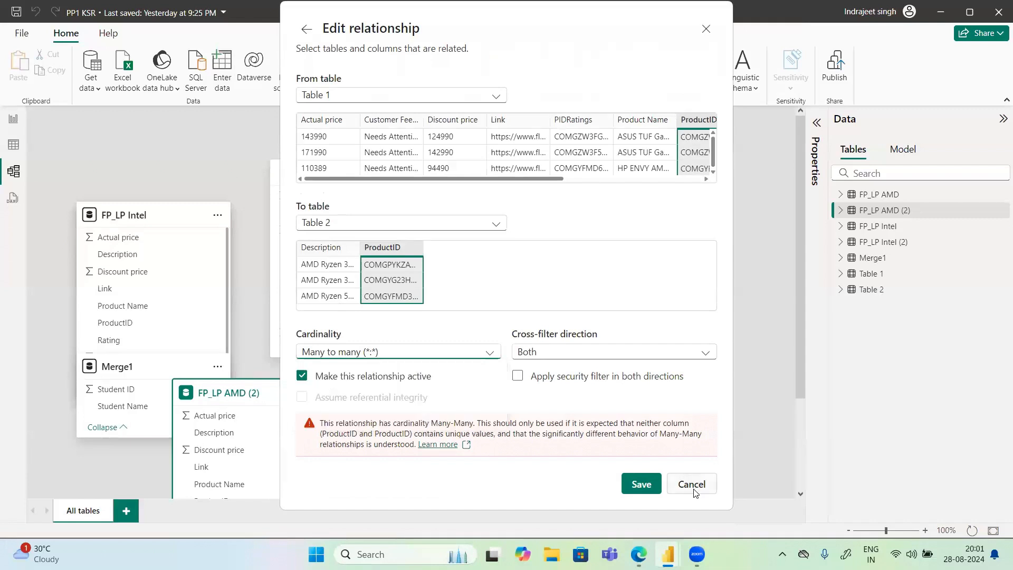
pyautogui.click(694, 493)
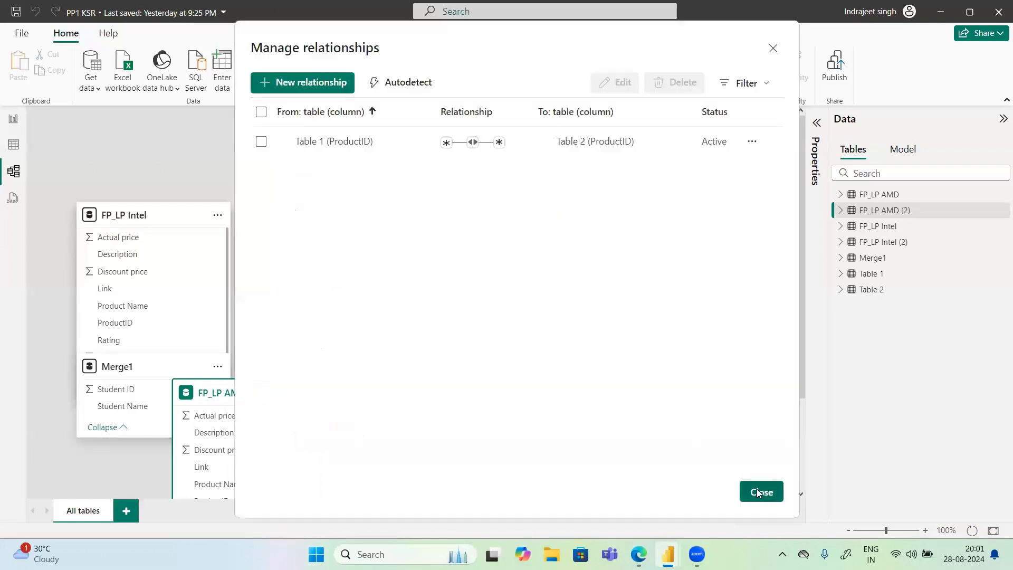
pyautogui.click(758, 493)
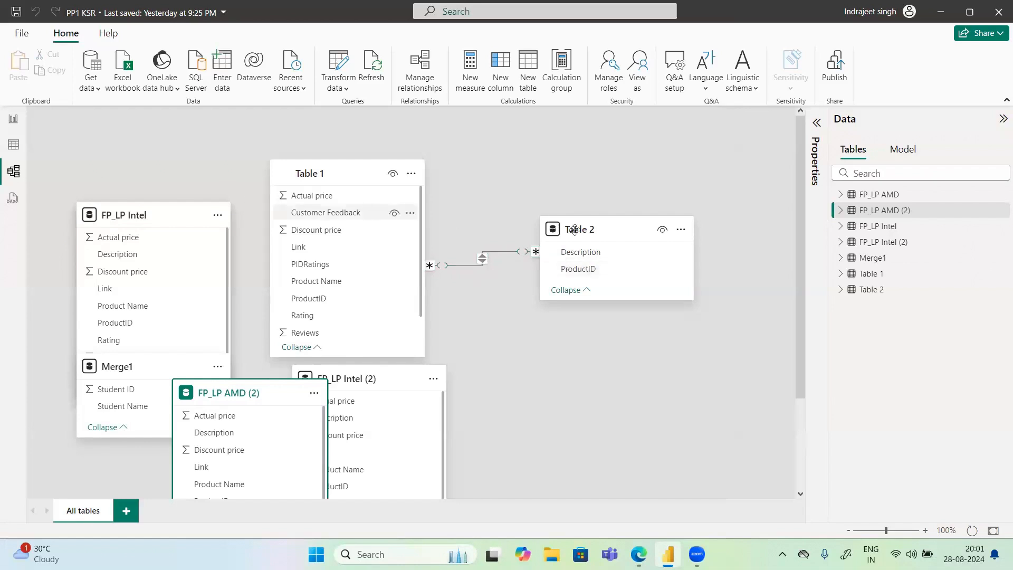
pyautogui.moveTo(584, 242)
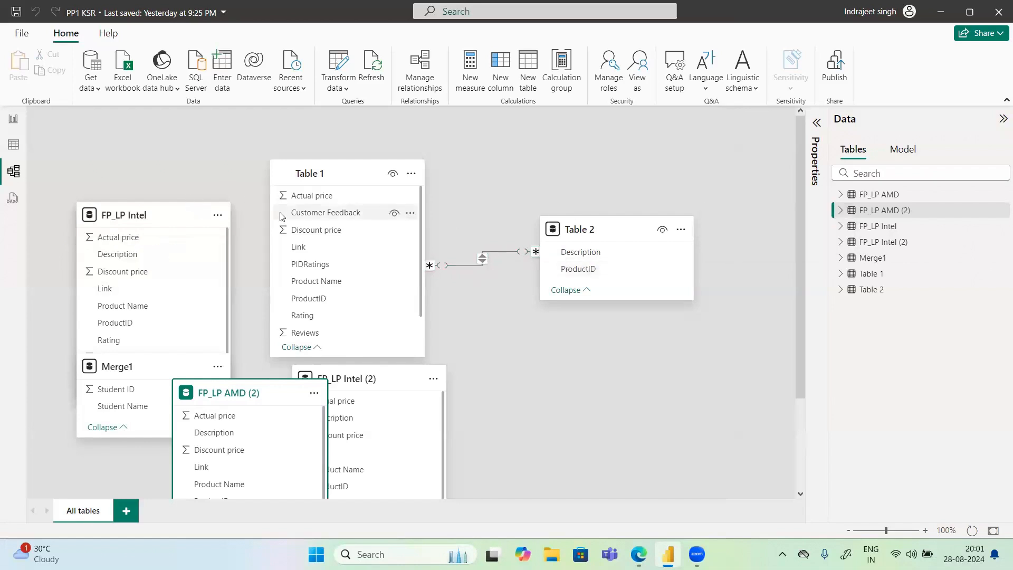
# - Try the report page's table visual as a slicer and change it back to a table
pyautogui.click(11, 126)
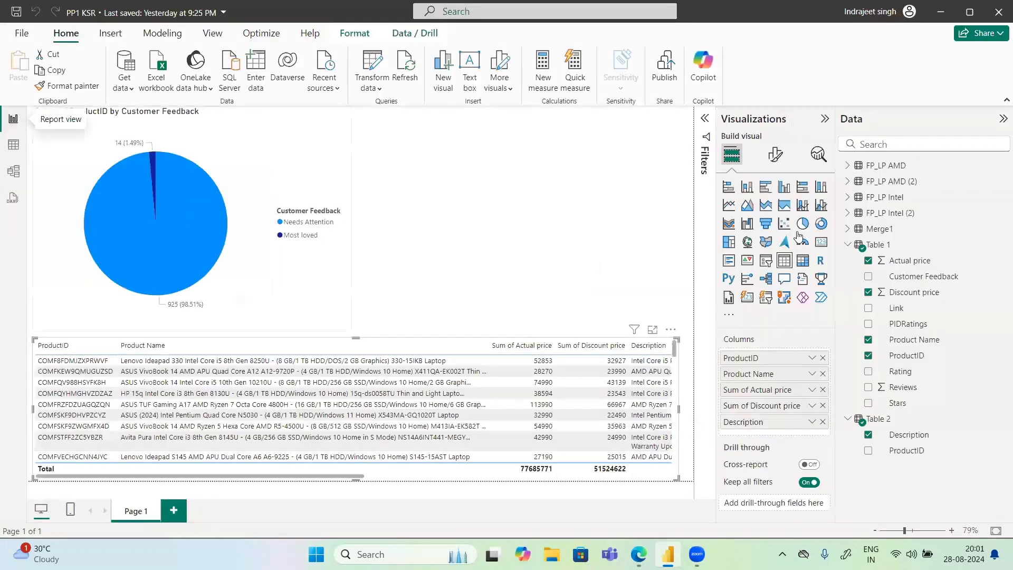
pyautogui.click(769, 263)
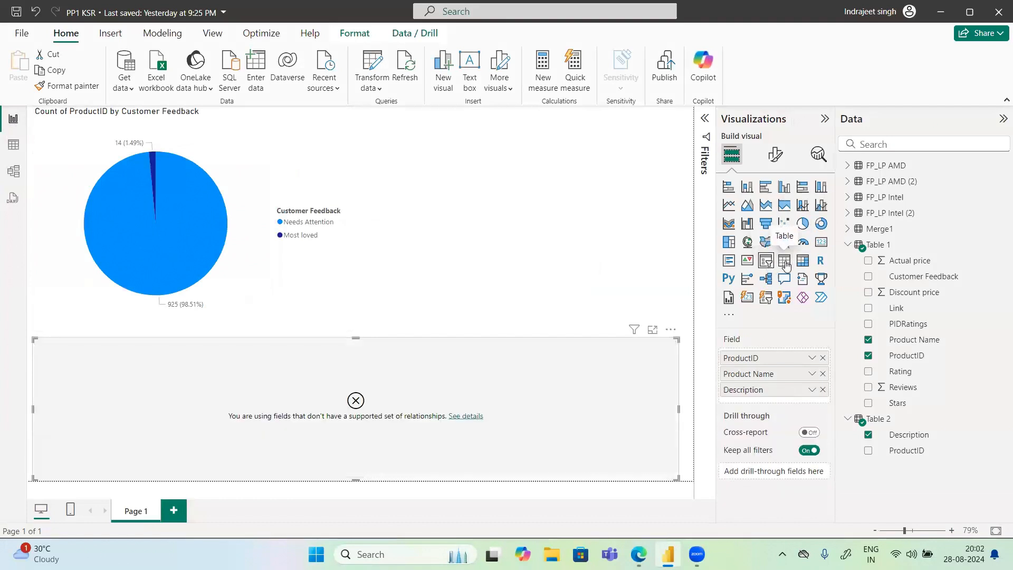
pyautogui.click(784, 260)
pyautogui.click(591, 184)
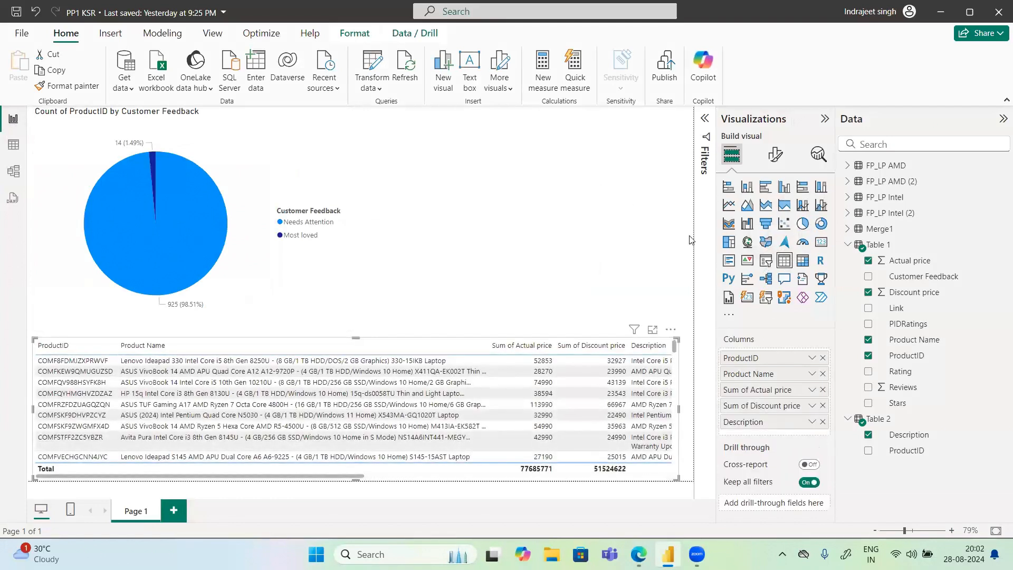
# - Add a slicer on Table 1's ProductID beside the pie chart and shorten it to about half its height
pyautogui.click(763, 265)
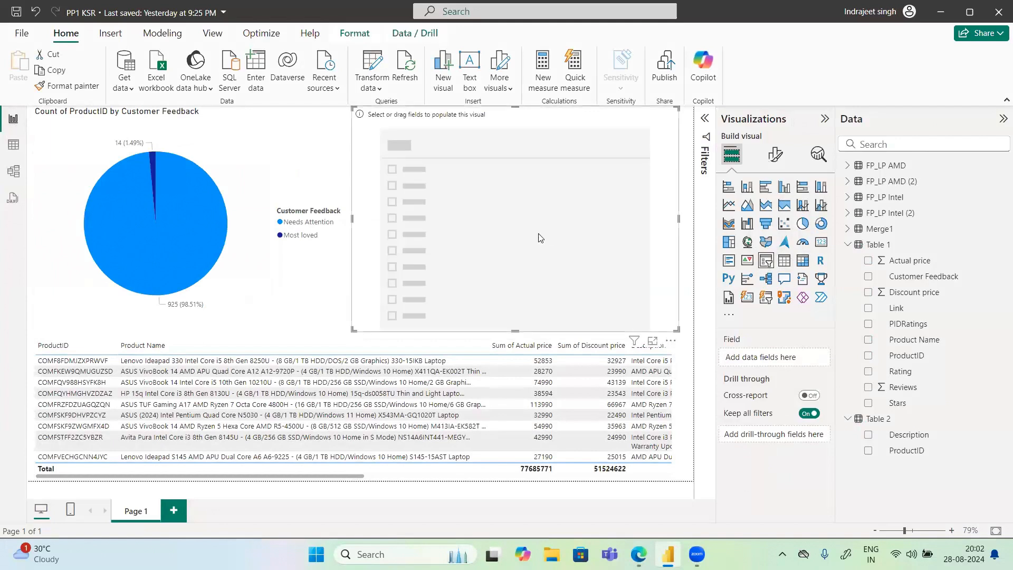
pyautogui.moveTo(519, 330); pyautogui.dragTo(520, 275)
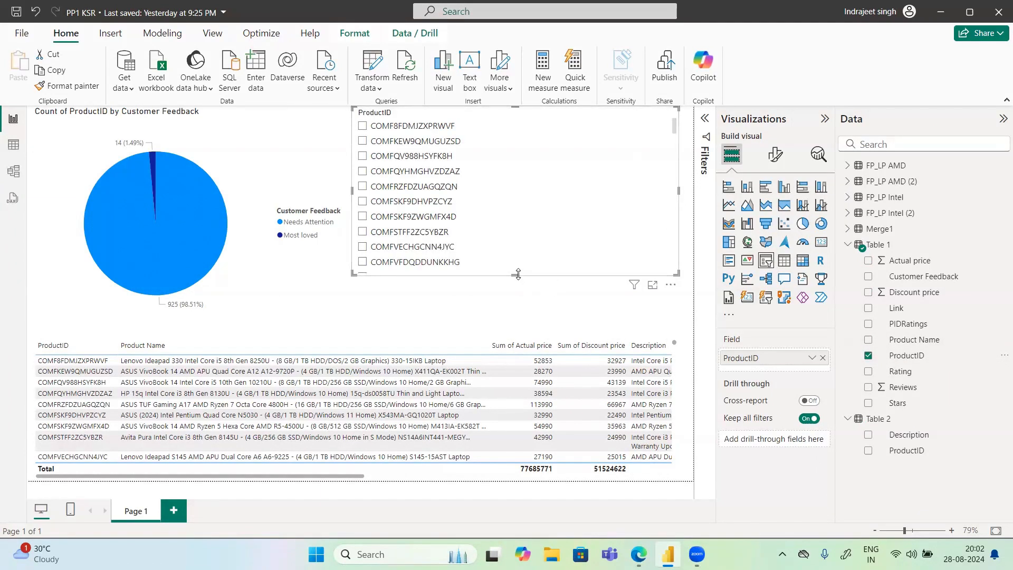
pyautogui.moveTo(515, 275); pyautogui.dragTo(513, 230)
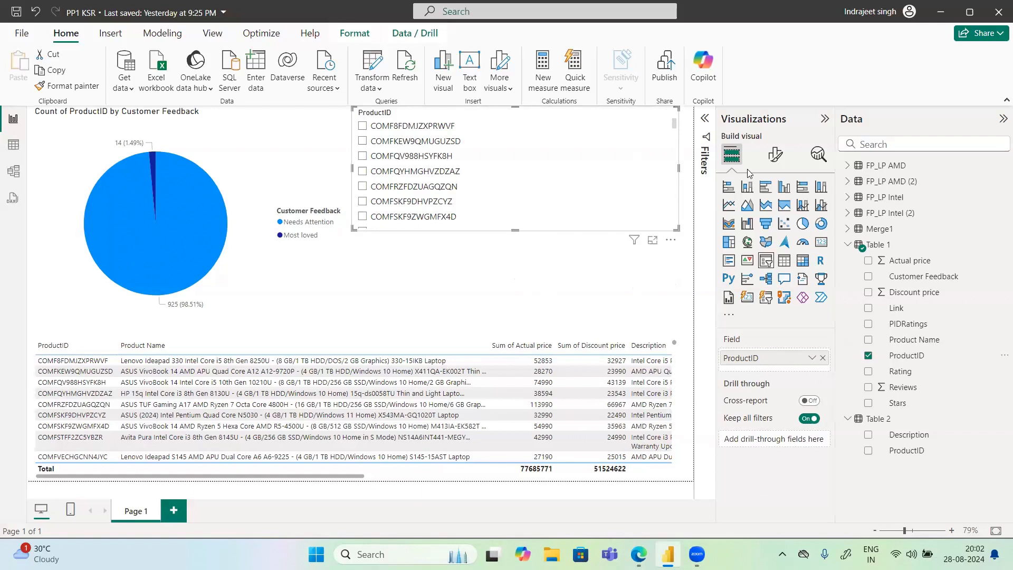
# - Set the ProductID slicer's style to Dropdown
pyautogui.click(775, 164)
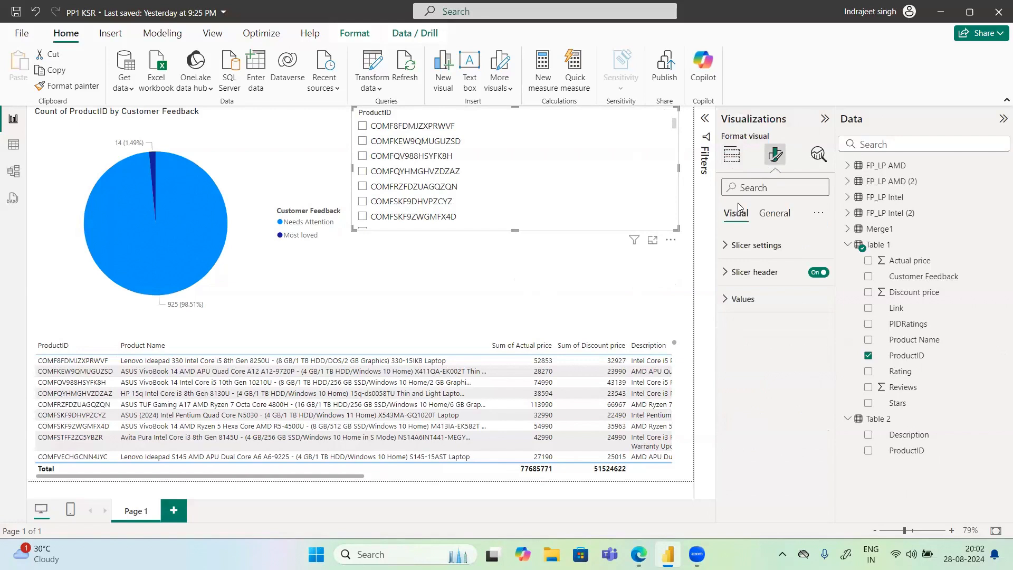
pyautogui.click(746, 255)
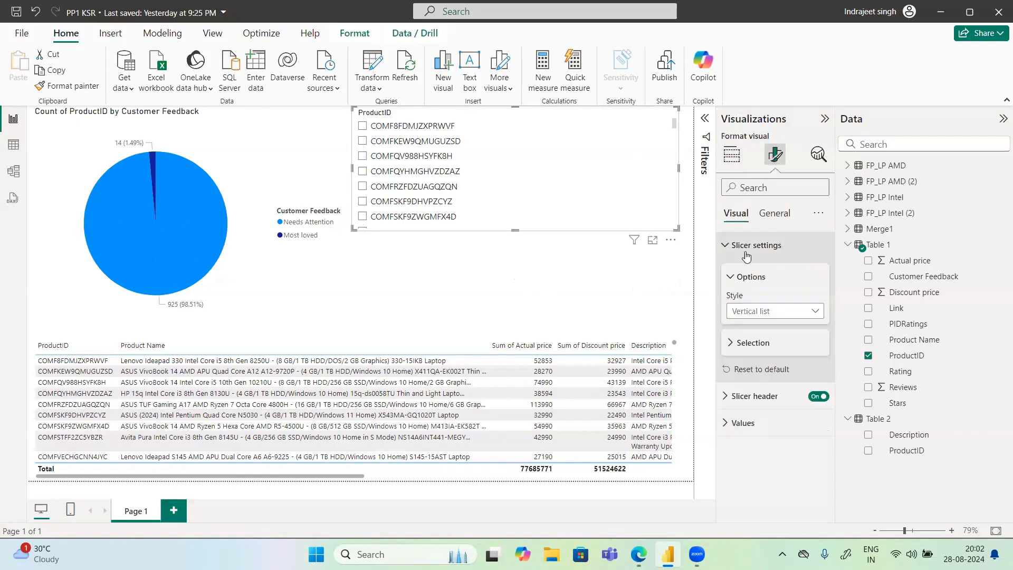
pyautogui.click(770, 312)
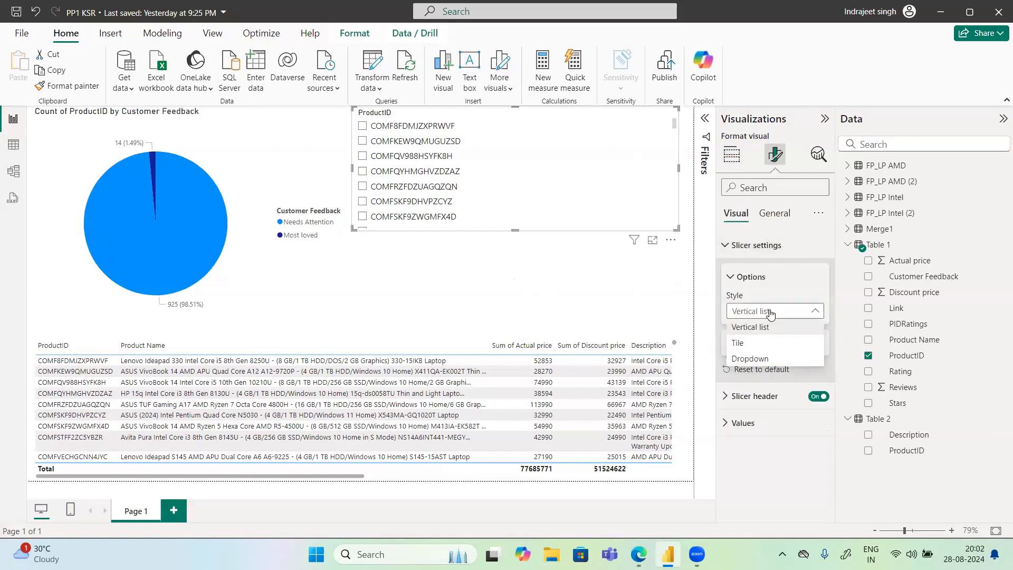
pyautogui.click(752, 358)
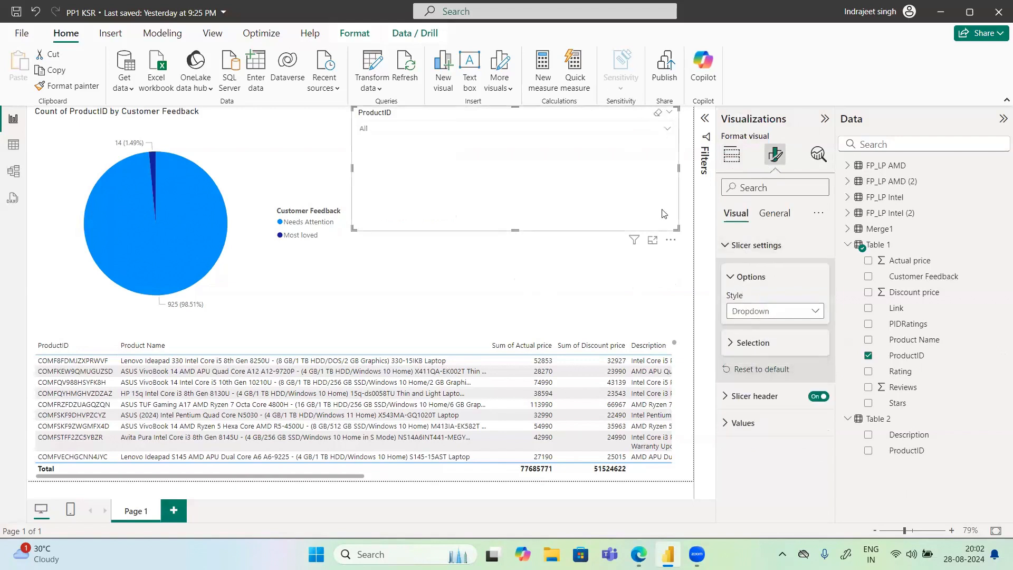
# - Enable search in the ProductID slicer and filter the page to COMF8FDMJZXPRWVF
pyautogui.click(670, 241)
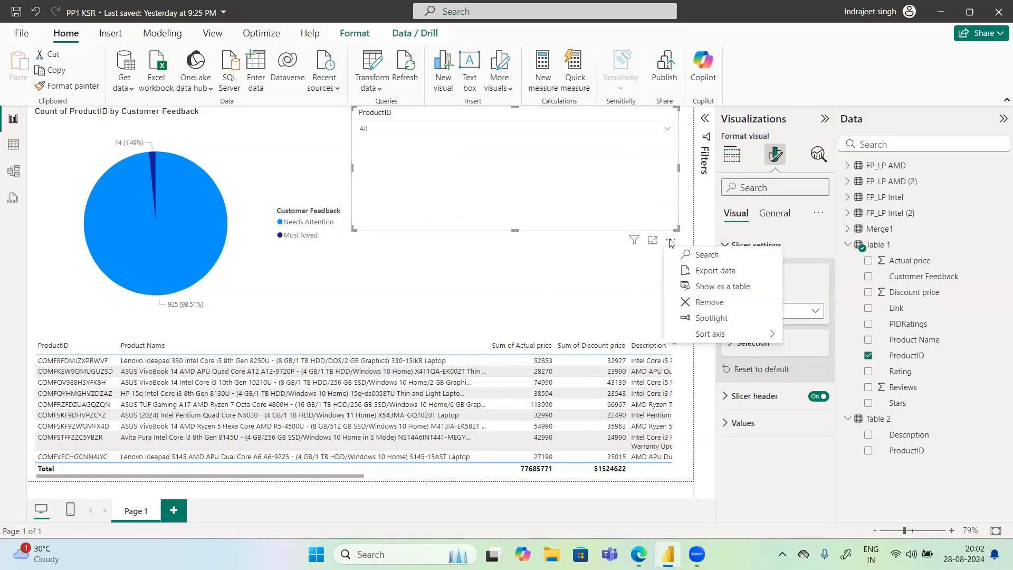
pyautogui.click(691, 259)
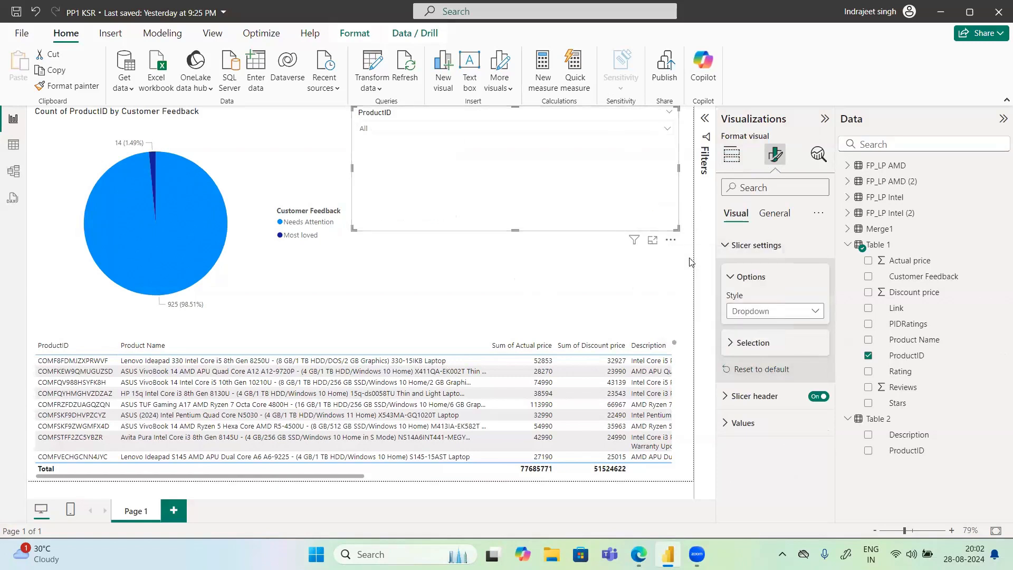
pyautogui.click(446, 128)
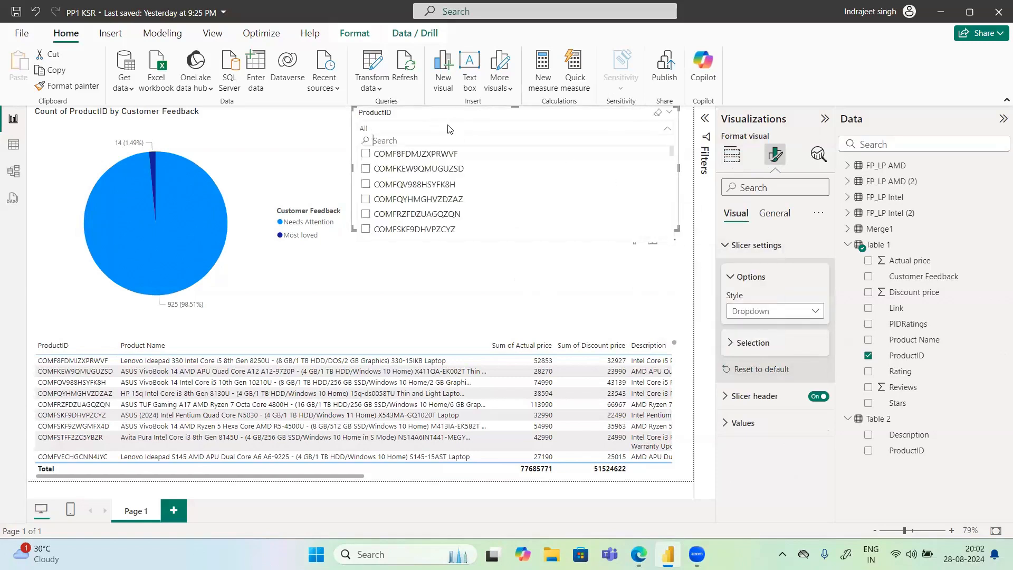
pyautogui.click(366, 154)
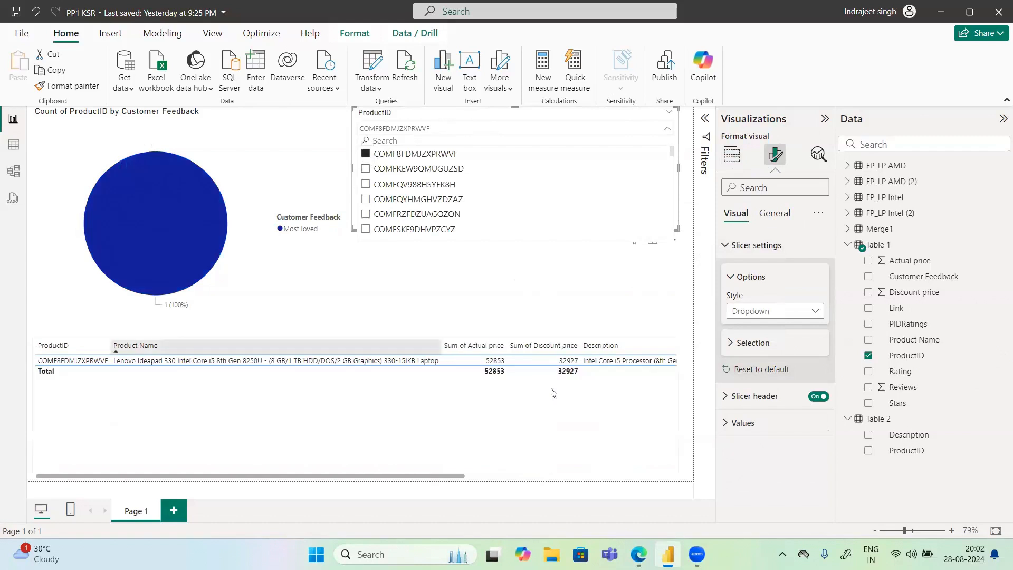
# - Remove Description from the product table visual and narrow the visual to the width of the pie chart above it
pyautogui.click(493, 444)
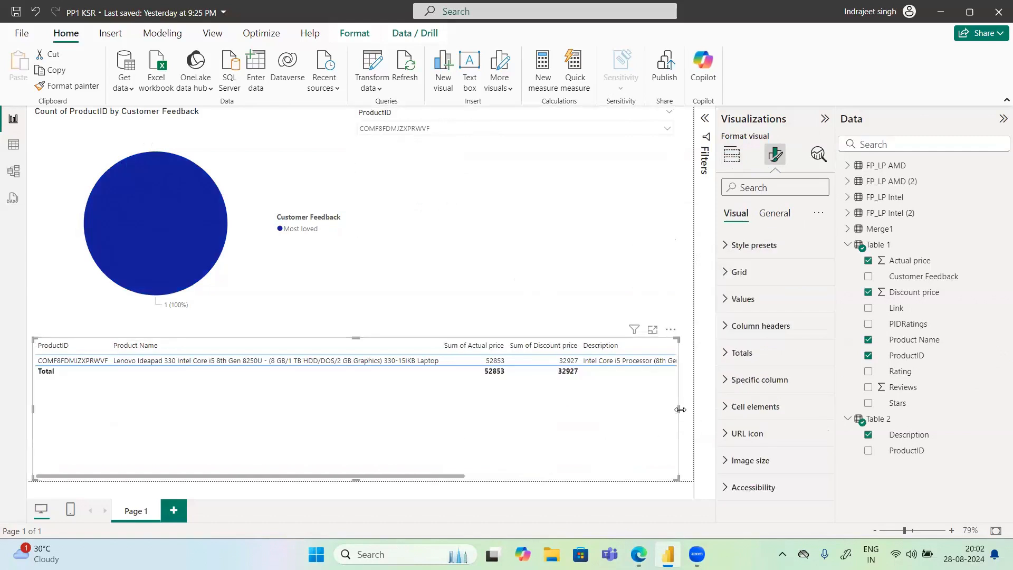
pyautogui.moveTo(679, 409); pyautogui.dragTo(416, 409)
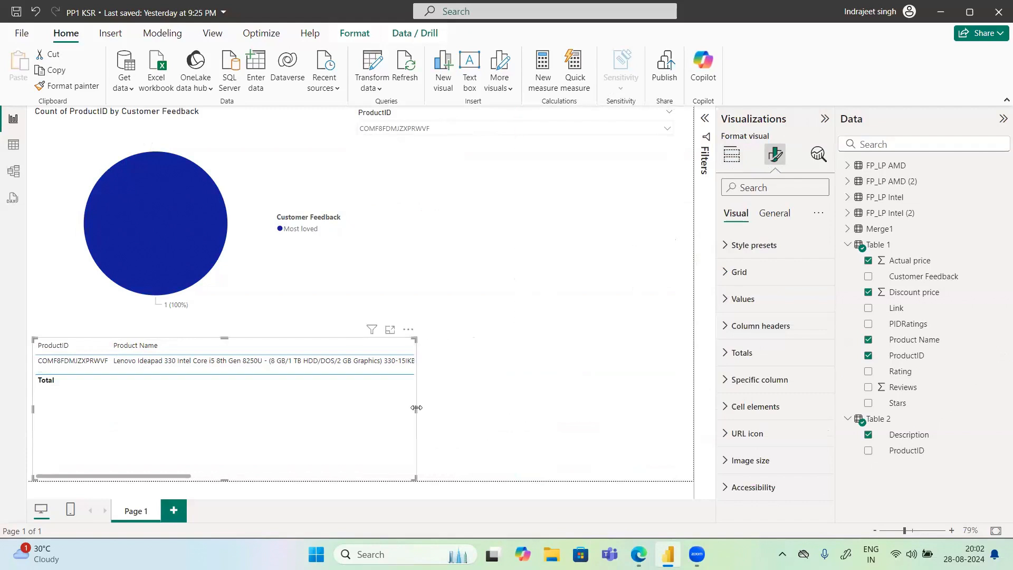
pyautogui.click(731, 155)
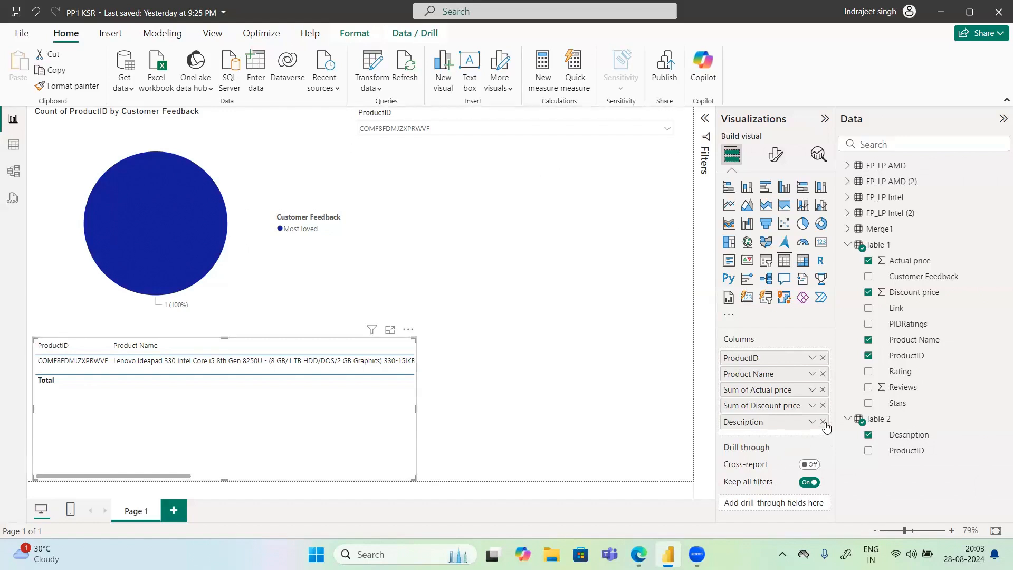
pyautogui.moveTo(820, 425); pyautogui.dragTo(528, 430)
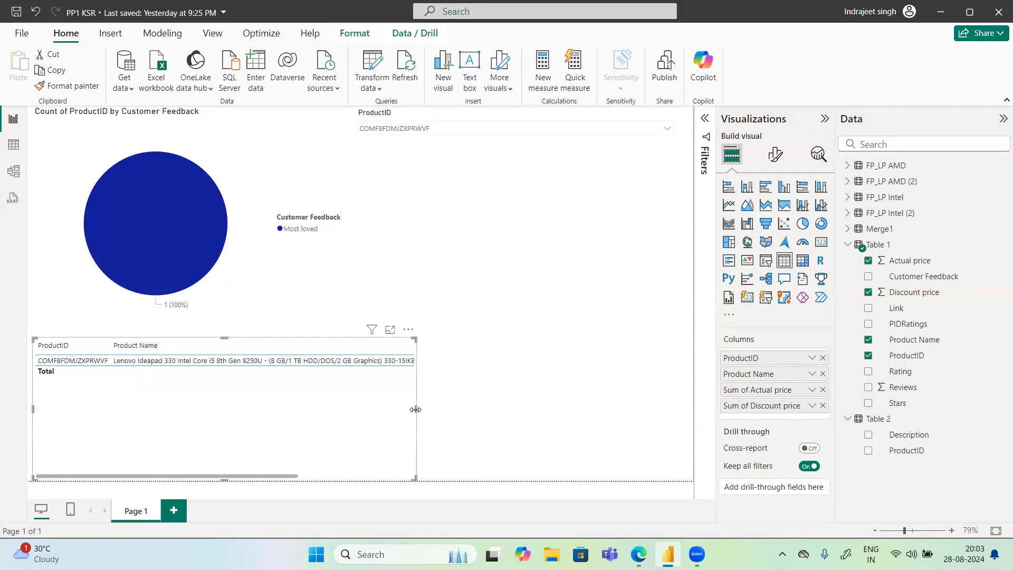
pyautogui.moveTo(416, 410); pyautogui.dragTo(354, 416)
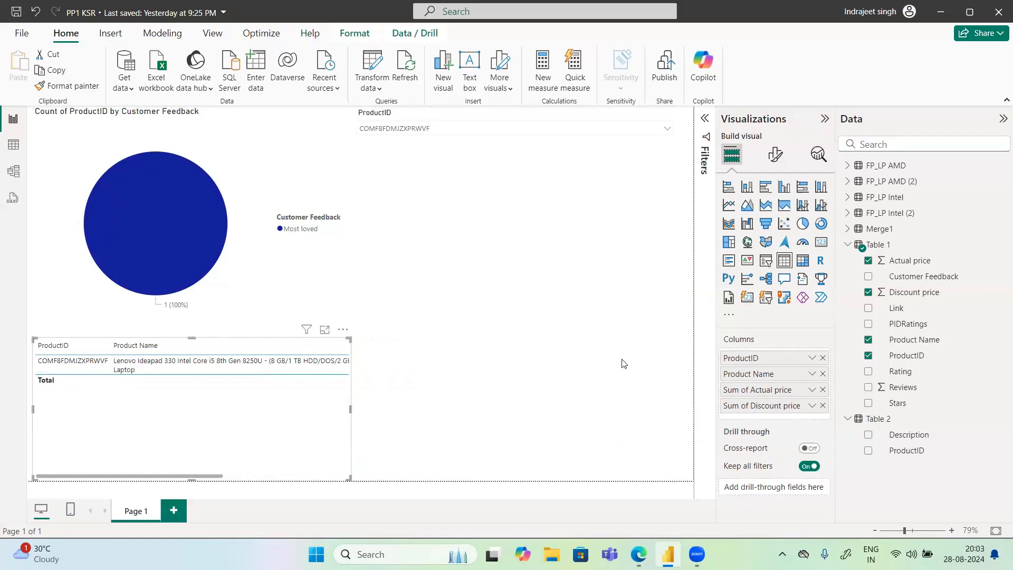
# - Add a second table visual with Table 2's ProductID and Description in the free space beside the product table
pyautogui.click(624, 364)
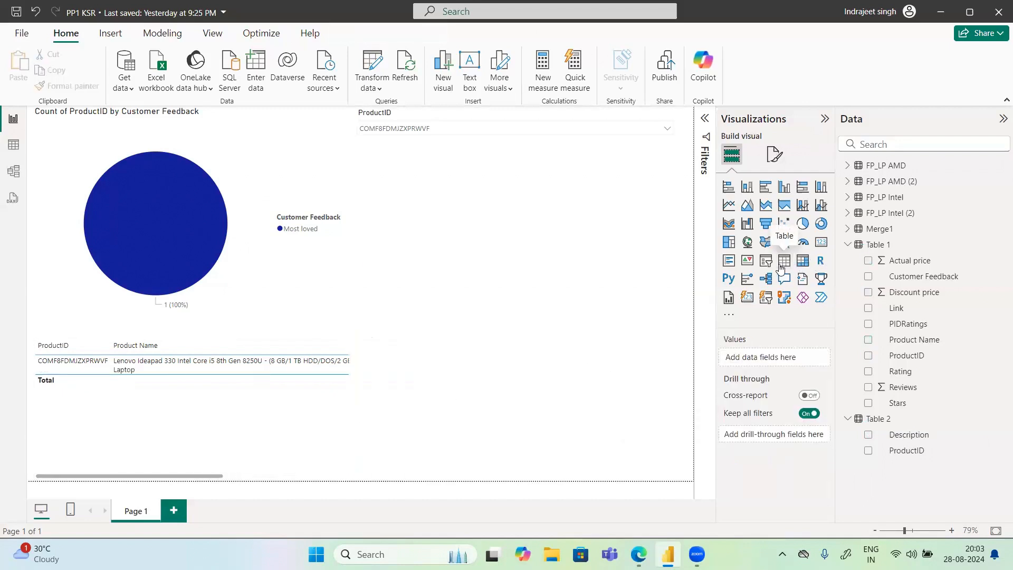
pyautogui.click(782, 263)
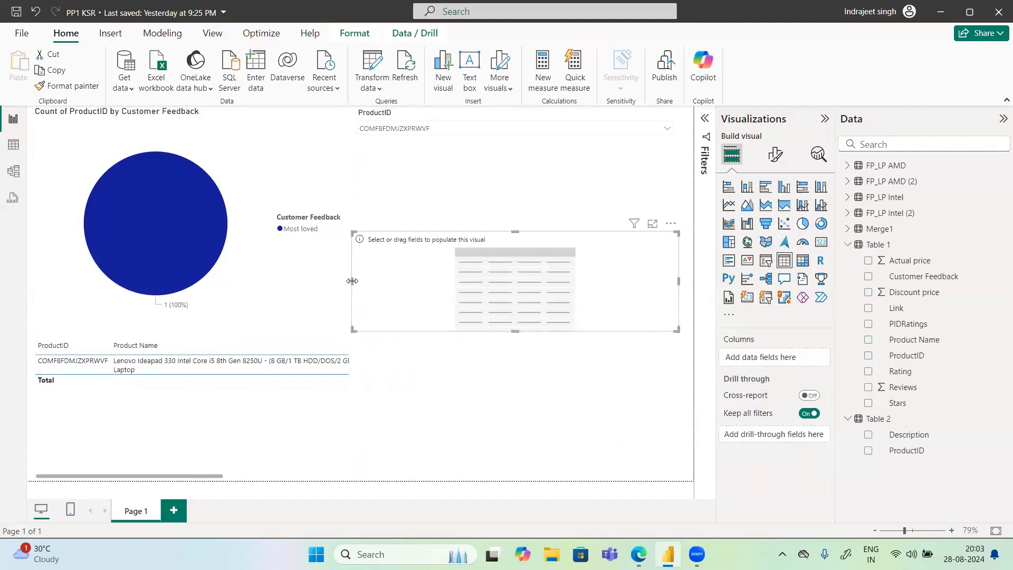
pyautogui.moveTo(352, 281); pyautogui.dragTo(385, 281)
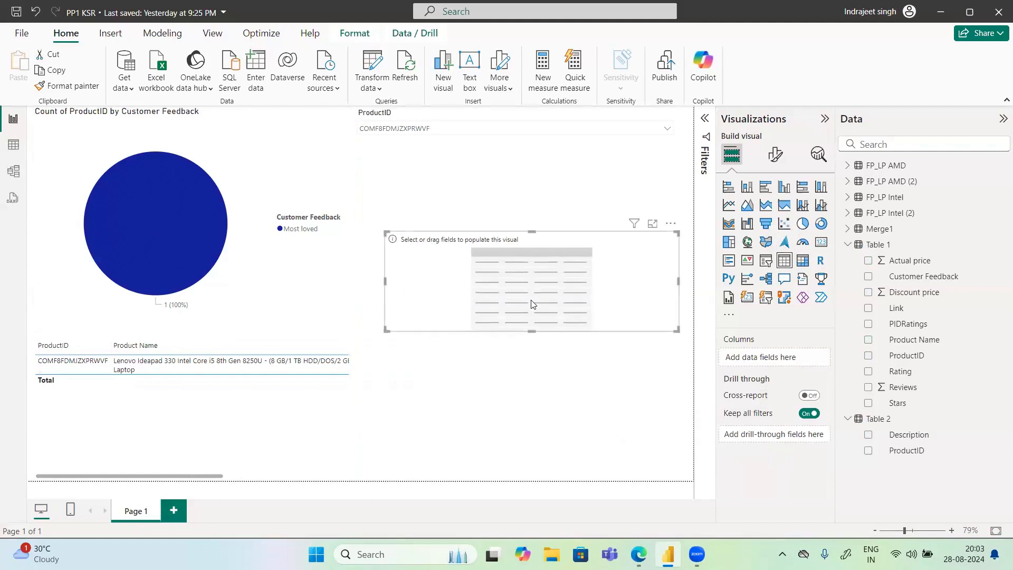
pyautogui.moveTo(532, 303); pyautogui.dragTo(534, 373)
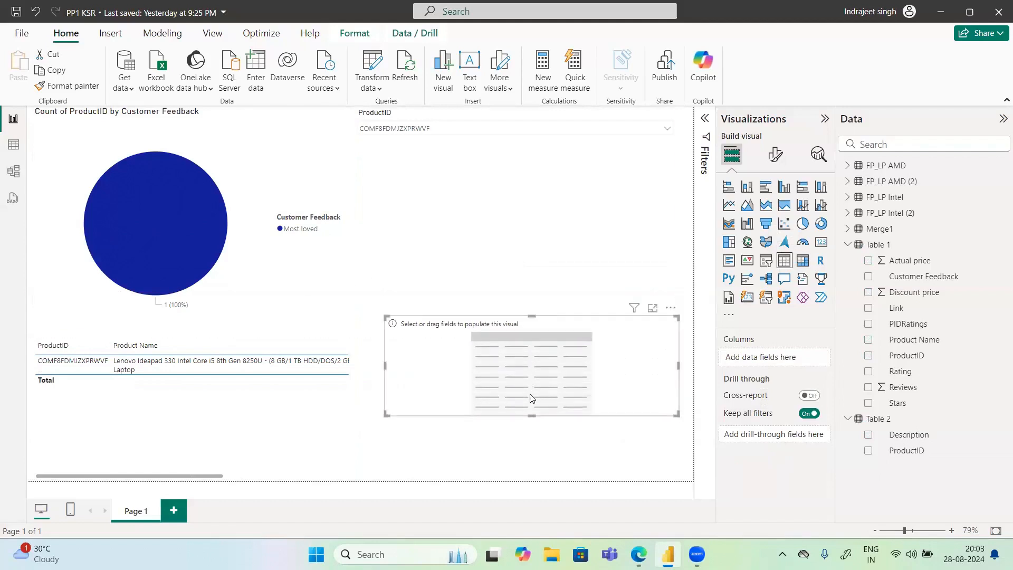
pyautogui.moveTo(534, 415); pyautogui.dragTo(532, 478)
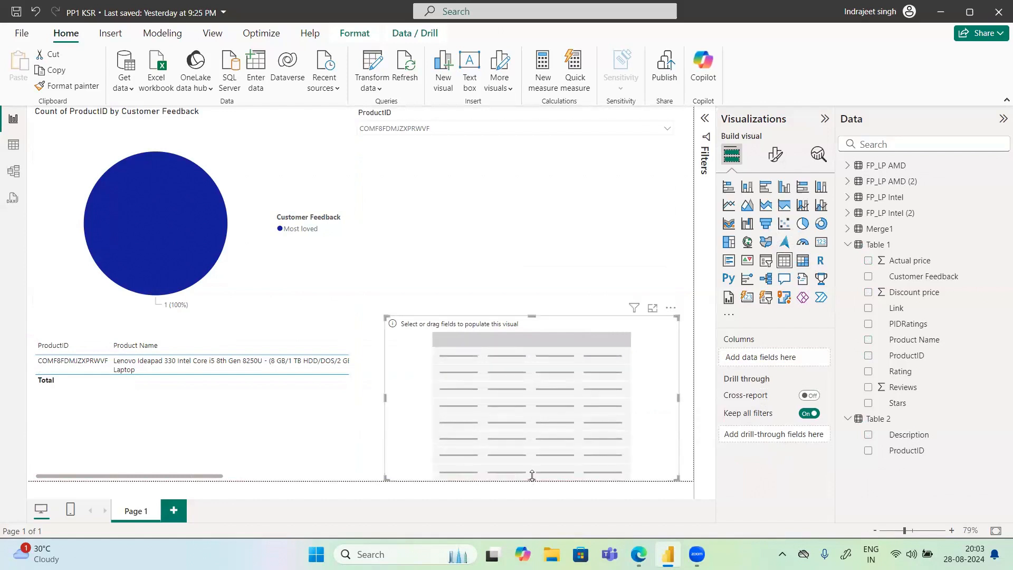
pyautogui.click(868, 450)
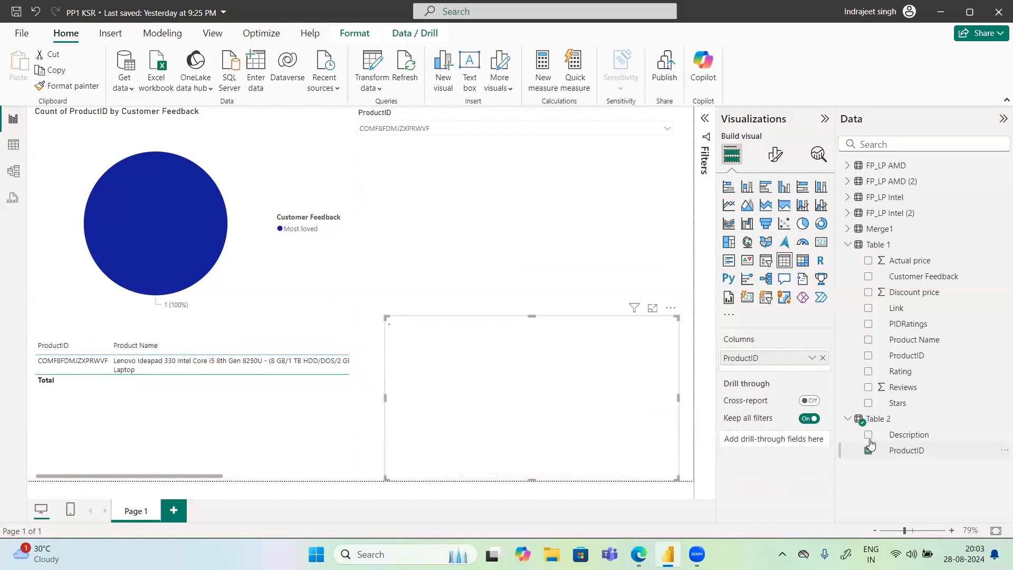
pyautogui.click(869, 435)
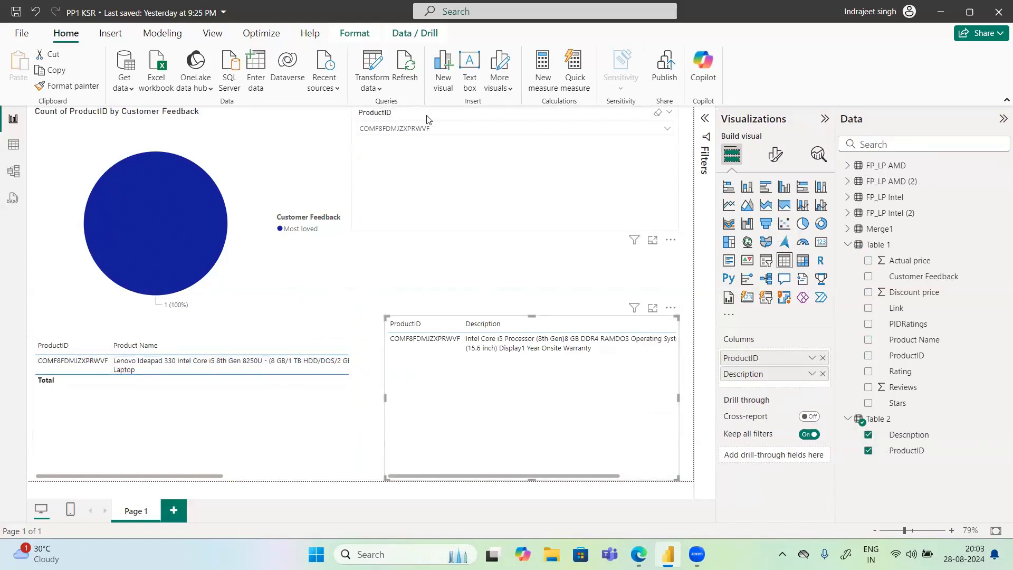
# - Shorten the ProductID slicer further and switch its selection to COMFQV988HSYFK8H
pyautogui.click(488, 206)
pyautogui.moveTo(513, 231); pyautogui.dragTo(514, 168)
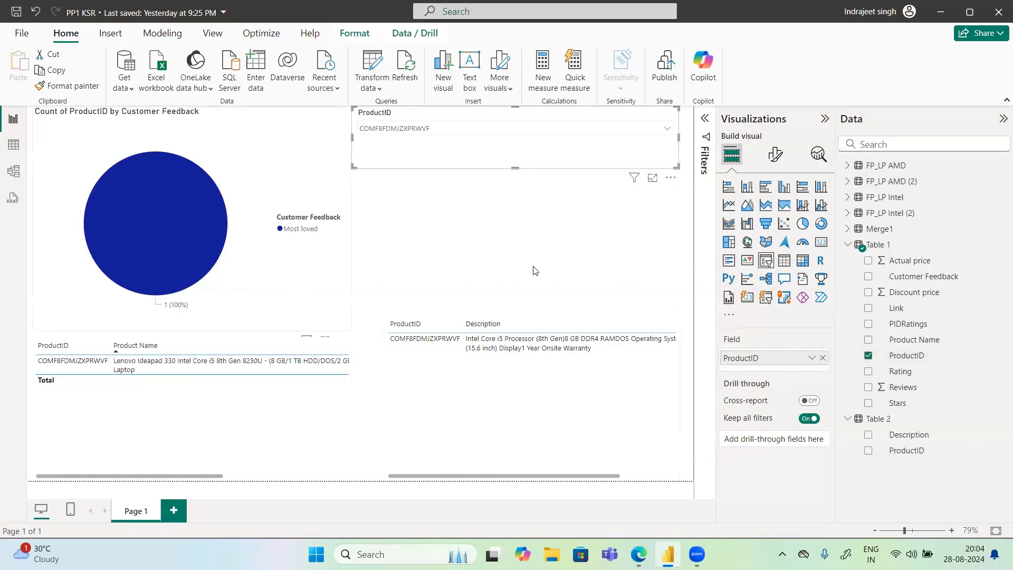
pyautogui.click(496, 129)
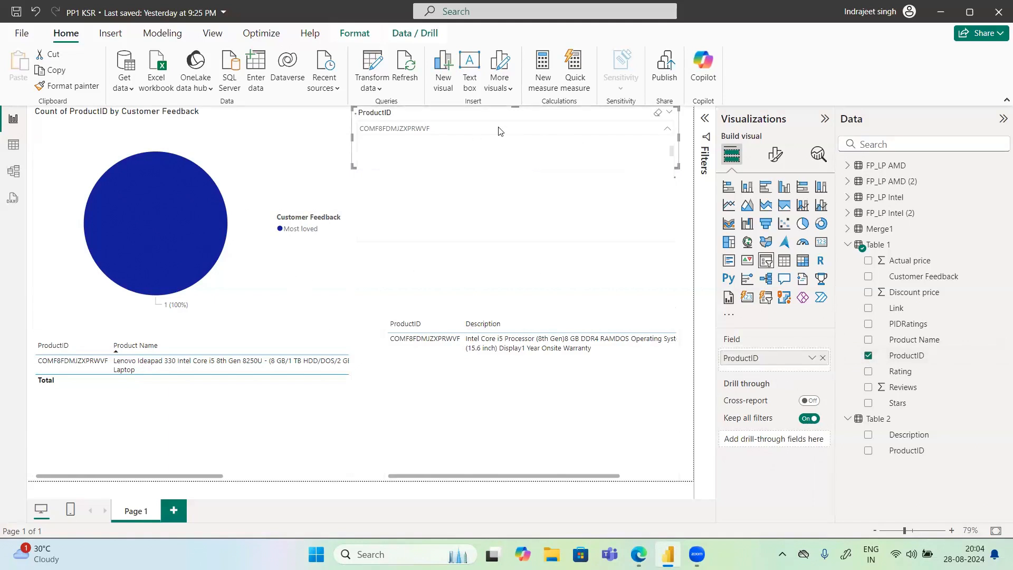
pyautogui.click(366, 186)
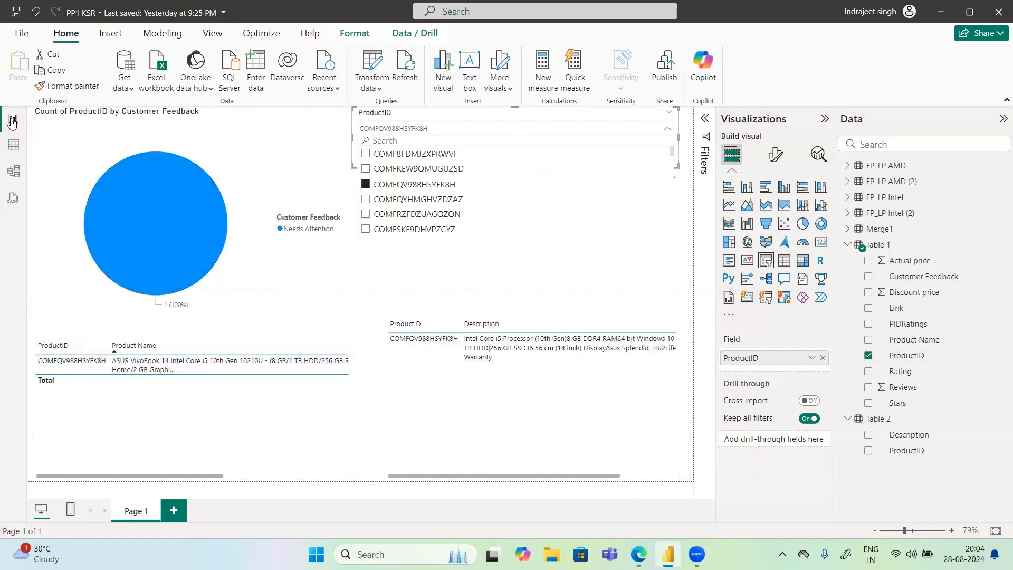
# - Save the Table 1 to Table 2 relationship with cross-filter direction Single ('Table 1' filters 'Table 2') and move the Table 2 card farther from Table 1
pyautogui.click(12, 173)
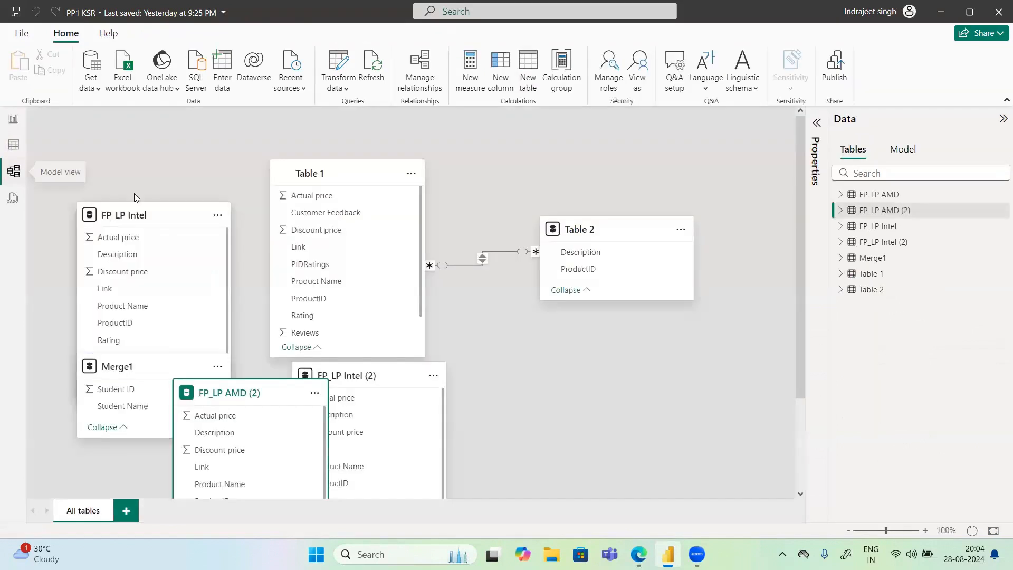
pyautogui.doubleClick(483, 260)
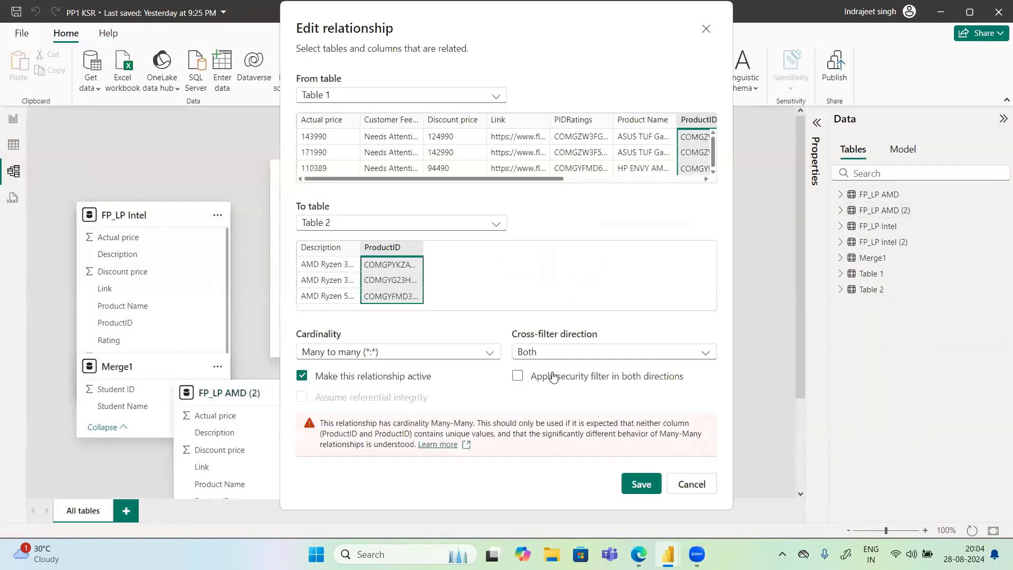
pyautogui.click(590, 352)
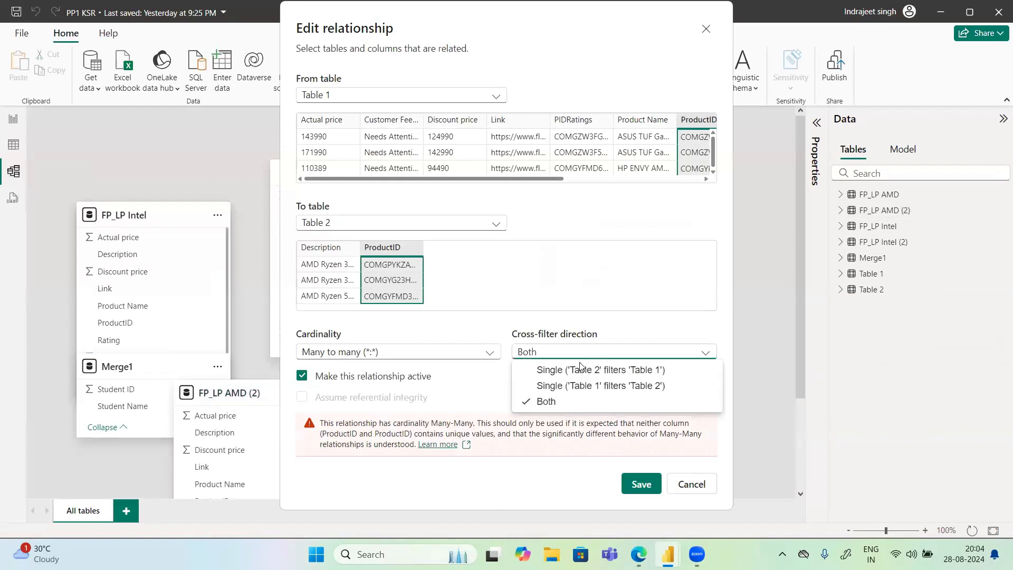
pyautogui.click(595, 386)
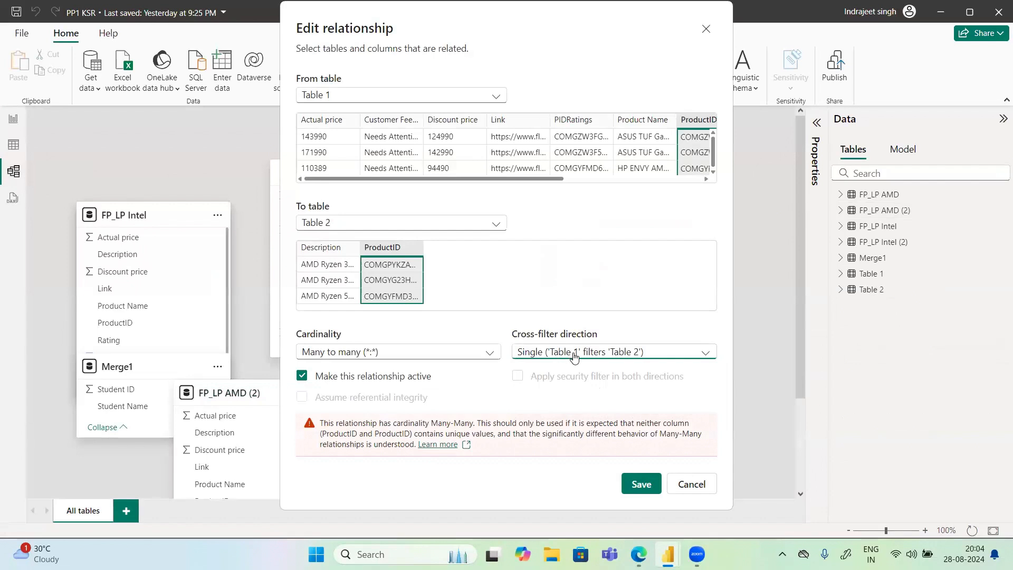
pyautogui.click(638, 481)
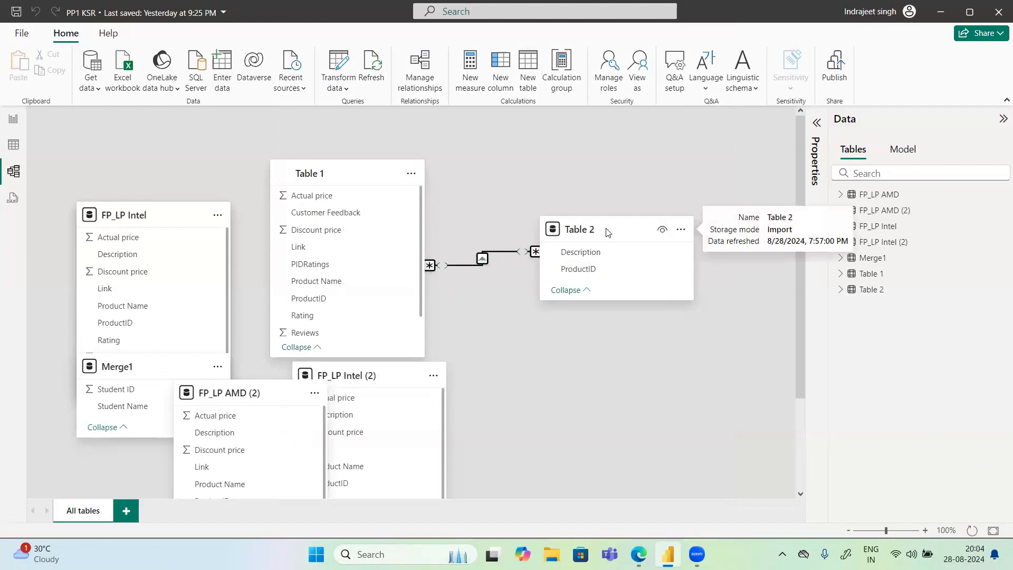
pyautogui.moveTo(628, 229); pyautogui.dragTo(668, 230)
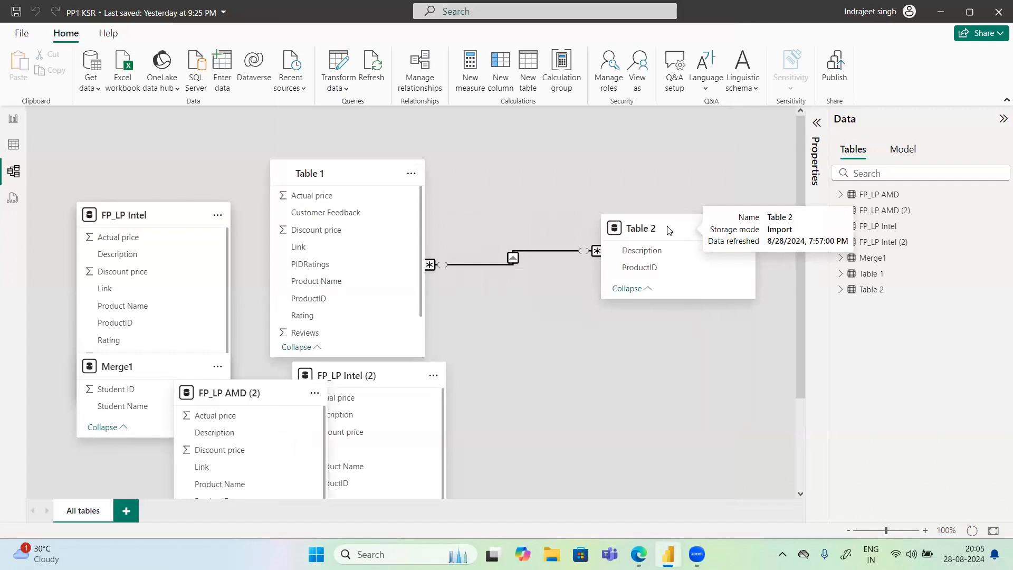
# - Return to the report page and switch the ProductID slicer's selection to COMFQYHMGHVZDZAZ
pyautogui.click(11, 122)
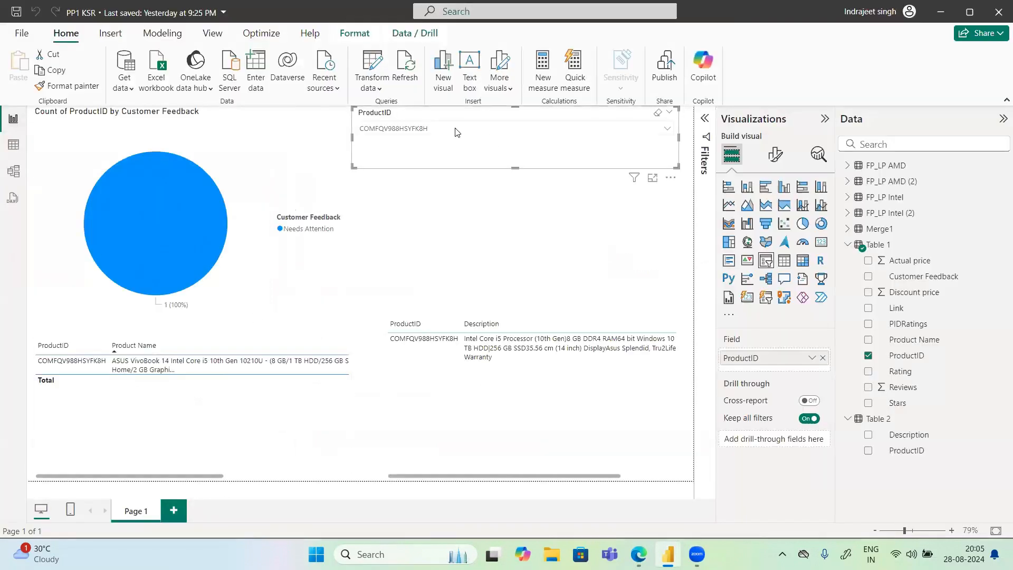
pyautogui.click(456, 131)
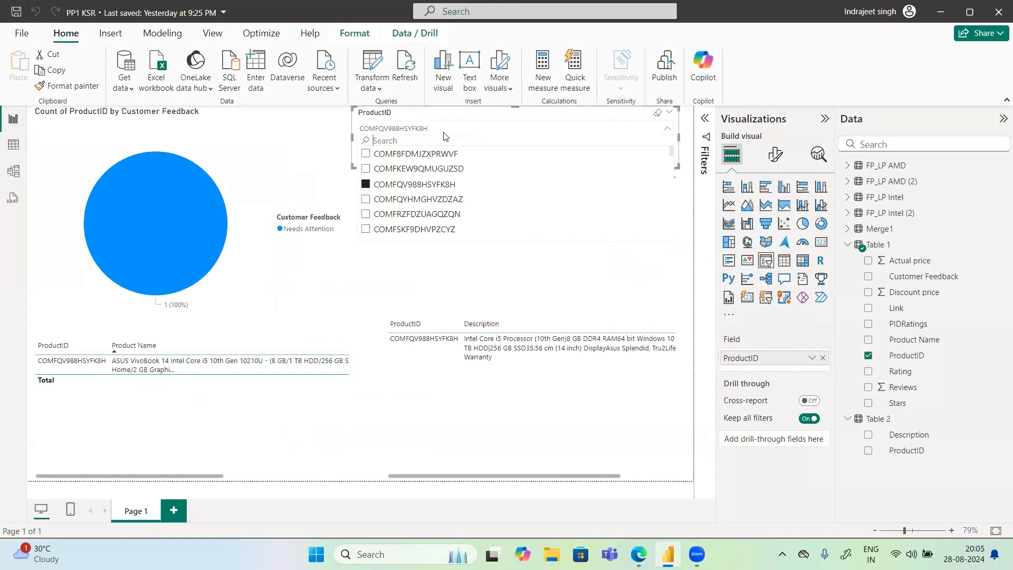
pyautogui.click(365, 213)
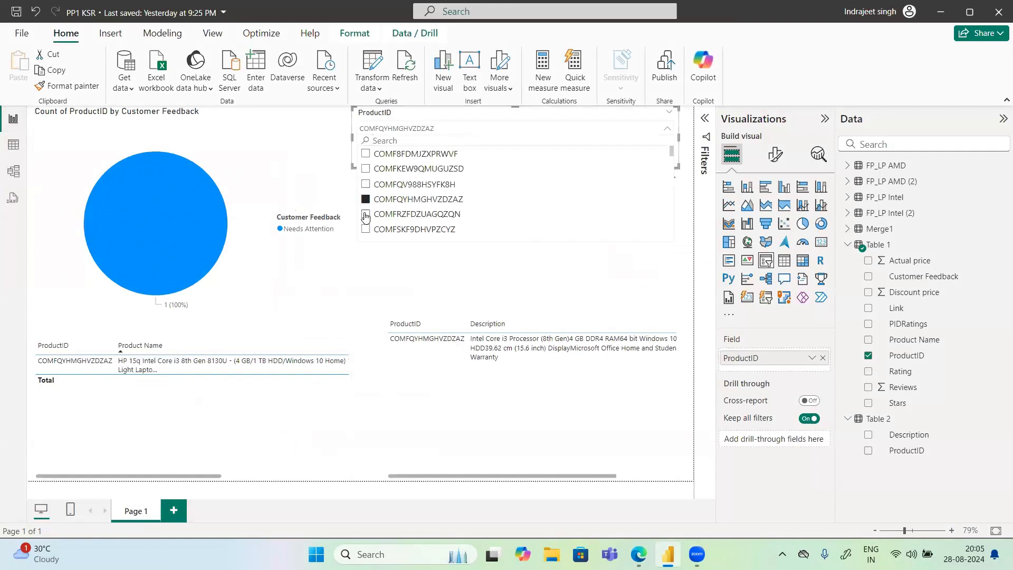
# - Switch the ProductID slicer's selection to COMFQV988HSYFK8H and collapse its value list
pyautogui.click(366, 184)
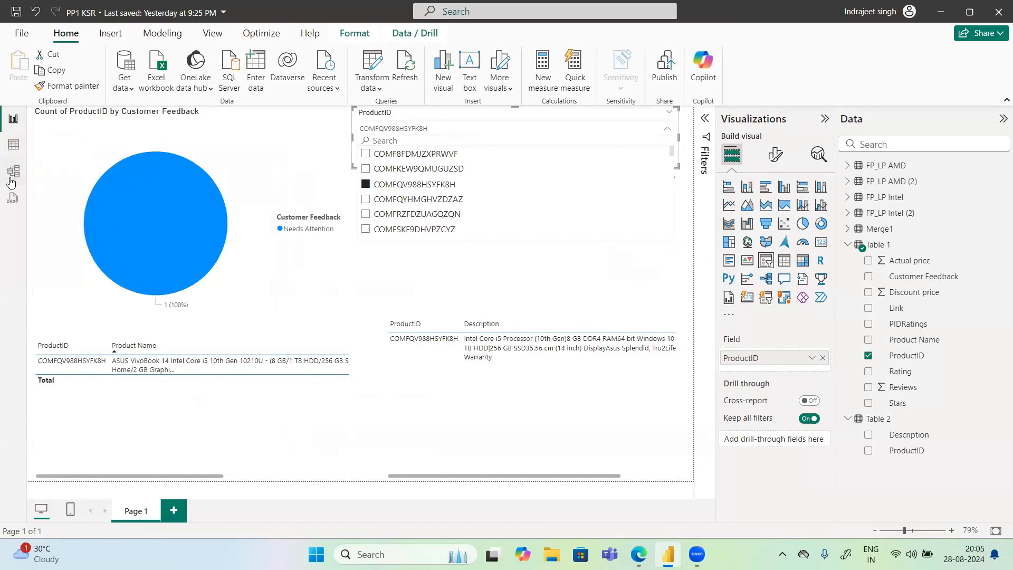
pyautogui.click(494, 121)
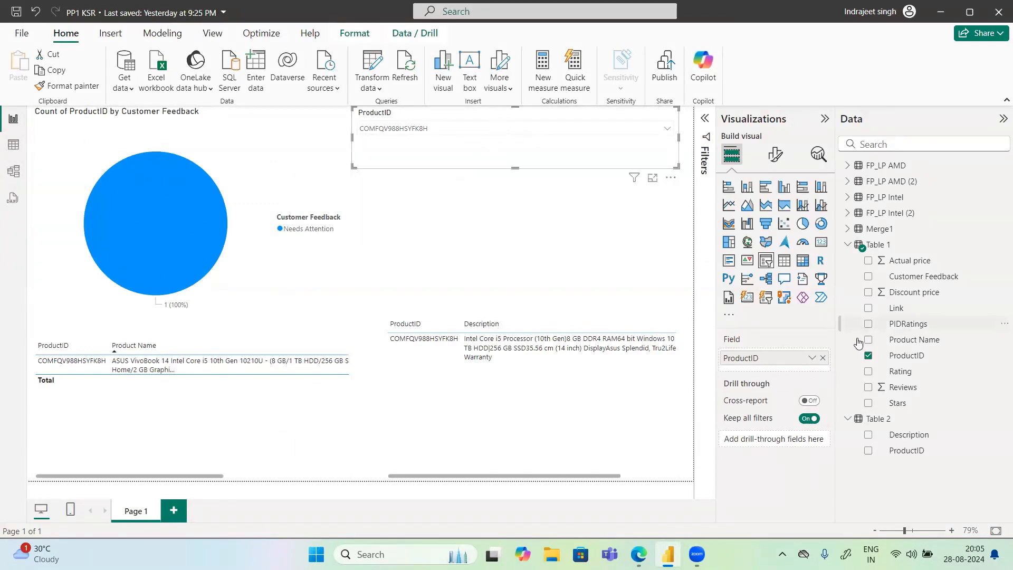
# - Replace the slicer's field with ProductID from Table 2 and filter by COMFKEW9QMUGUZSD
pyautogui.click(823, 358)
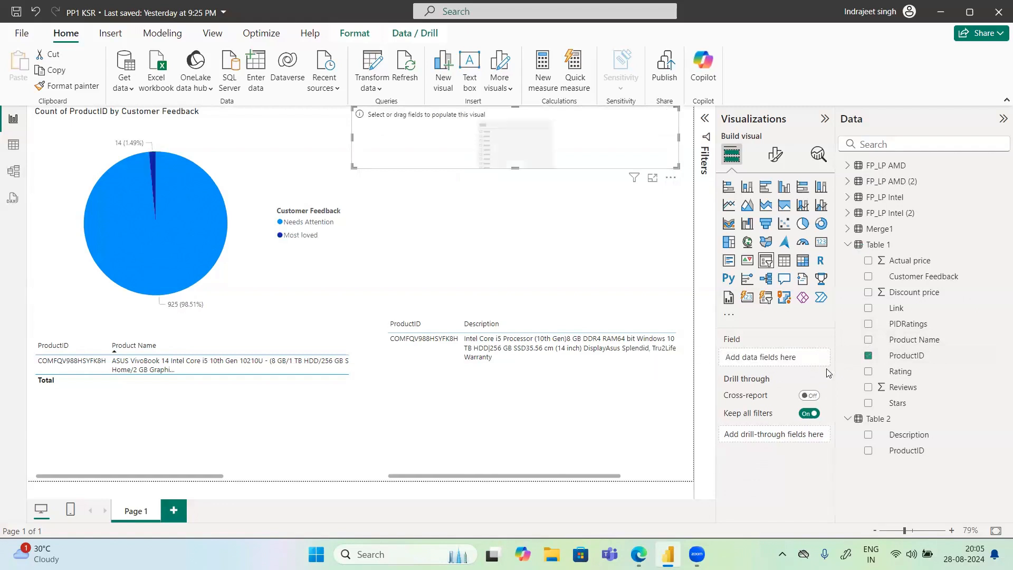
pyautogui.rightClick(867, 450)
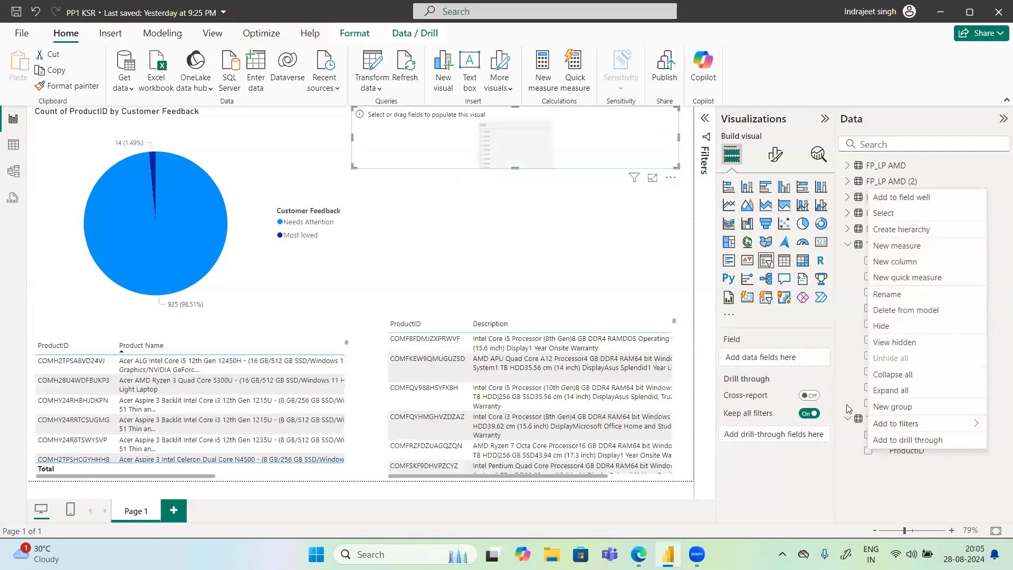
pyautogui.click(868, 451)
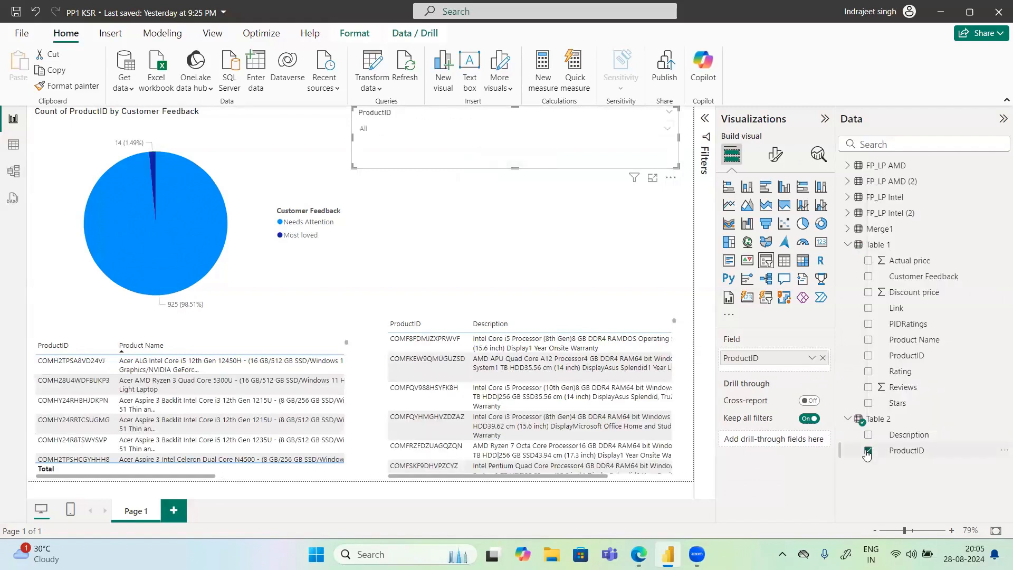
pyautogui.click(374, 130)
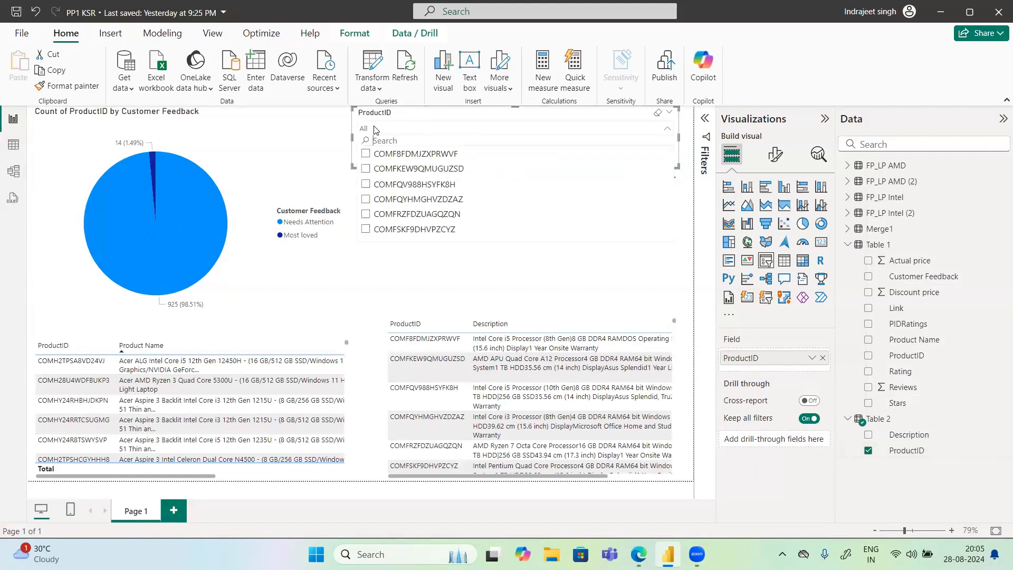
pyautogui.click(367, 169)
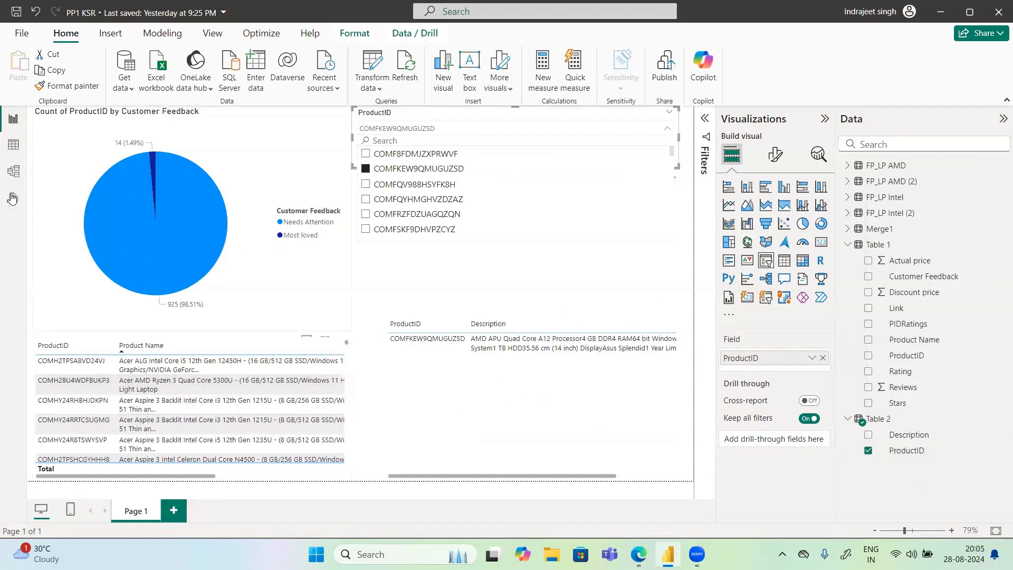
# - Set the Table 1 to Table 2 relationship's cross-filter direction to Single ('Table 2' filters 'Table 1') in the model and save it
pyautogui.click(13, 174)
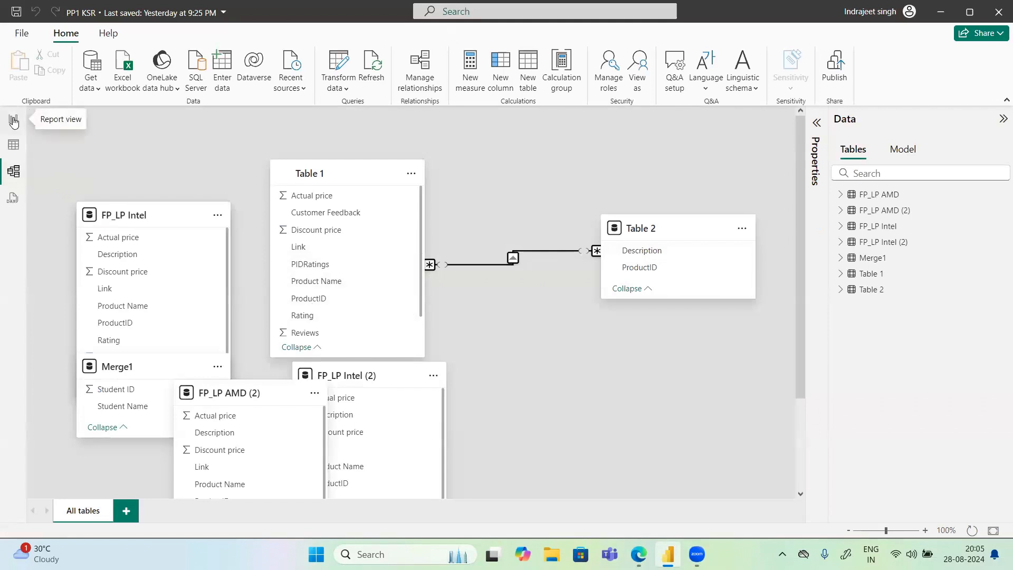
pyautogui.doubleClick(513, 261)
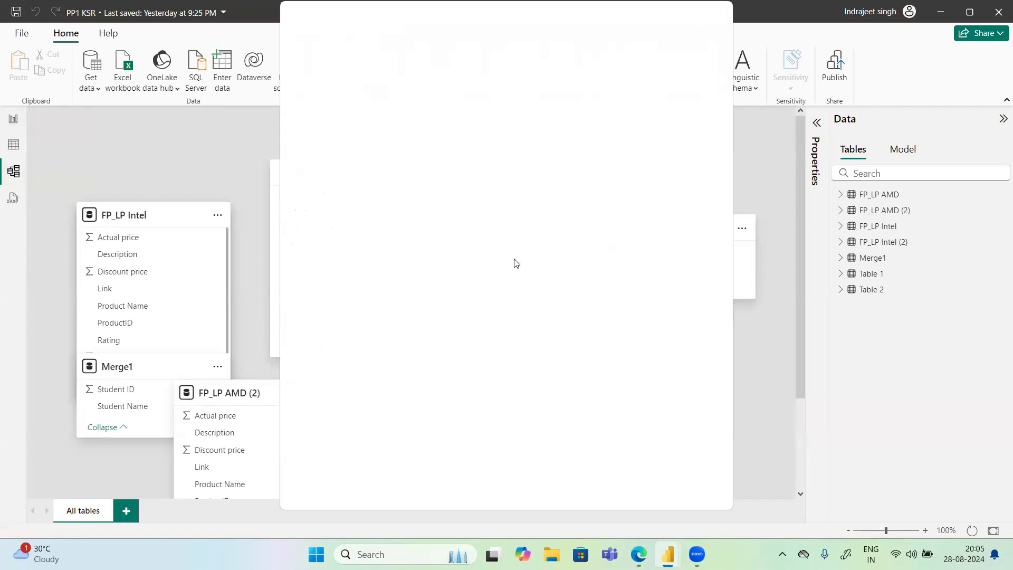
pyautogui.click(555, 357)
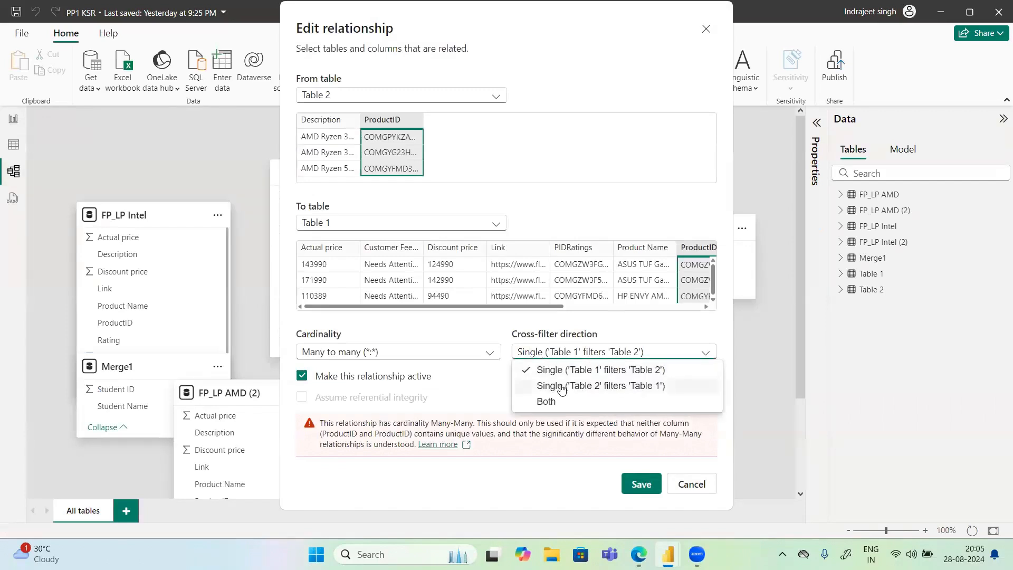
pyautogui.click(553, 388)
pyautogui.click(637, 484)
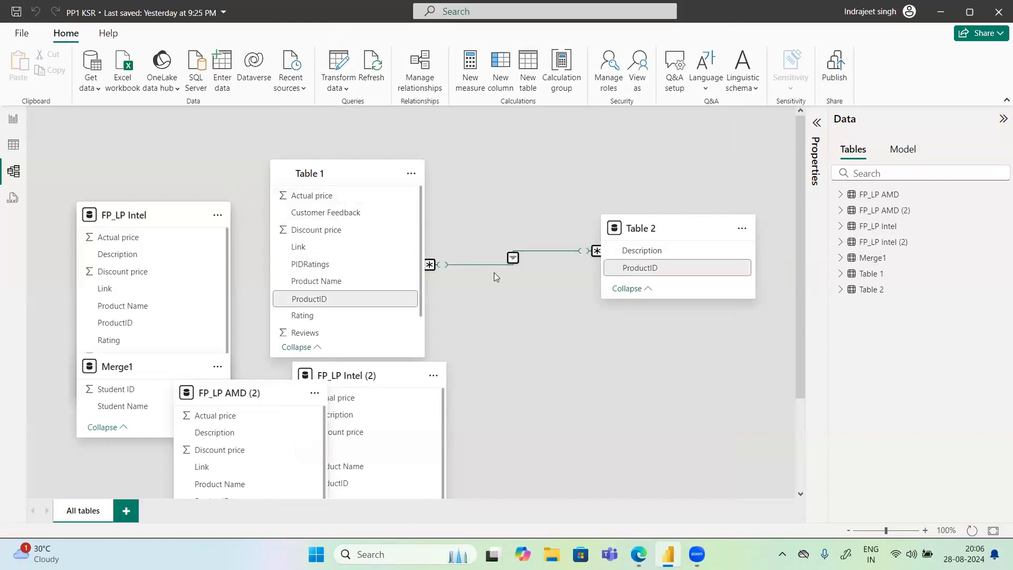
# - Return to the report page and replace the slicer's field with ProductID from Table 1
pyautogui.click(14, 123)
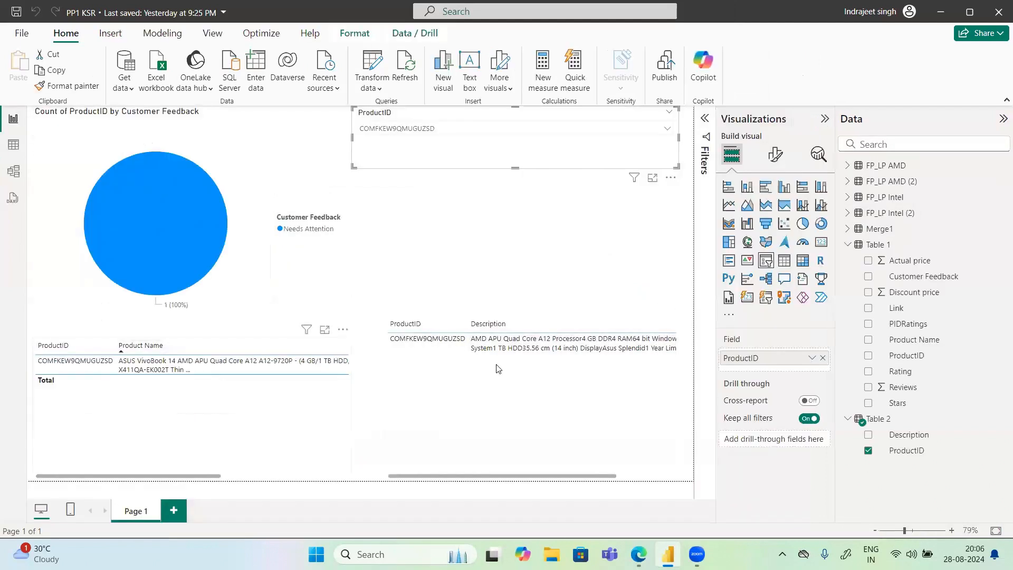
pyautogui.click(868, 452)
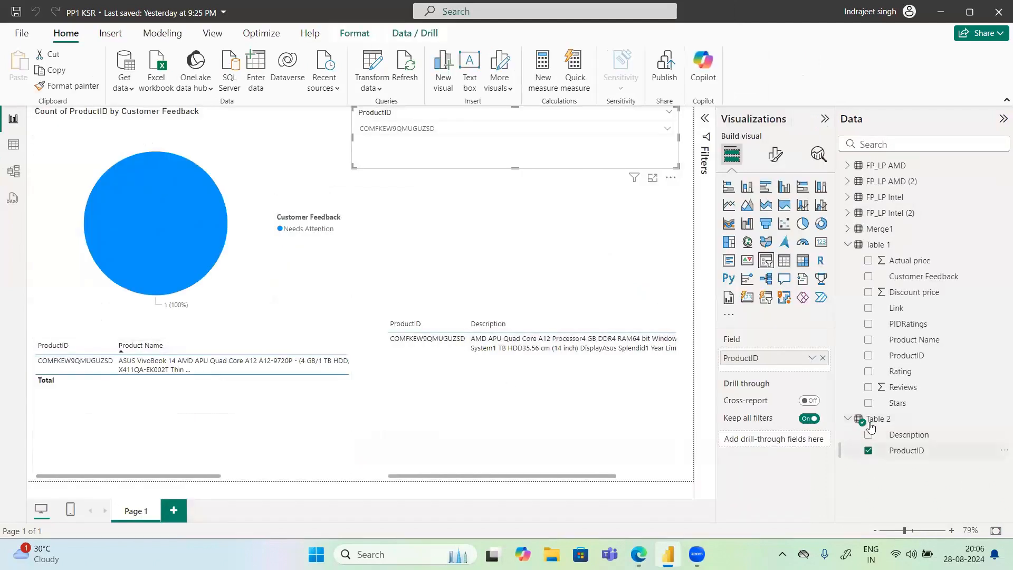
pyautogui.click(869, 357)
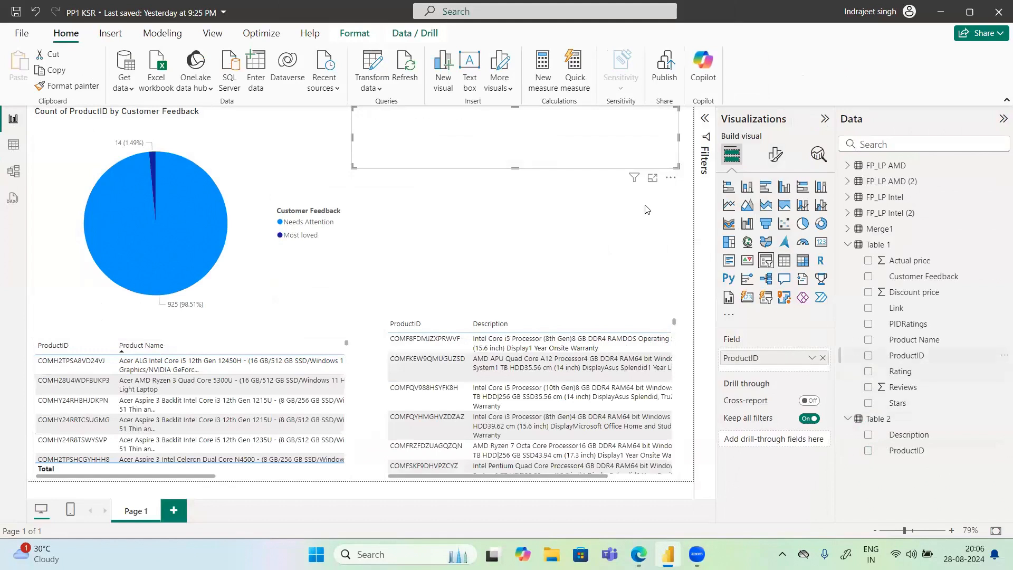
# - Test the Table 1 slicer with COMFQV988HSYFK8H, clear that selection and deselect the slicer
pyautogui.click(484, 128)
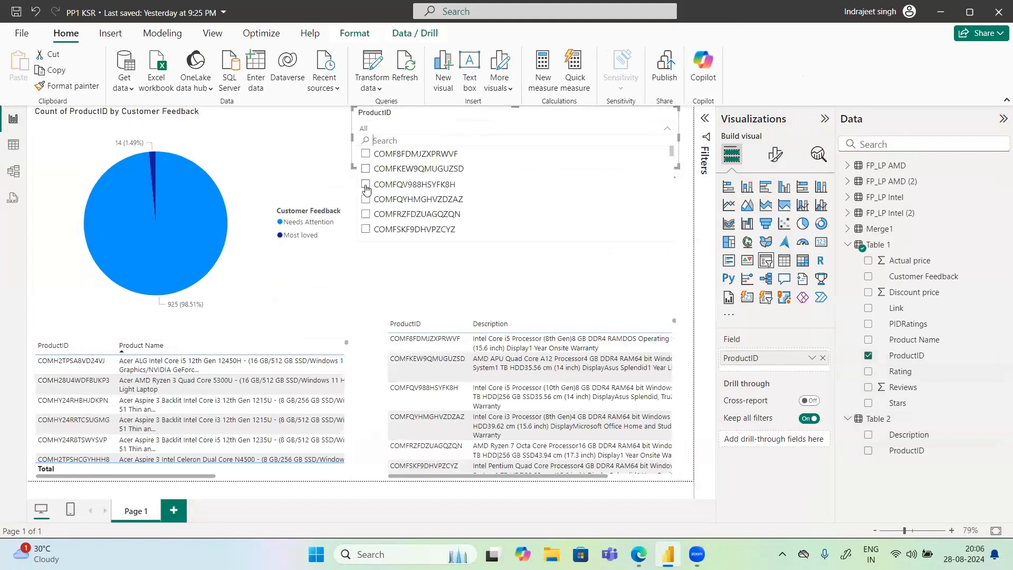
pyautogui.click(366, 185)
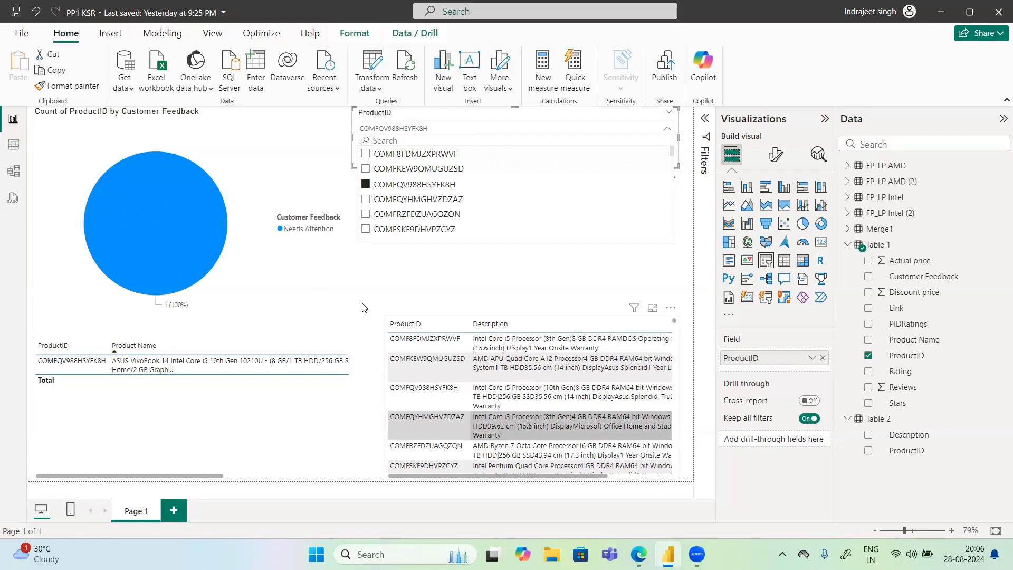
pyautogui.click(365, 185)
pyautogui.click(479, 298)
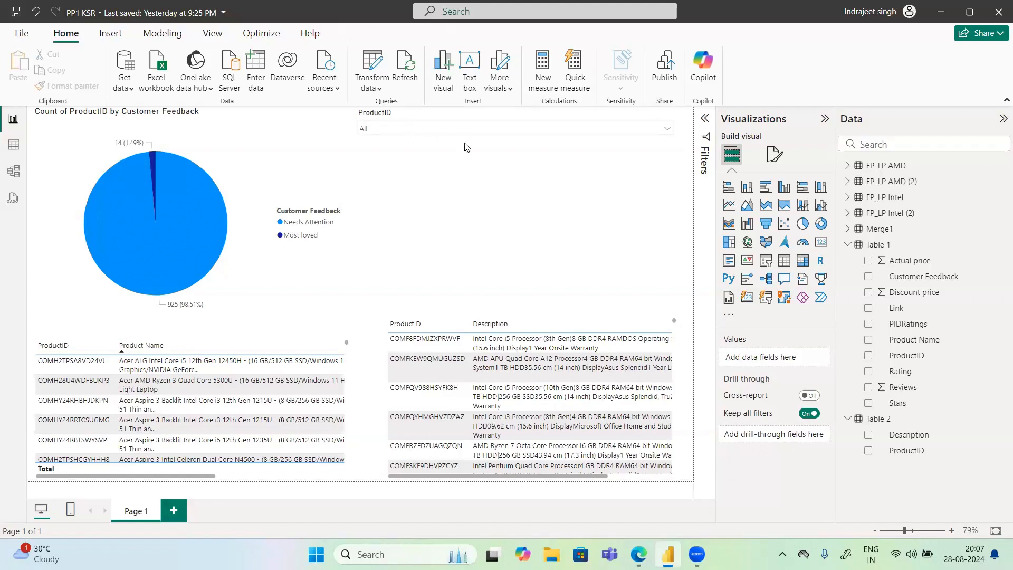
# - Test cross-filtering both ways by toggling row COMH28U4WDFBUKP3 in the product table and row COMFKEW9QMUGUZSD in the description table
pyautogui.click(99, 385)
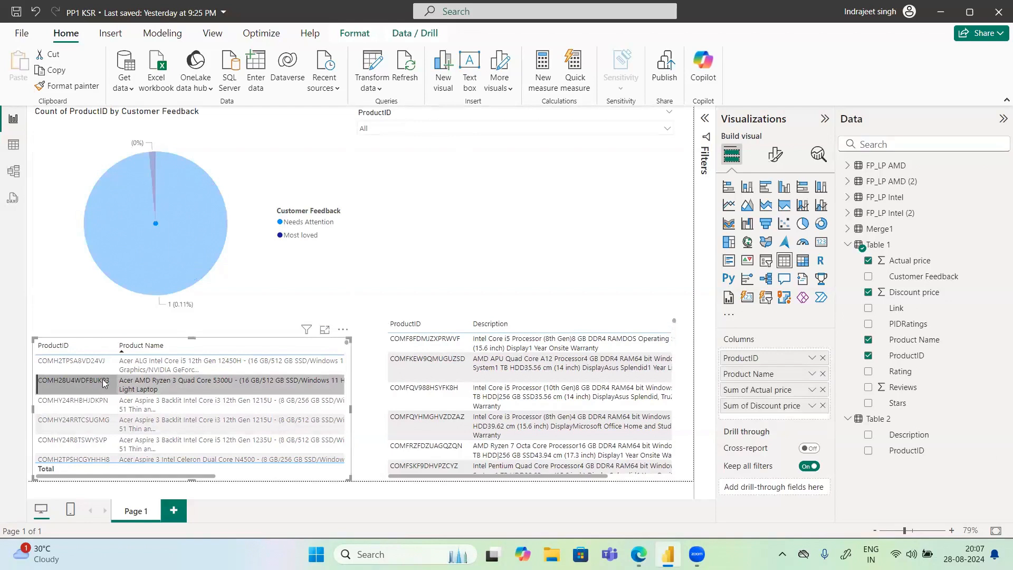
pyautogui.click(74, 383)
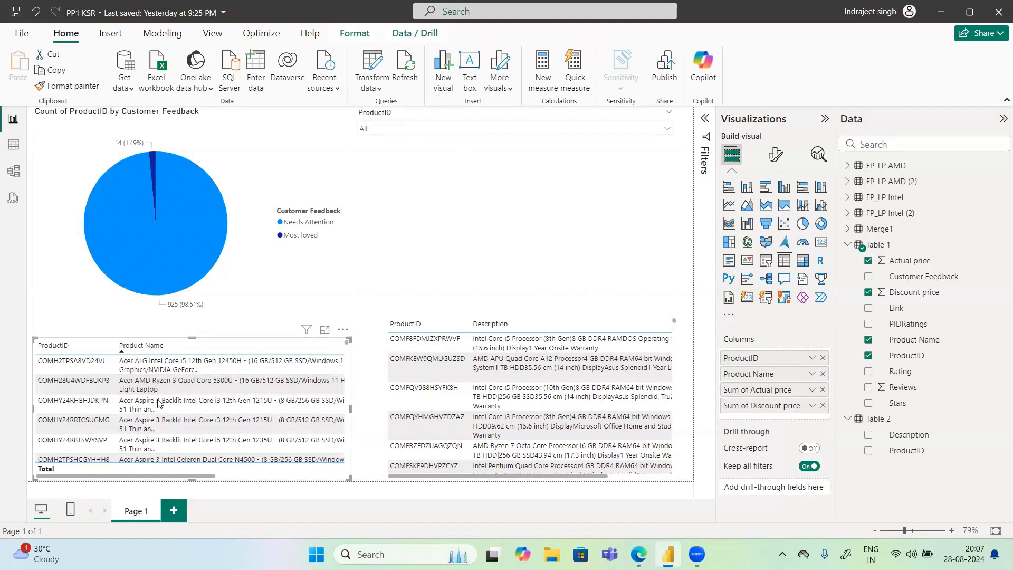
pyautogui.click(88, 391)
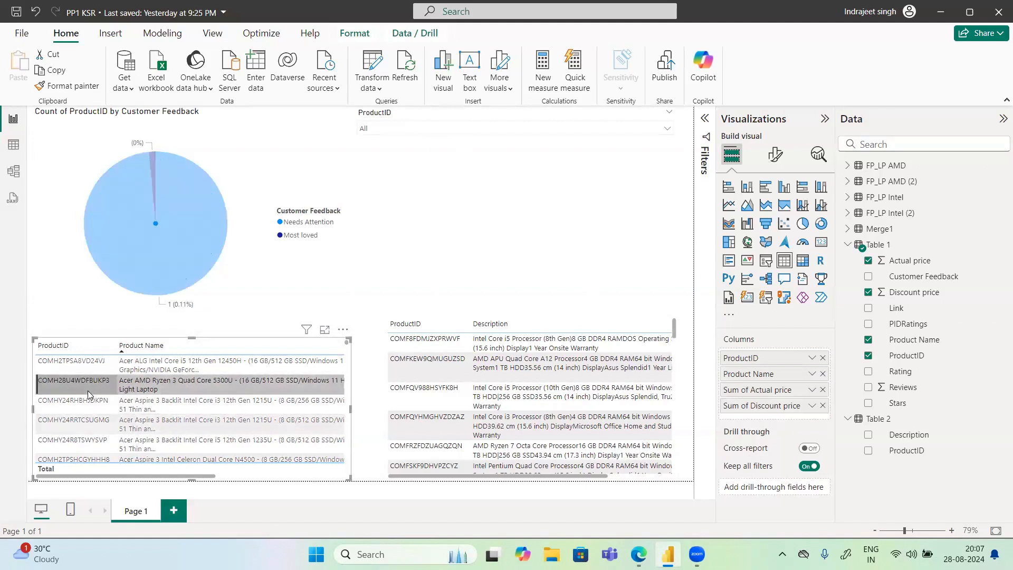
pyautogui.click(434, 363)
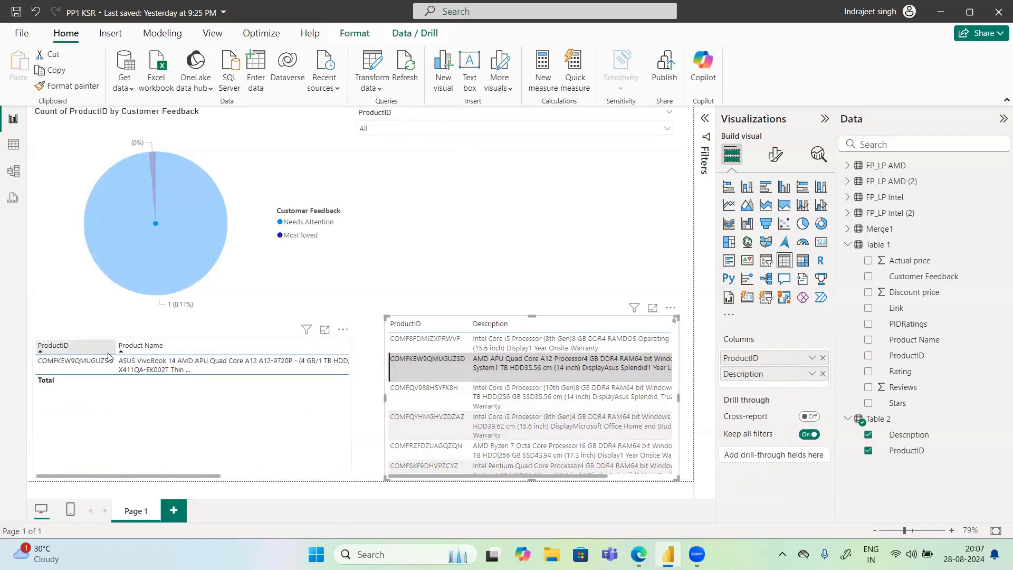
pyautogui.click(413, 355)
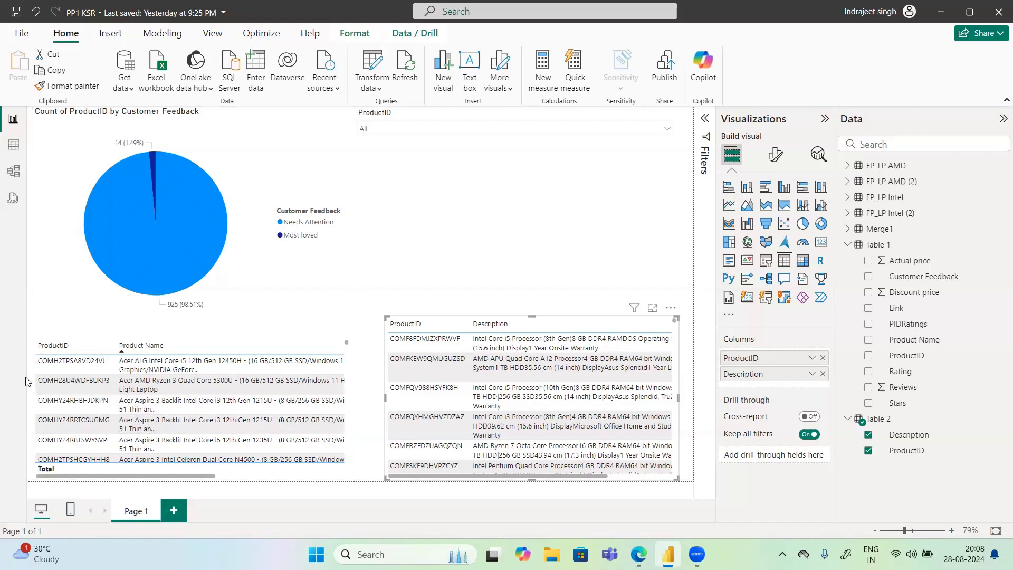
pyautogui.click(63, 381)
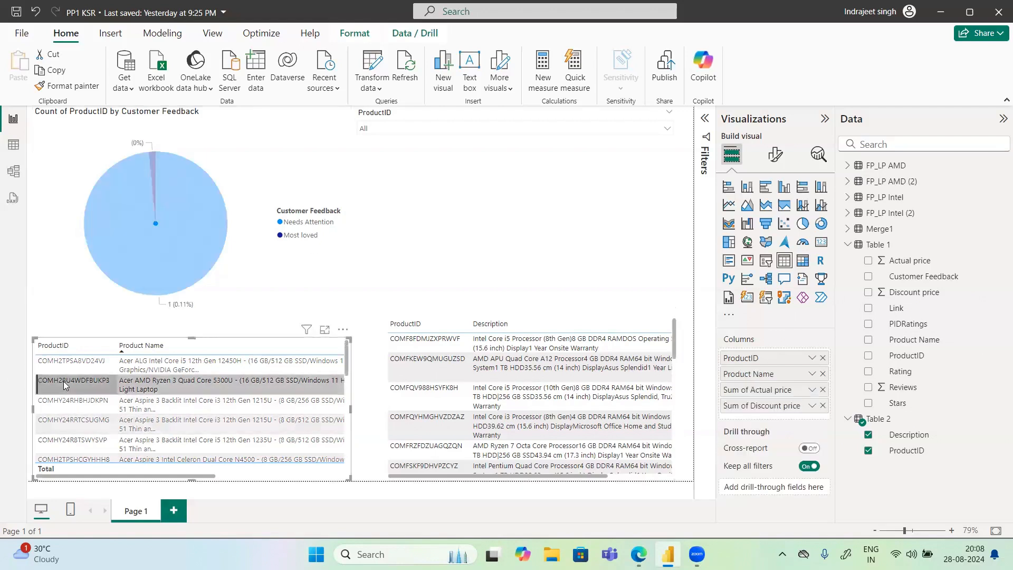
pyautogui.click(63, 381)
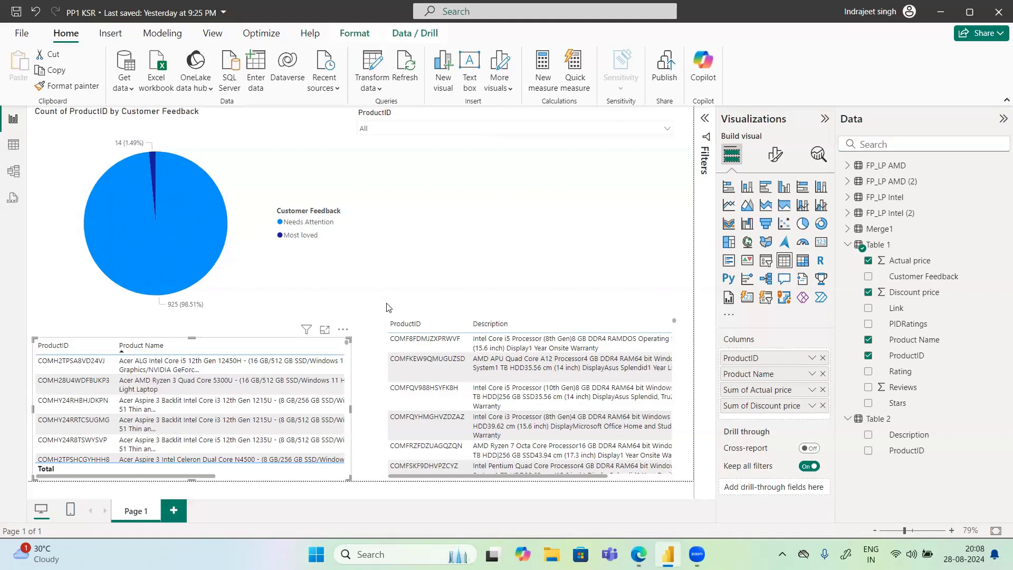
# - Remove ProductID from the product table visual and filter the slicer by COMFKEW9QMUGUZSD
pyautogui.click(822, 358)
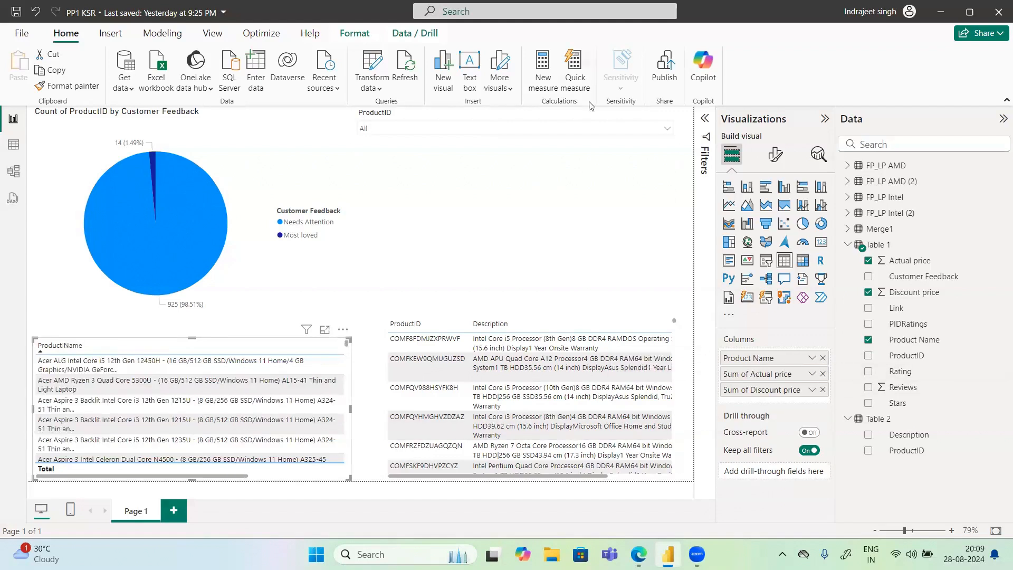
pyautogui.click(552, 131)
pyautogui.click(365, 169)
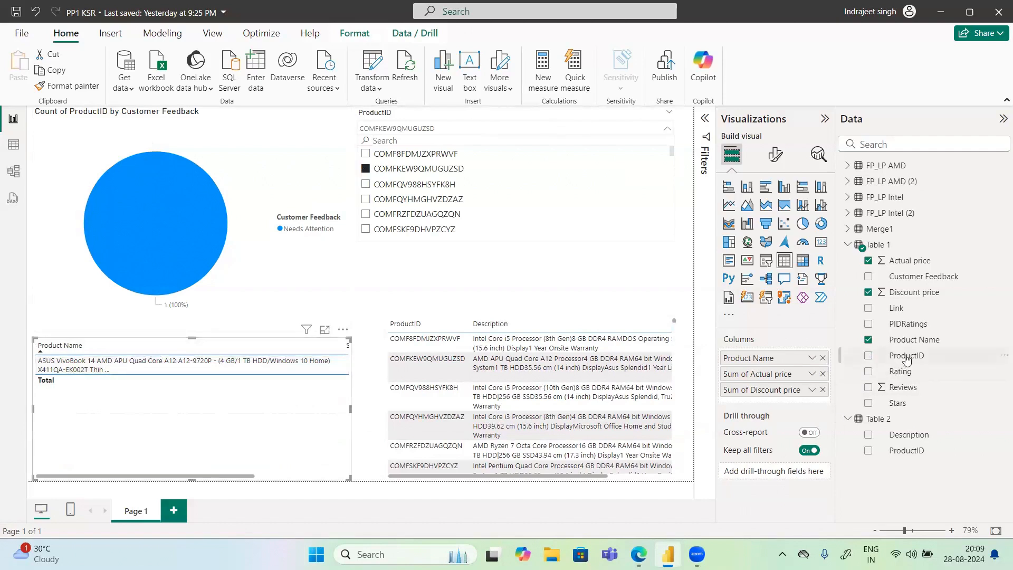
# - Add Table 1's ProductID back as the product table's first column and clear the slicer selection
pyautogui.moveTo(907, 357); pyautogui.dragTo(796, 357)
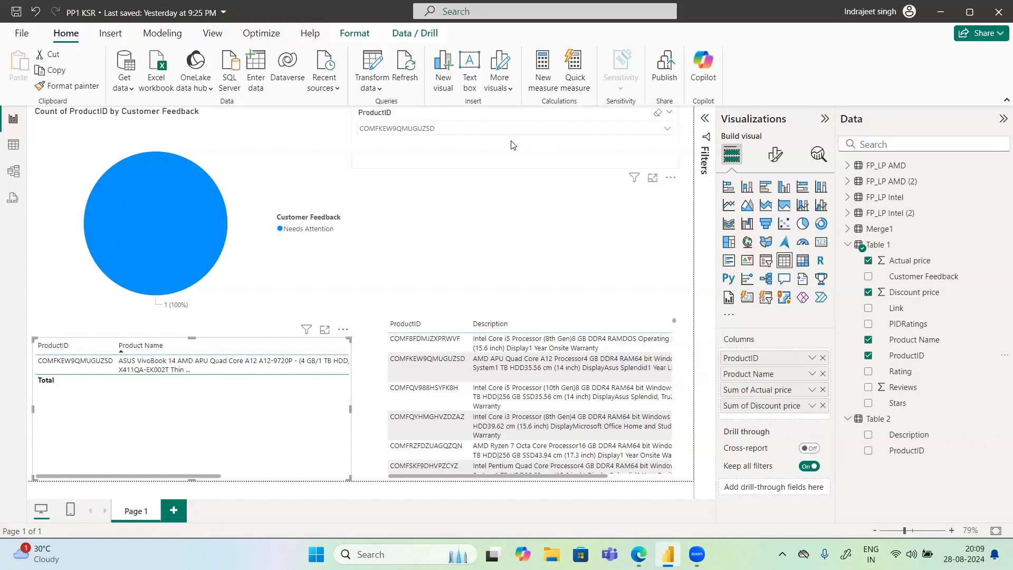
pyautogui.click(659, 114)
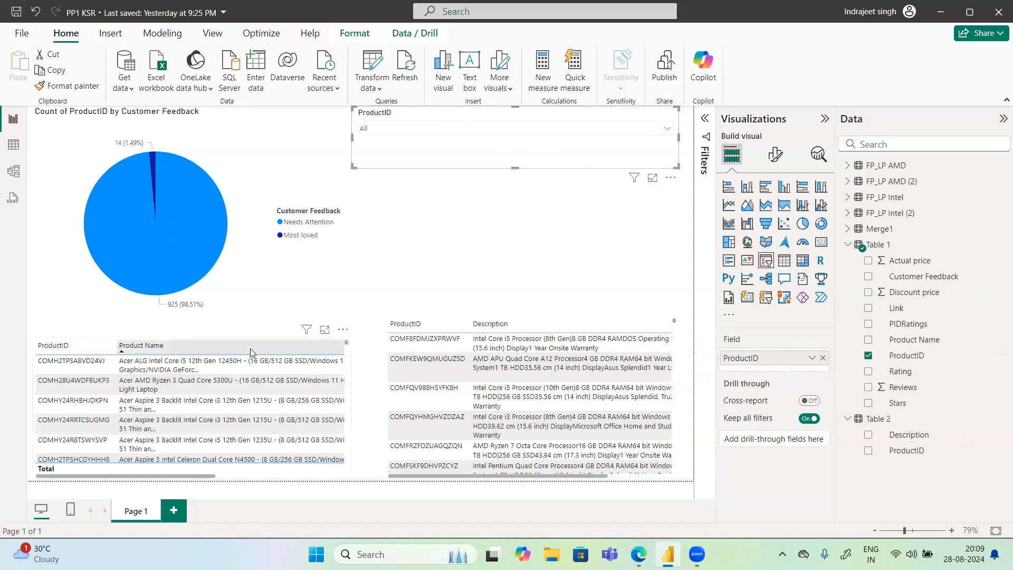
# - Test cross-filtering from row COMH28U4WDFBUKP3 of the product table and from the pie chart's Most loved slice
pyautogui.click(59, 393)
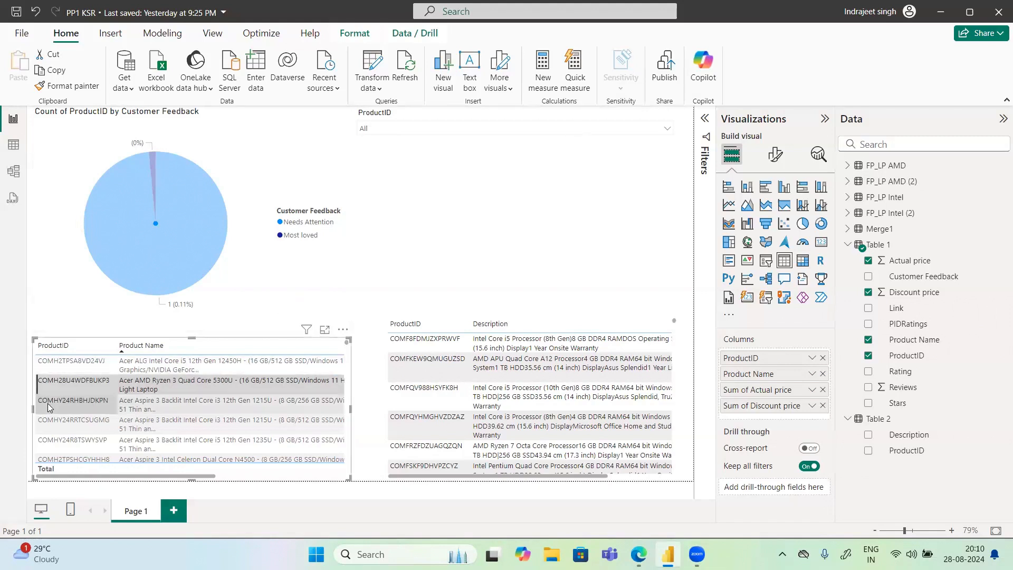
pyautogui.click(59, 390)
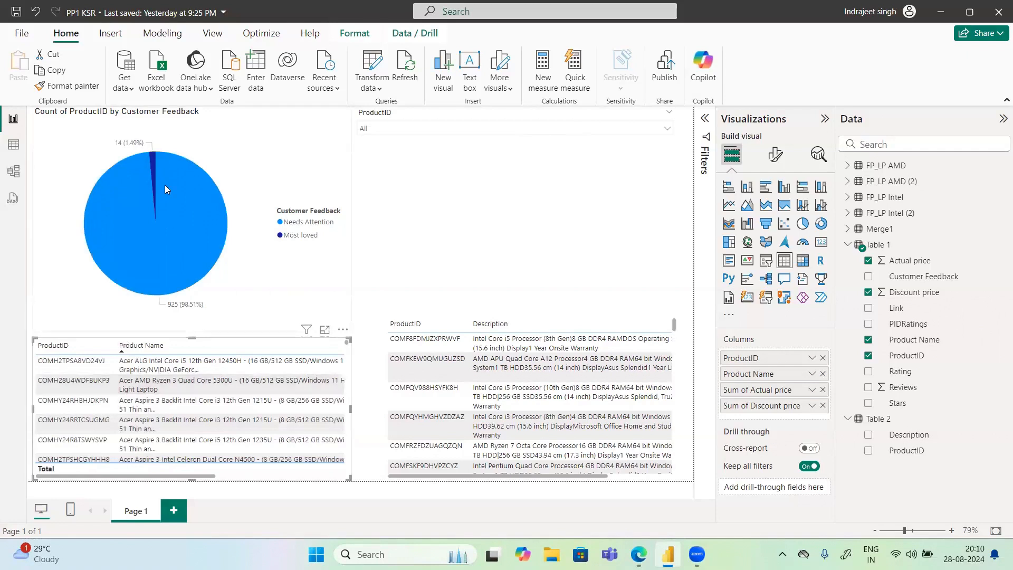
pyautogui.click(153, 167)
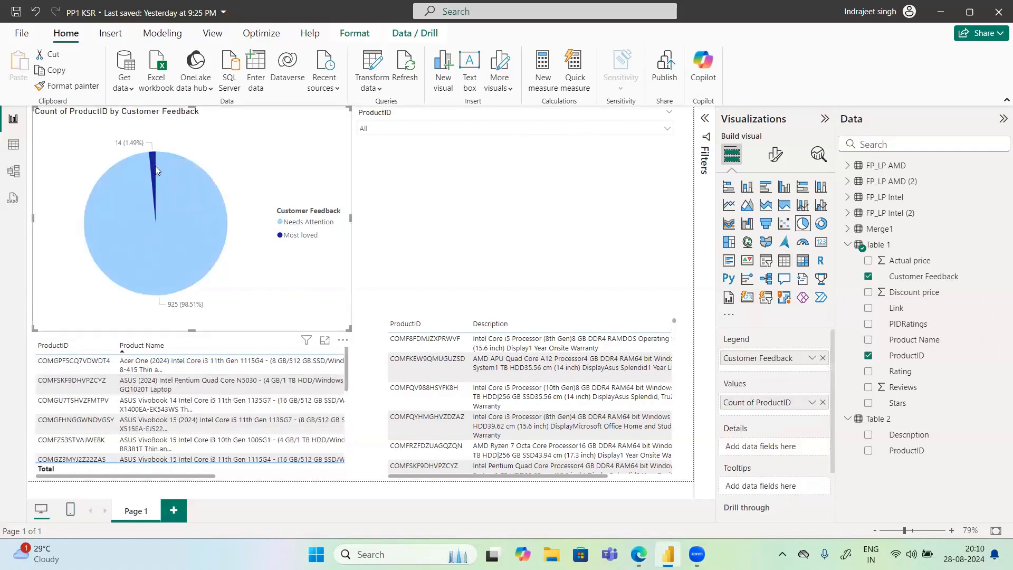
pyautogui.click(477, 270)
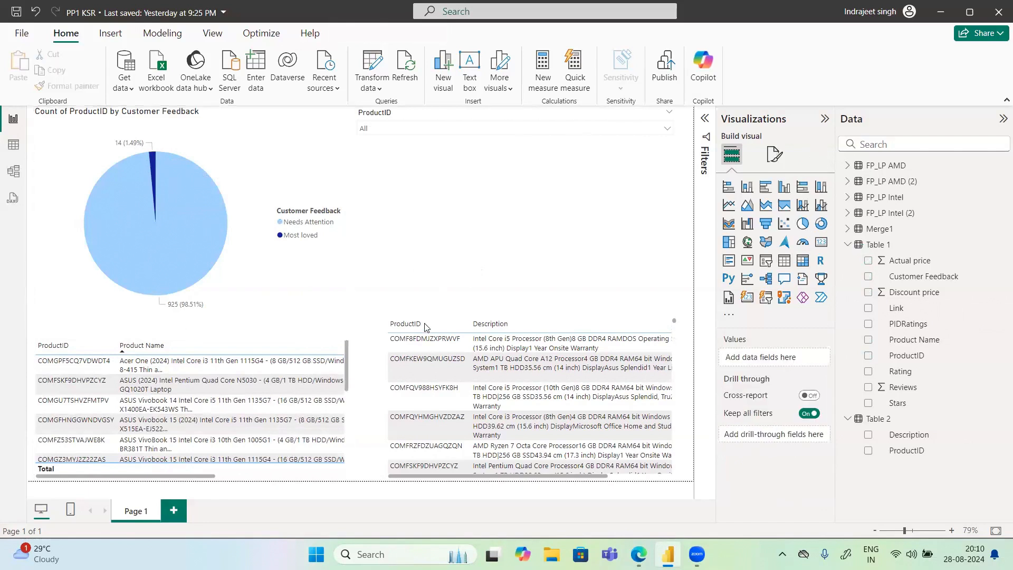
# - Filter the product table from description table rows COMFKEW9QMUGUZSD and COMFQV988HSYFK8H, and clear the row selection
pyautogui.click(430, 359)
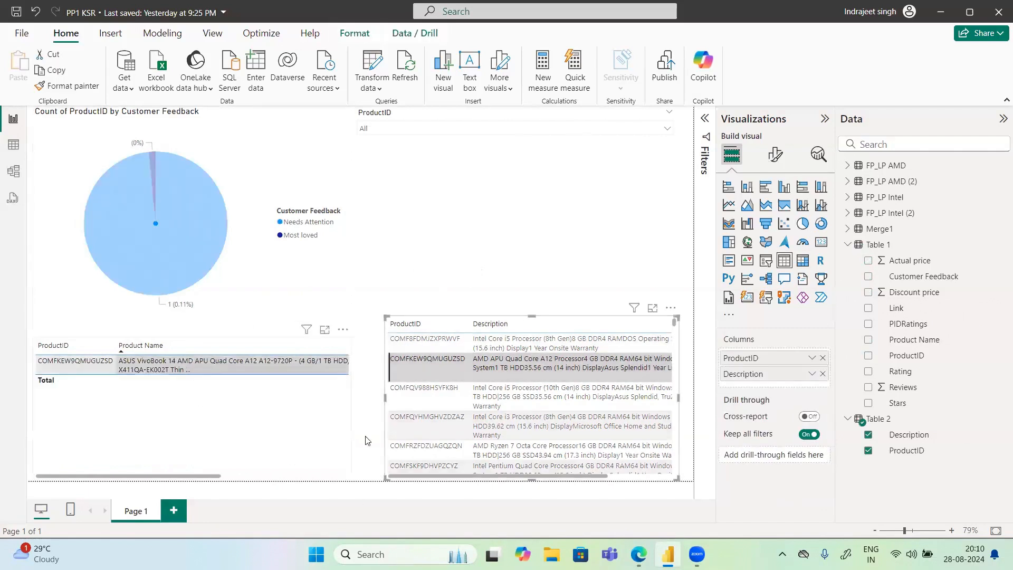
pyautogui.click(428, 388)
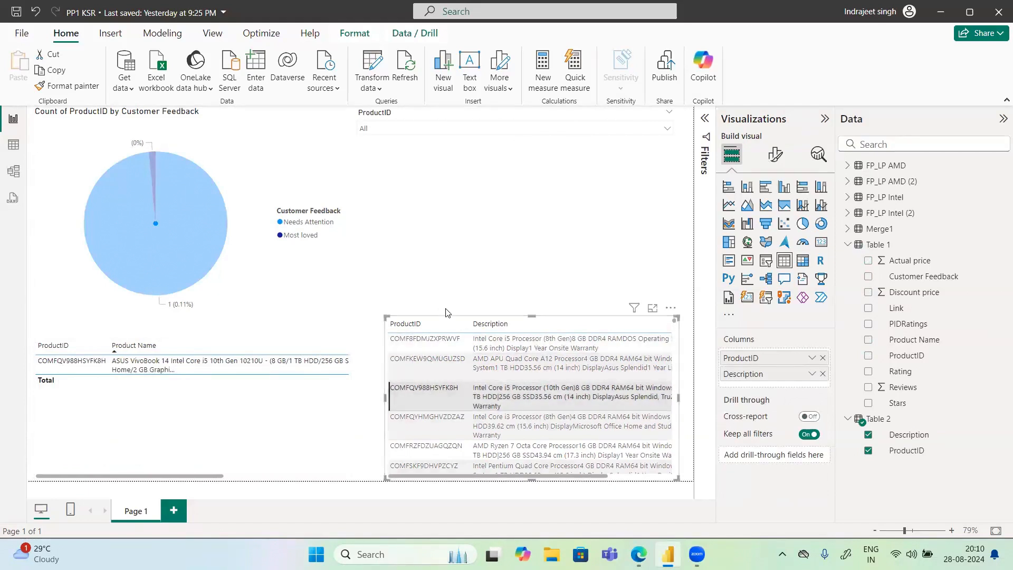
pyautogui.click(443, 389)
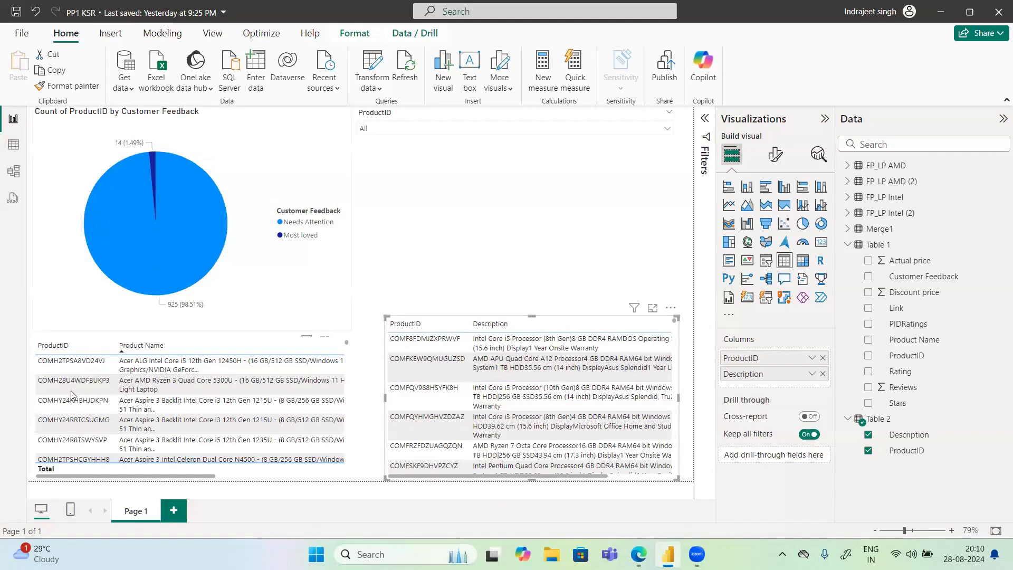
# - Test cross-filtering from product table row COMH28U4WDFBUKP3 and description table row COMFKEW9QMUGUZSD, and clear the row selection
pyautogui.click(55, 381)
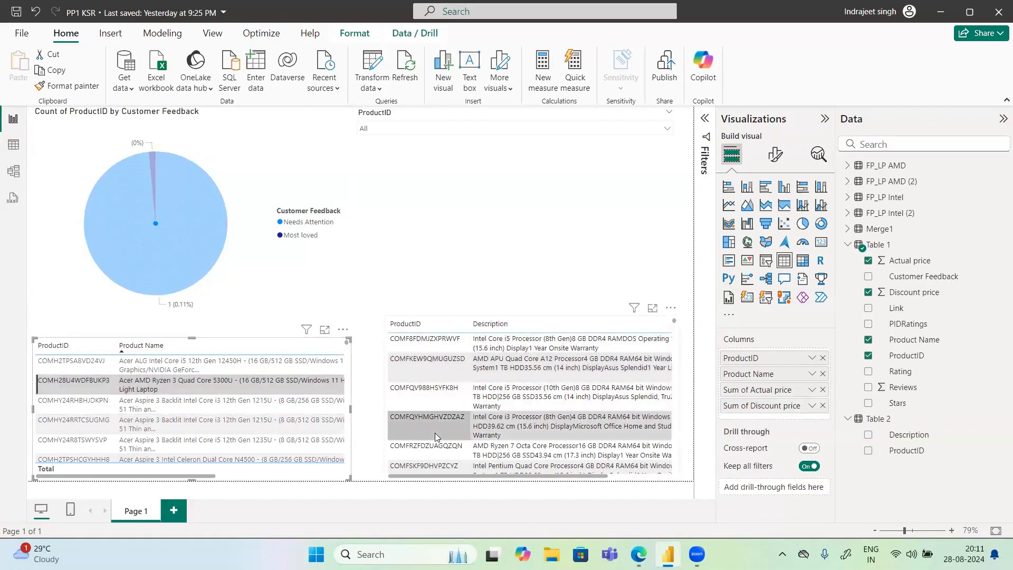
pyautogui.click(405, 366)
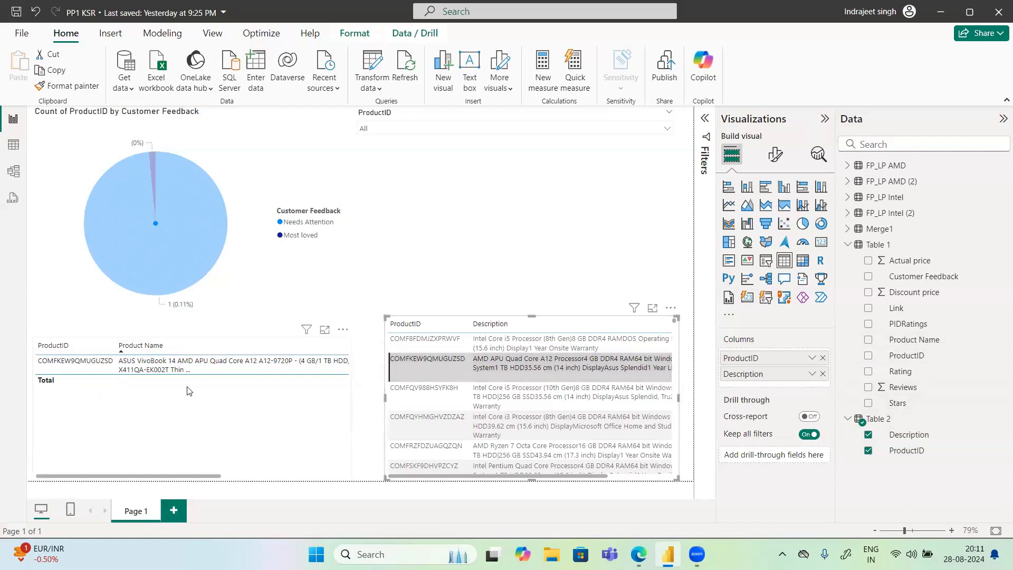
pyautogui.click(416, 363)
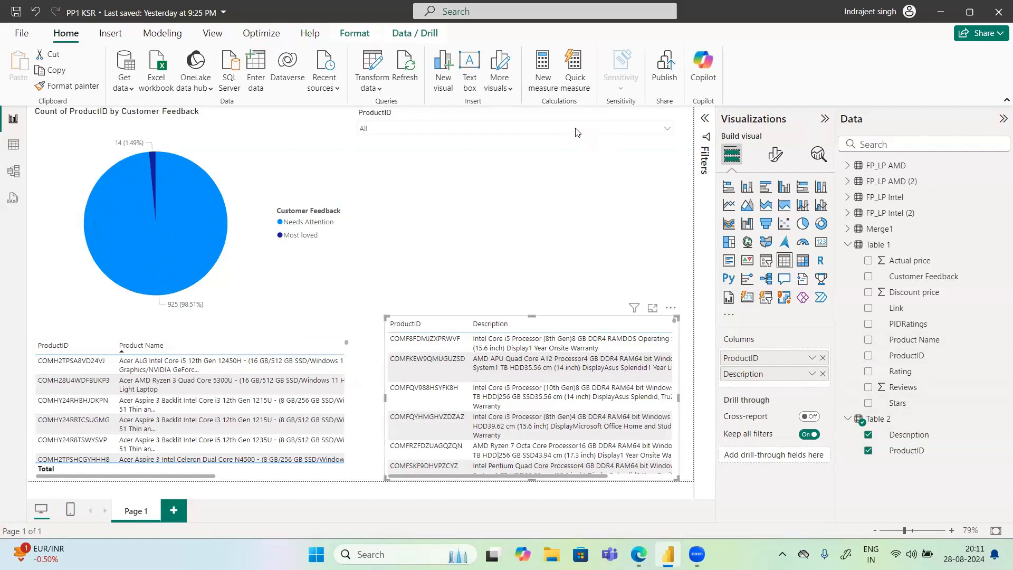
# - Set the cross-filter direction of the Table 1 to Table 2 relationship to Both and save it
pyautogui.click(4, 179)
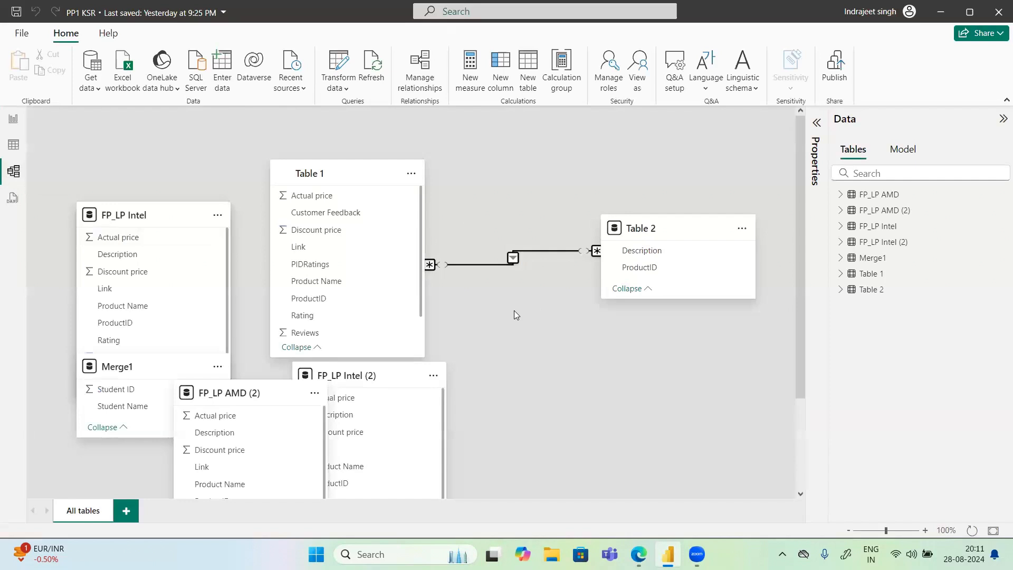
pyautogui.doubleClick(513, 259)
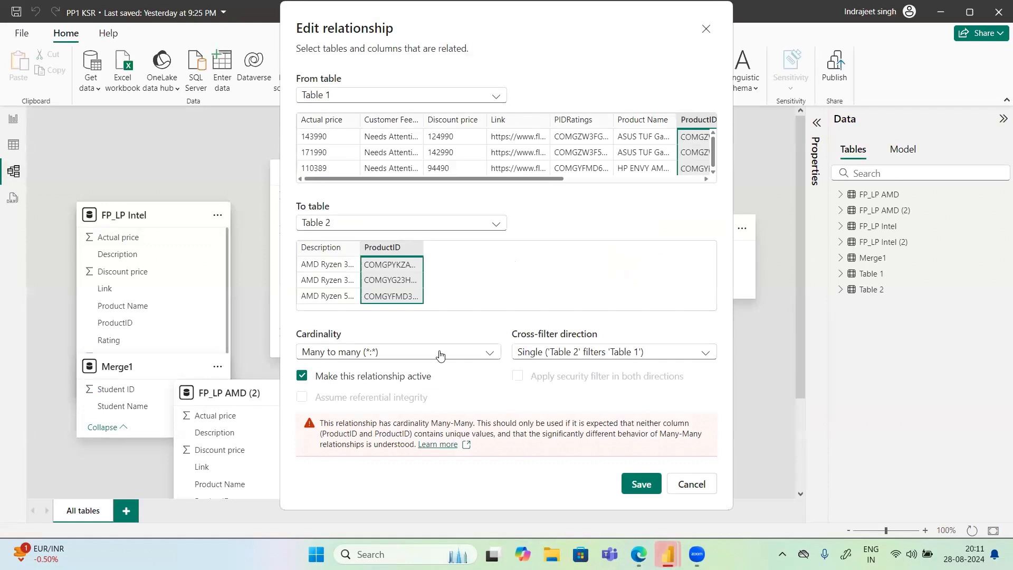
pyautogui.click(541, 353)
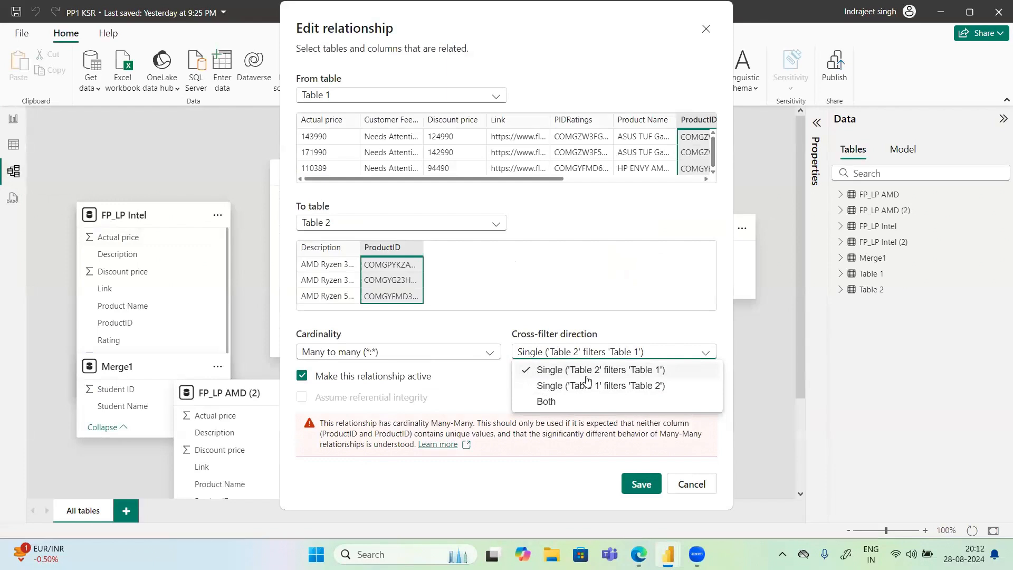
pyautogui.click(554, 403)
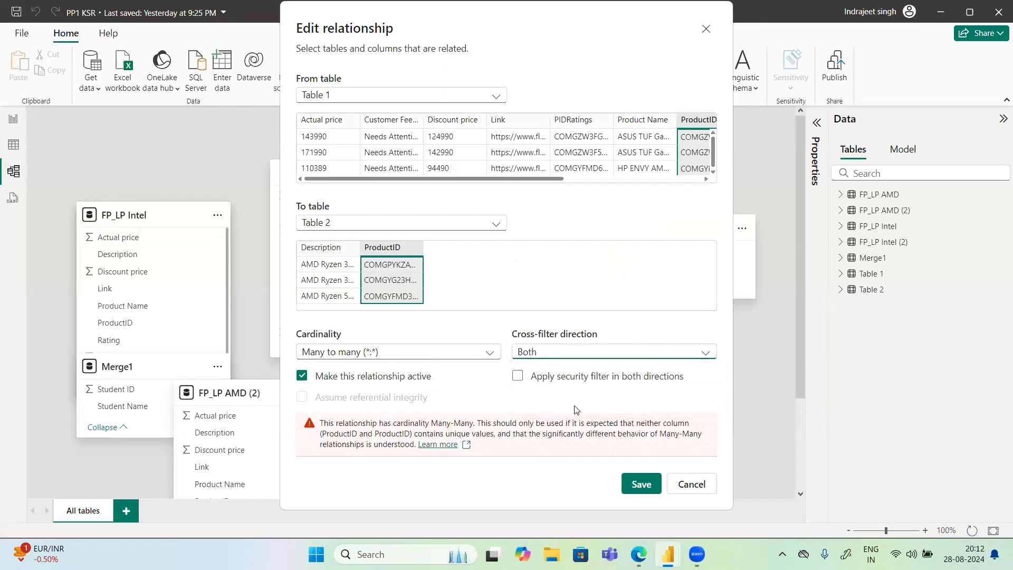
pyautogui.click(631, 481)
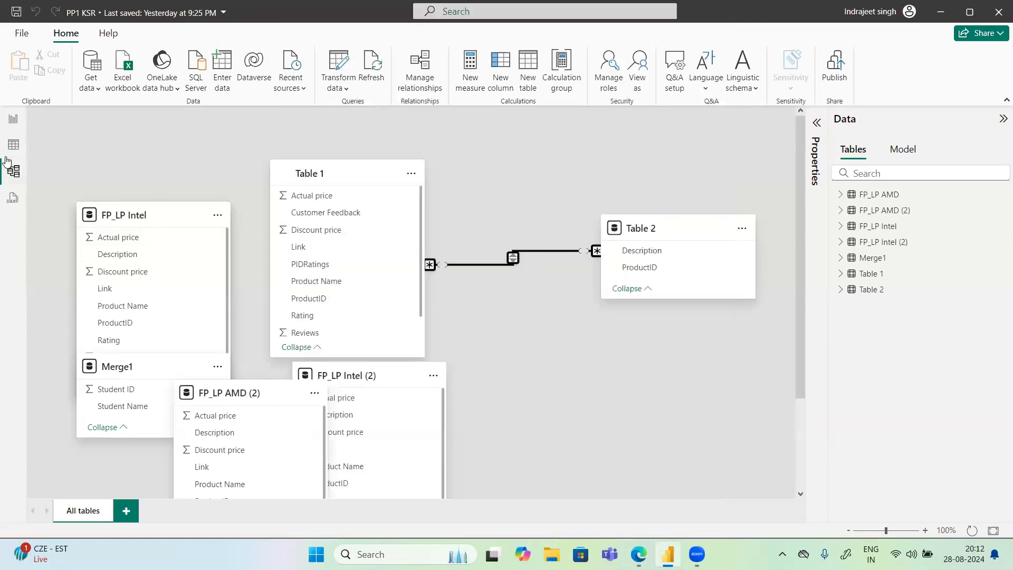
# - On the report page, test filtering both ways from product row COMH28U4WDFBUKP3 and description row COMFKEW9QMUGUZSD, and clear the selection
pyautogui.click(5, 130)
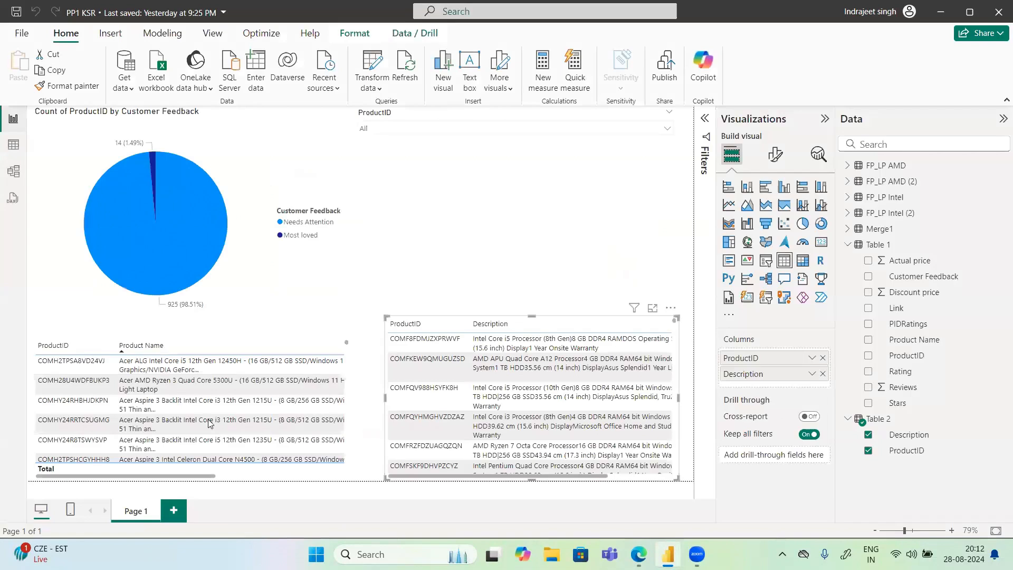
pyautogui.click(86, 386)
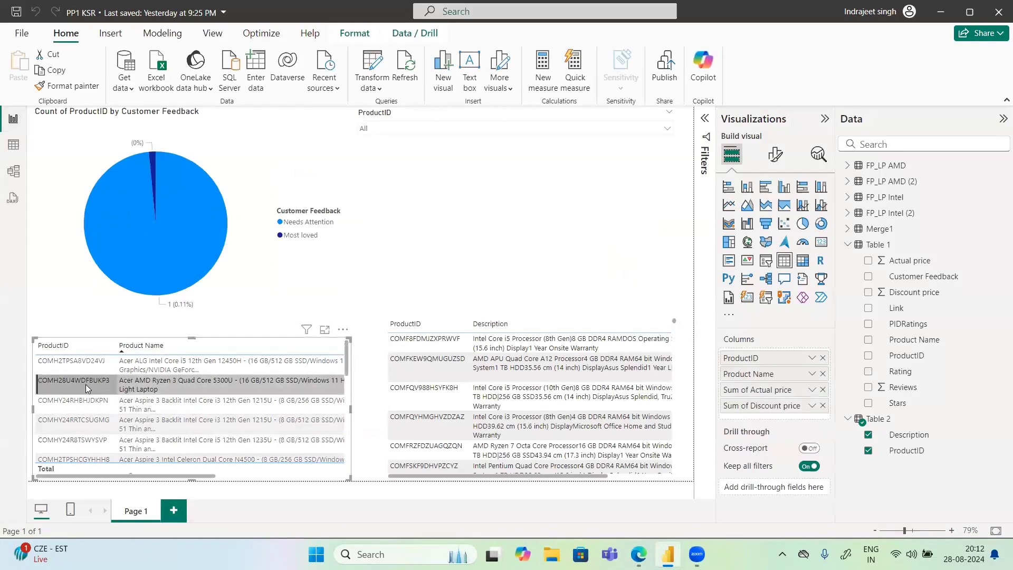
pyautogui.click(85, 384)
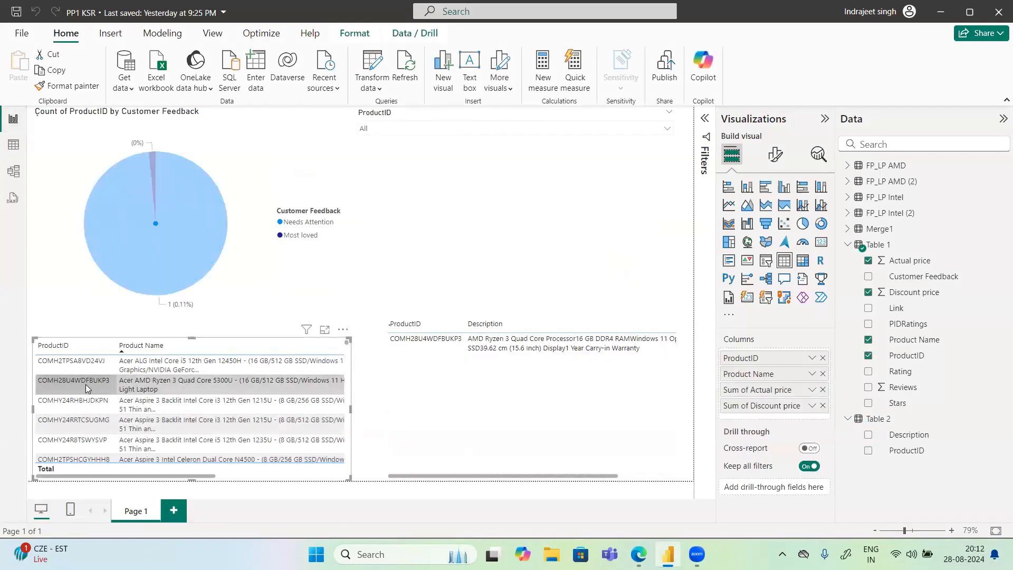
pyautogui.click(413, 372)
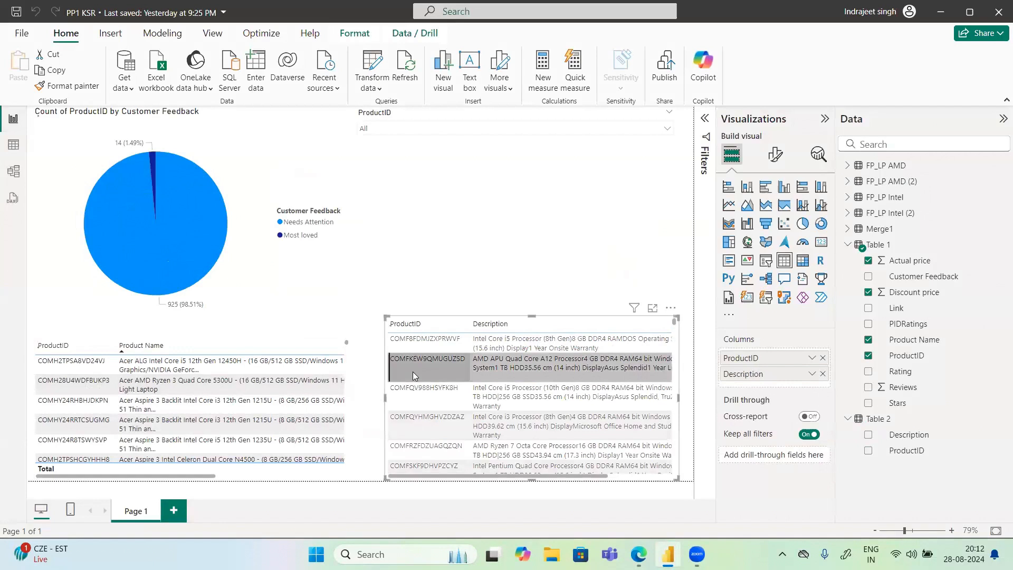
pyautogui.click(412, 371)
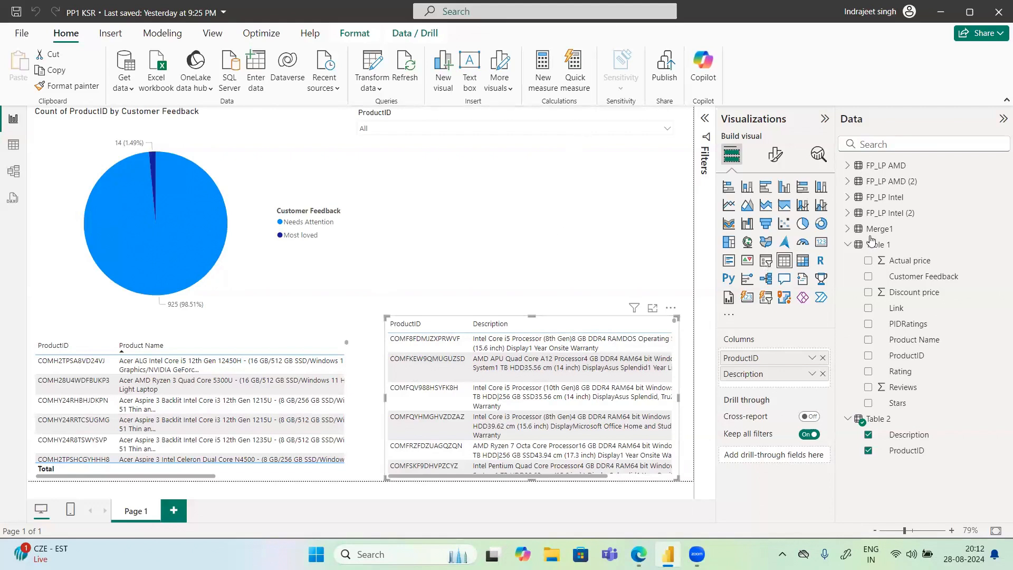
pyautogui.click(820, 241)
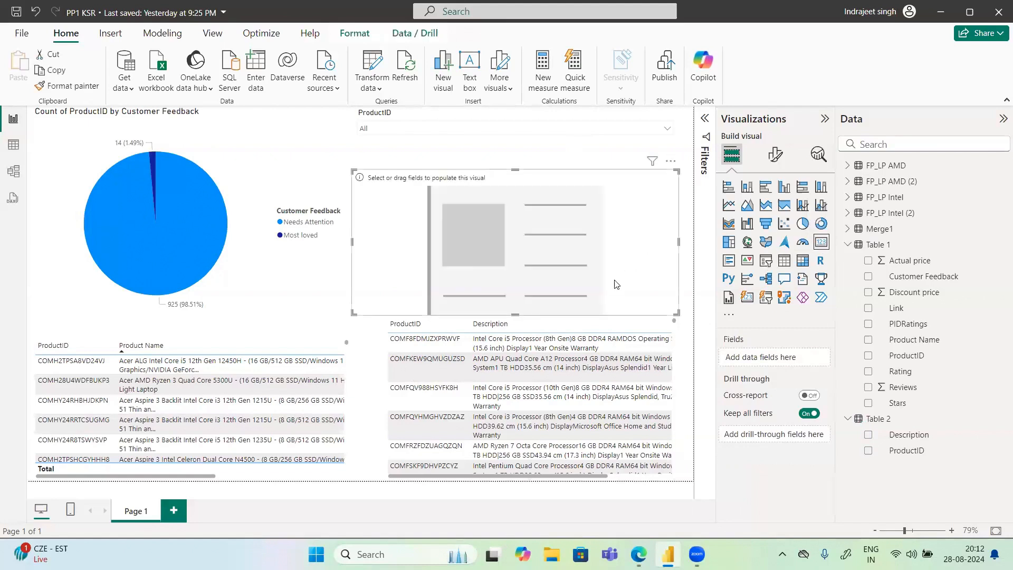
pyautogui.moveTo(677, 315); pyautogui.dragTo(507, 288)
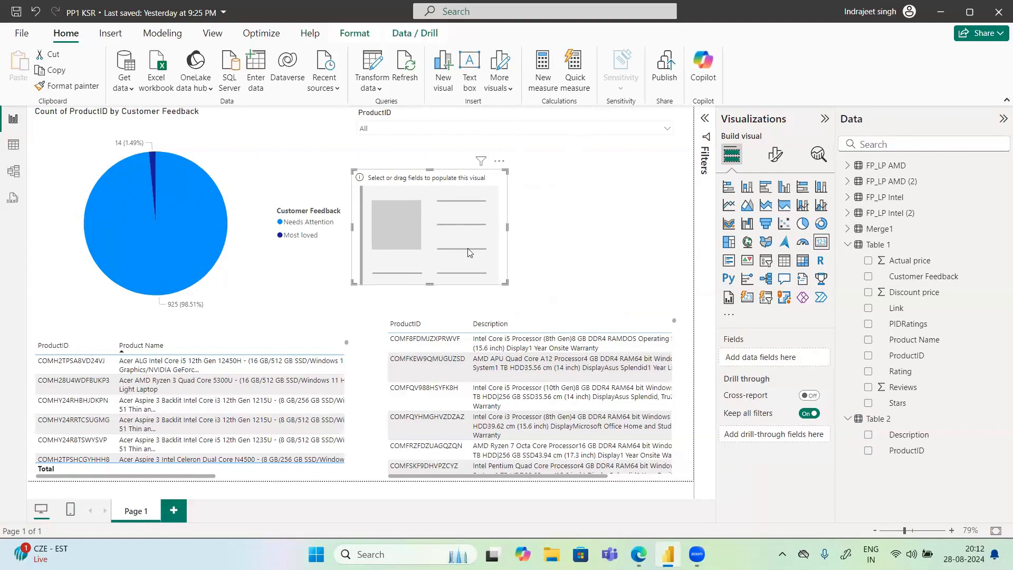
pyautogui.press('Delete')
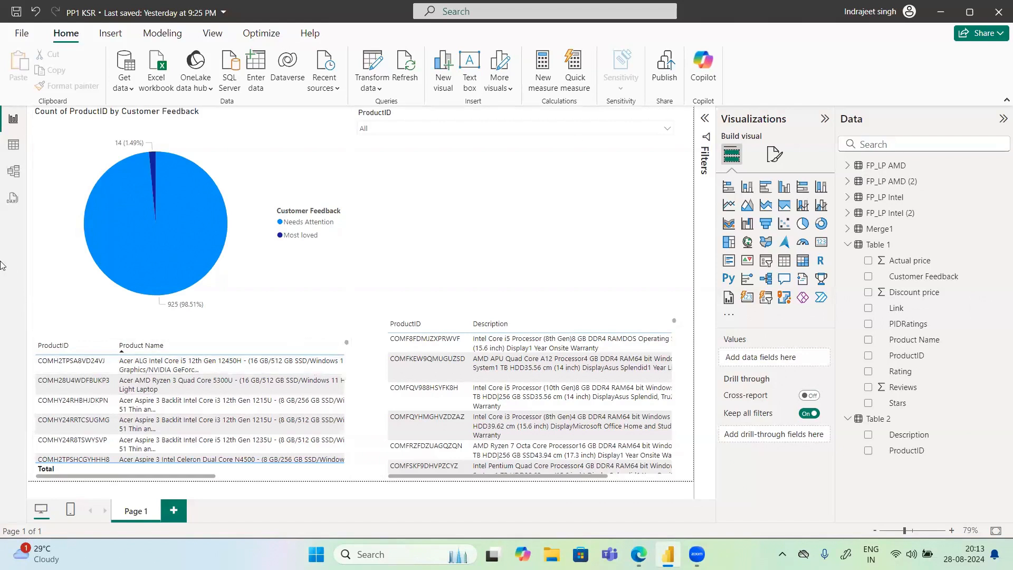
# - Open the relationship between Table 1 and Table 2 in the model for editing
pyautogui.click(18, 184)
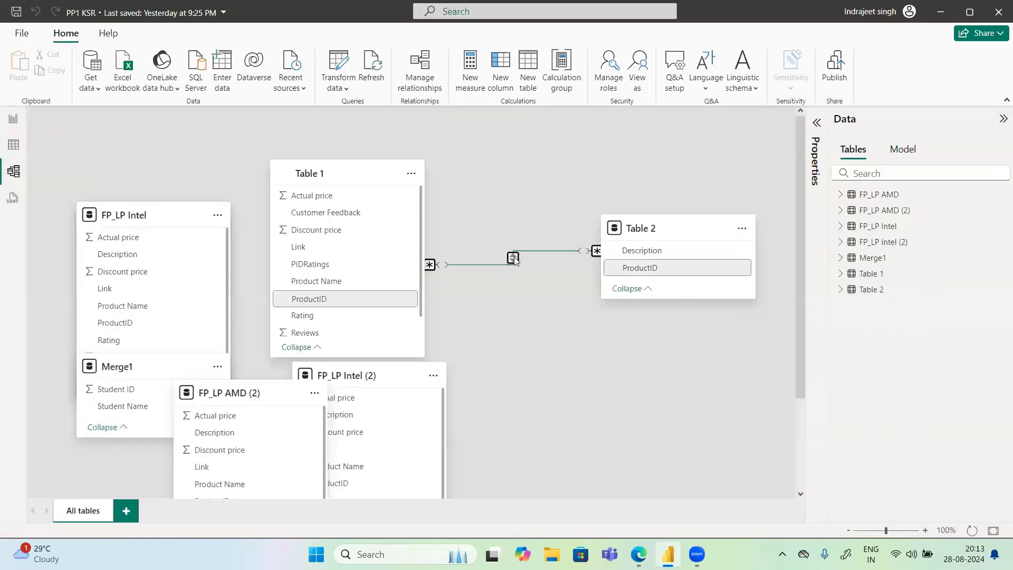
pyautogui.doubleClick(514, 260)
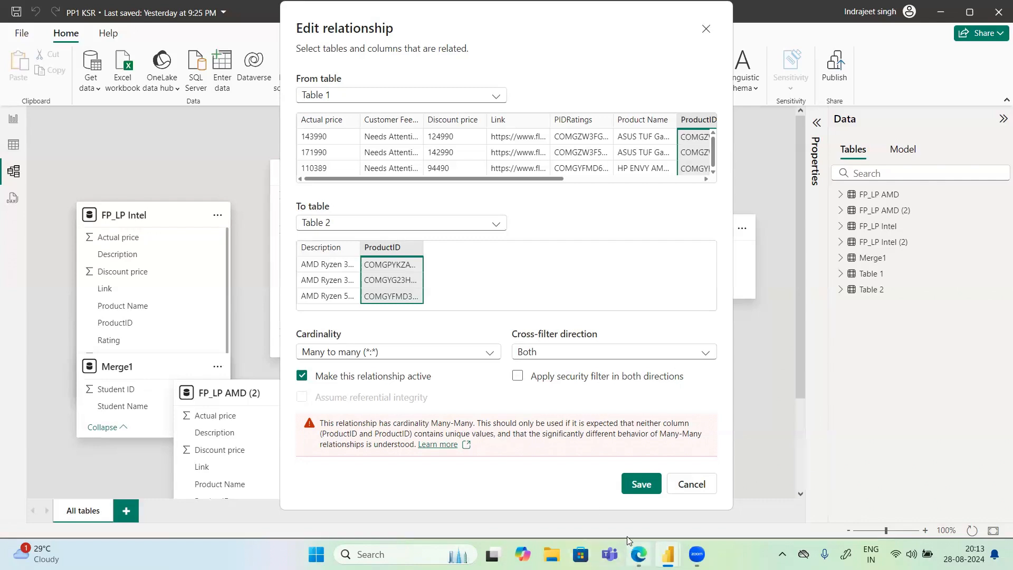
# - Switch to the PowerPoint deck in the browser and start the slide show from the blank slide 3
pyautogui.moveTo(628, 539)
pyautogui.moveTo(697, 554)
pyautogui.click(638, 554)
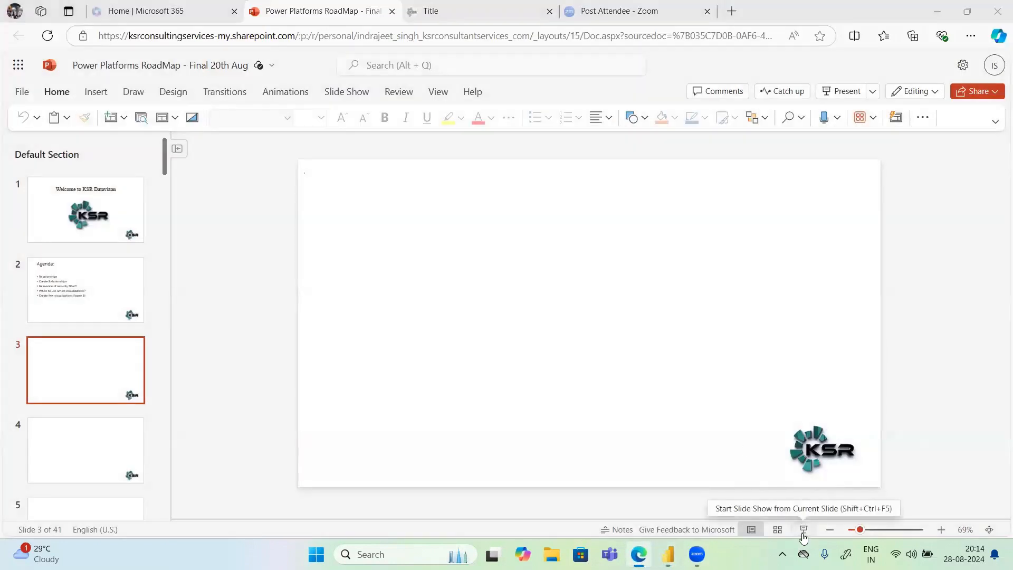
pyautogui.click(803, 532)
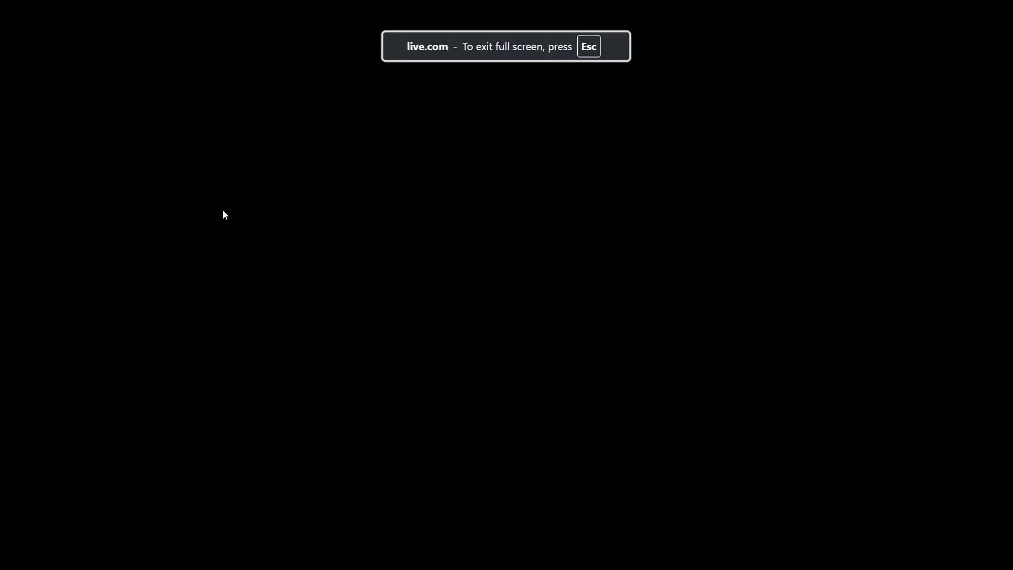
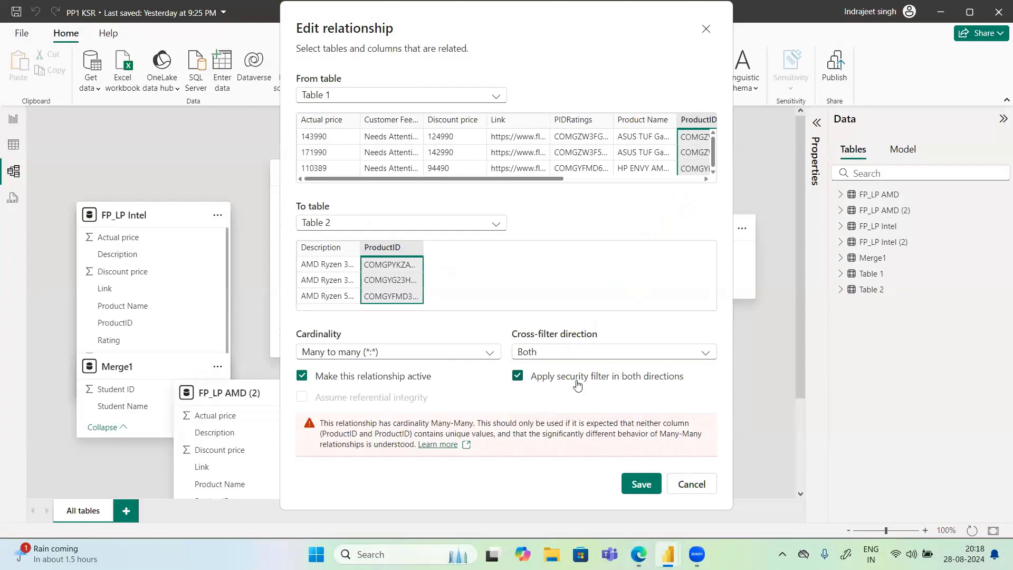
# - Discard the open relationship edits and return to the report page
pyautogui.click(684, 485)
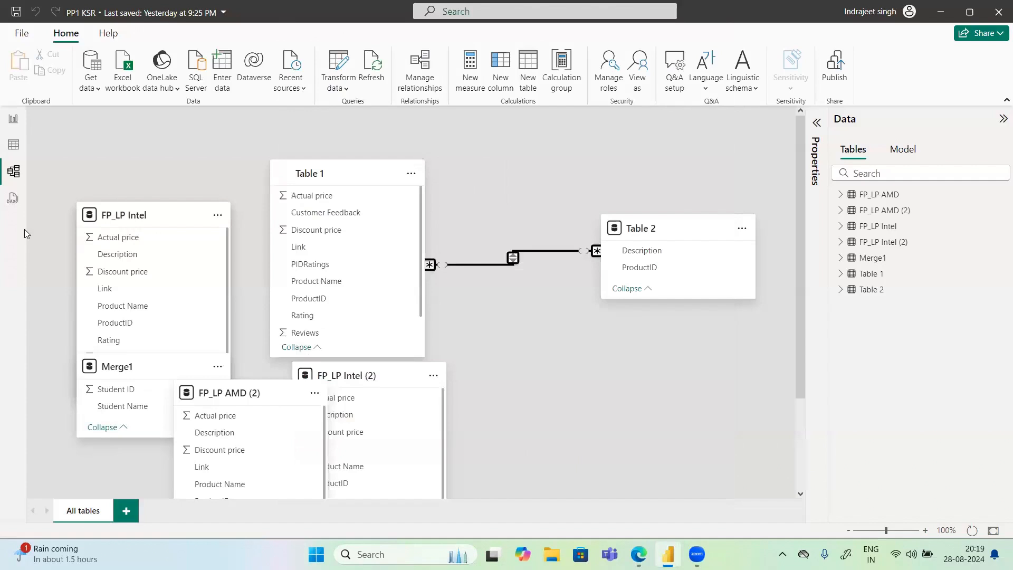
pyautogui.click(10, 118)
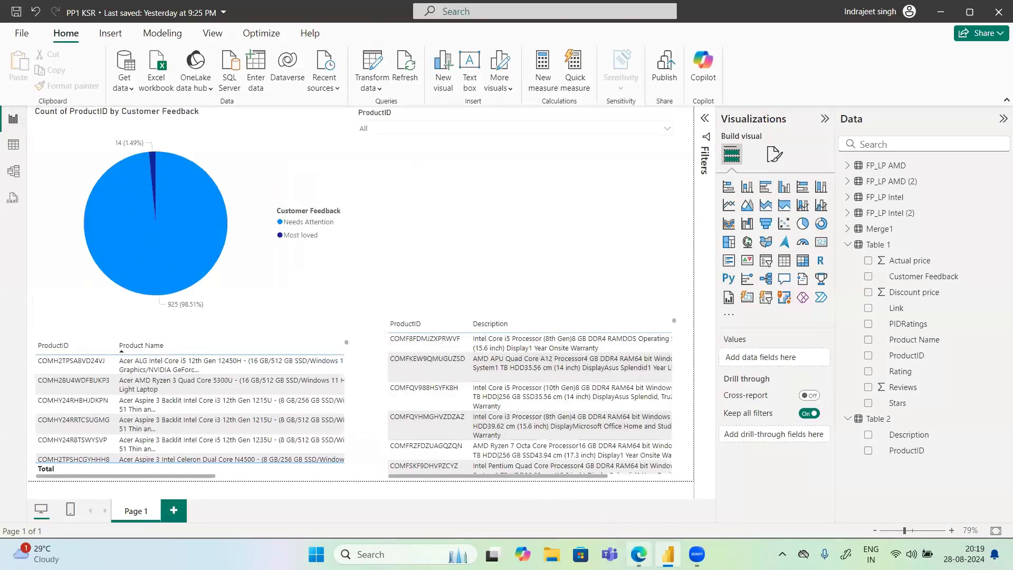
# - On the PowerPoint deck's Agenda slide, ink check marks beside Relationships, Create Relationships and Relevance of security filter?, and return to Power BI
pyautogui.moveTo(639, 554)
pyautogui.click(639, 488)
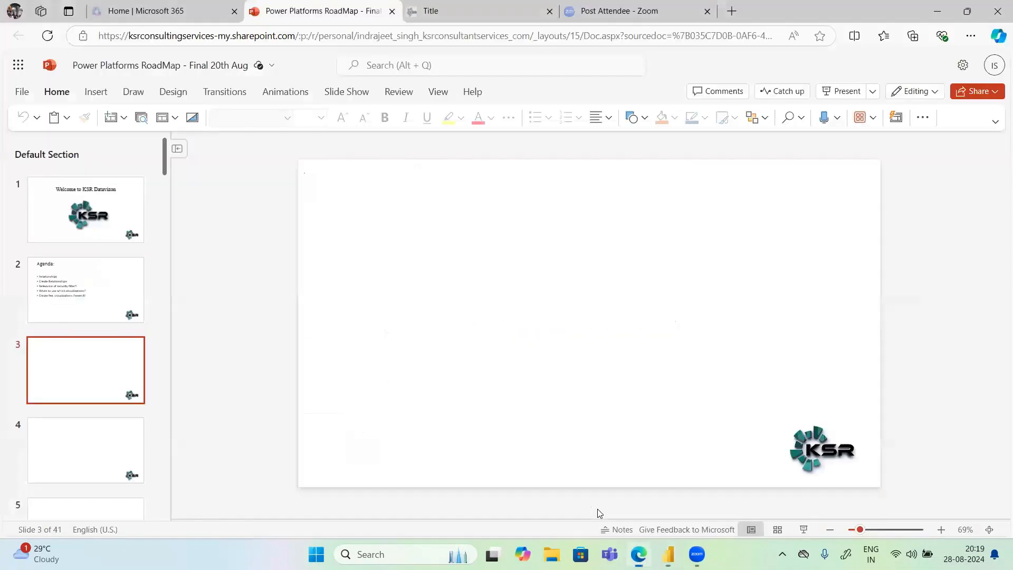
pyautogui.click(110, 291)
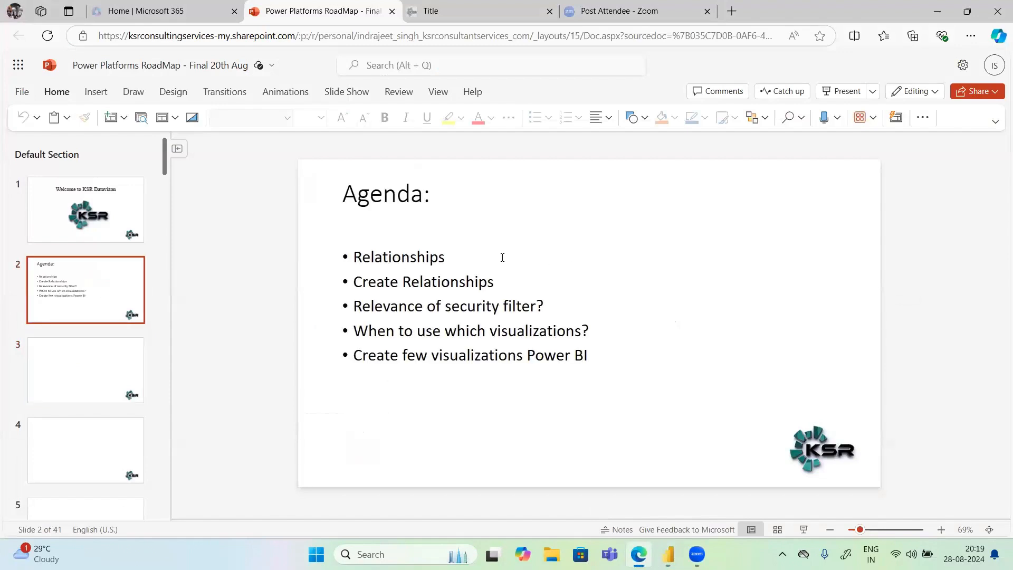
pyautogui.moveTo(445, 253); pyautogui.dragTo(482, 248)
pyautogui.moveTo(513, 281); pyautogui.dragTo(535, 271)
pyautogui.moveTo(547, 289); pyautogui.dragTo(596, 283)
pyautogui.moveTo(497, 274); pyautogui.dragTo(535, 275)
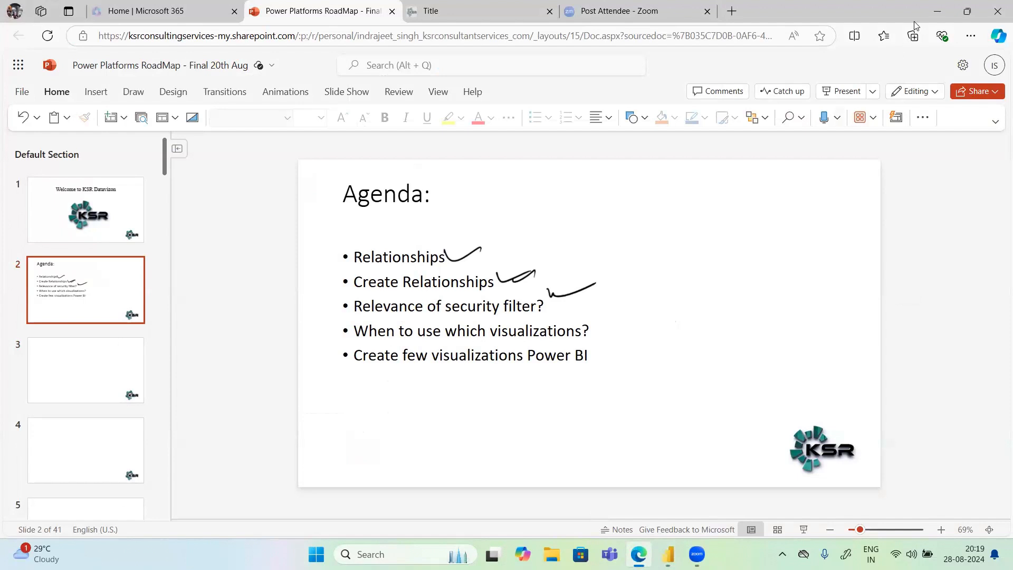
pyautogui.click(934, 15)
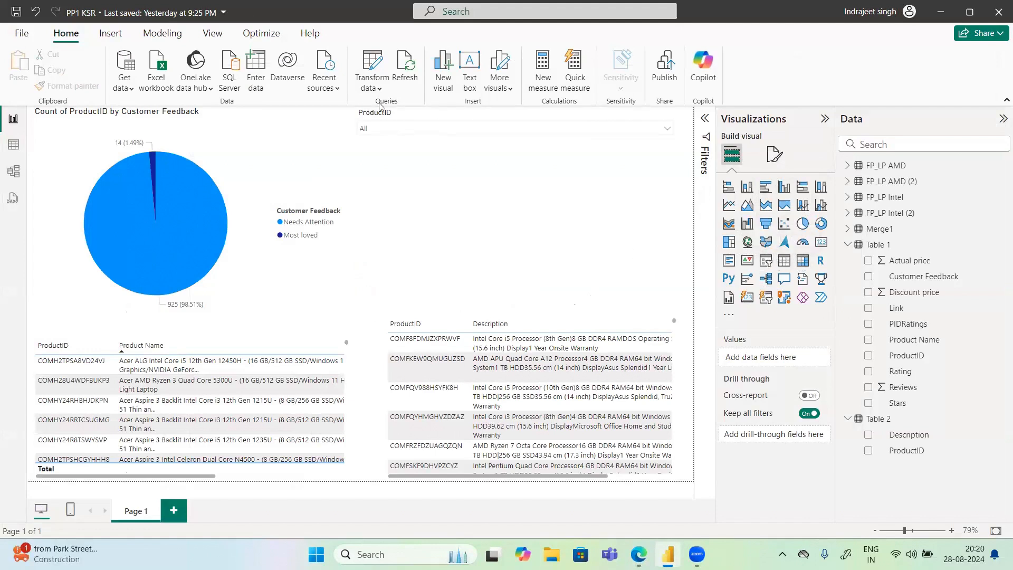
# - Shrink the ProductID slicer in height and to about half its width, keeping it above the description table
pyautogui.click(452, 123)
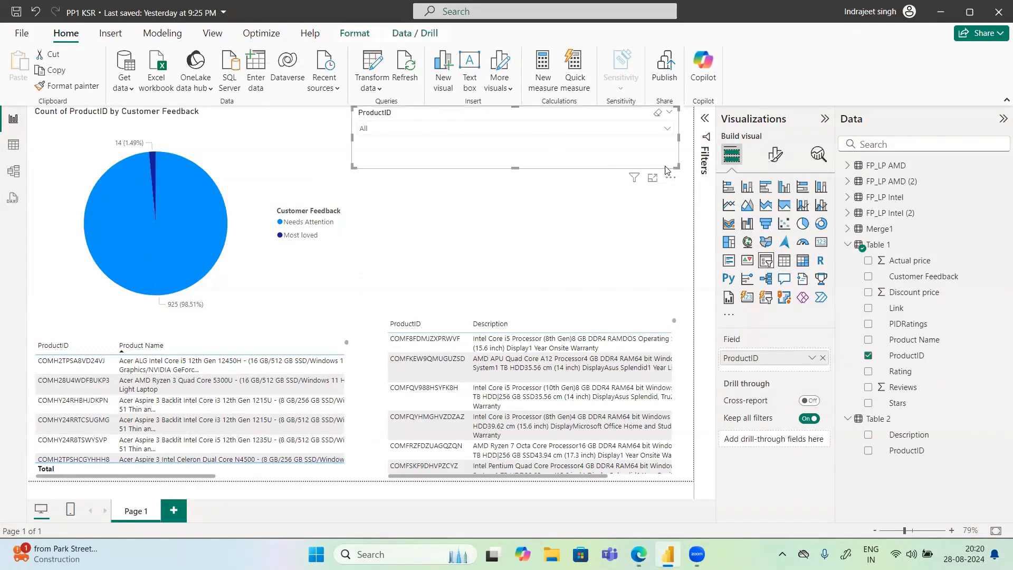
pyautogui.moveTo(676, 165); pyautogui.dragTo(662, 146)
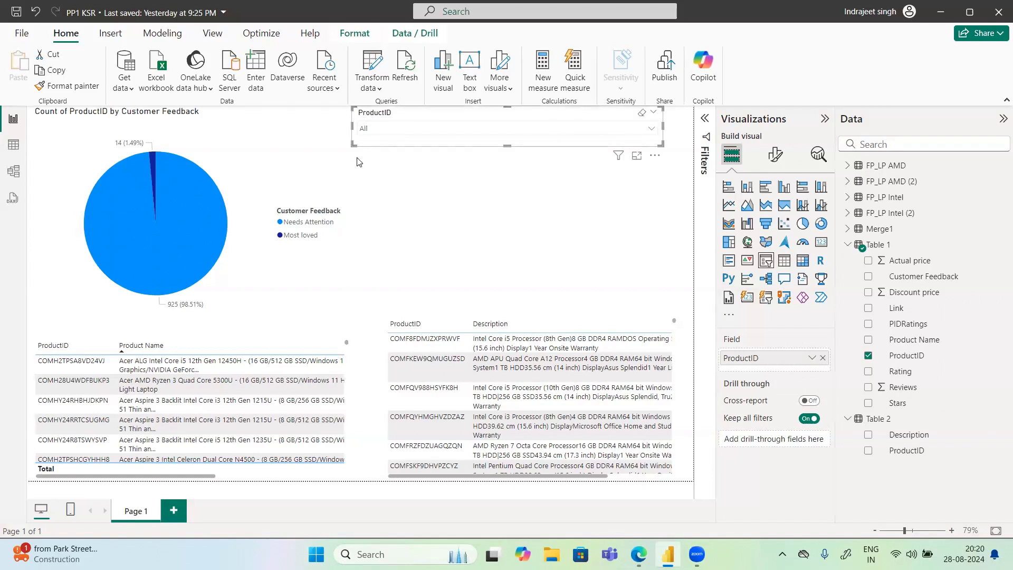
pyautogui.moveTo(352, 144); pyautogui.dragTo(499, 144)
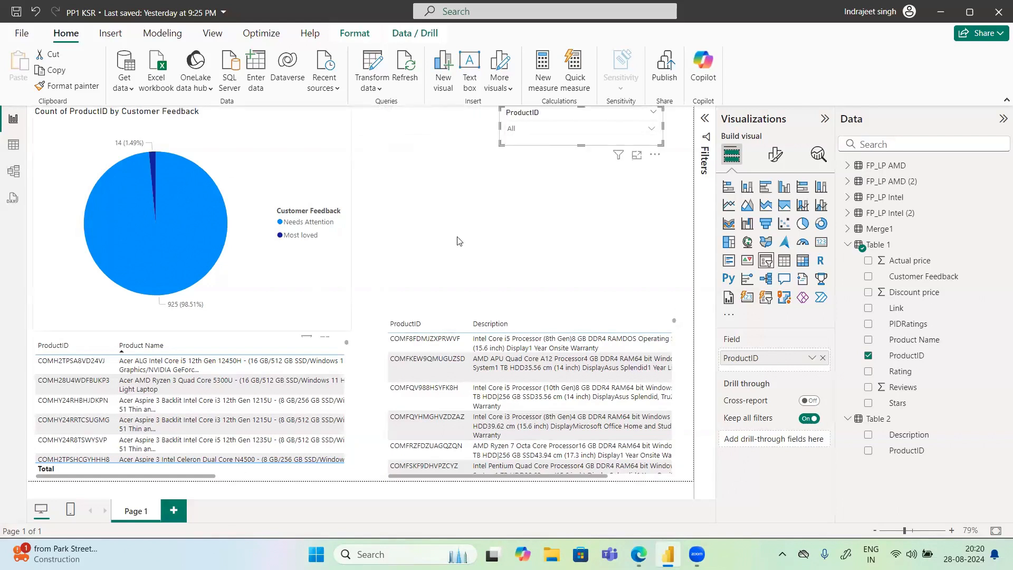
# - Expand and collapse the ProductID slicer's dropdown to examine its selectable values, leaving the list open
pyautogui.click(523, 132)
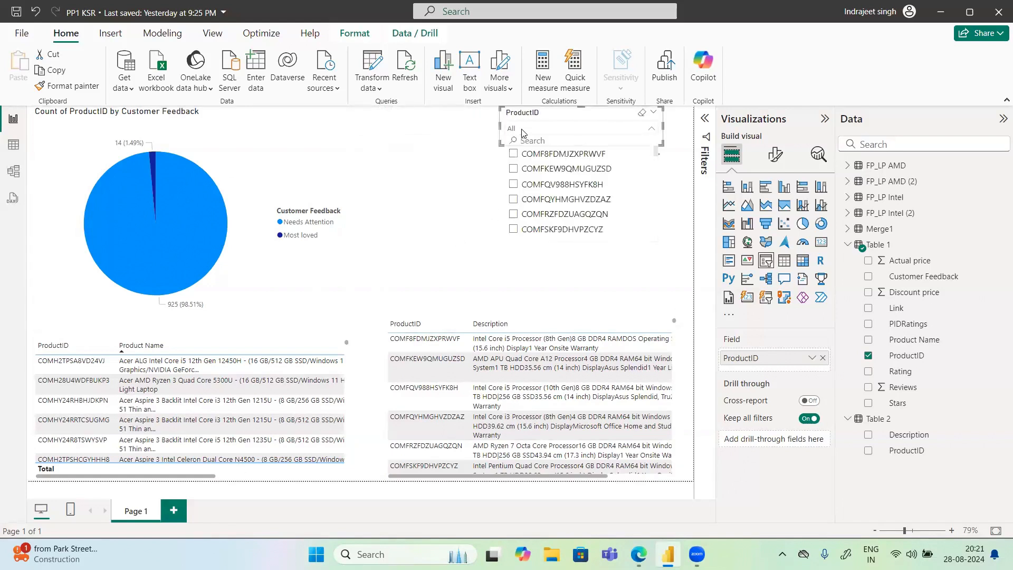
pyautogui.click(523, 132)
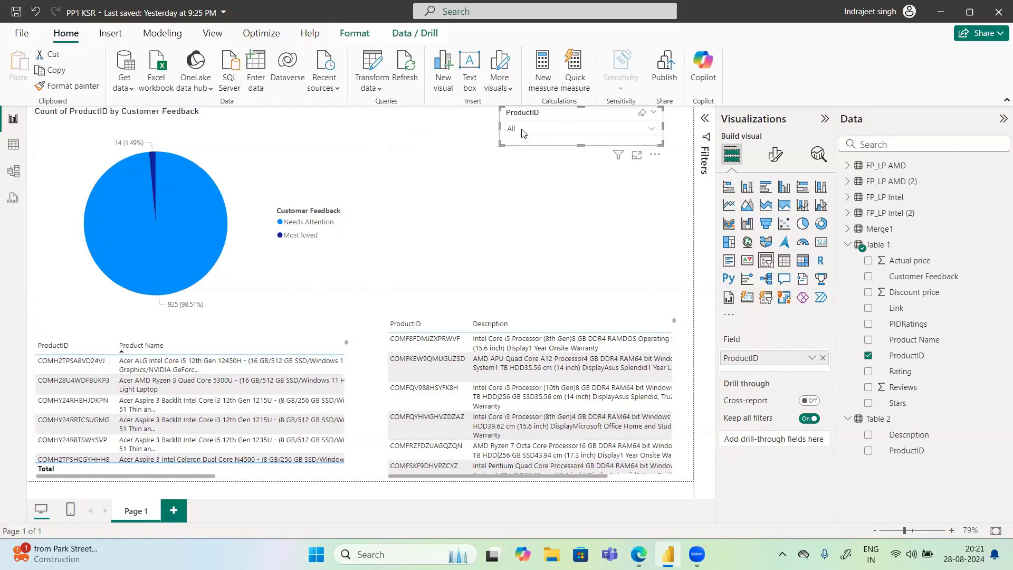
pyautogui.click(549, 132)
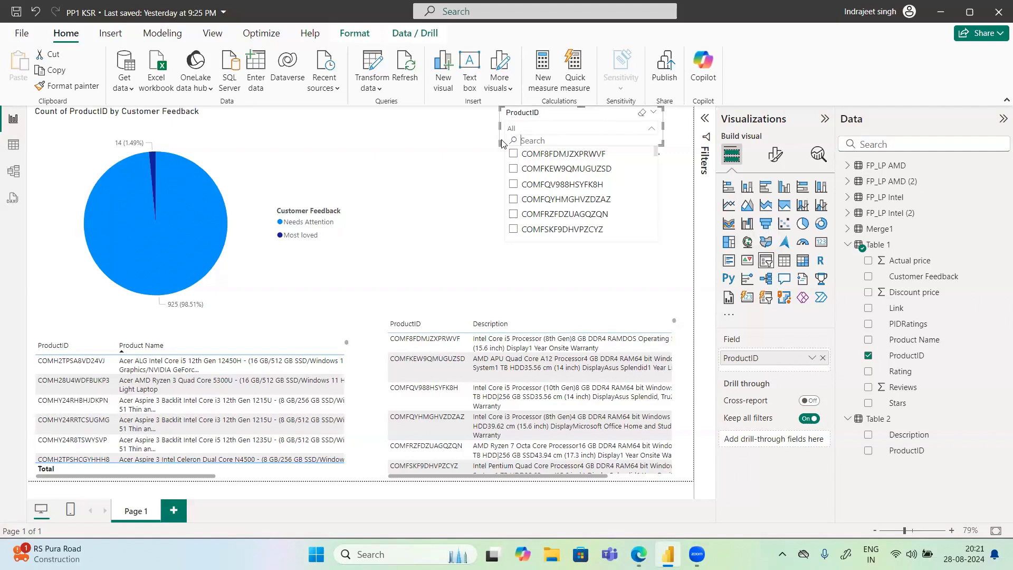
pyautogui.click(481, 163)
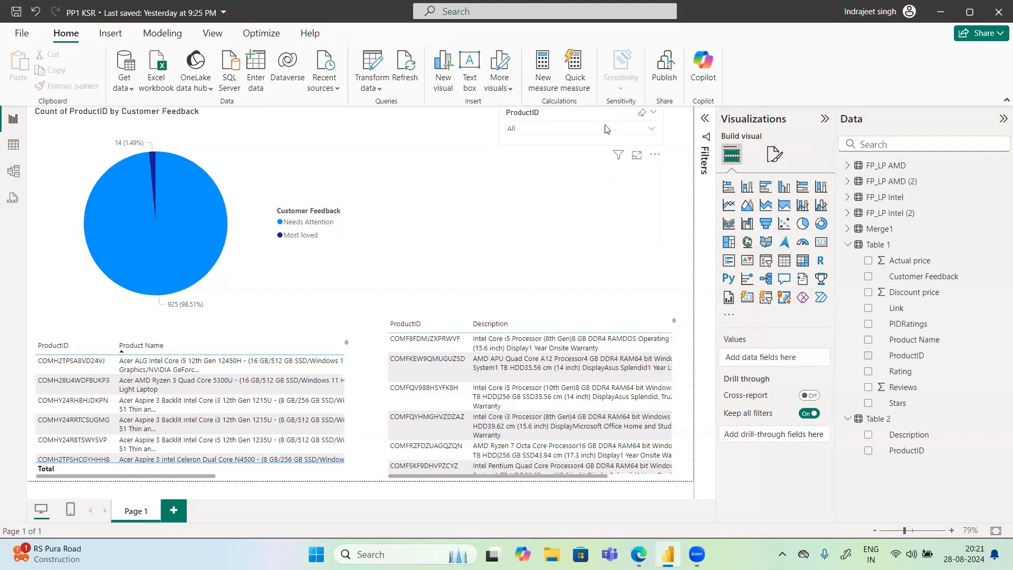
pyautogui.click(575, 125)
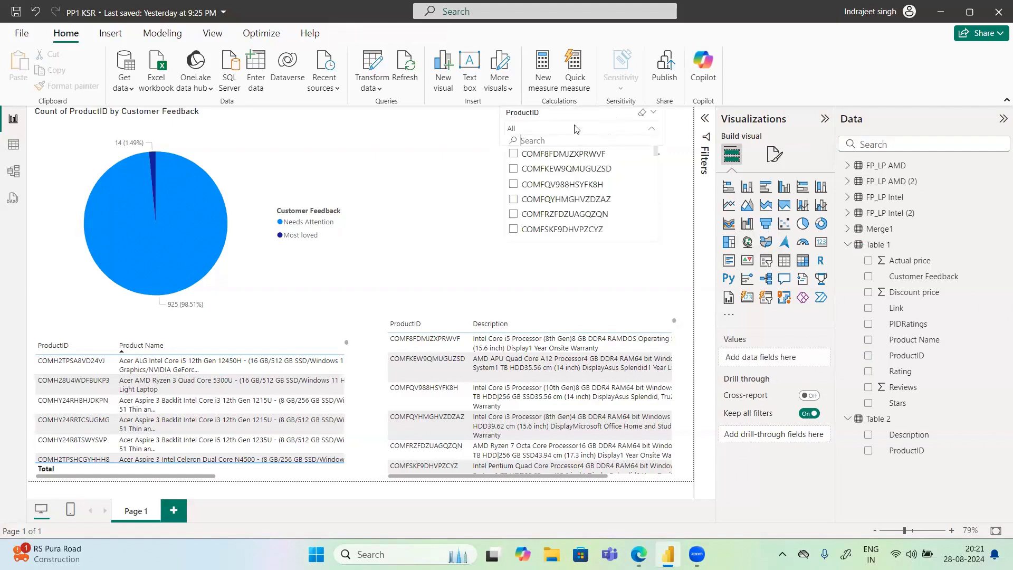
# - Change the ProductID slicer's style to Tile and enlarge the slicer until it shows two rows of tiles
pyautogui.click(550, 115)
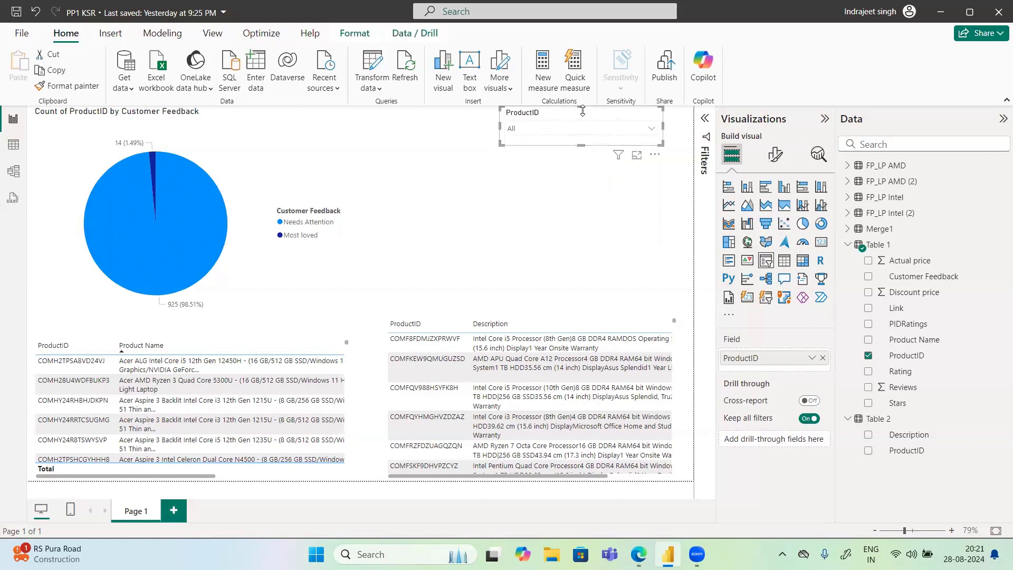
pyautogui.click(776, 158)
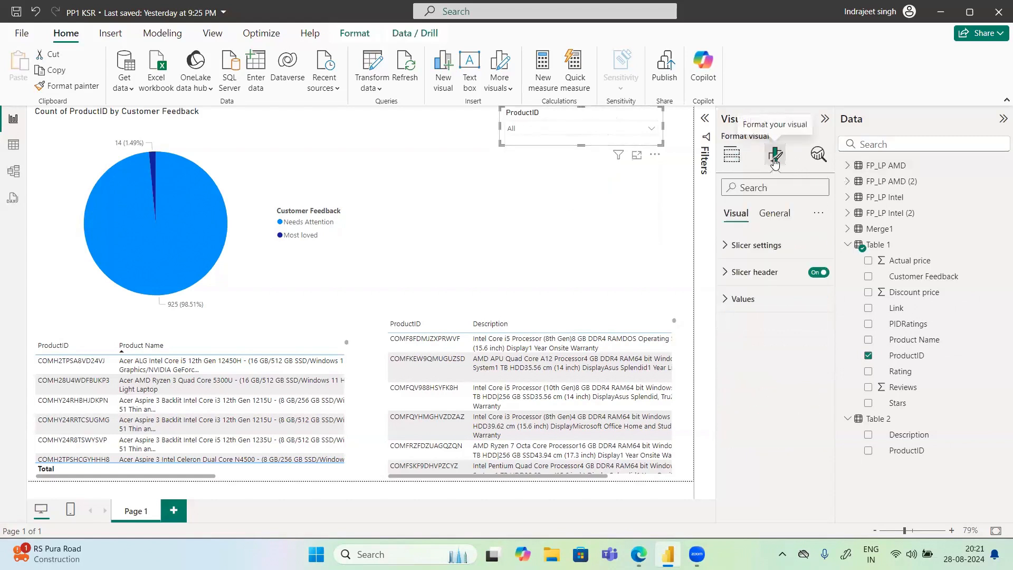
pyautogui.click(739, 245)
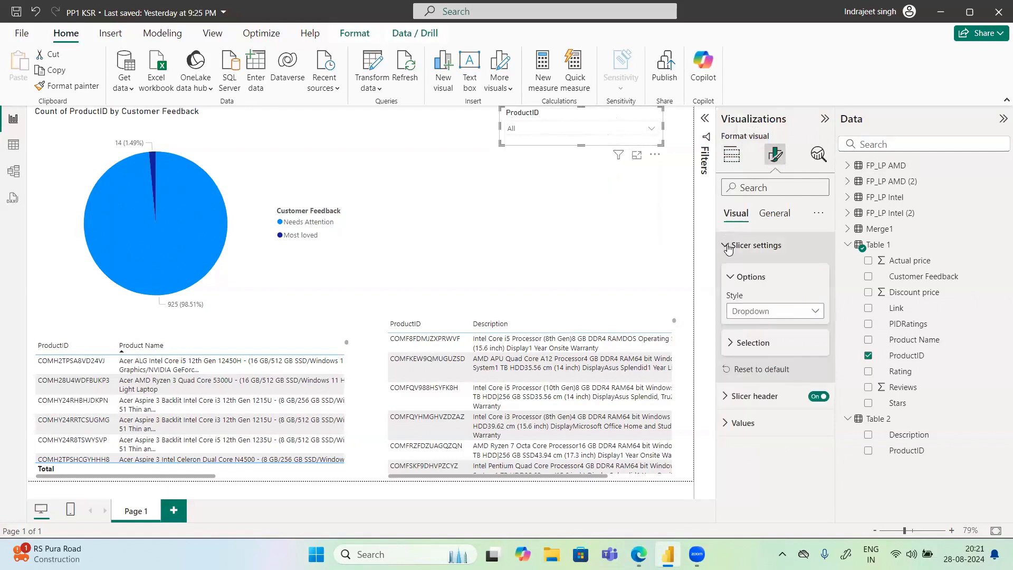
pyautogui.click(775, 315)
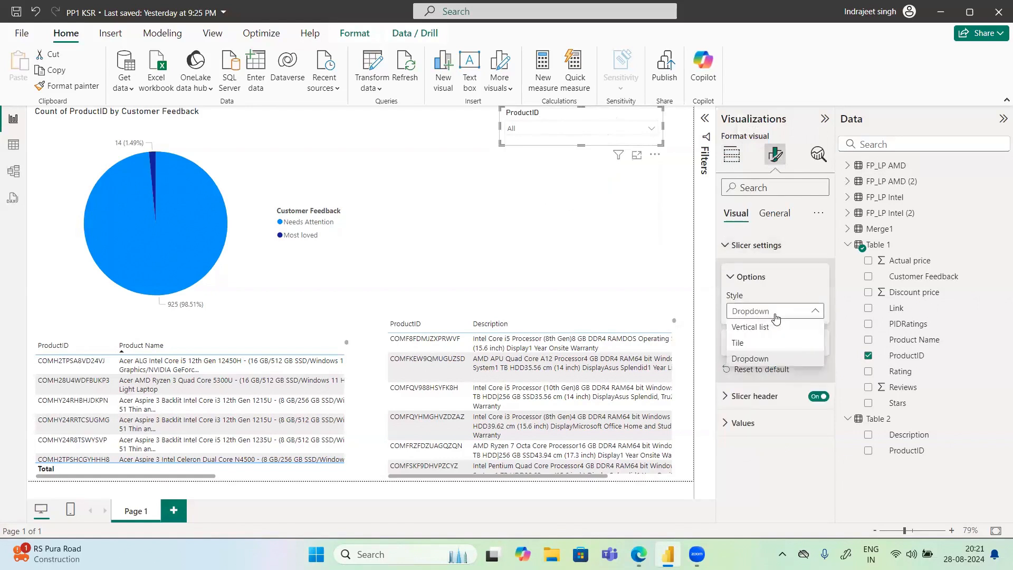
pyautogui.click(533, 136)
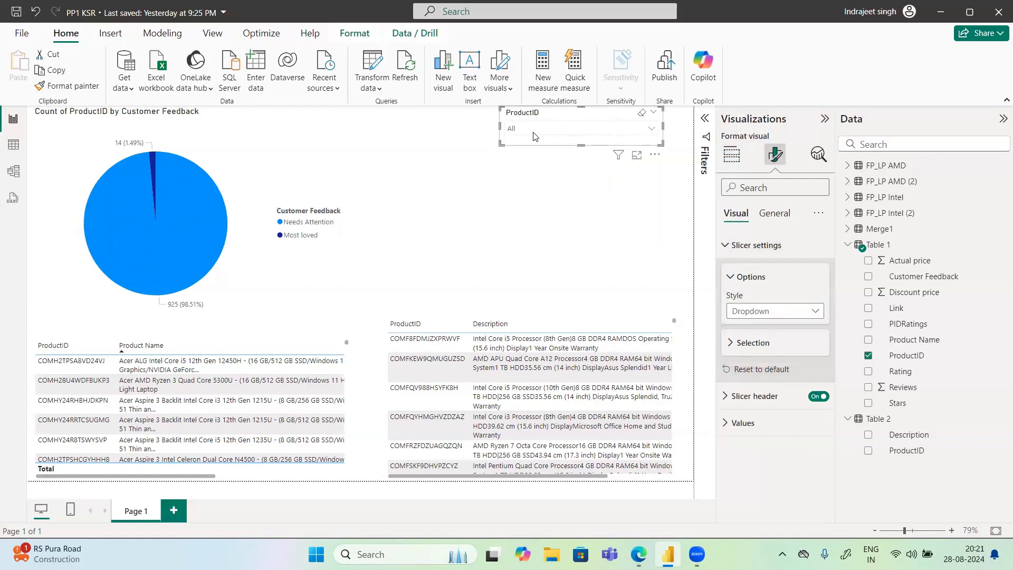
pyautogui.click(563, 130)
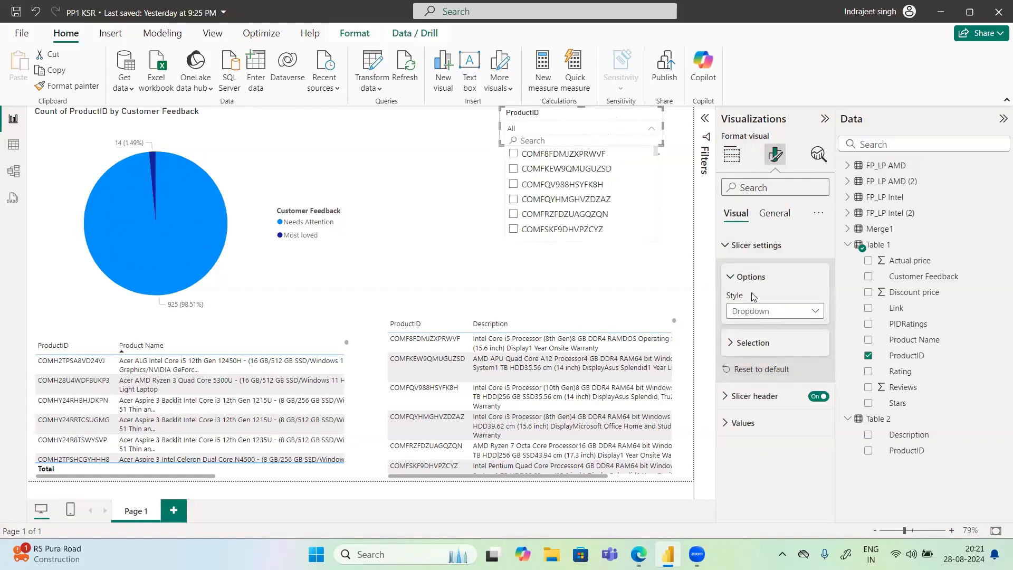
pyautogui.click(765, 313)
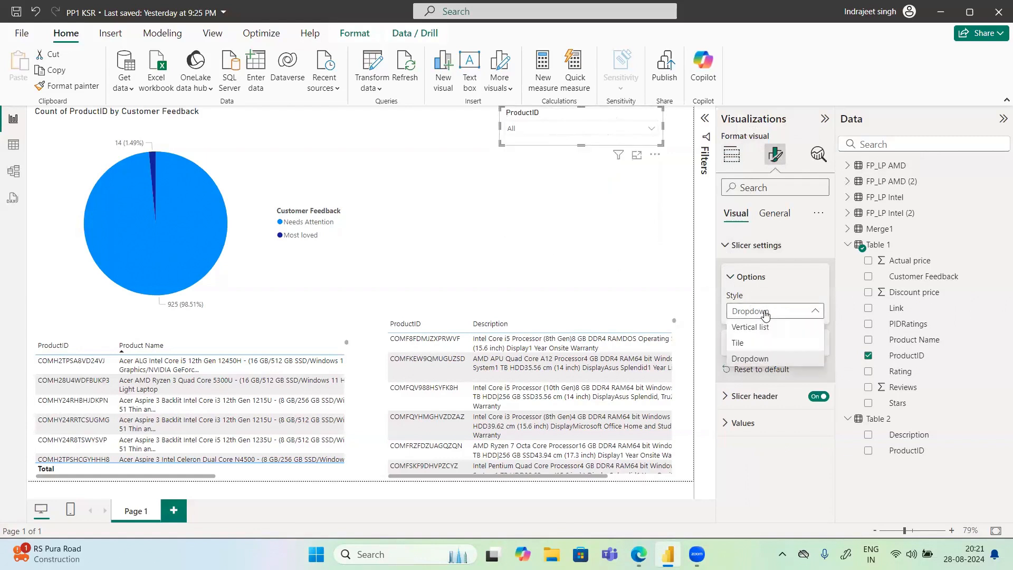
pyautogui.click(738, 343)
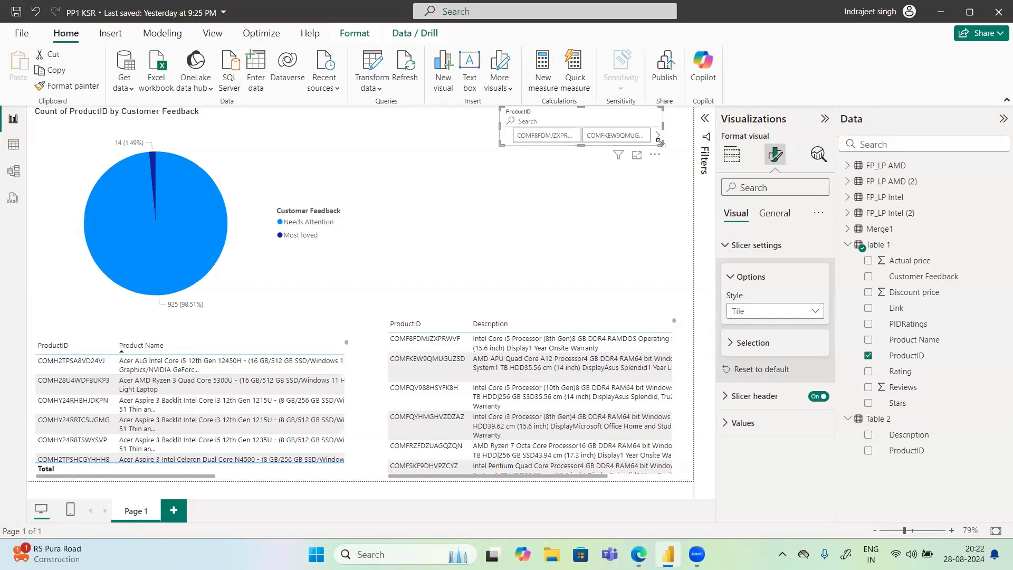
pyautogui.moveTo(660, 143); pyautogui.dragTo(670, 184)
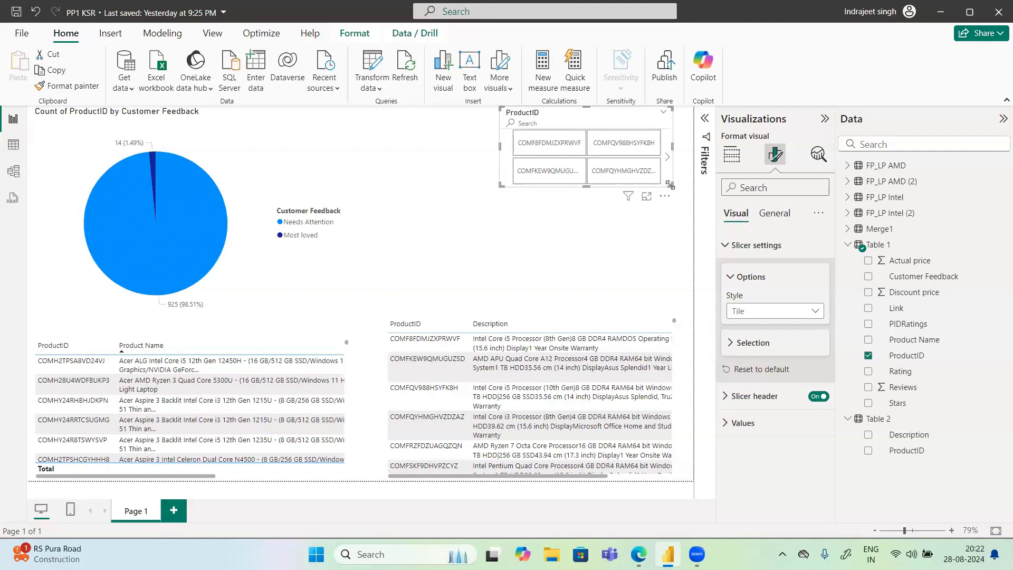
# - Try the ProductID tiles, filtering the visuals by COMFQYHMGHVZDZAZ and clearing that selection
pyautogui.click(580, 154)
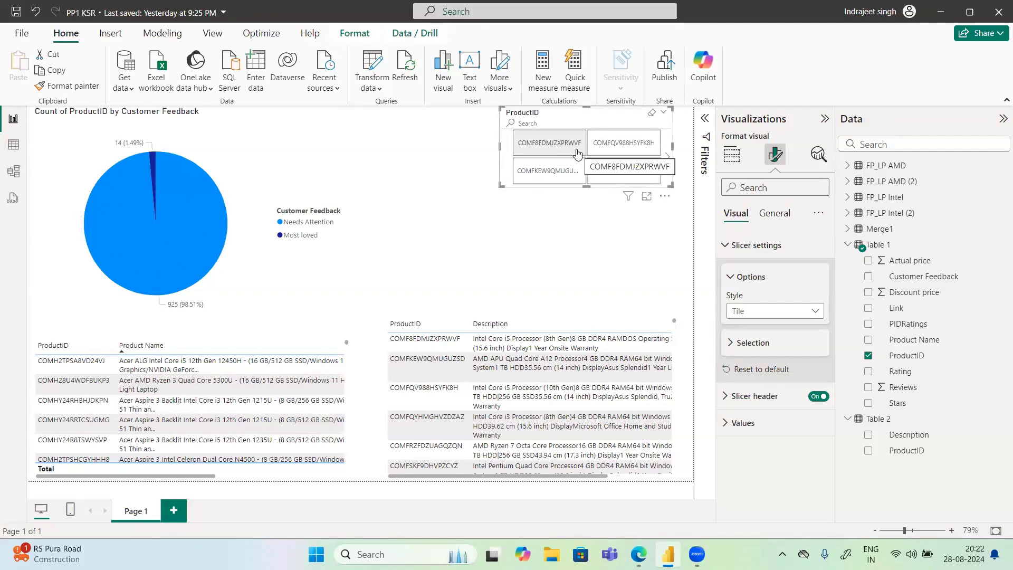
pyautogui.click(606, 148)
pyautogui.click(605, 173)
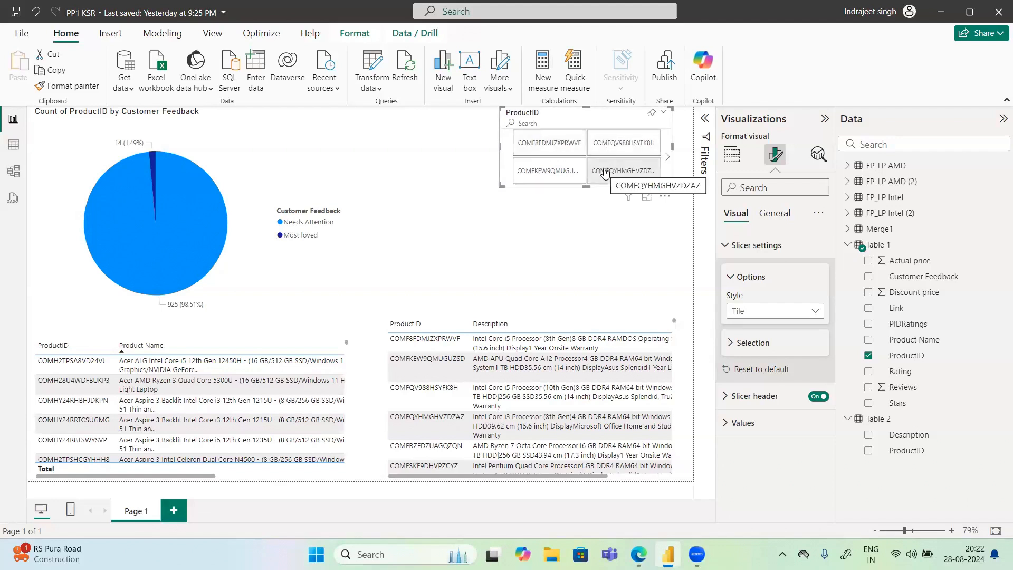
pyautogui.click(556, 172)
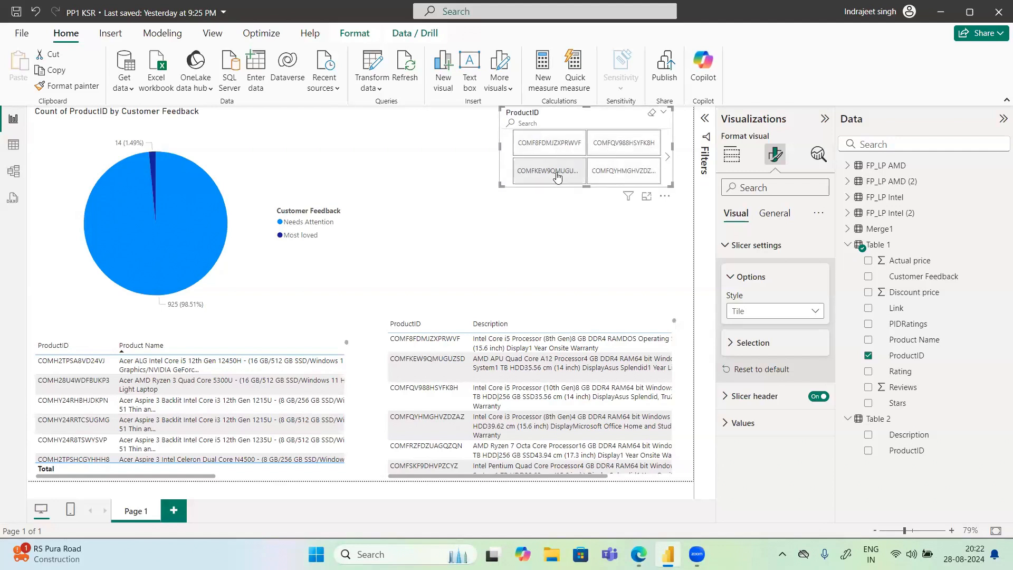
pyautogui.click(631, 174)
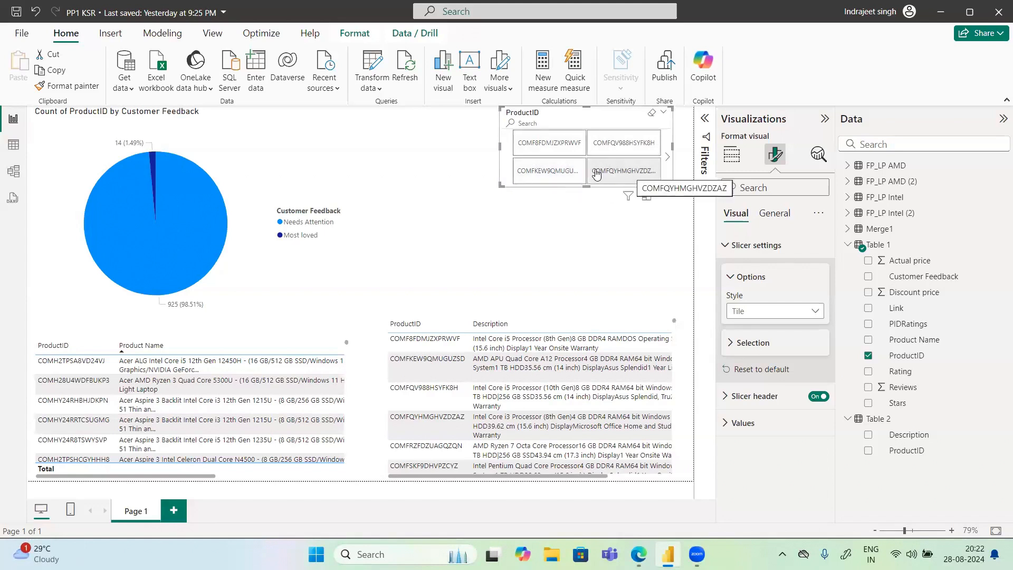
pyautogui.click(615, 173)
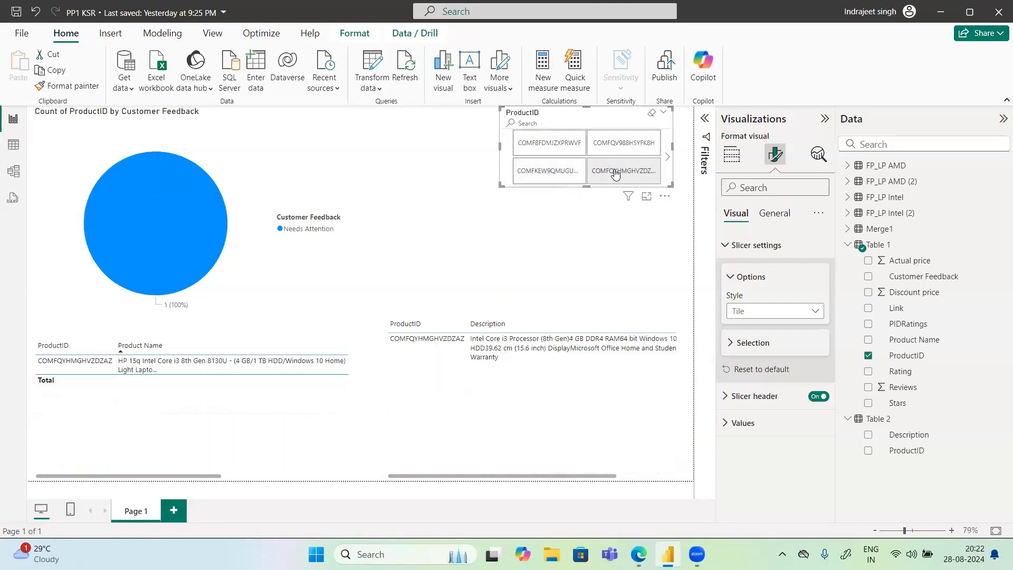
pyautogui.click(615, 172)
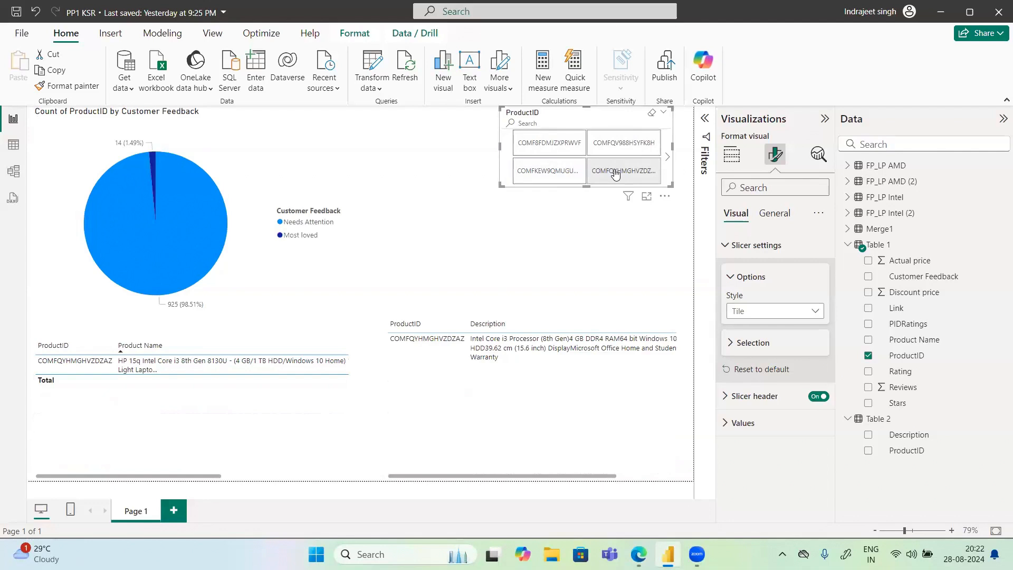
# - Filter the visuals by tiles COMF8FDMJZXPRWVF, COMFQV988HSYFK8H and COMFKEW9QMUGUZSD one at a time, and clear the selection
pyautogui.click(561, 148)
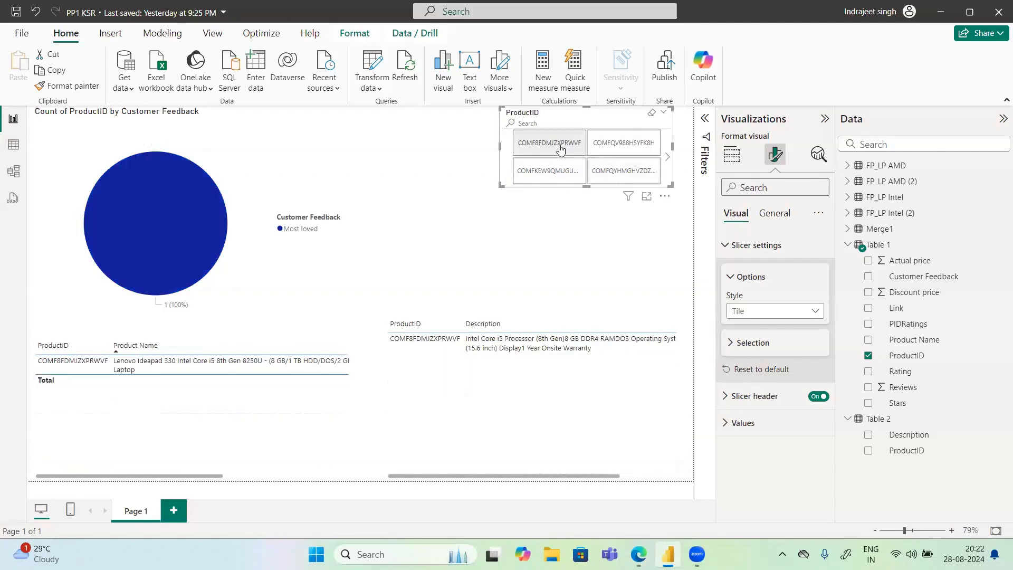
pyautogui.click(561, 148)
pyautogui.click(622, 143)
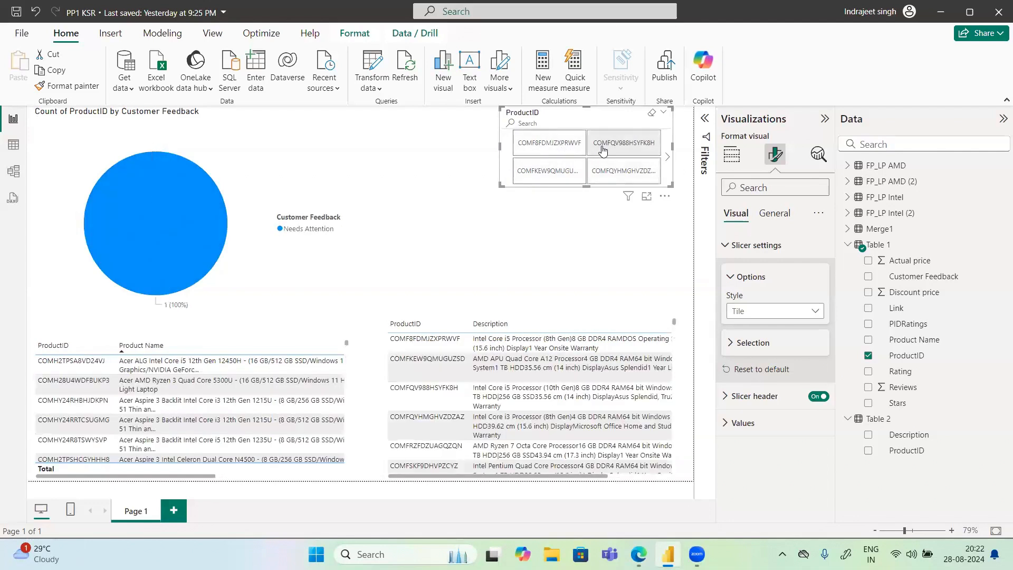
pyautogui.click(562, 164)
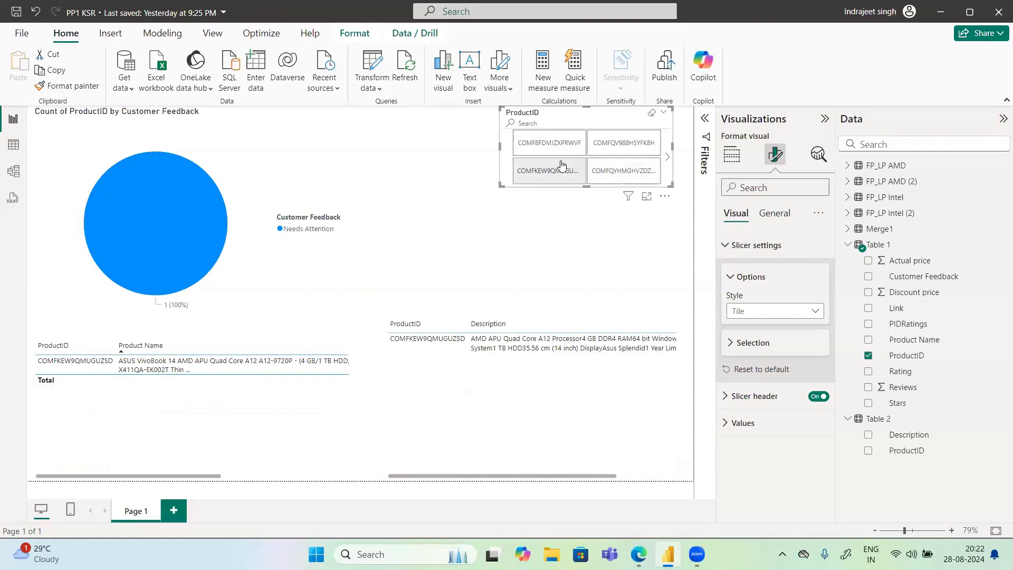
pyautogui.click(562, 165)
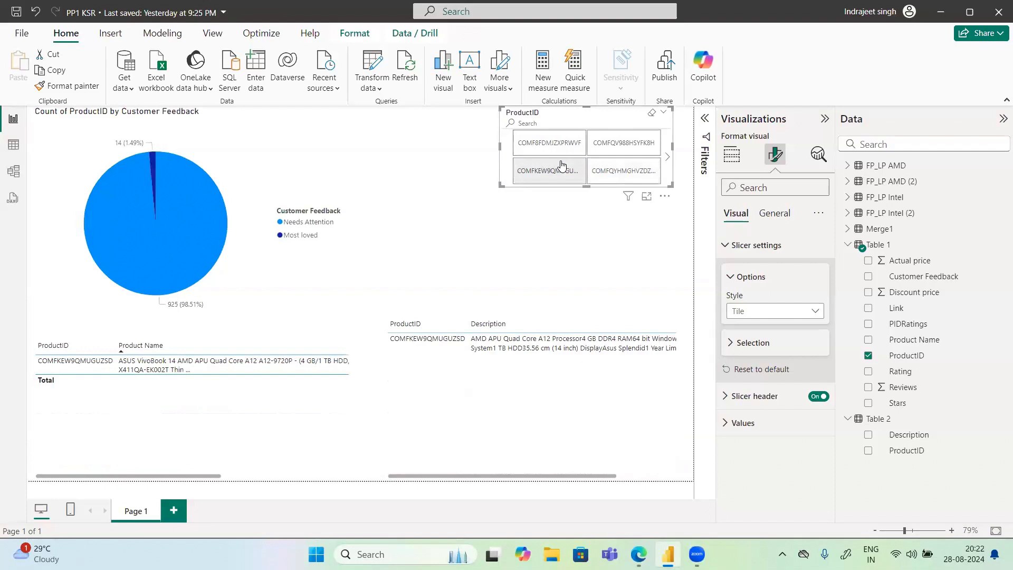
# - Switch the ProductID slicer to Vertical list, extend it to browse its values, and shrink it to about one row
pyautogui.click(745, 315)
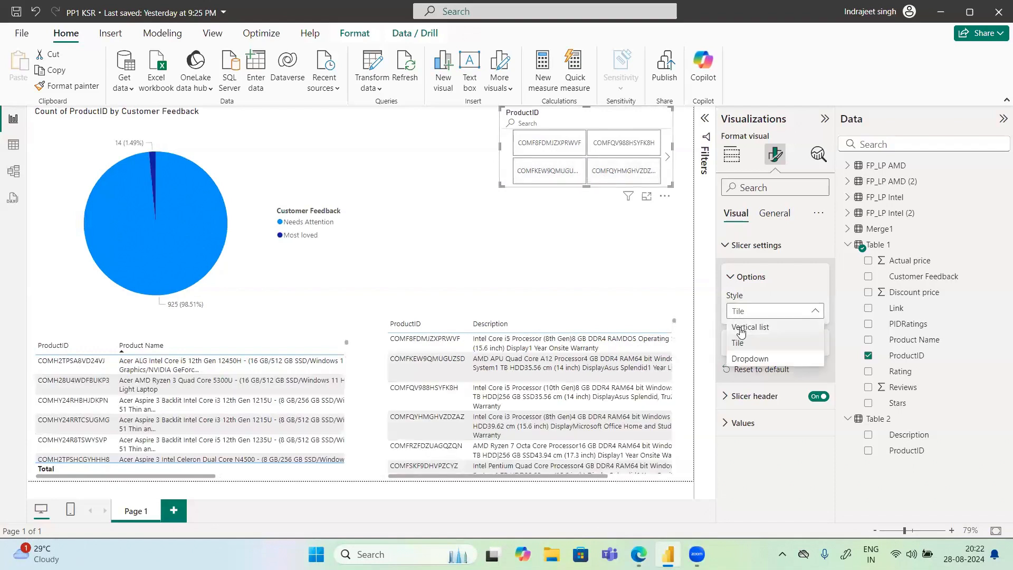
pyautogui.click(741, 328)
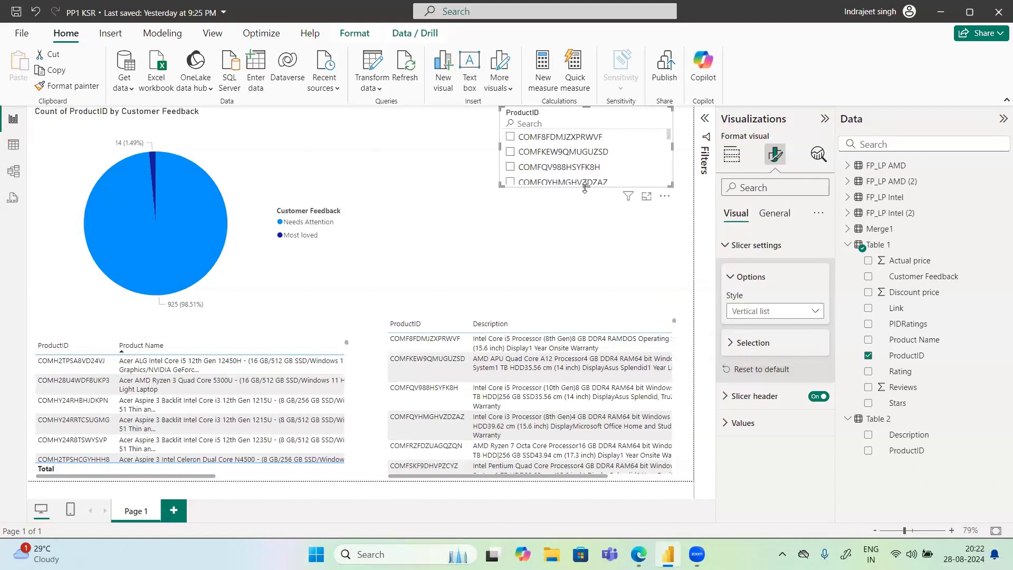
pyautogui.moveTo(585, 188); pyautogui.dragTo(589, 265)
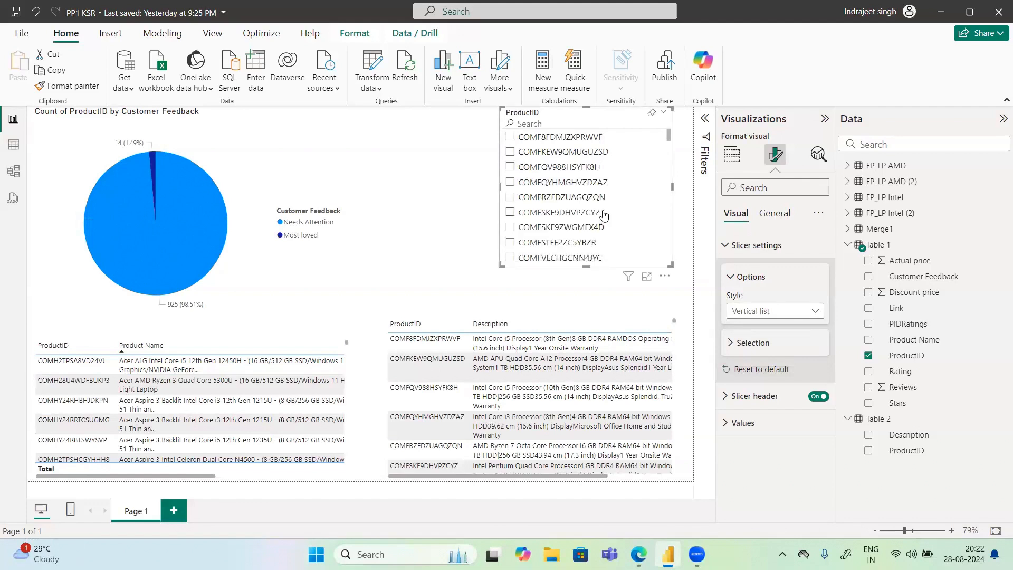
pyautogui.scroll(-10, 596, 213)
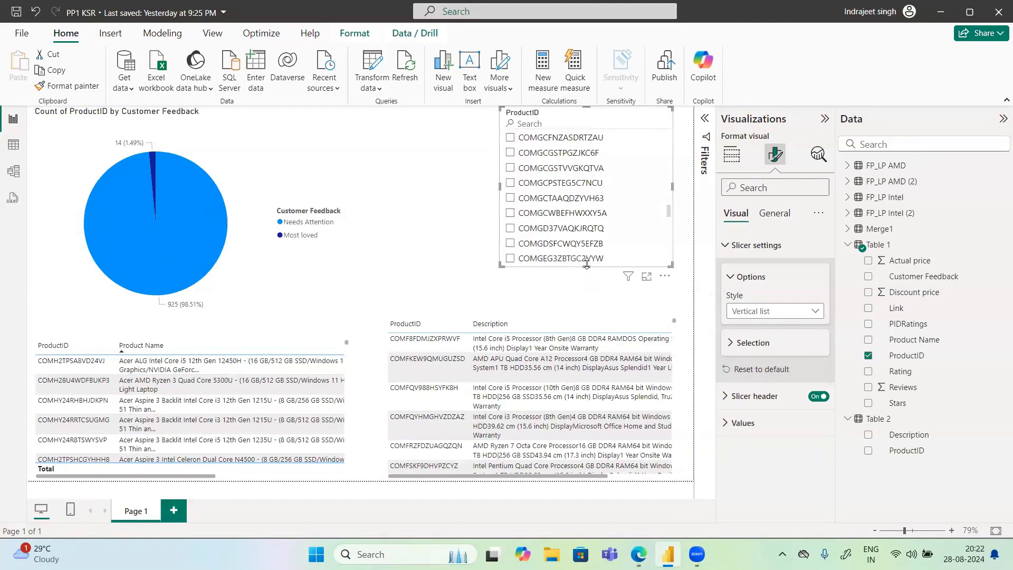
pyautogui.moveTo(586, 264); pyautogui.dragTo(591, 146)
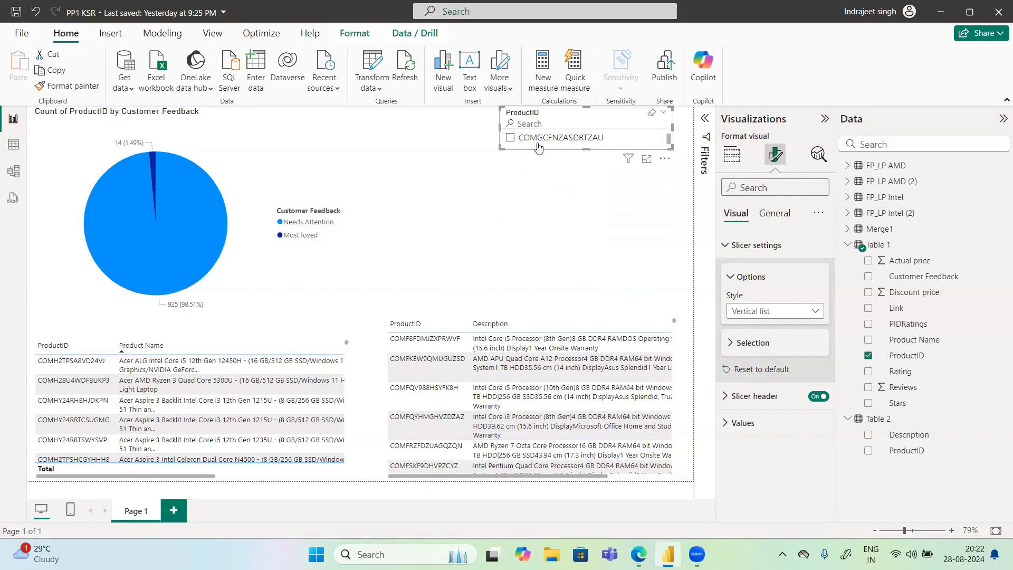
pyautogui.scroll(-5, 516, 142)
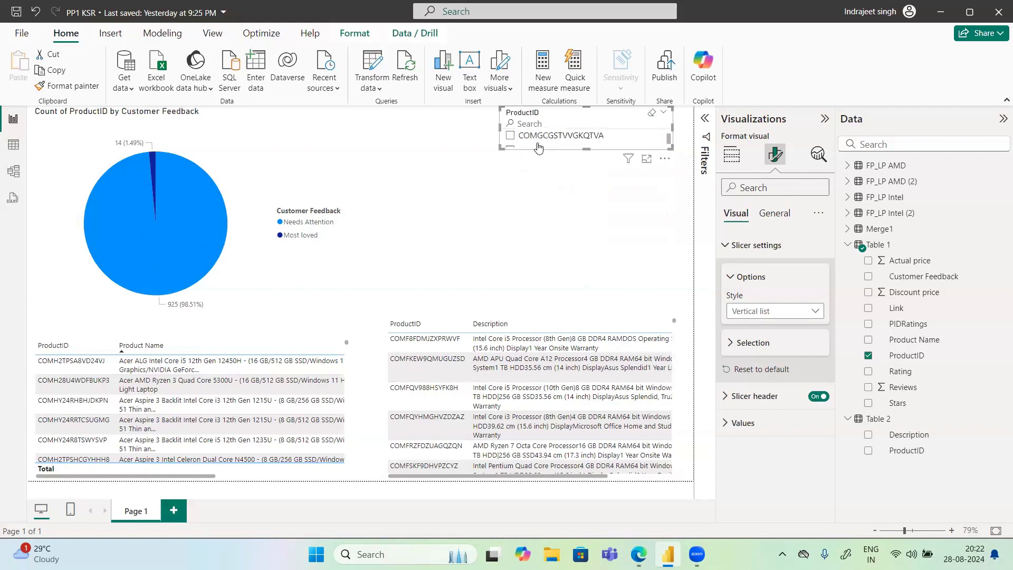
# - Switch the ProductID slicer's style briefly to Tile and set it back to Dropdown
pyautogui.click(751, 312)
pyautogui.click(744, 344)
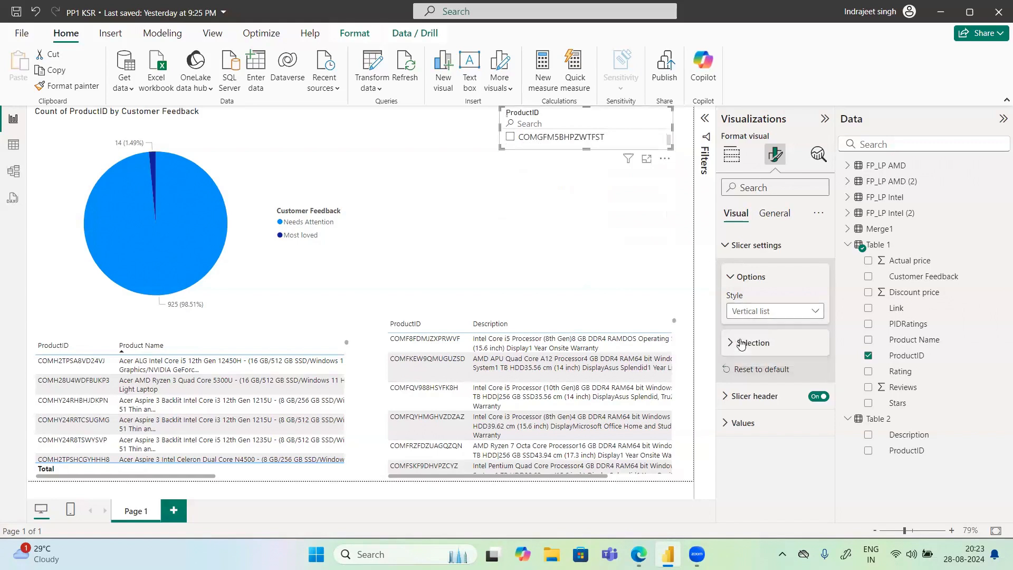
pyautogui.click(746, 313)
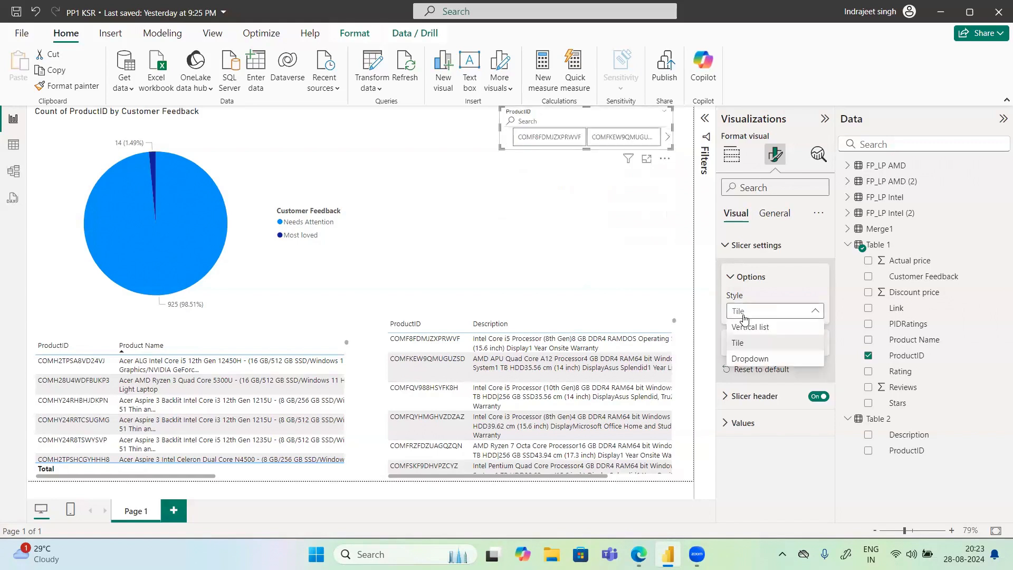
pyautogui.click(749, 359)
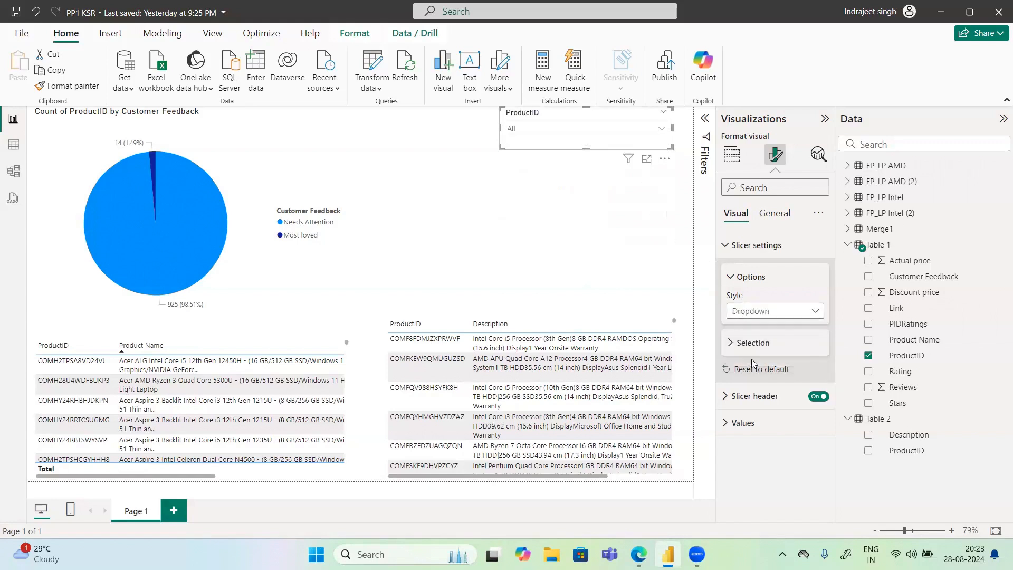
# - Examine the product IDs offered in the slicer's dropdown list and collapse the list
pyautogui.click(533, 130)
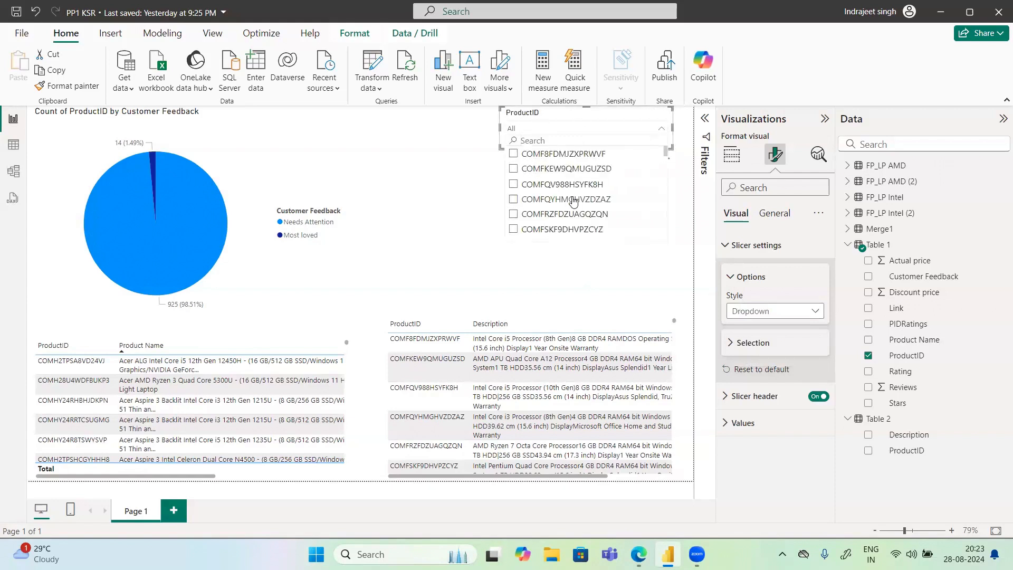
pyautogui.scroll(-10, 573, 201)
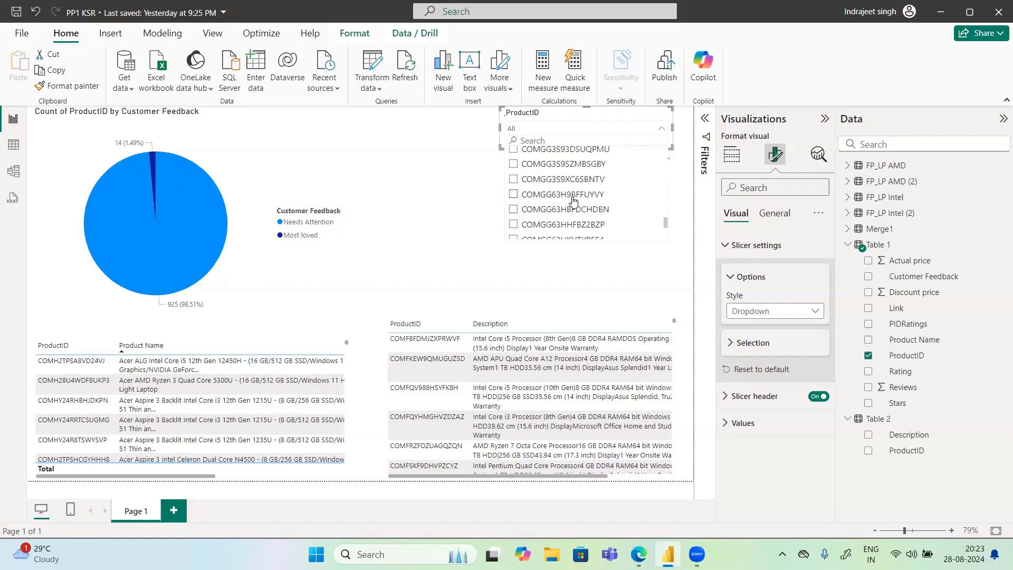
pyautogui.scroll(10, 574, 201)
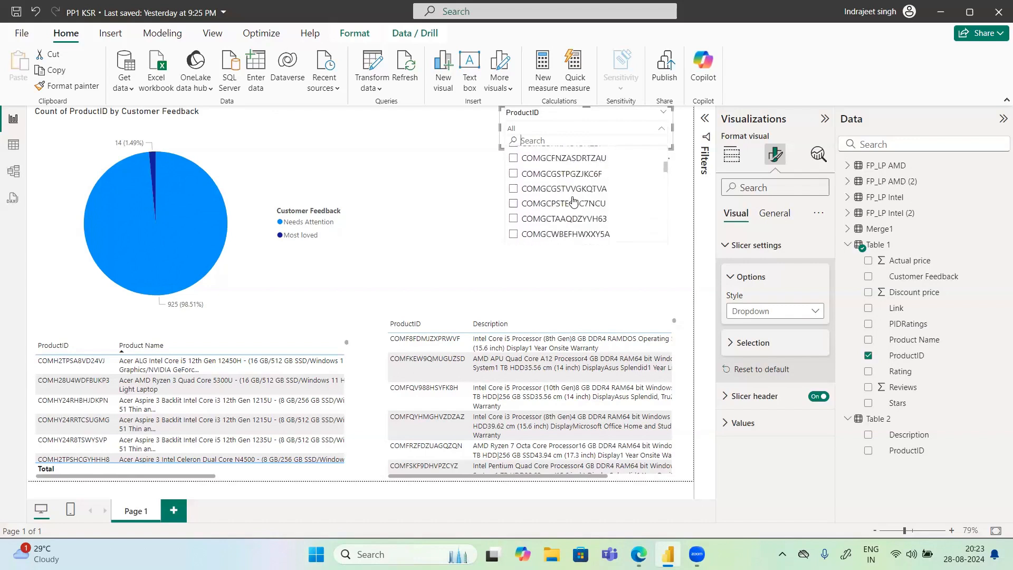
pyautogui.scroll(3, 573, 201)
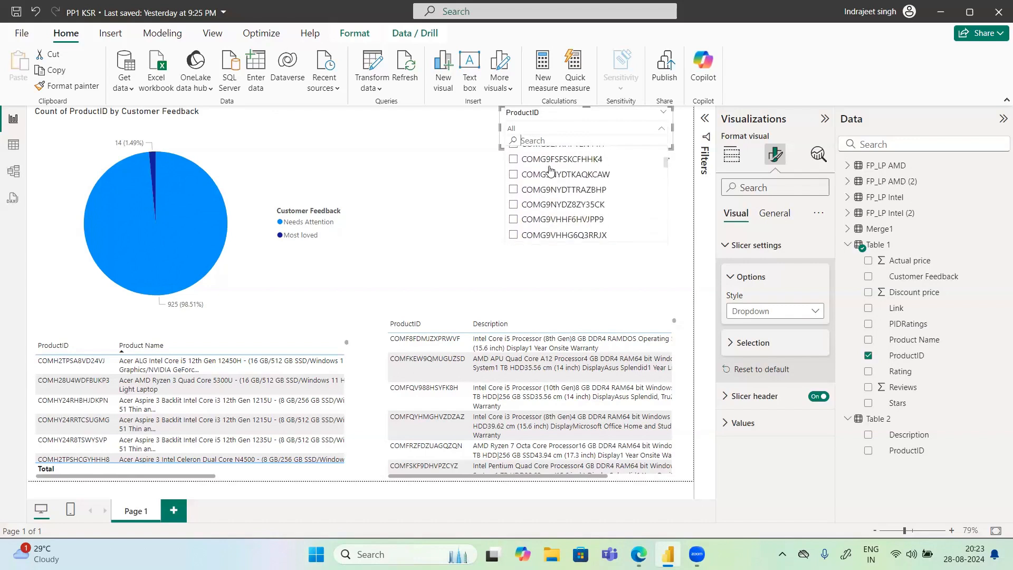
pyautogui.scroll(-5, 549, 164)
pyautogui.scroll(-5, 550, 164)
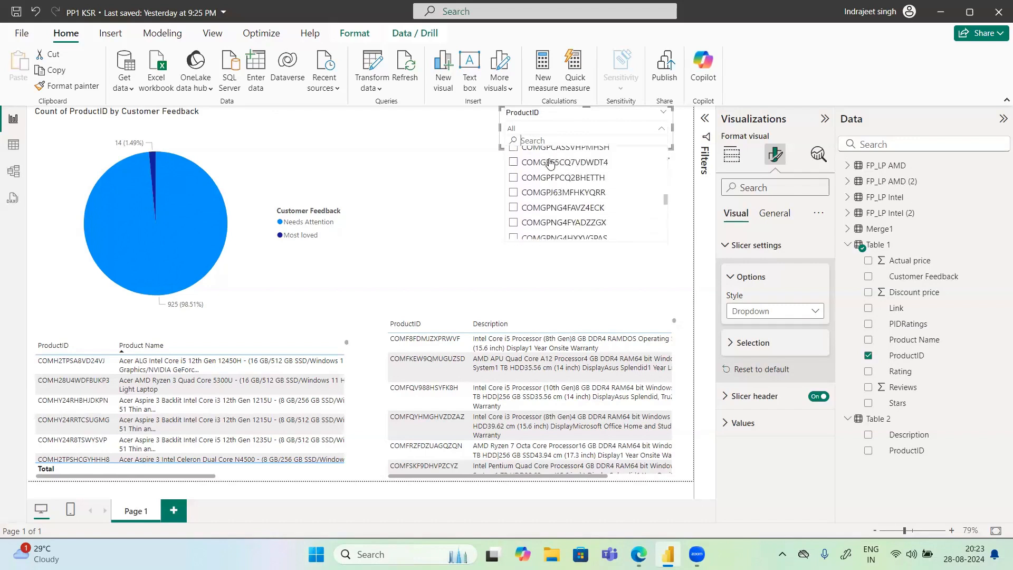
pyautogui.scroll(-5, 549, 164)
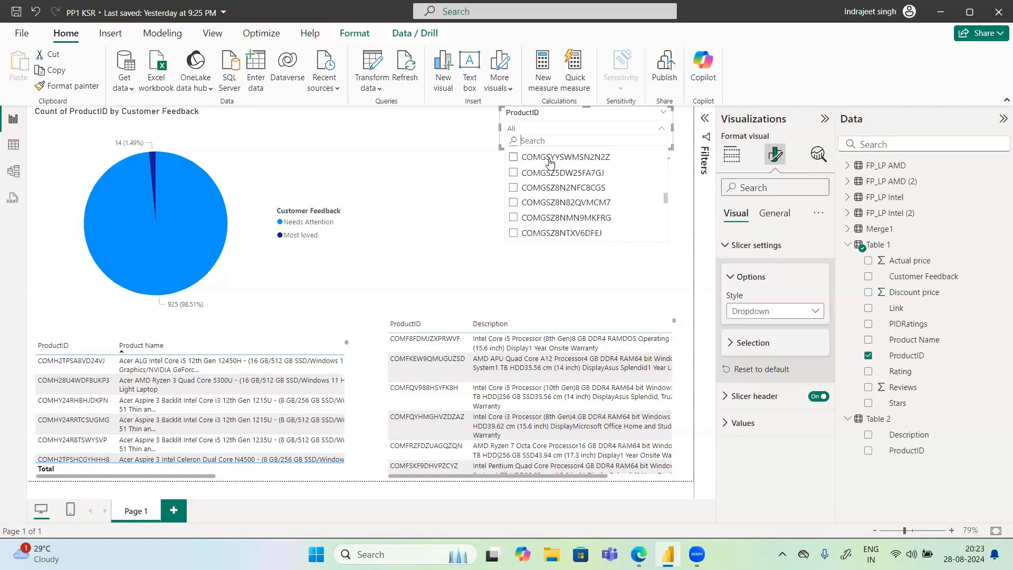
pyautogui.click(554, 135)
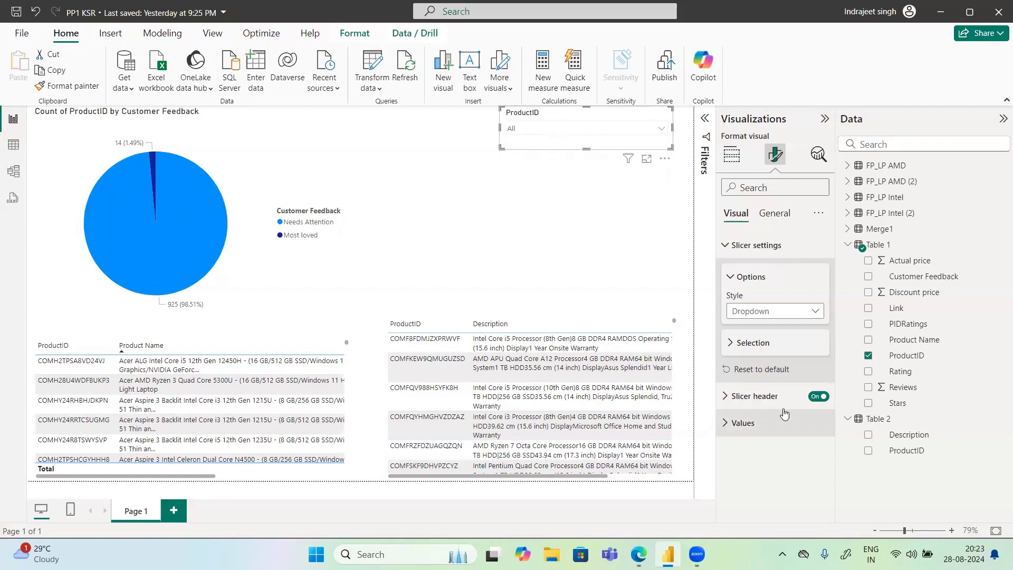
# - Toggle the ProductID slicer's header off and back on, and set its values' font color to dark blue
pyautogui.click(818, 398)
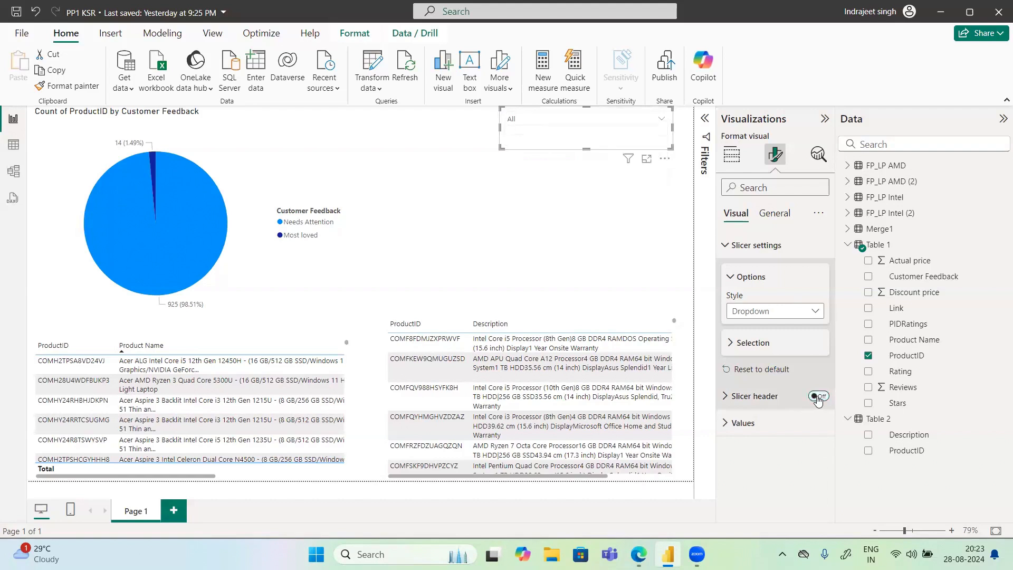
pyautogui.click(817, 398)
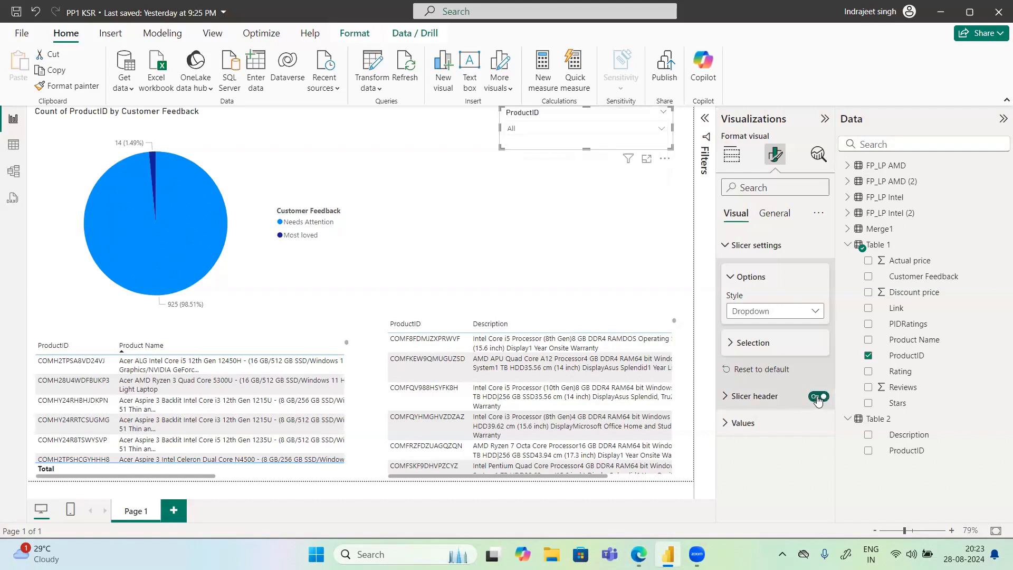
pyautogui.click(744, 423)
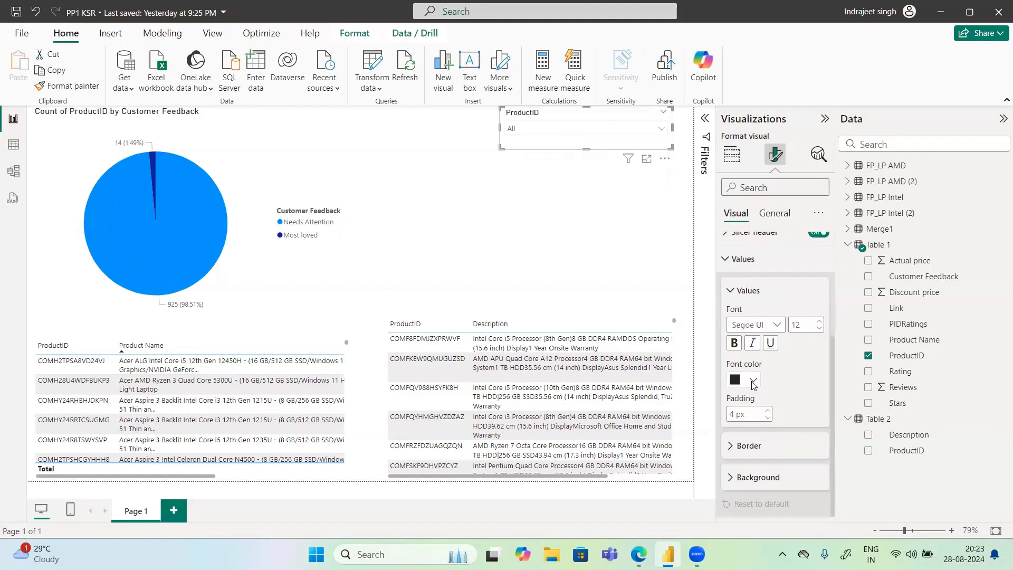
pyautogui.click(754, 380)
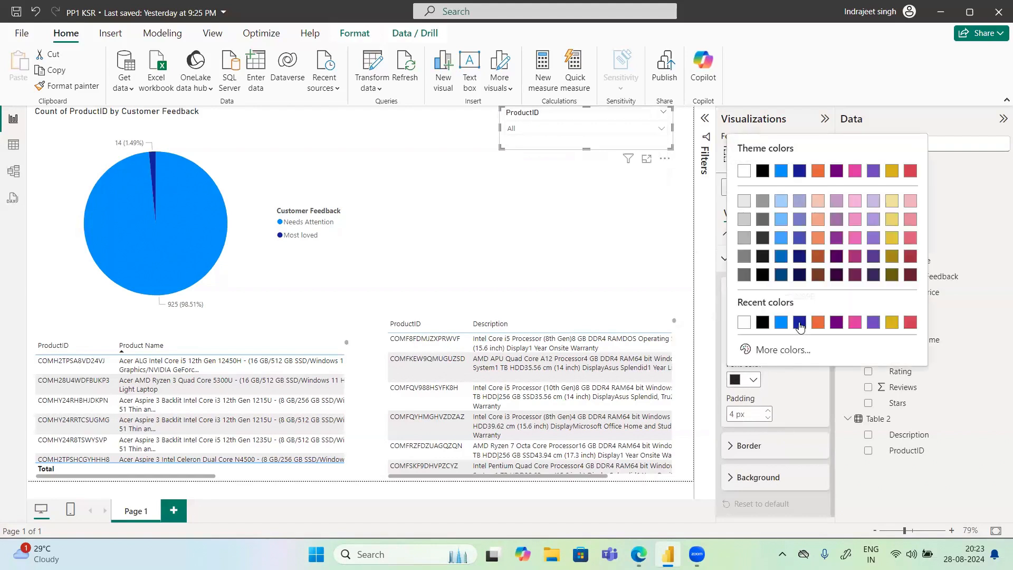
pyautogui.click(799, 323)
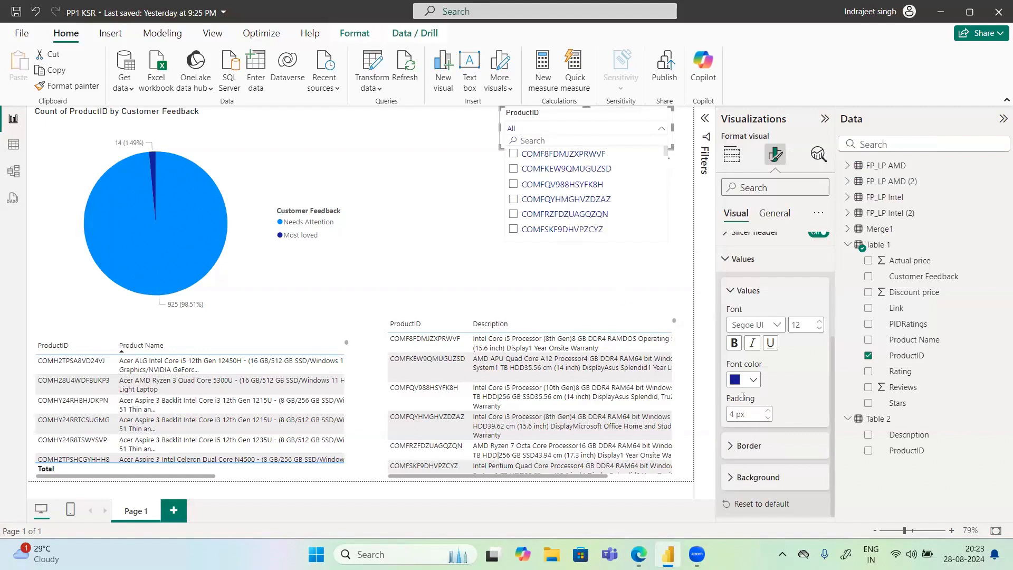
# - Try a bright blue background behind the ProductID slicer's values and check it in the expanded list
pyautogui.click(737, 445)
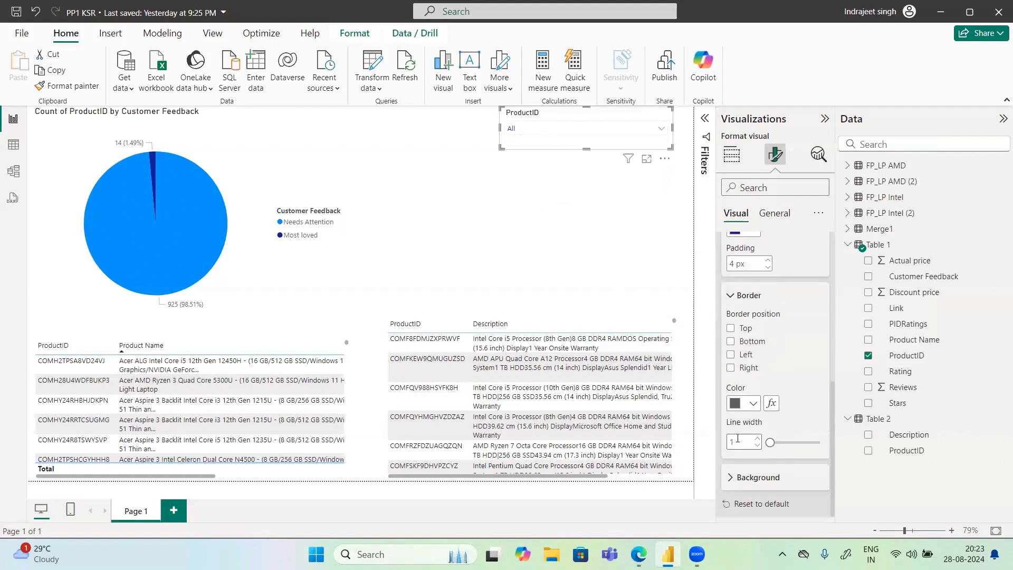
pyautogui.click(735, 477)
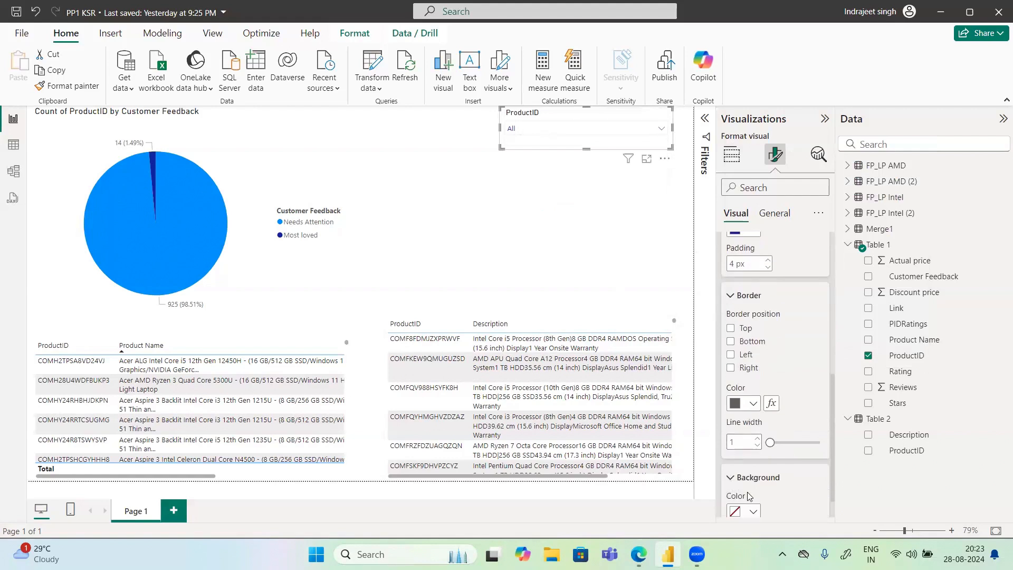
pyautogui.click(751, 478)
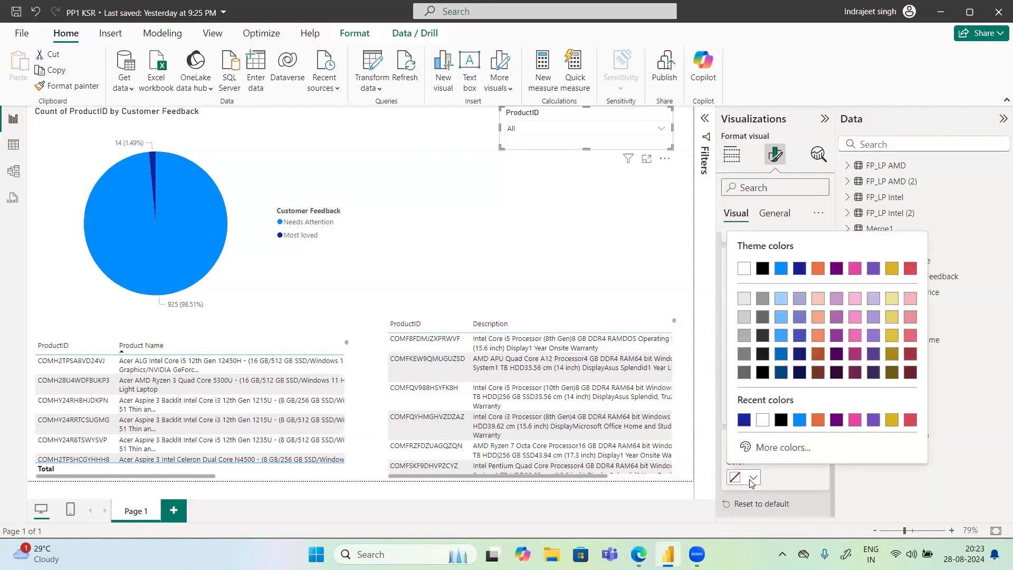
pyautogui.click(799, 420)
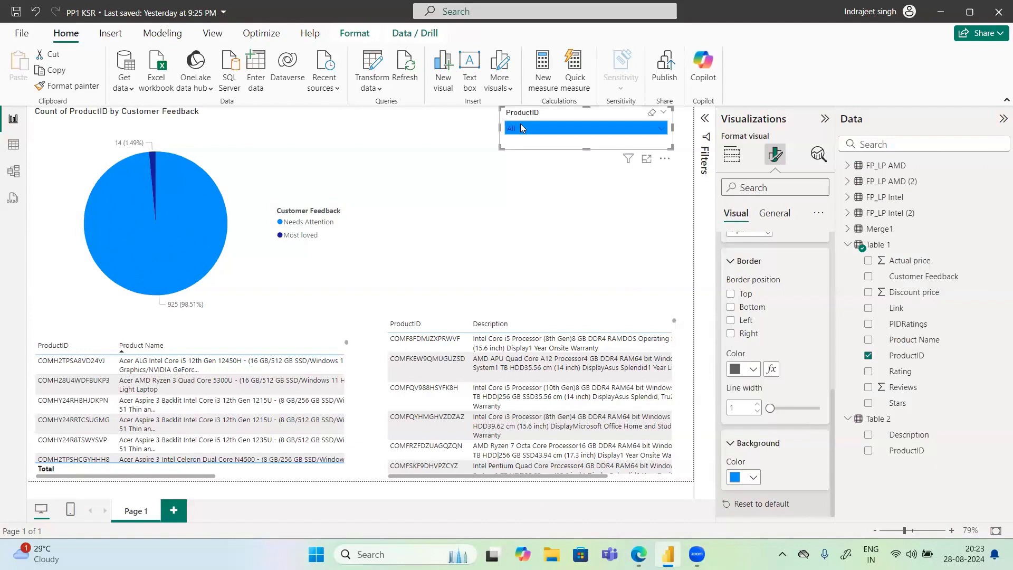
pyautogui.click(520, 125)
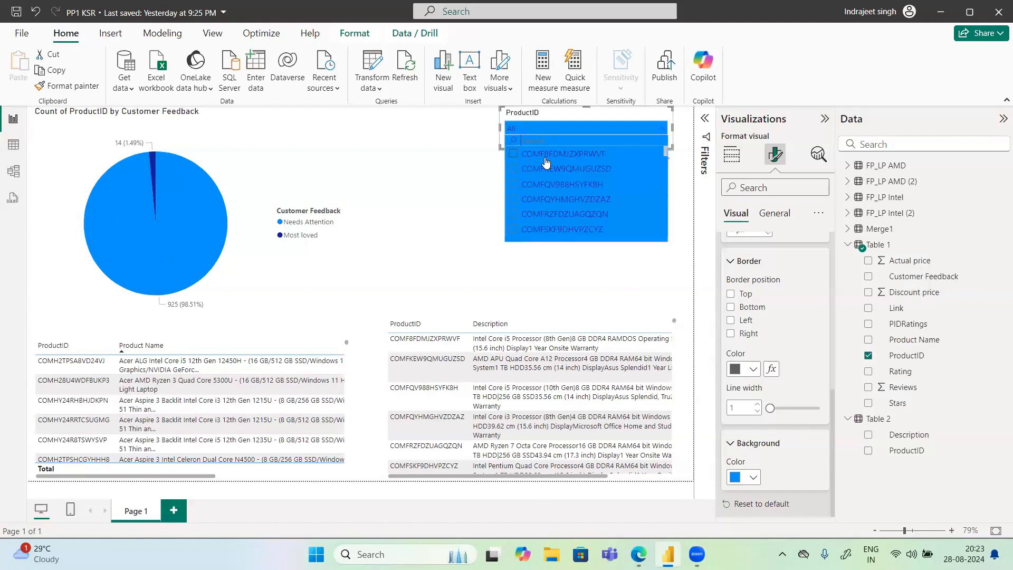
# - Set the background of the ProductID slicer's values to white and expand the list to check it
pyautogui.click(753, 477)
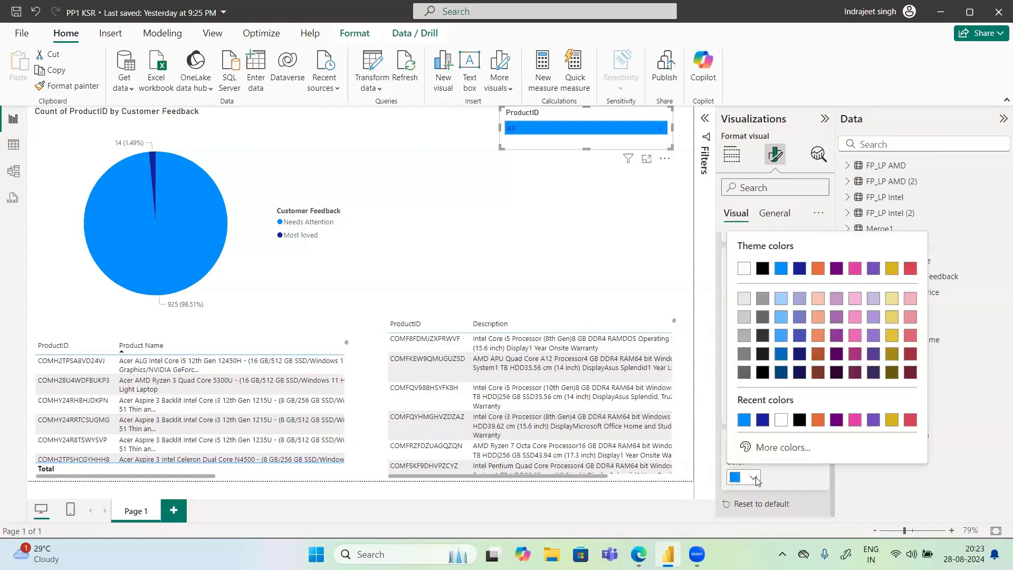
pyautogui.click(782, 420)
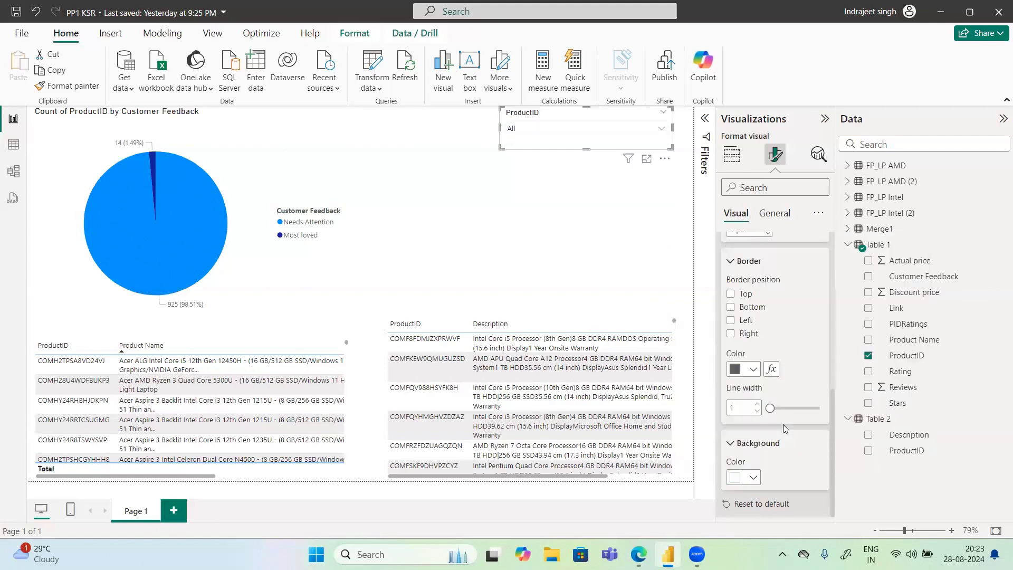
pyautogui.click(537, 132)
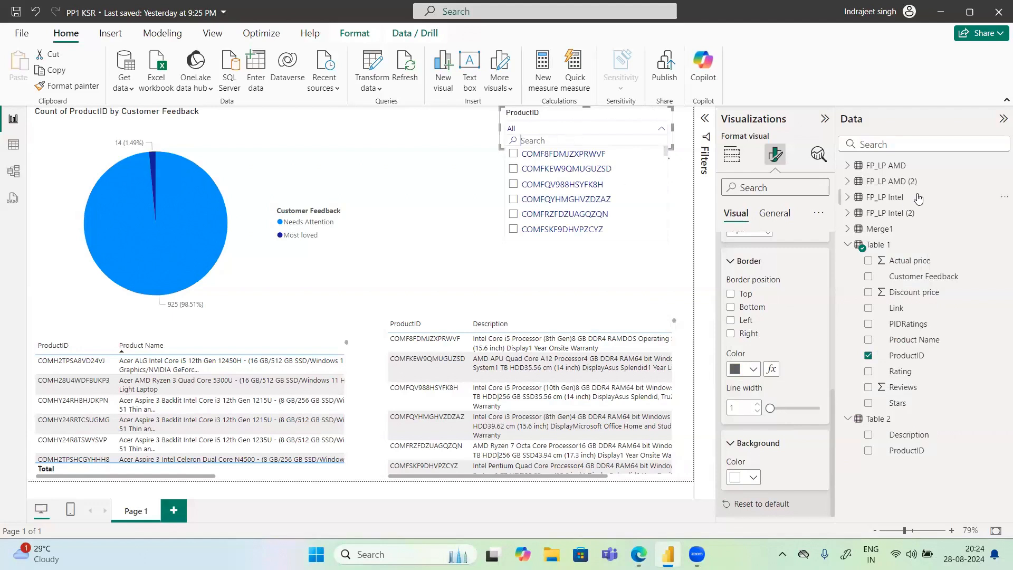
# - Try black as the ProductID slicer's overall background effect, return it to white, and deselect the slicer
pyautogui.click(761, 214)
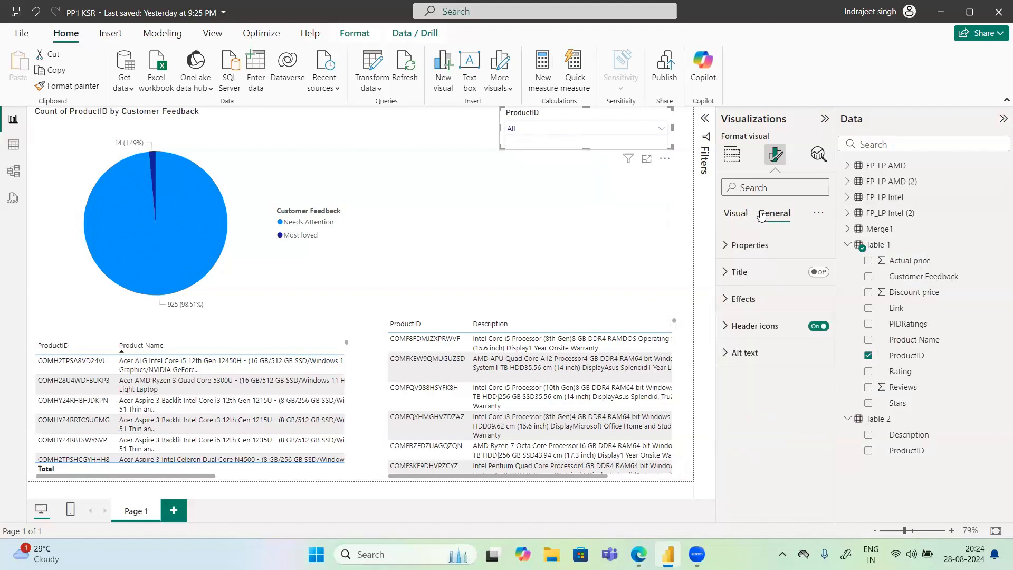
pyautogui.click(729, 274)
pyautogui.click(729, 276)
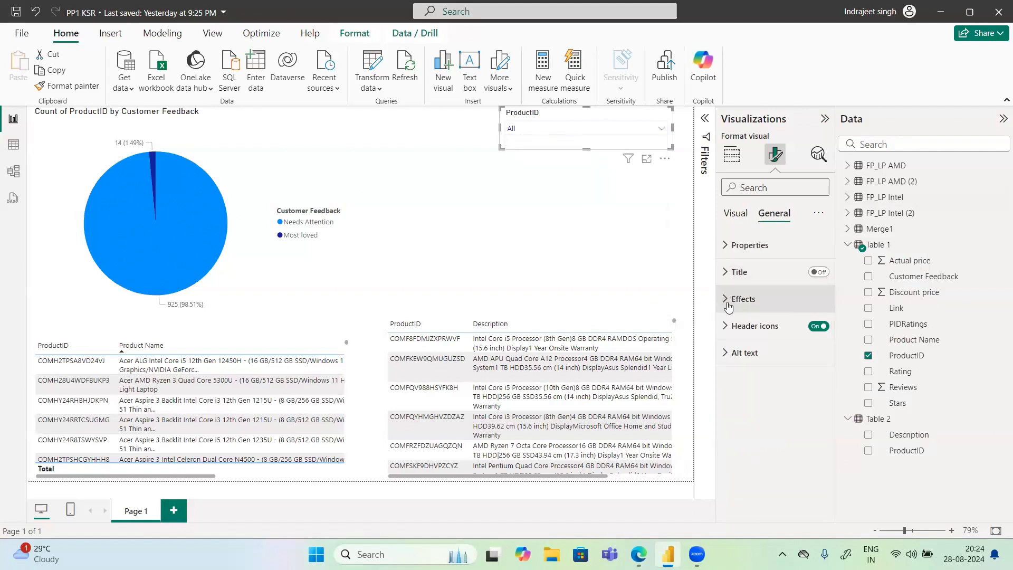
pyautogui.click(728, 300)
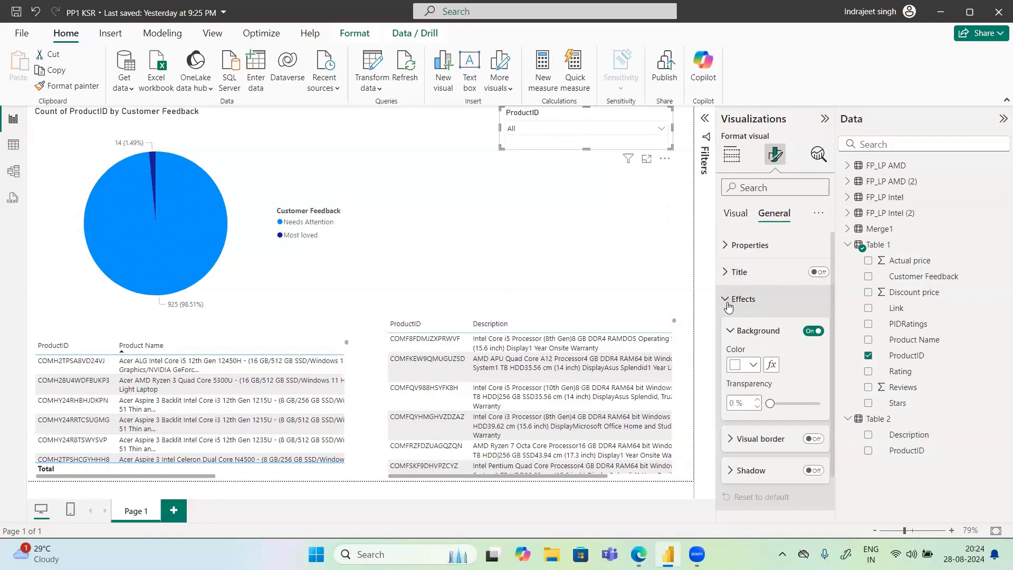
pyautogui.click(748, 365)
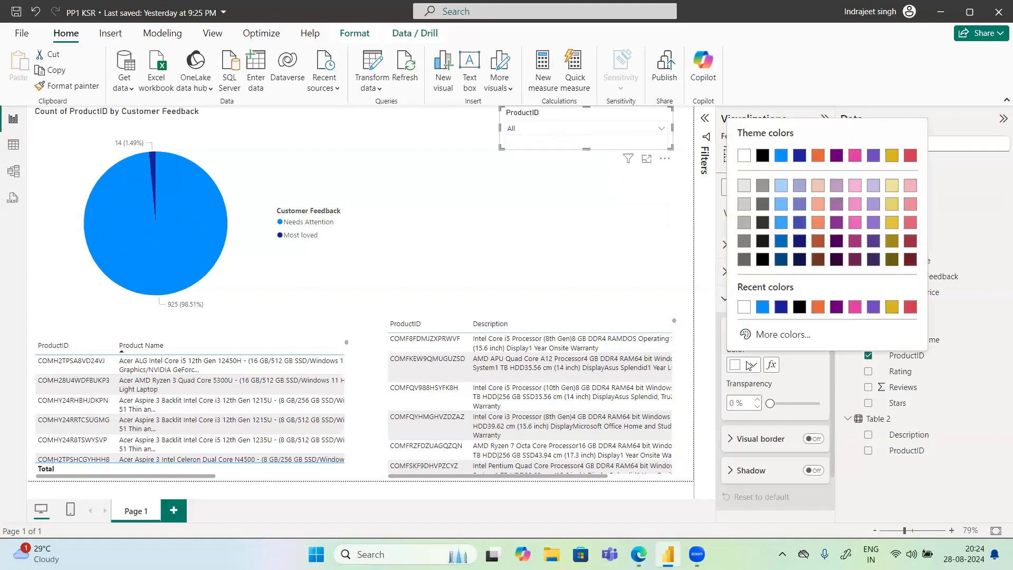
pyautogui.click(799, 308)
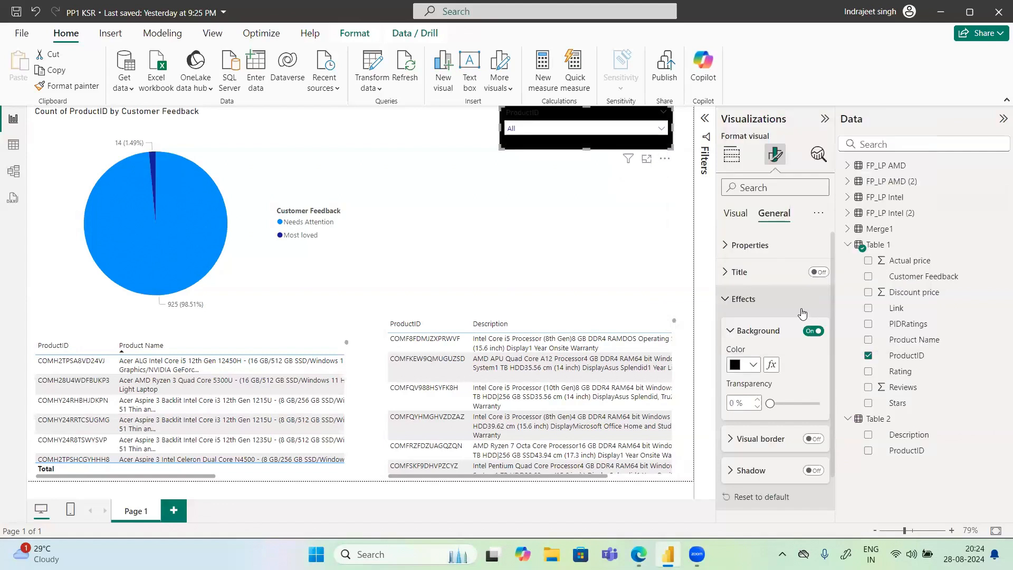
pyautogui.click(753, 364)
pyautogui.click(764, 311)
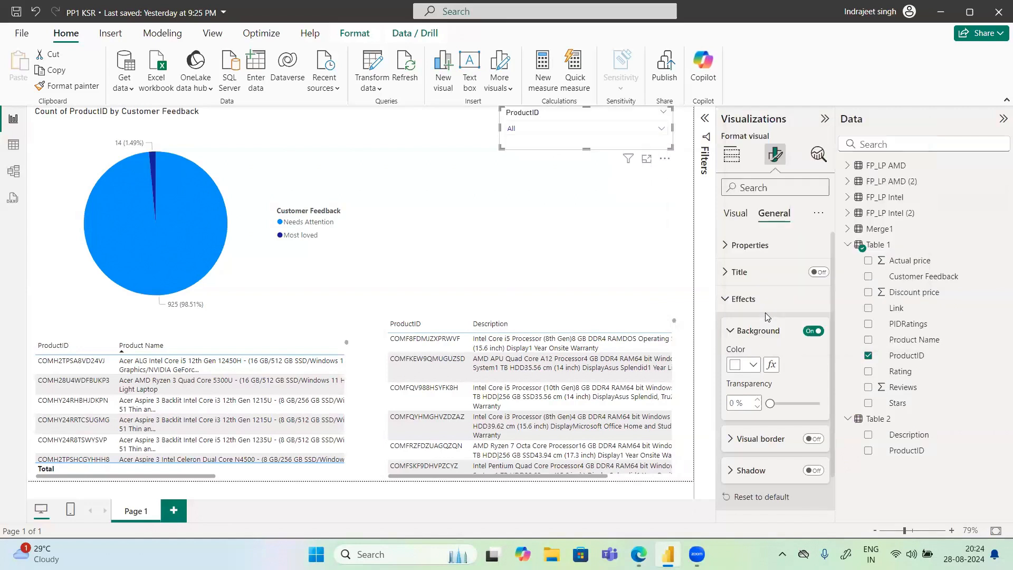
pyautogui.scroll(-1, 730, 431)
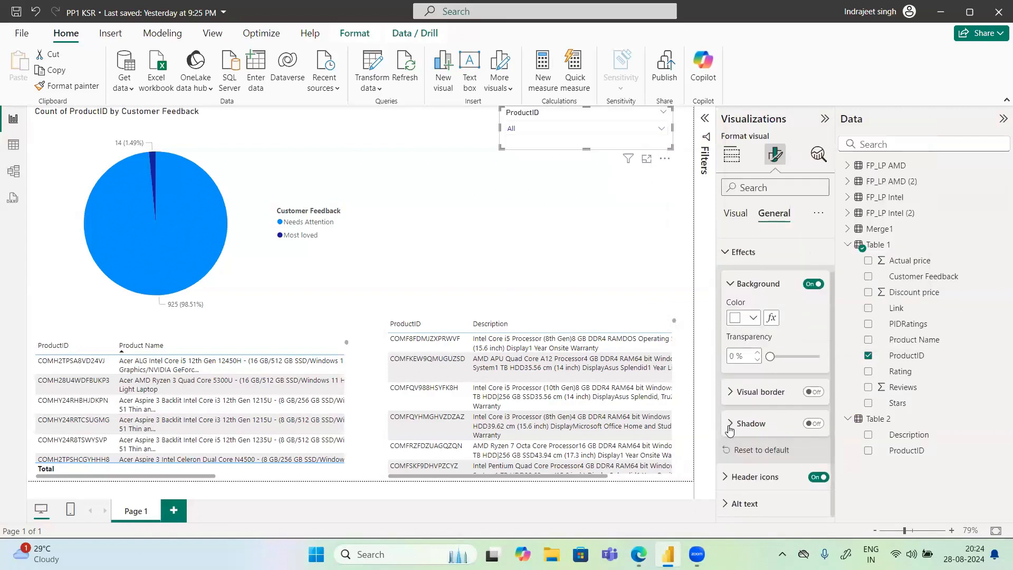
pyautogui.click(502, 204)
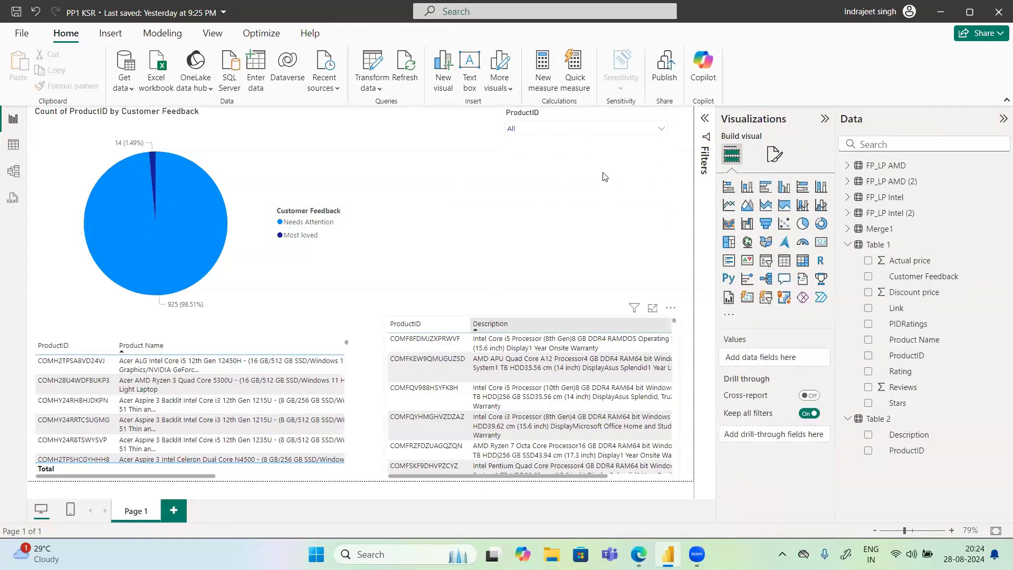
# - Turn on the visual border effect for the ProductID slicer and deselect it to view the frame
pyautogui.click(590, 144)
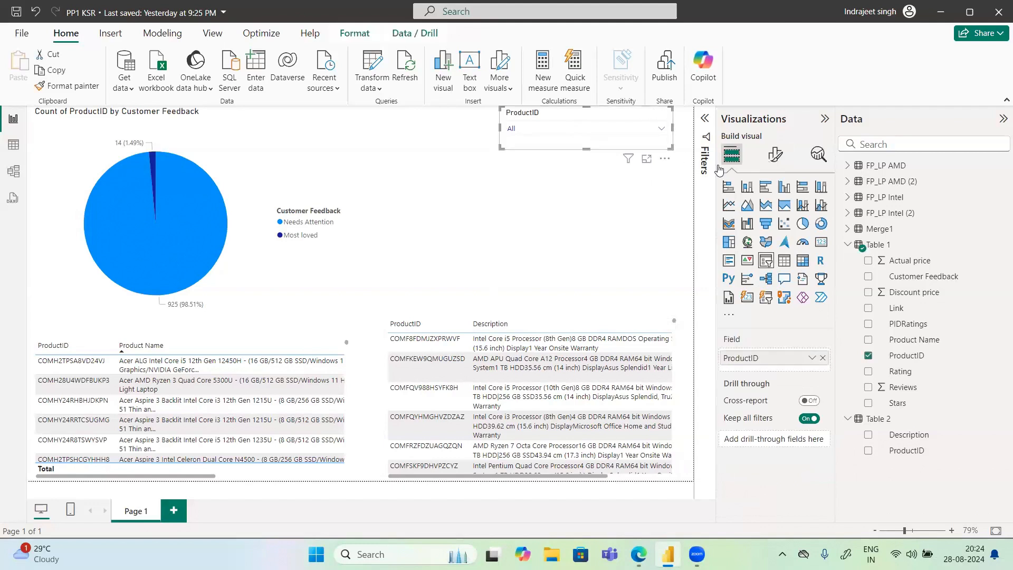
pyautogui.click(780, 160)
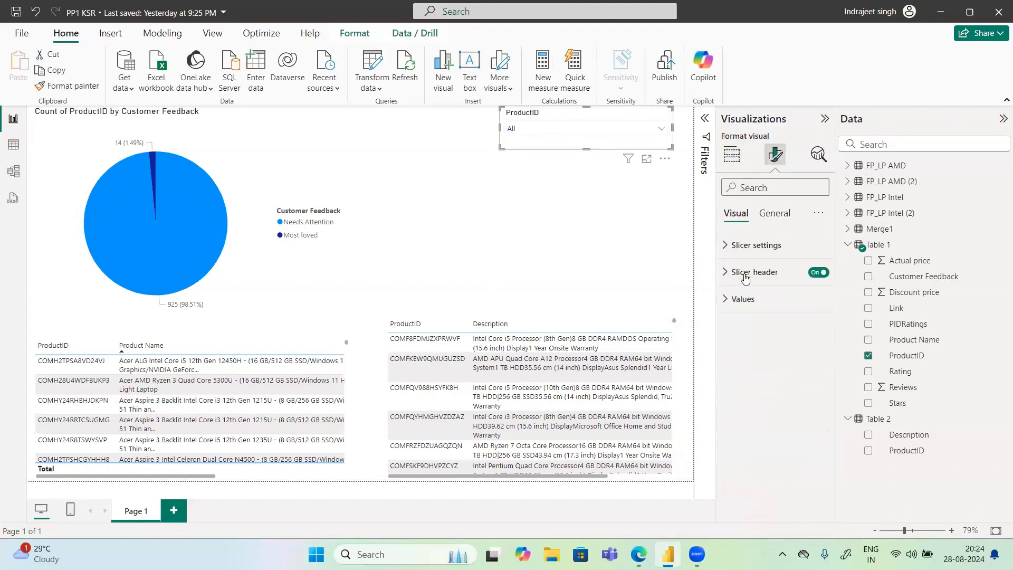
pyautogui.click(773, 214)
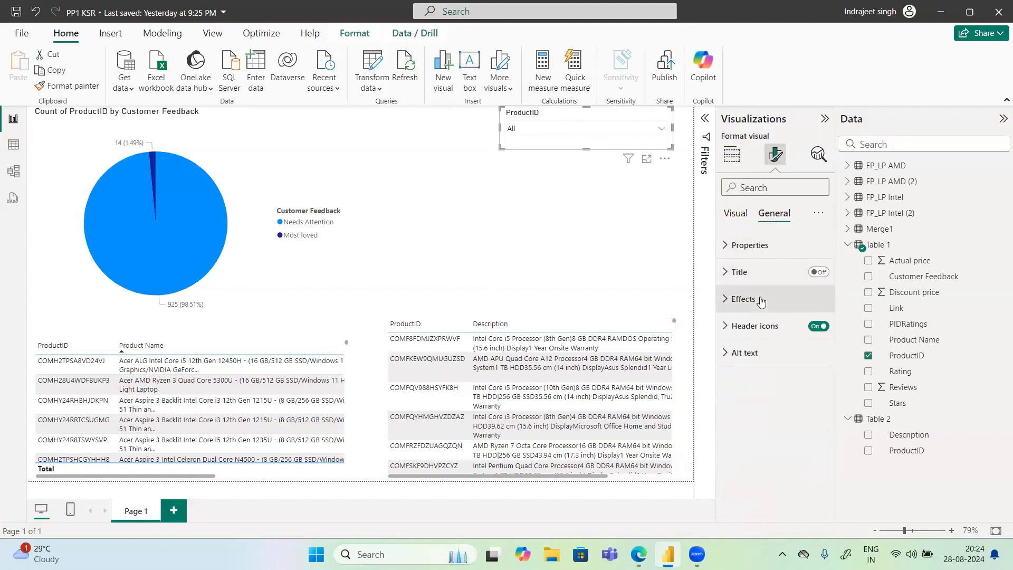
pyautogui.click(738, 299)
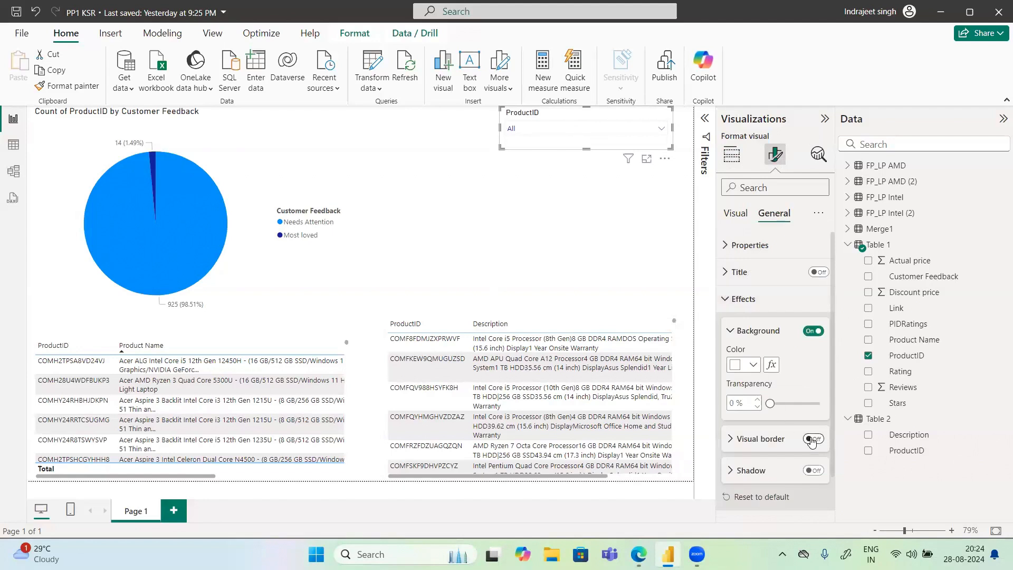
pyautogui.click(681, 140)
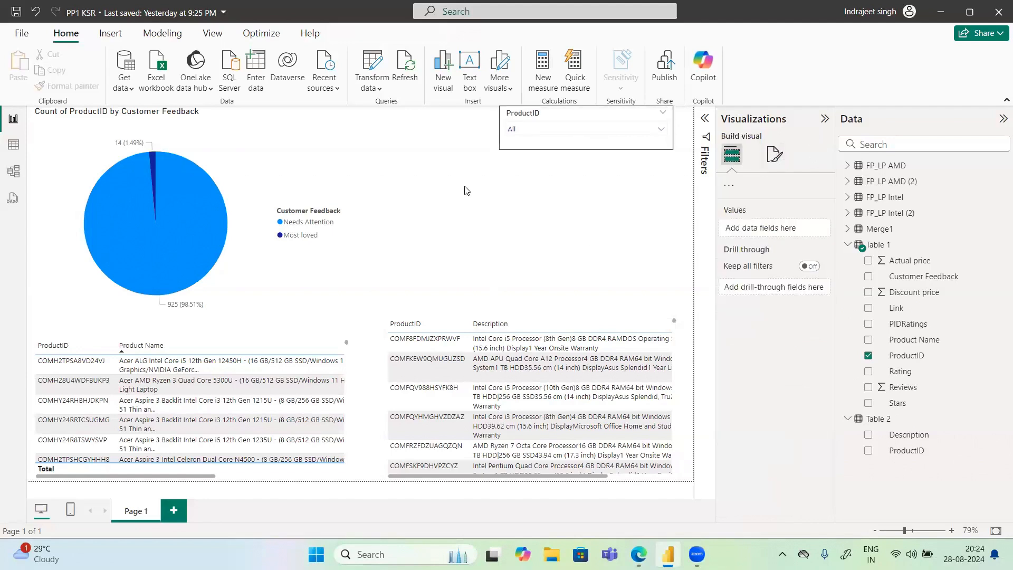
# - Reselect the ProductID slicer and turn on its shadow effect
pyautogui.click(670, 146)
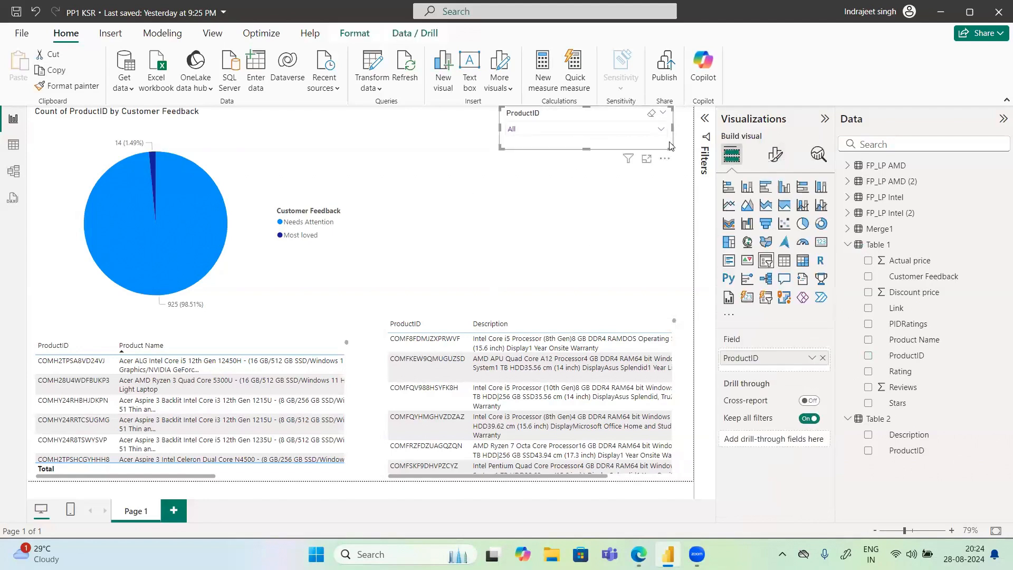
pyautogui.click(774, 166)
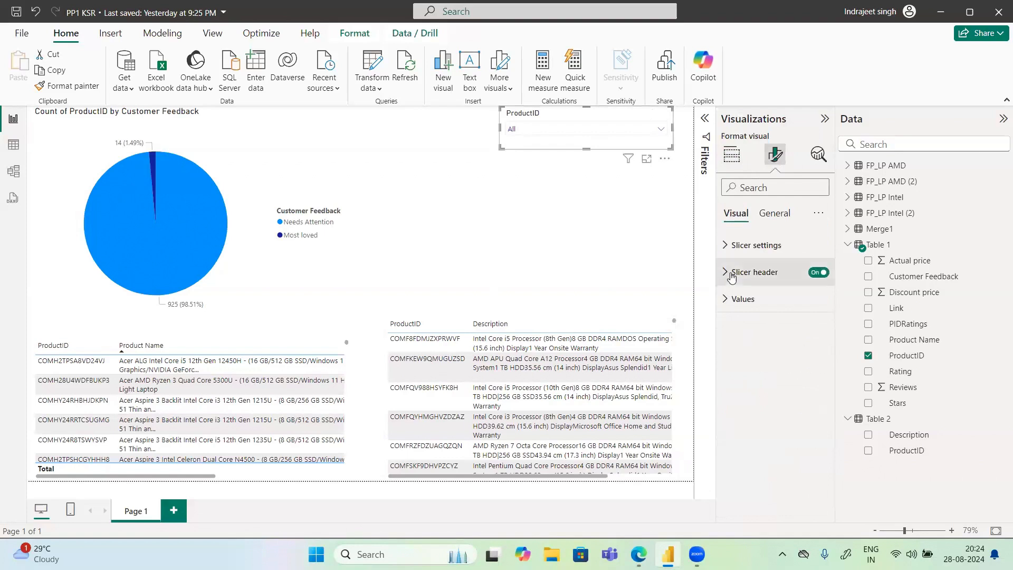
pyautogui.click(771, 215)
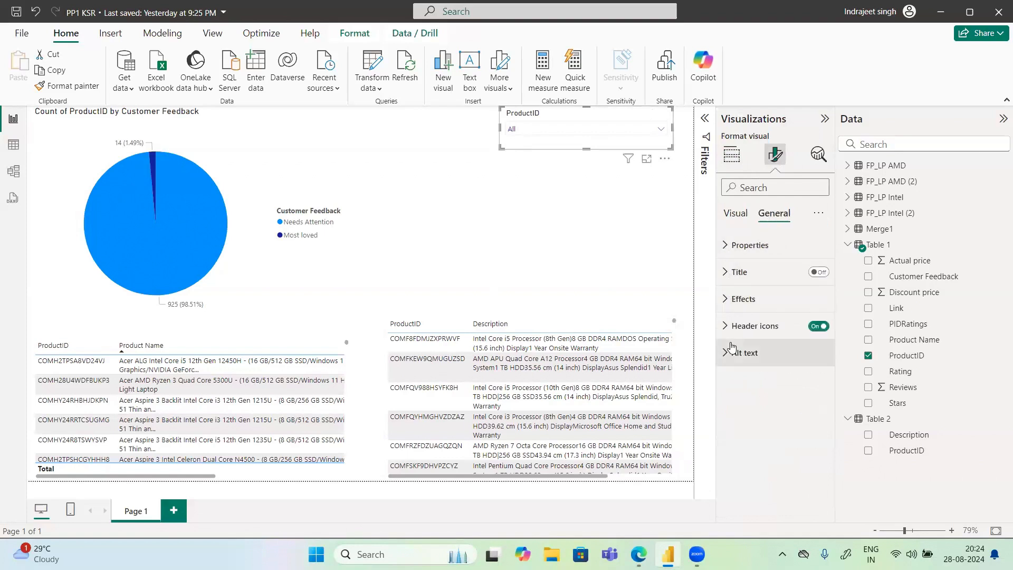
pyautogui.click(731, 300)
pyautogui.scroll(-1, 790, 445)
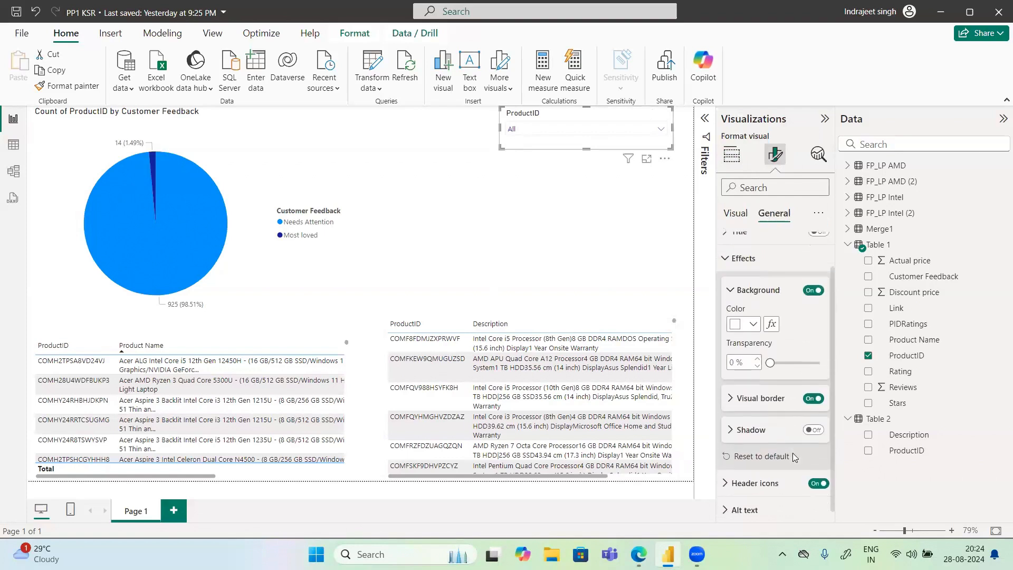
pyautogui.click(813, 424)
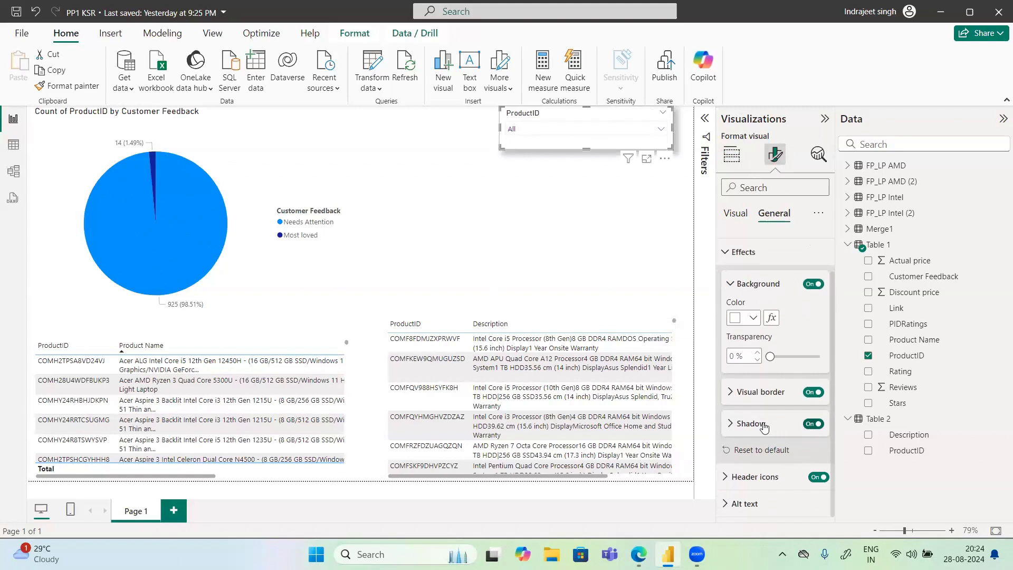
# - Set the offset of the ProductID slicer's shadow to Inside and deselect the slicer
pyautogui.click(738, 429)
pyautogui.scroll(-2, 765, 432)
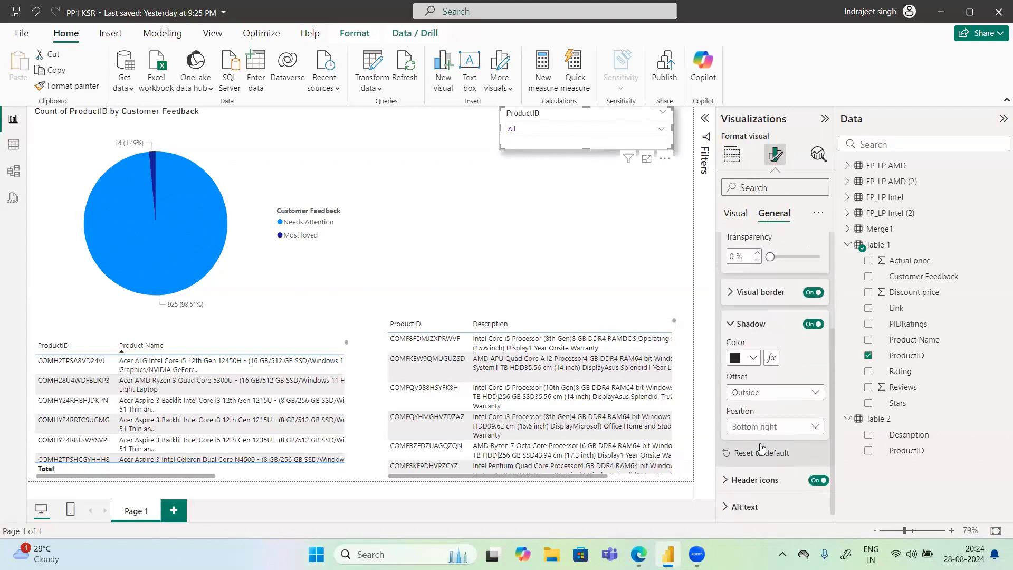
pyautogui.click(781, 397)
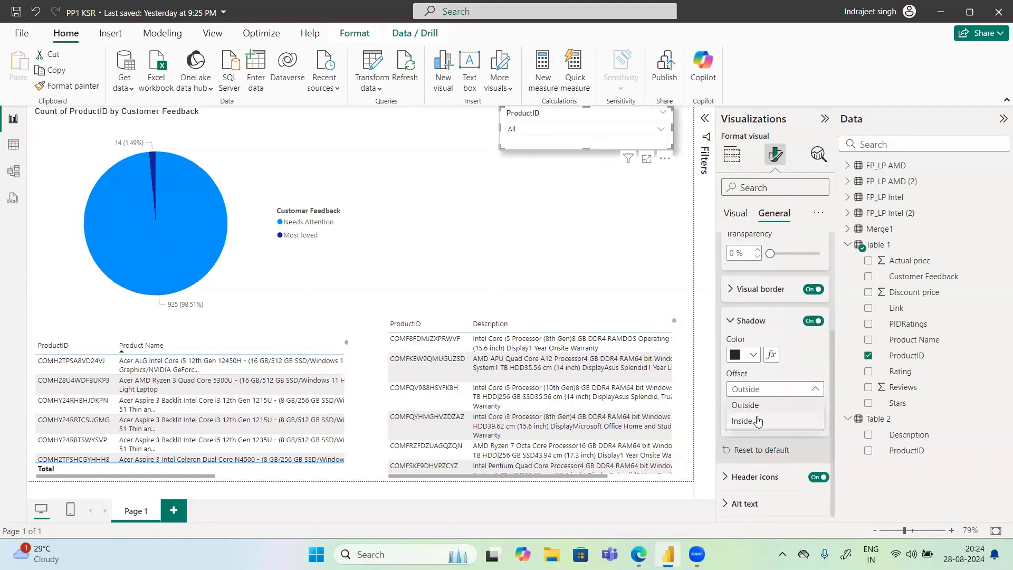
pyautogui.click(758, 421)
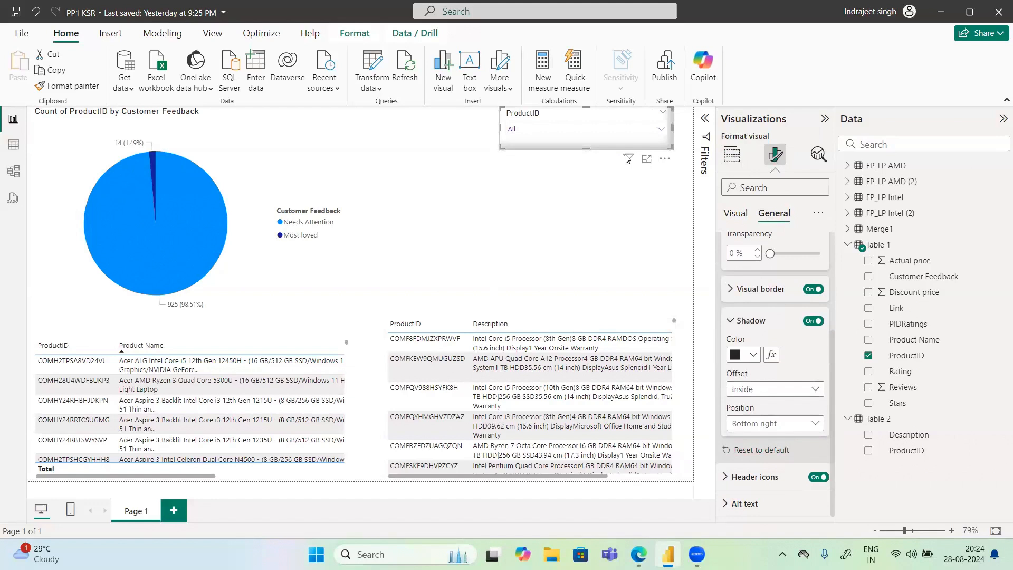
pyautogui.click(547, 182)
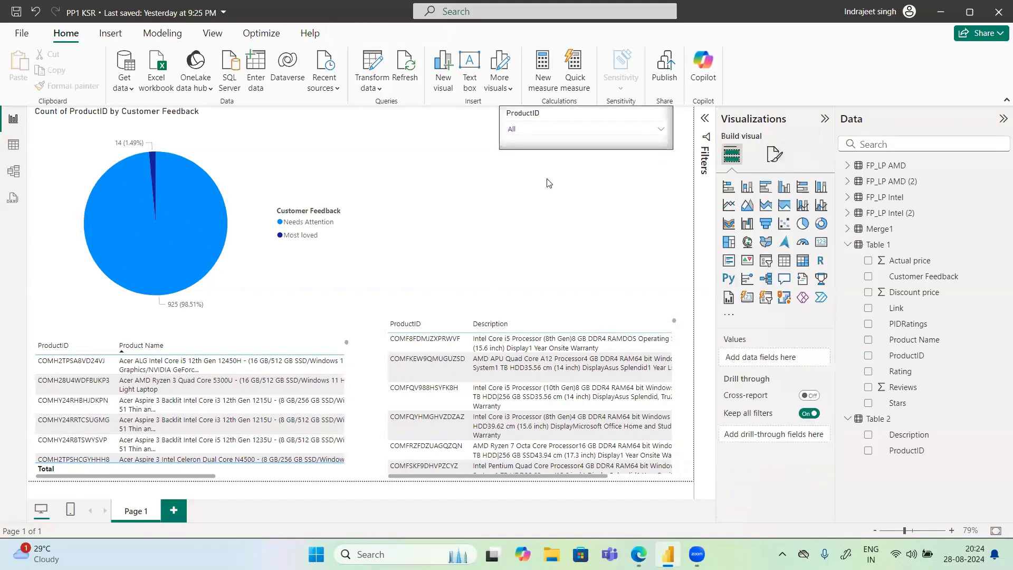
# - Reselect the ProductID slicer and open its general effects settings
pyautogui.click(664, 148)
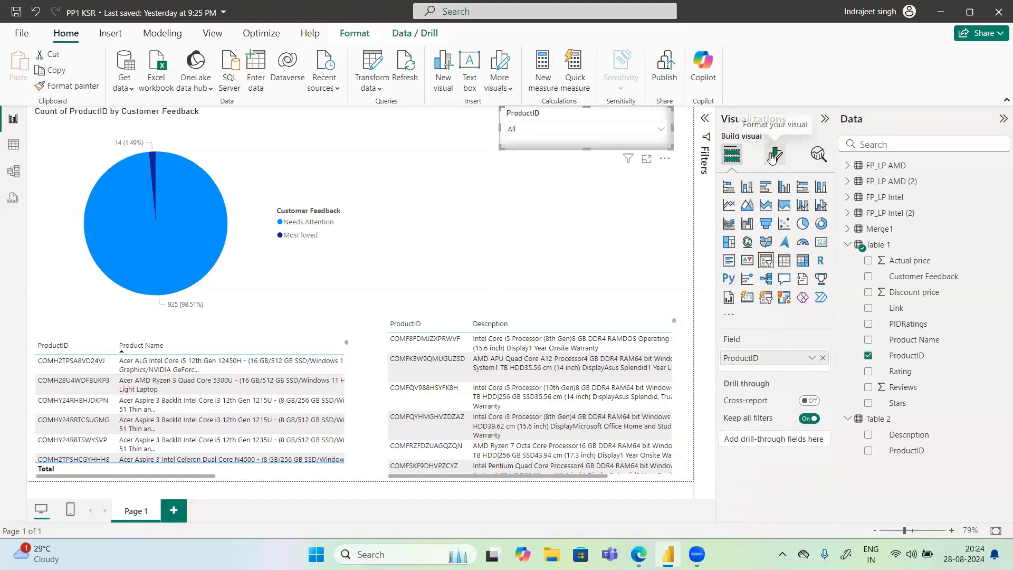
pyautogui.click(766, 161)
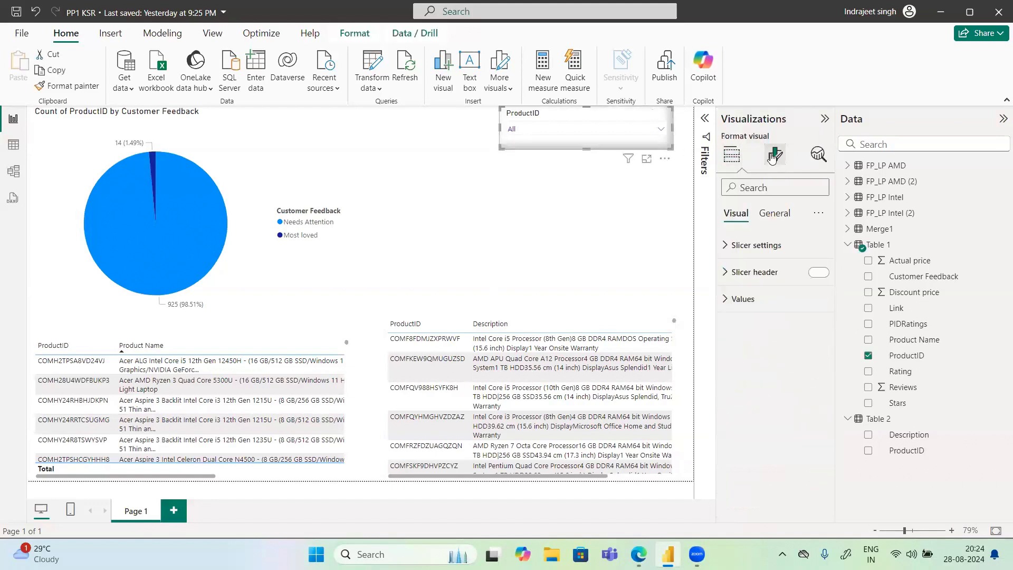
pyautogui.click(774, 214)
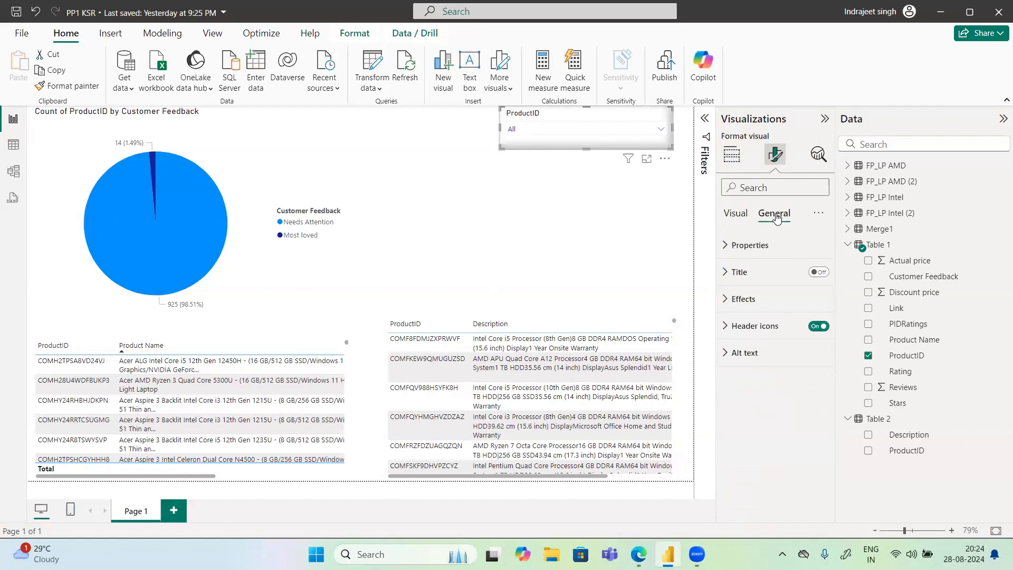
pyautogui.click(739, 299)
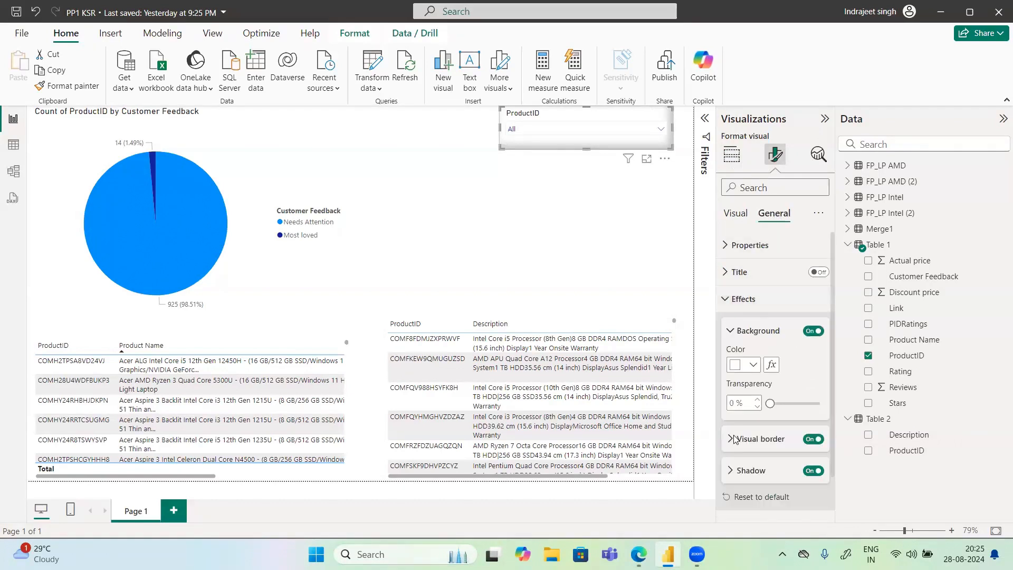
# - Set the ProductID slicer's shadow position to Top left
pyautogui.click(744, 475)
pyautogui.scroll(-3, 767, 474)
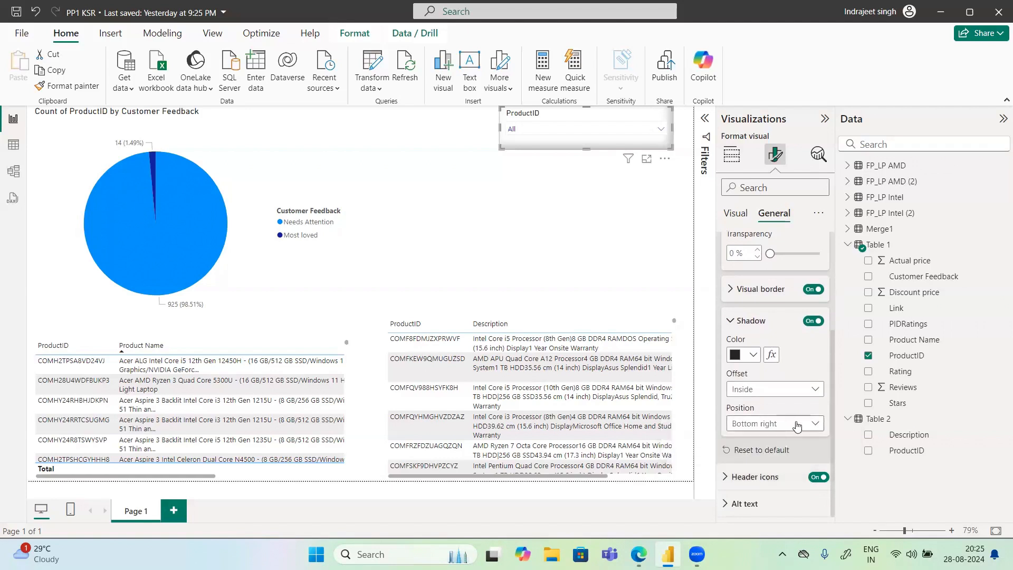
pyautogui.click(796, 425)
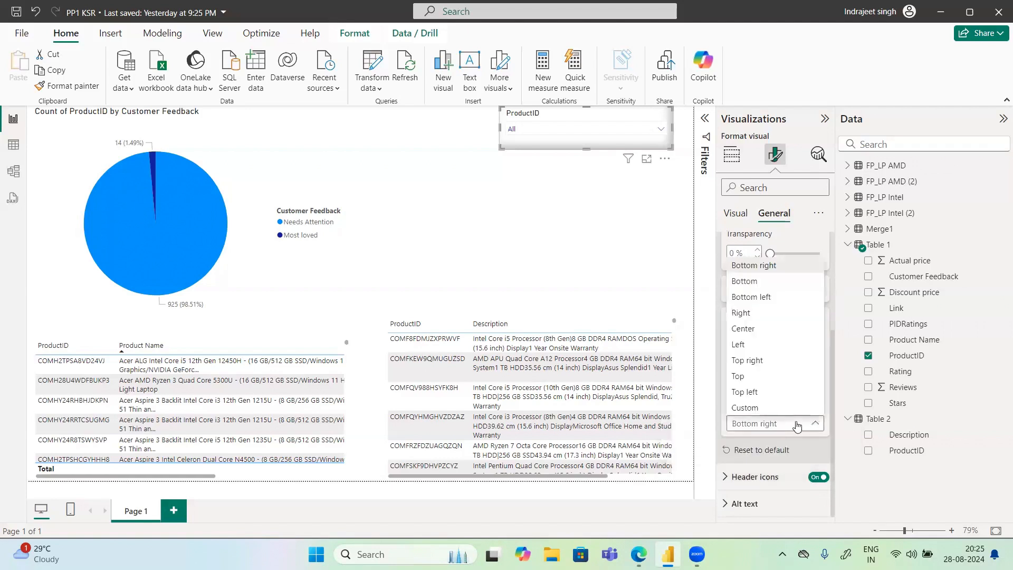
pyautogui.click(750, 345)
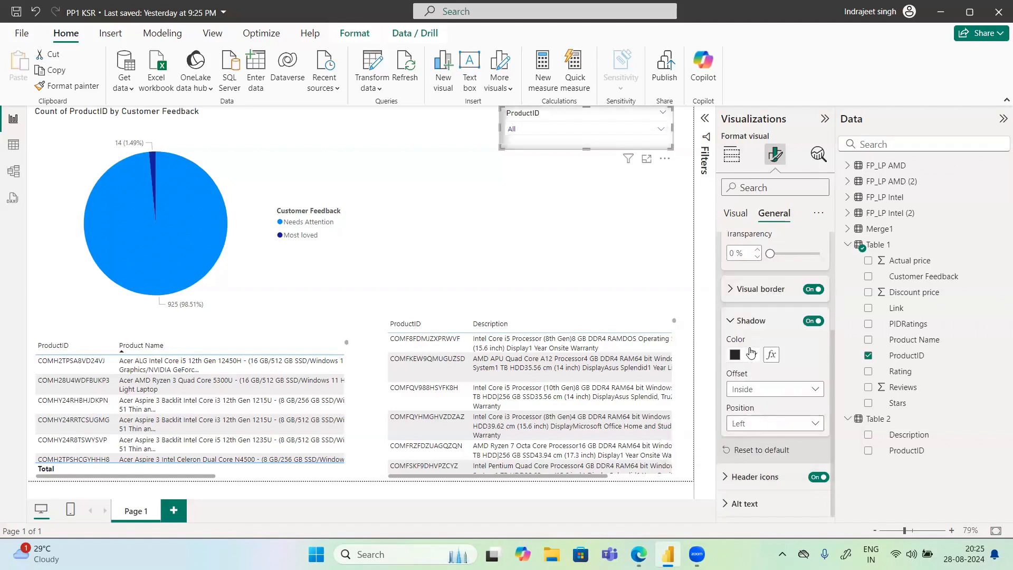
pyautogui.click(772, 426)
pyautogui.click(760, 390)
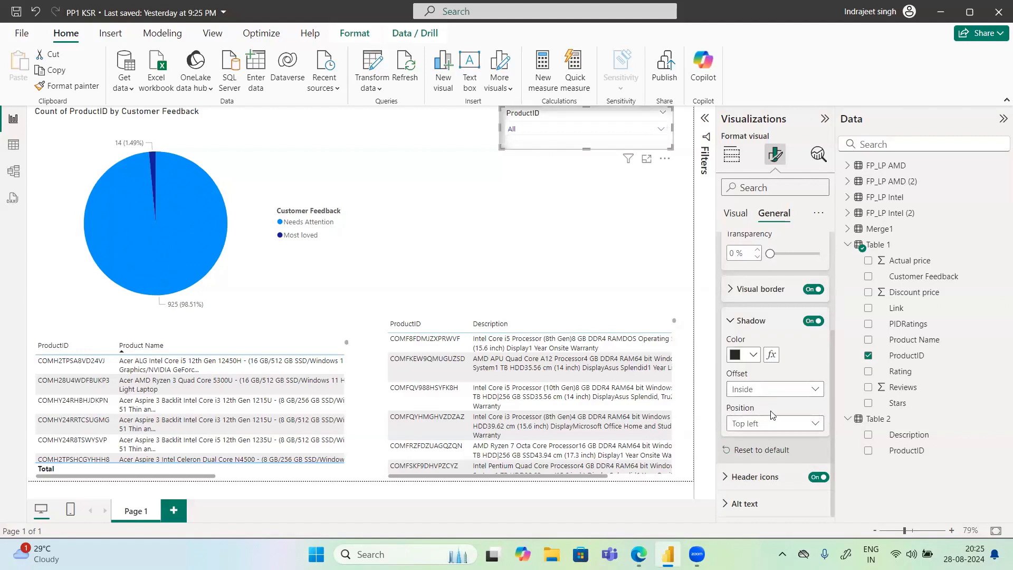
# - Return to the visual-building options and check the ProductID slicer's list of values, leaving all products included
pyautogui.click(730, 156)
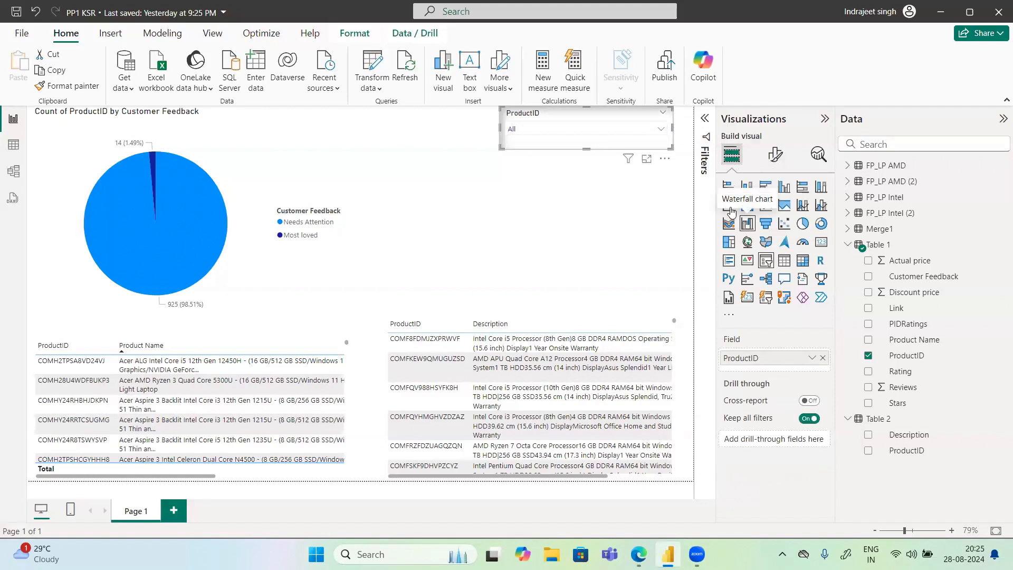
pyautogui.click(561, 131)
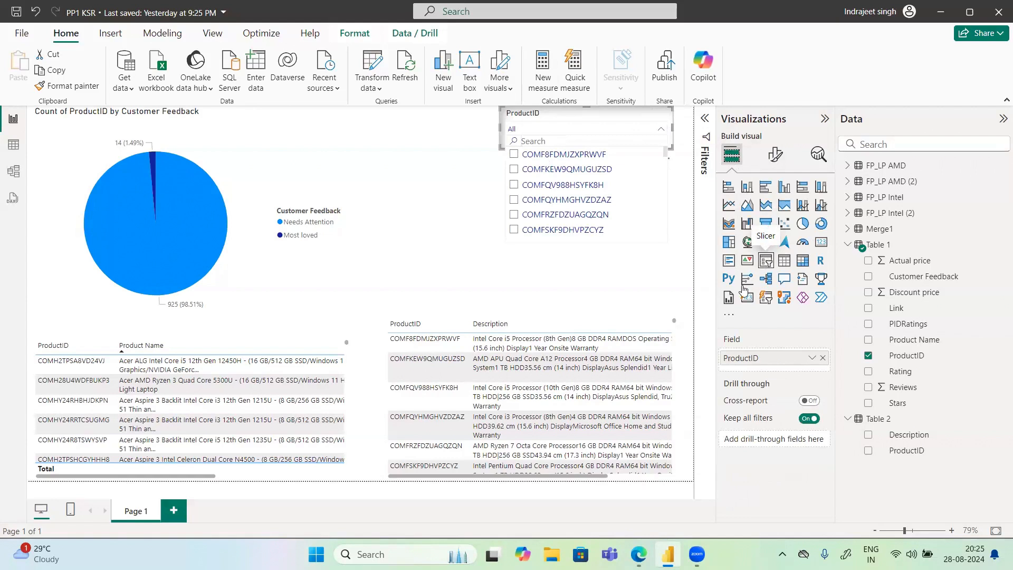
pyautogui.click(545, 286)
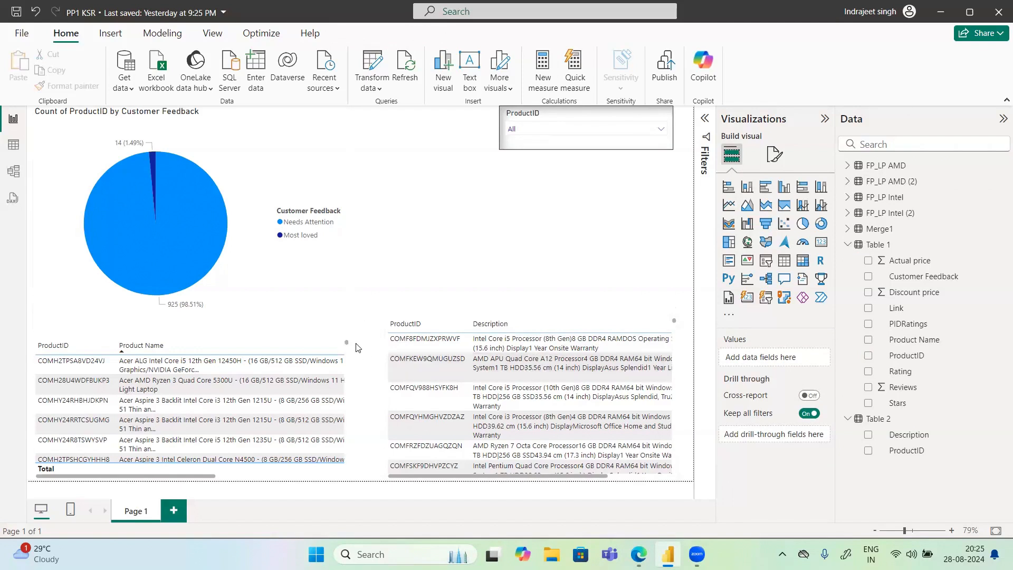
pyautogui.click(677, 357)
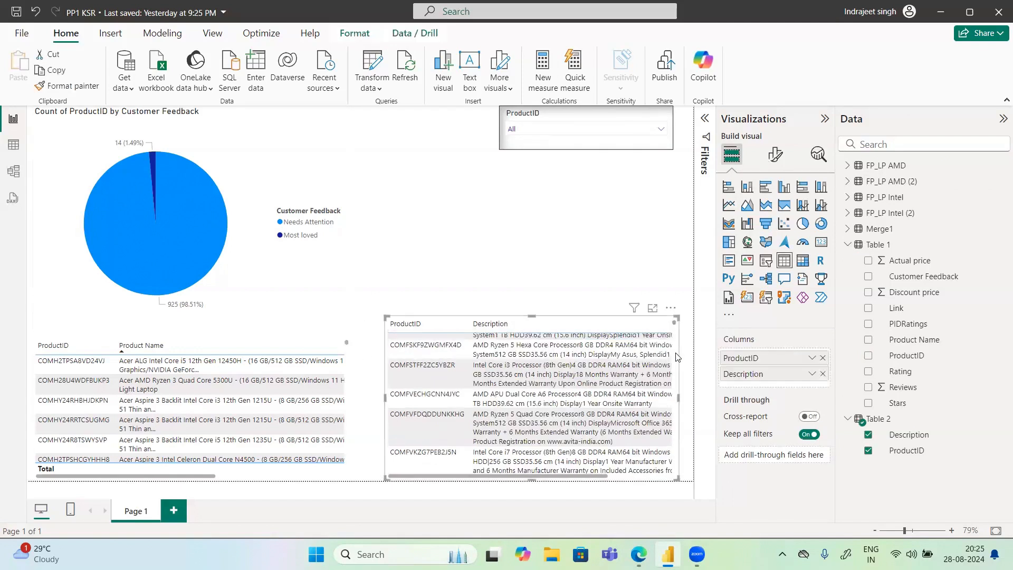
pyautogui.click(351, 375)
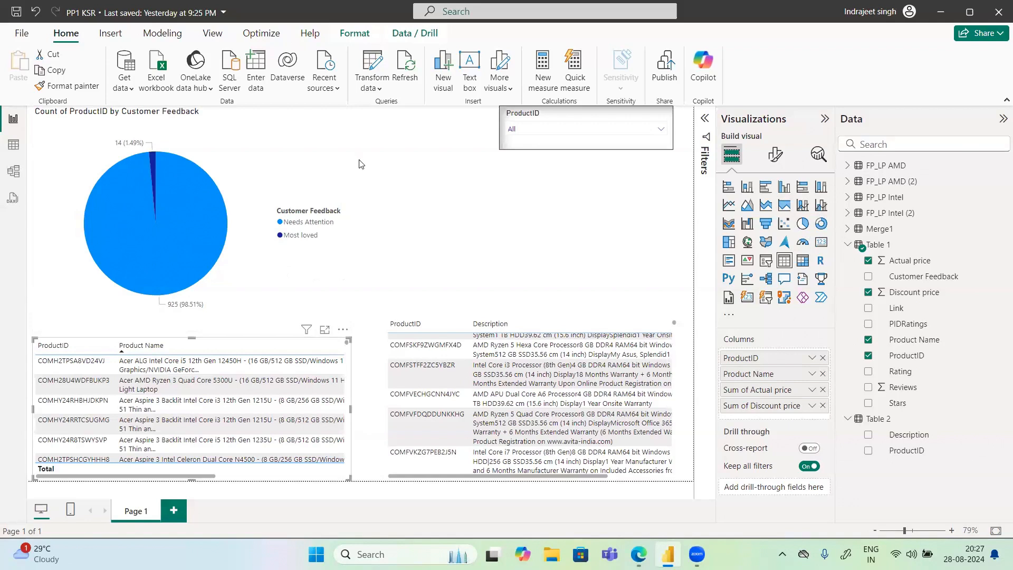
pyautogui.click(480, 218)
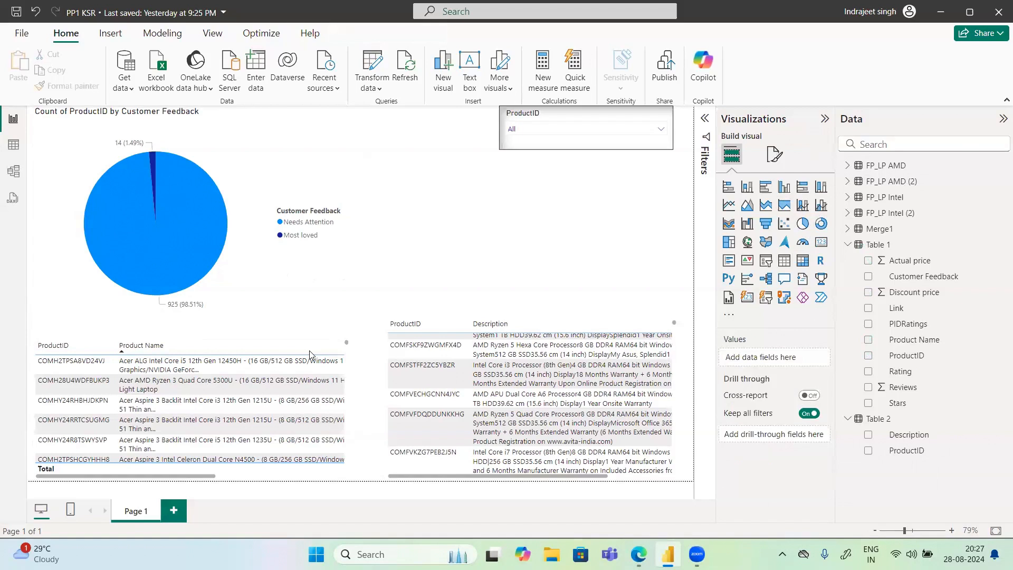
# - Convert the product price table to a matrix and remove Product Name from its columns and ProductID from its rows
pyautogui.click(349, 355)
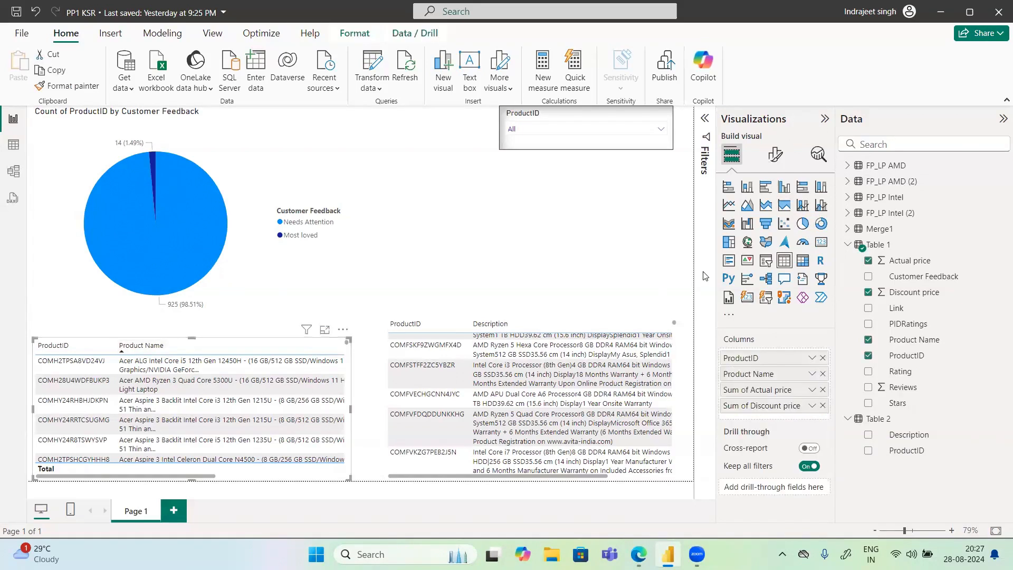
pyautogui.click(802, 261)
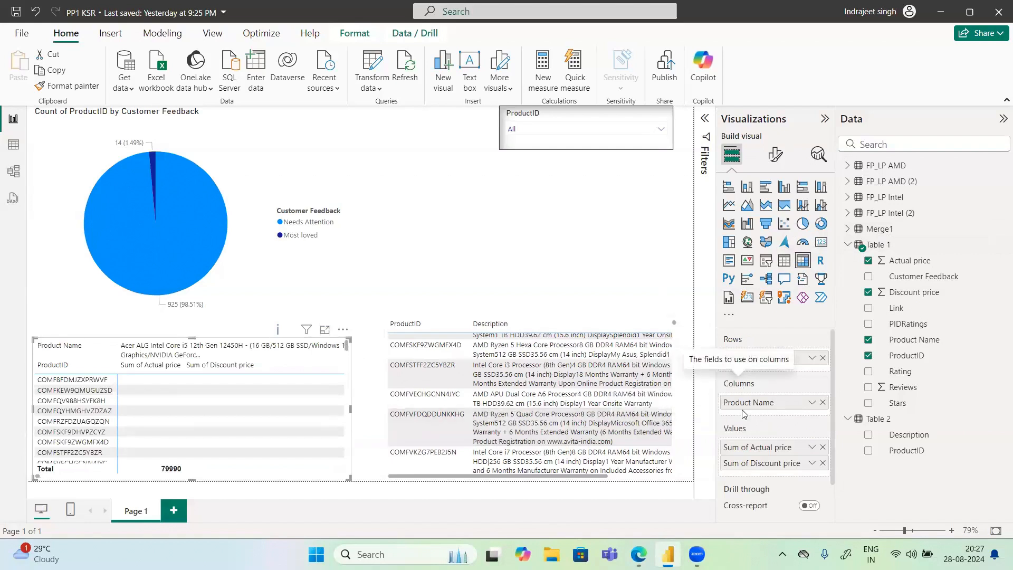
pyautogui.click(821, 403)
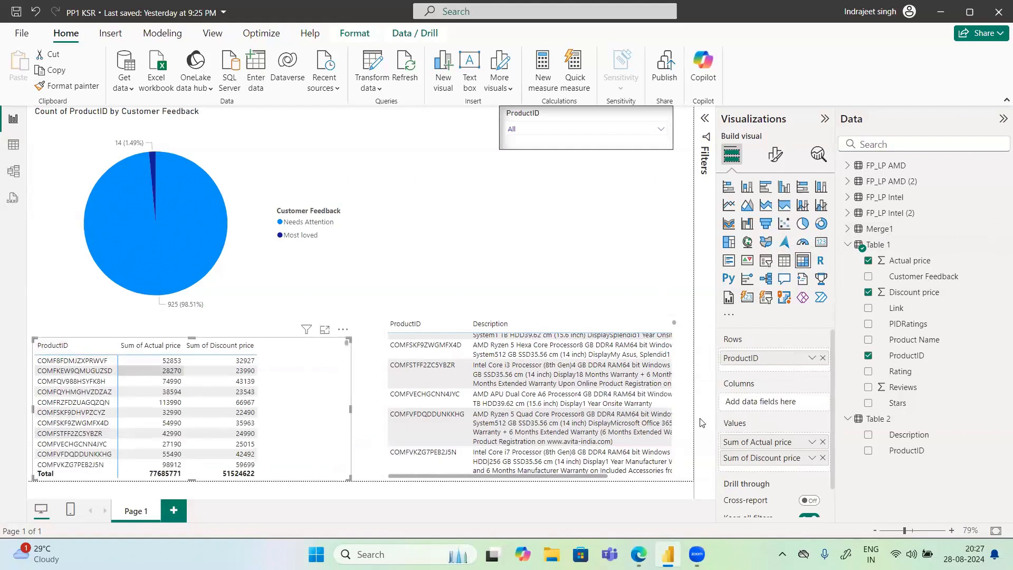
pyautogui.click(822, 358)
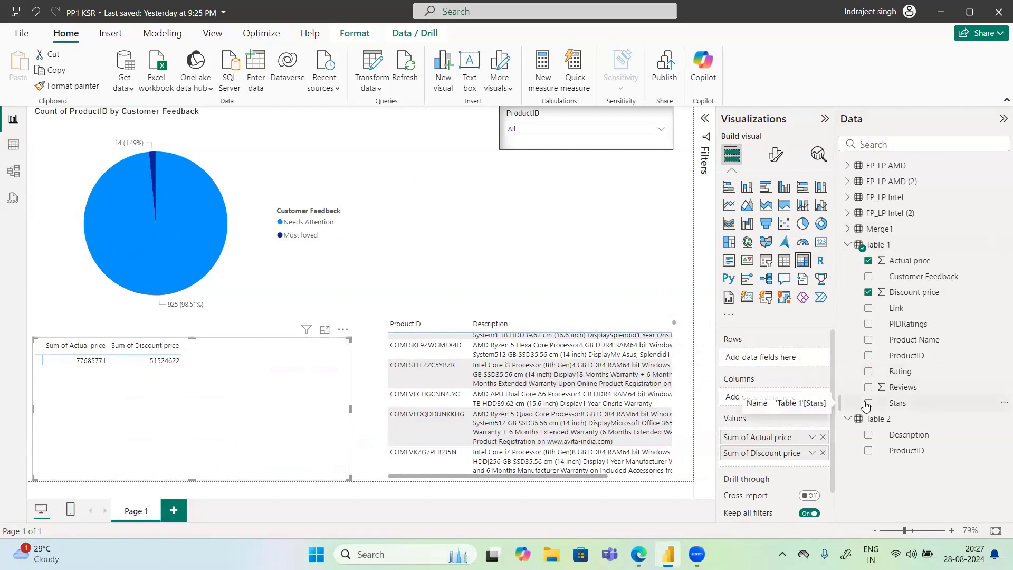
# - Set the matrix's row fields to Customer Feedback followed by Product Name from Table 1
pyautogui.click(869, 373)
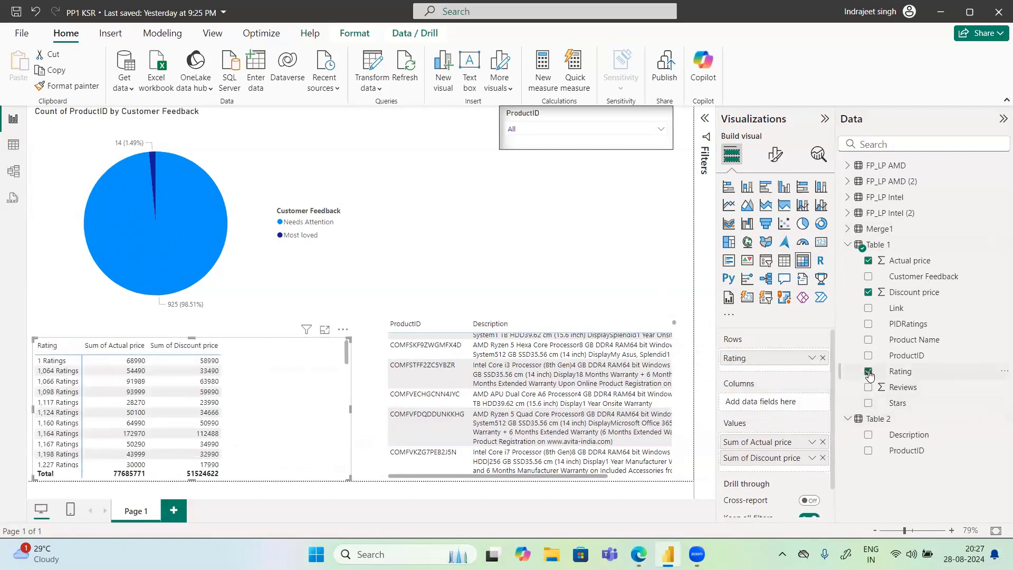
pyautogui.click(869, 372)
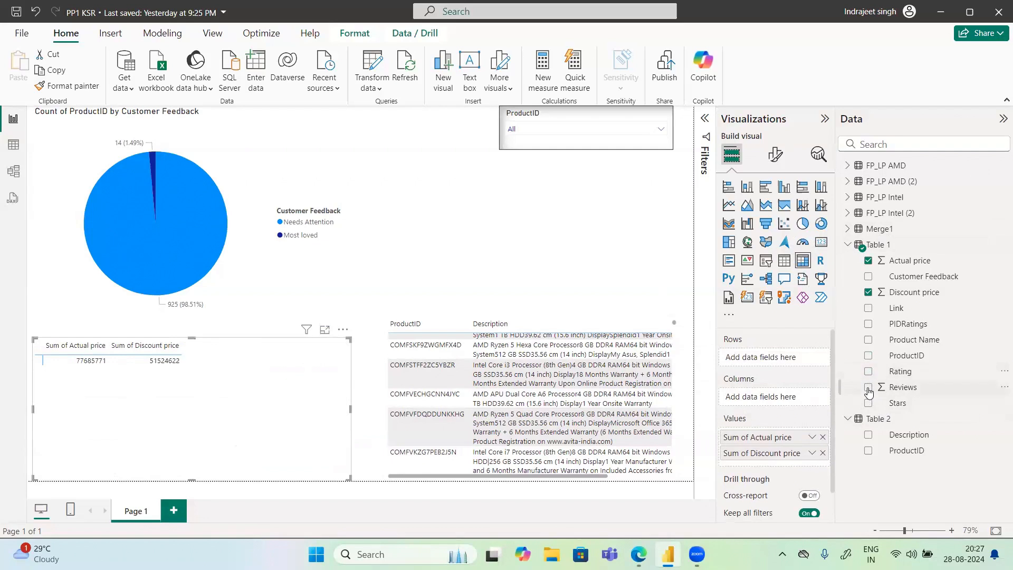
pyautogui.click(868, 278)
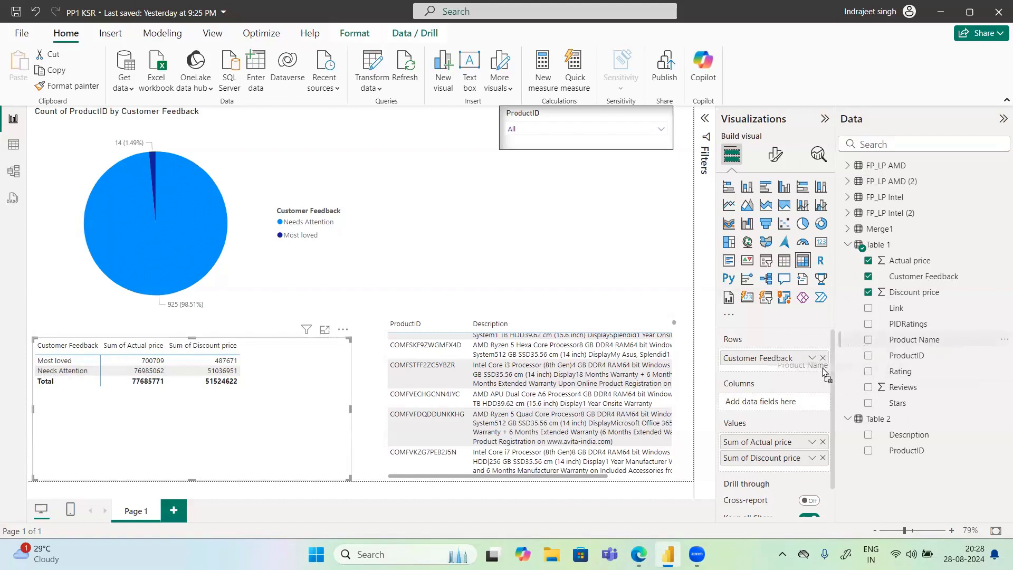
pyautogui.moveTo(915, 339); pyautogui.dragTo(824, 373)
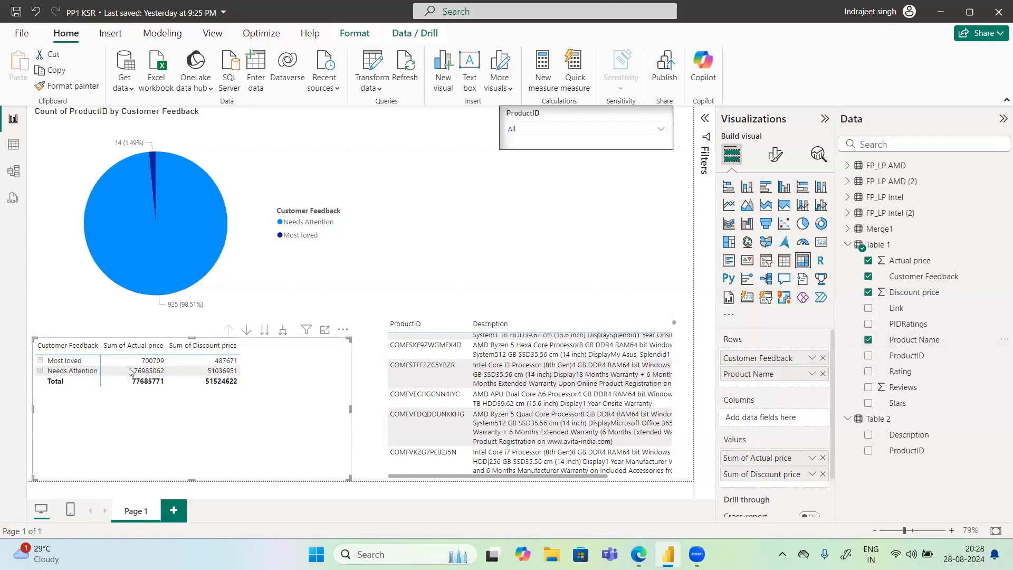
# - Show the matrix in focus mode with the Most loved and Needs Attention groups expanded to product level
pyautogui.click(40, 361)
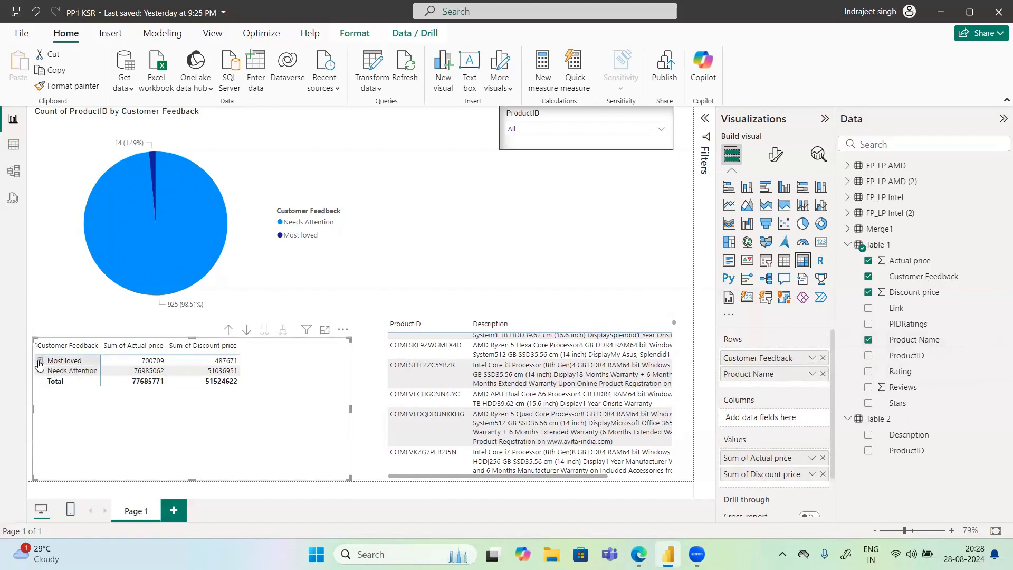
pyautogui.click(325, 330)
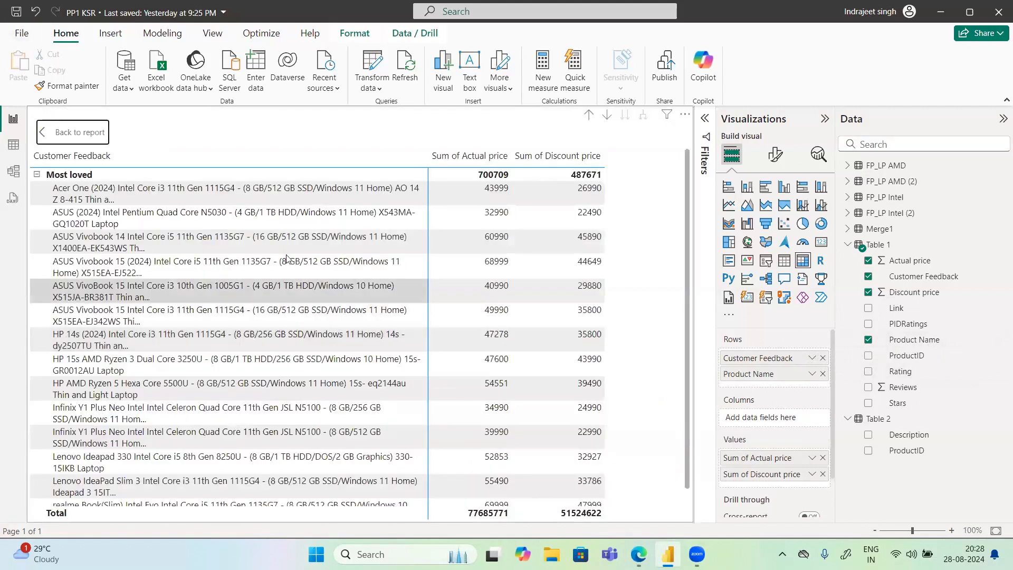
pyautogui.scroll(-1, 299, 311)
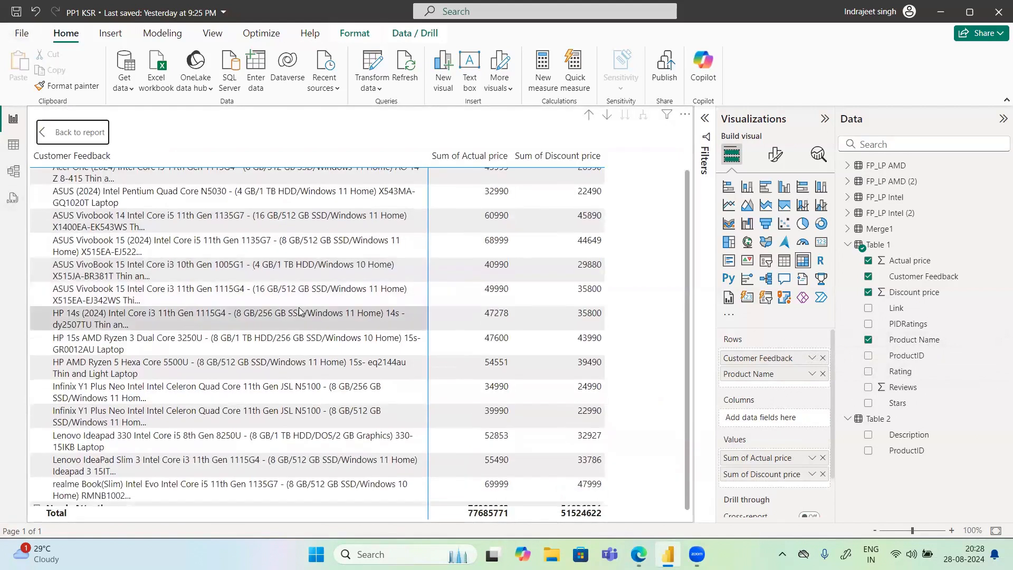
pyautogui.scroll(-1, 299, 311)
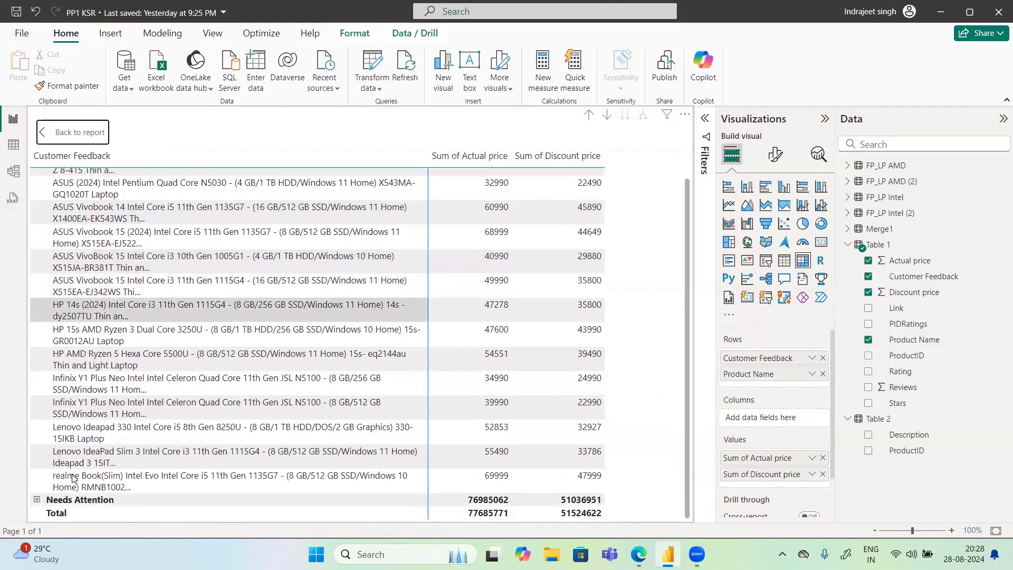
pyautogui.click(37, 500)
# - Examine the product names and price sums listed under the Needs Attention group
pyautogui.scroll(-10, 123, 471)
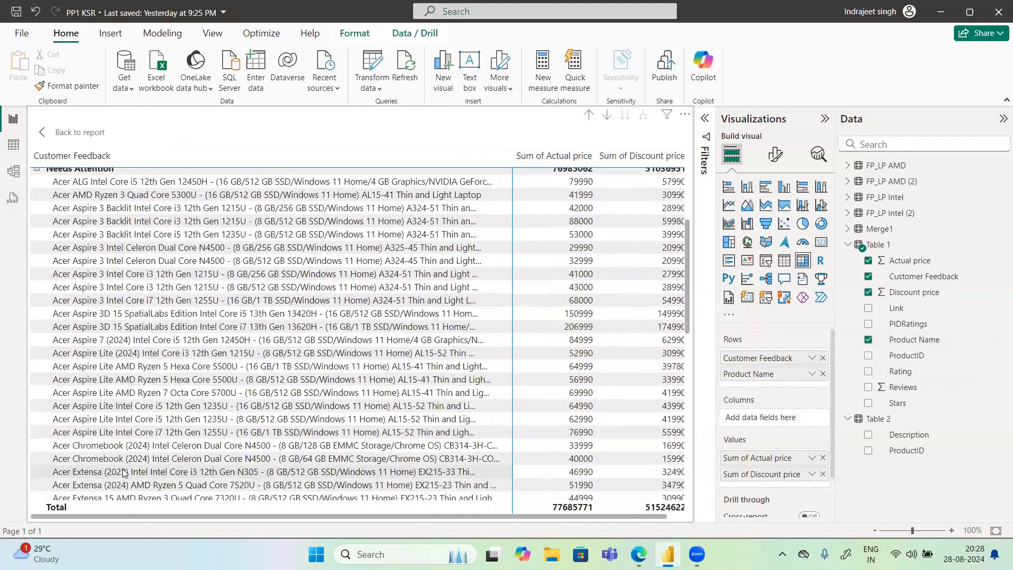
pyautogui.scroll(-2, 123, 471)
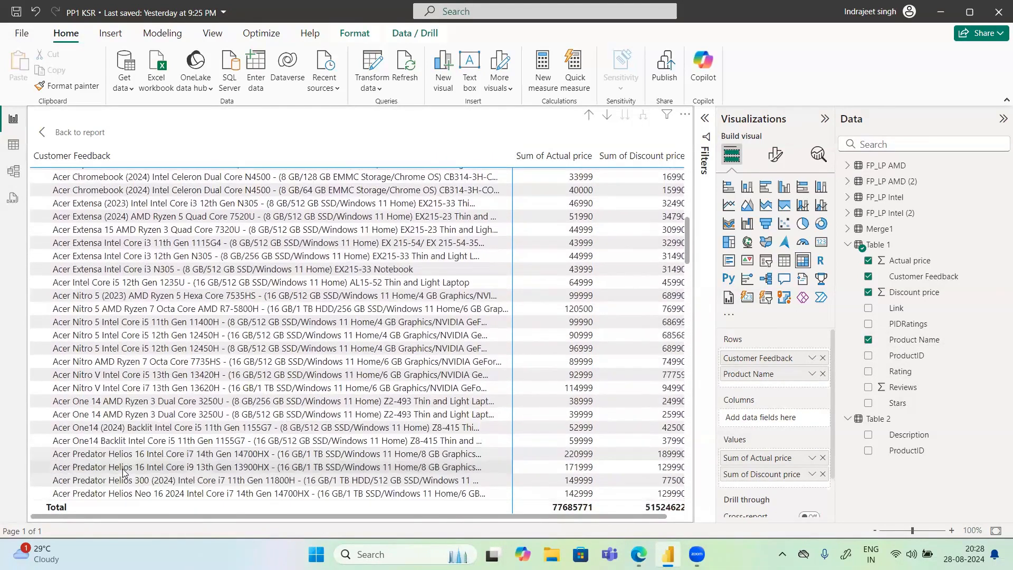
pyautogui.scroll(-10, 123, 471)
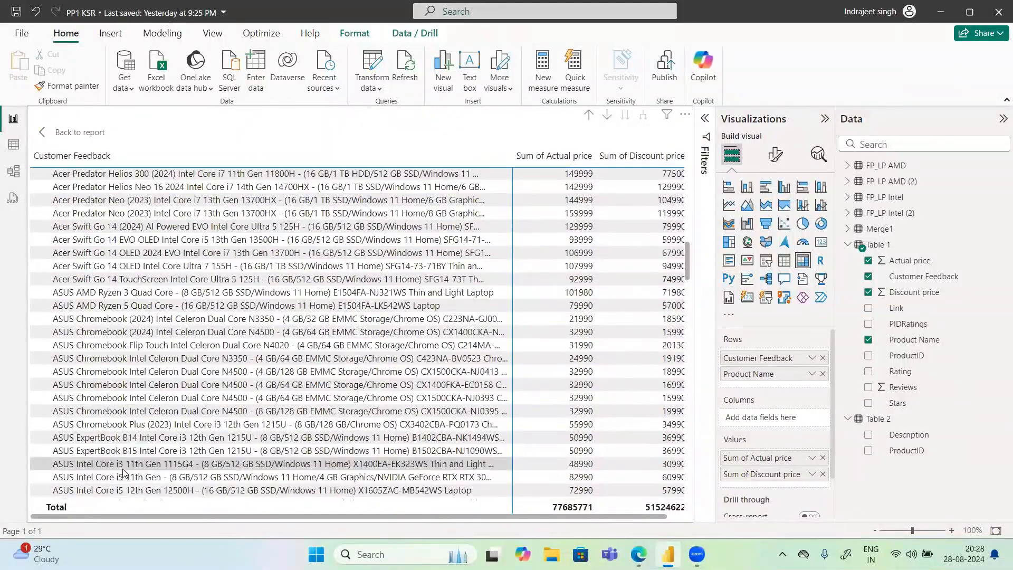
pyautogui.scroll(-10, 123, 472)
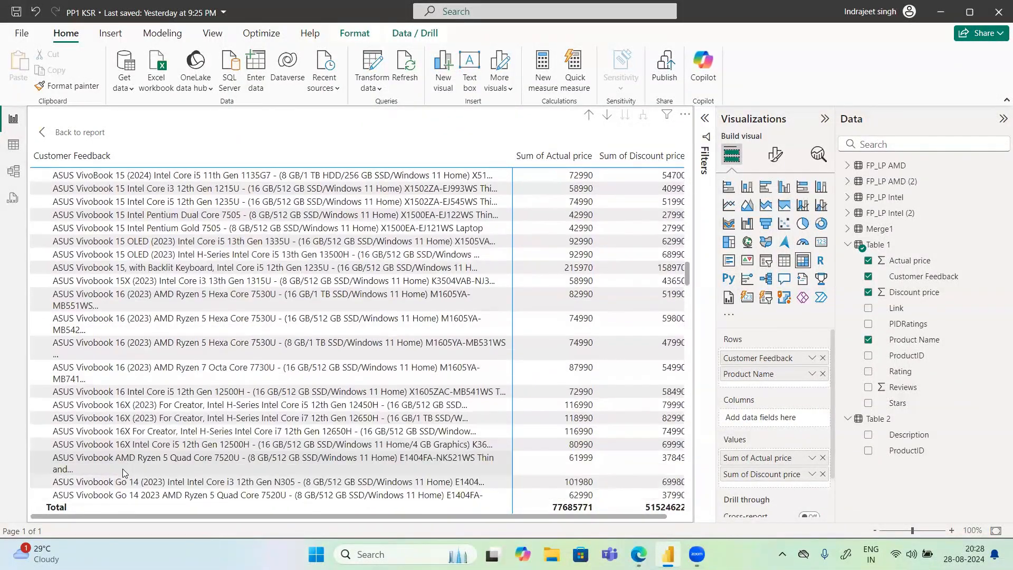
pyautogui.scroll(-10, 123, 471)
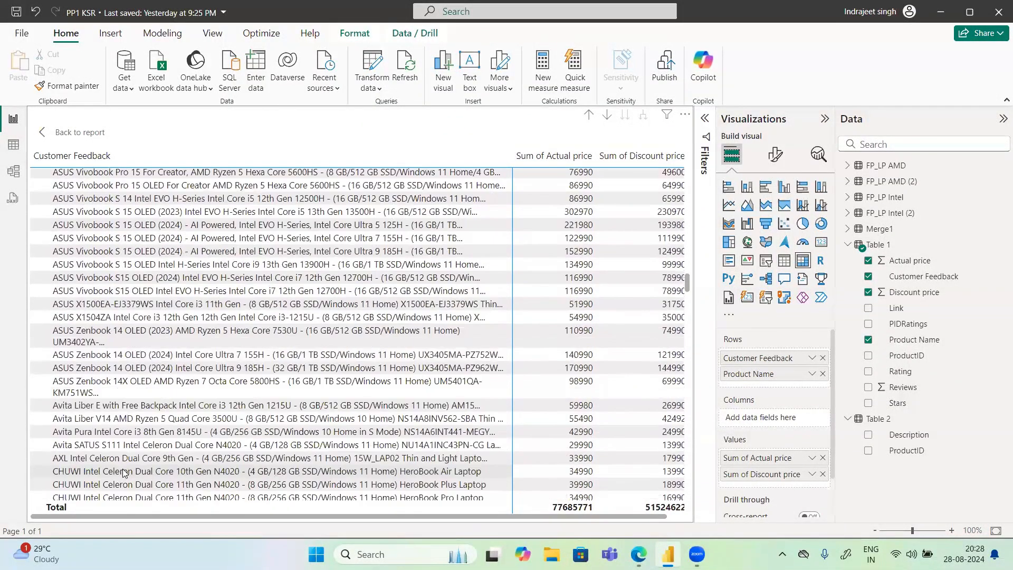
pyautogui.scroll(-3, 123, 471)
pyautogui.scroll(12, 343, 416)
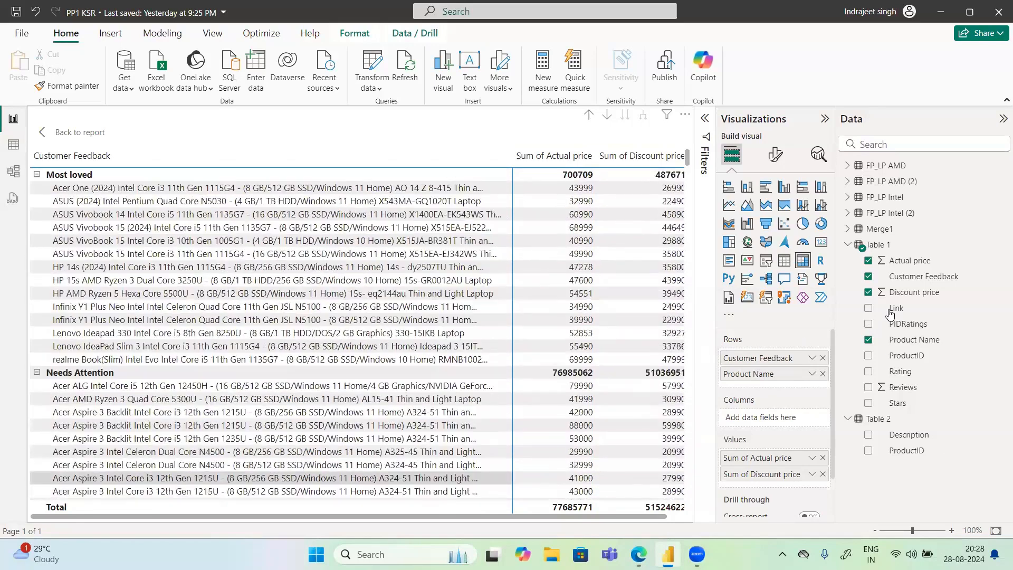
# - Add Link as the third row level below Product Name and expand the first two Most loved products
pyautogui.moveTo(888, 311); pyautogui.dragTo(793, 380)
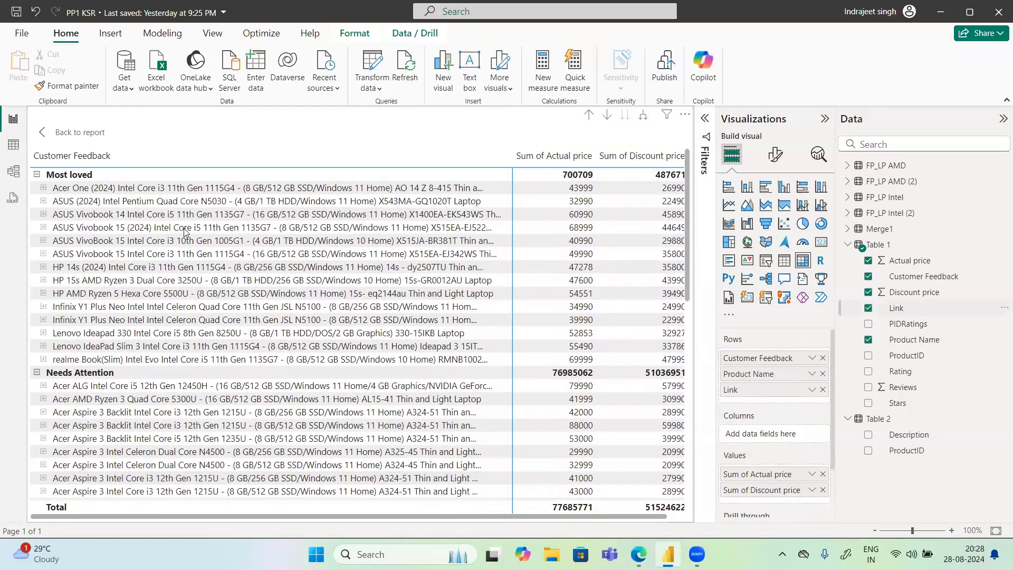
pyautogui.click(44, 188)
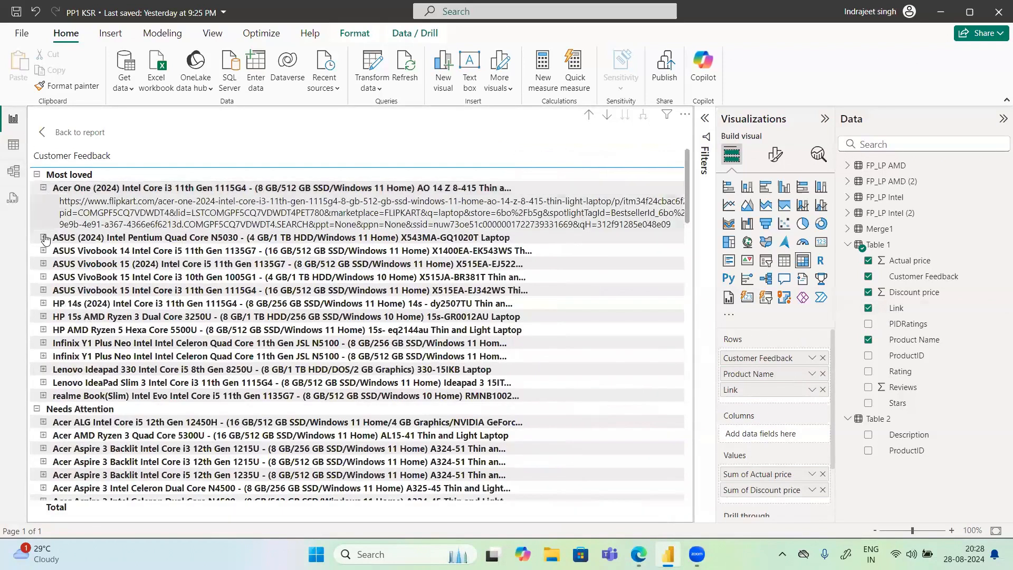
pyautogui.click(45, 237)
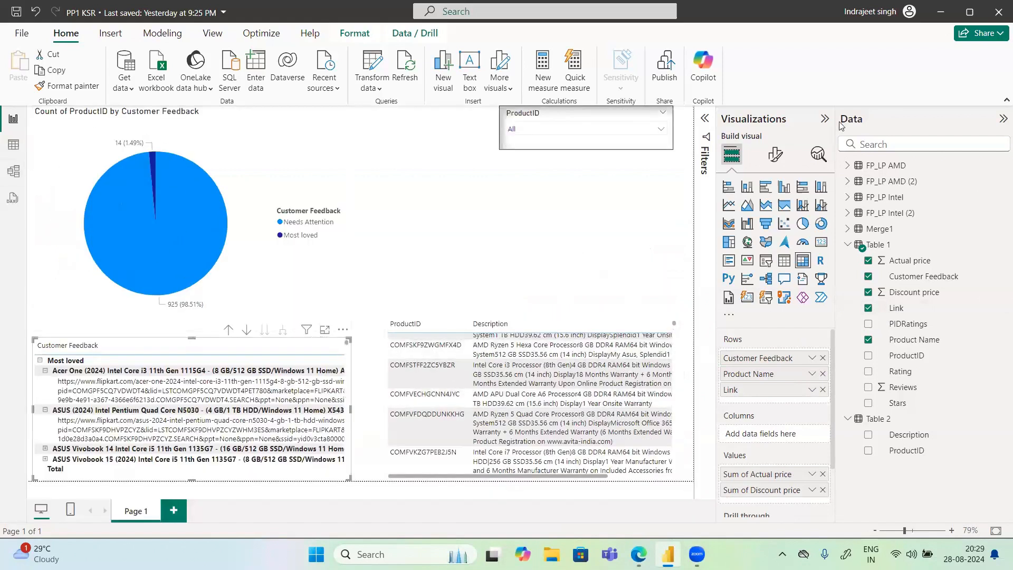
# - Collapse both customer feedback groups of the matrix in focus mode and turn off its row subtotals
pyautogui.click(324, 331)
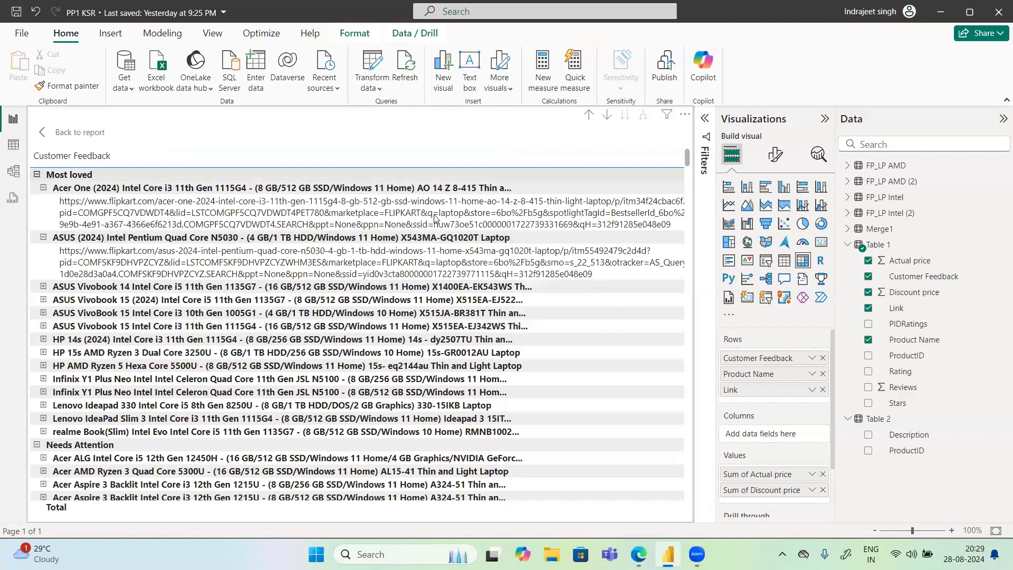
pyautogui.click(37, 175)
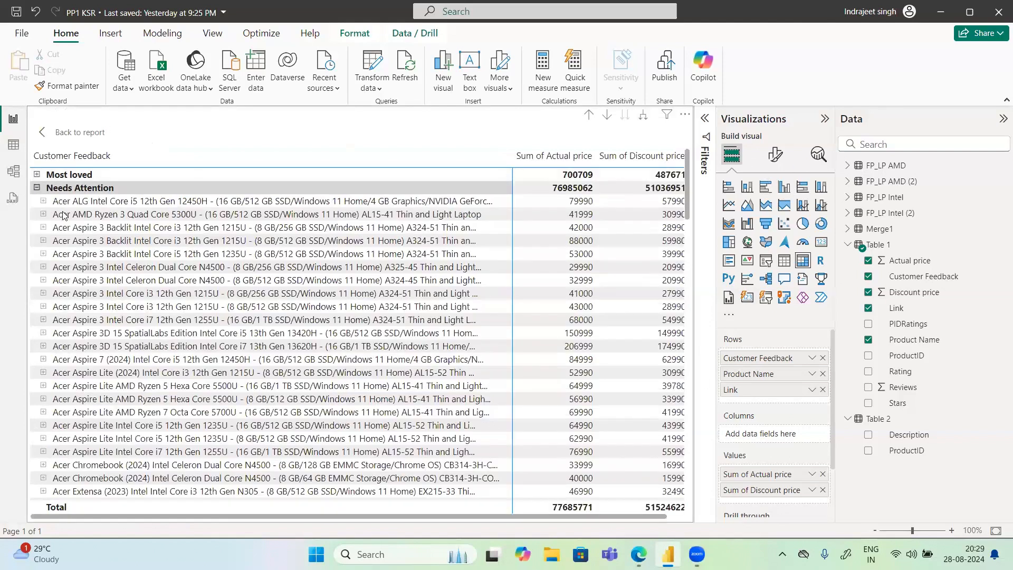
pyautogui.click(37, 187)
pyautogui.click(775, 154)
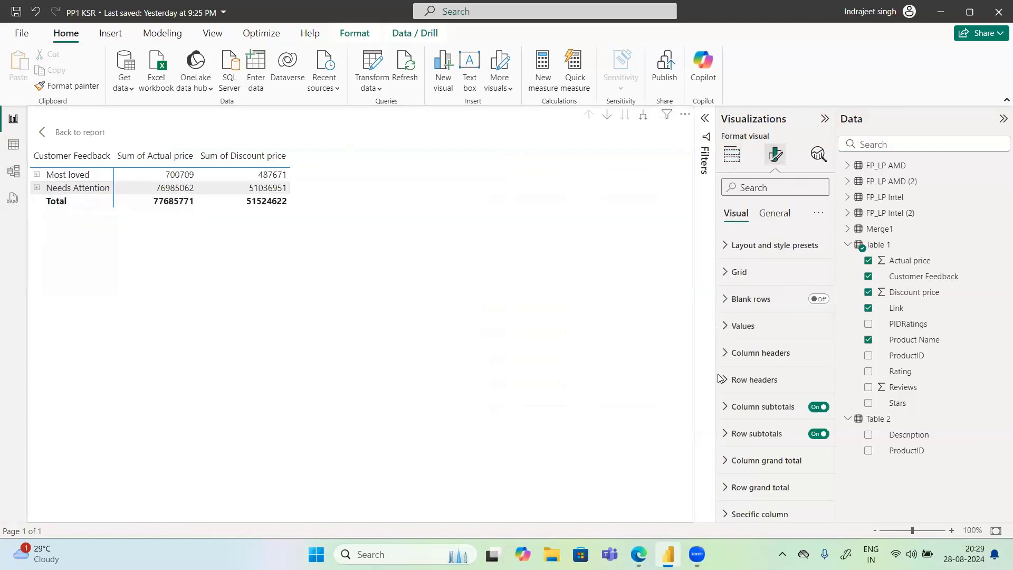
pyautogui.click(816, 435)
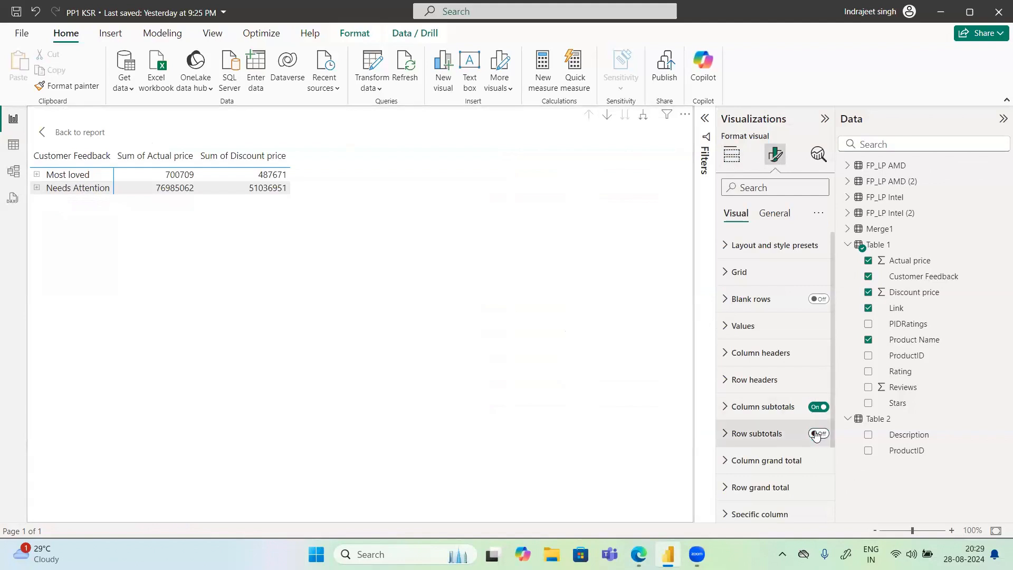
# - Turn off the matrix's column subtotals and set the column header alignment to centre
pyautogui.click(816, 410)
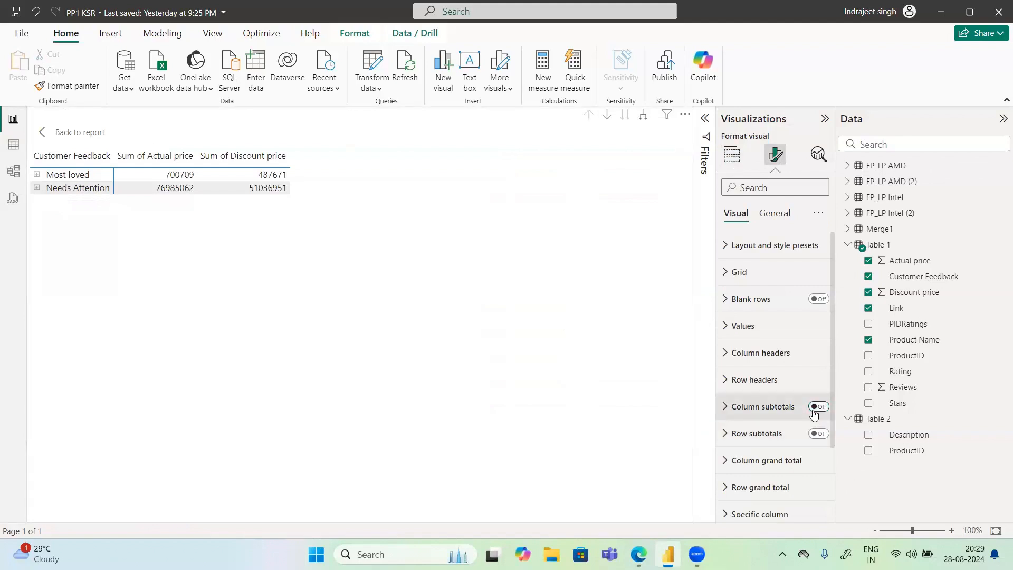
pyautogui.click(730, 364)
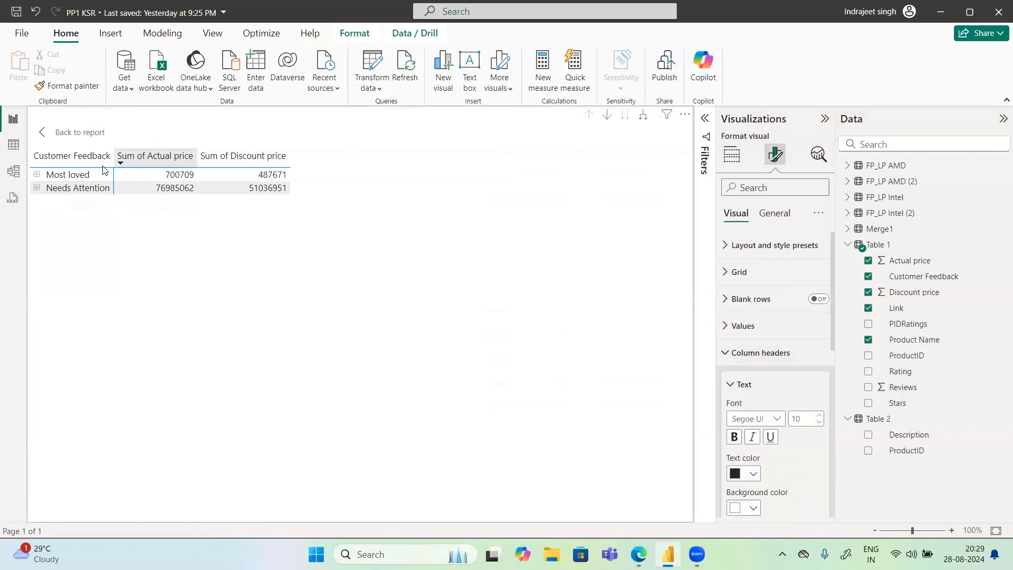
pyautogui.scroll(-1, 769, 426)
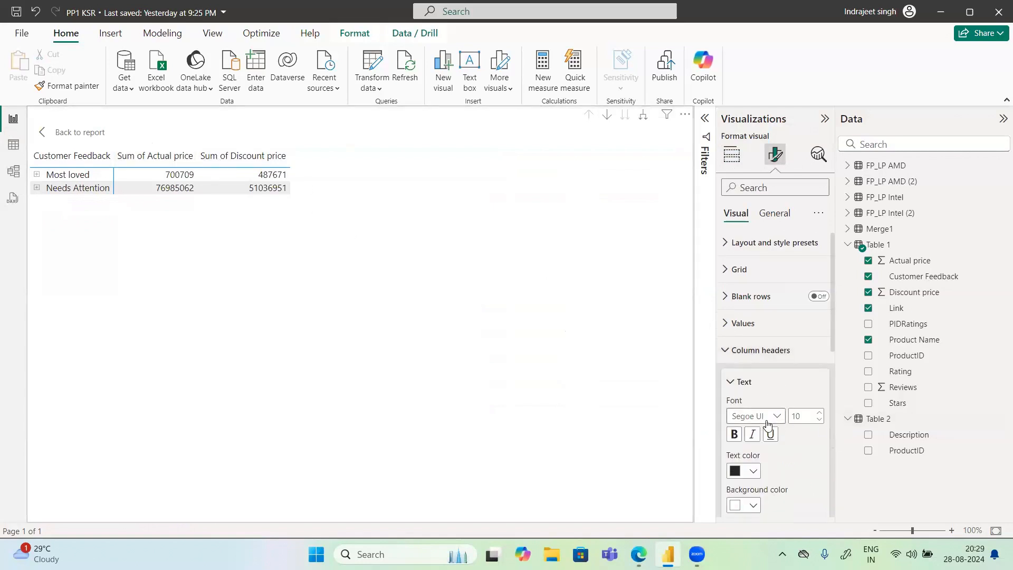
pyautogui.scroll(-4, 768, 422)
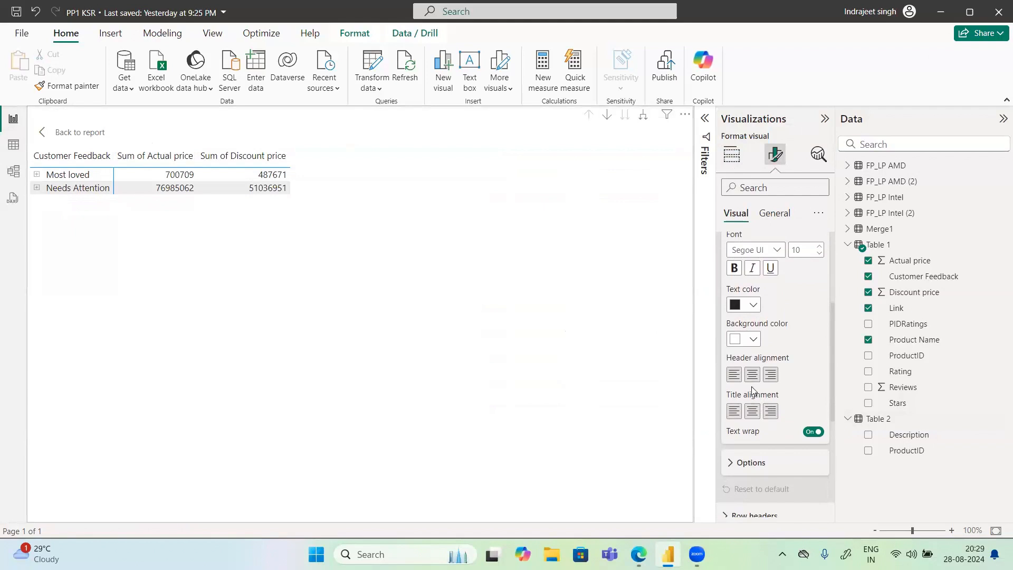
pyautogui.click(752, 374)
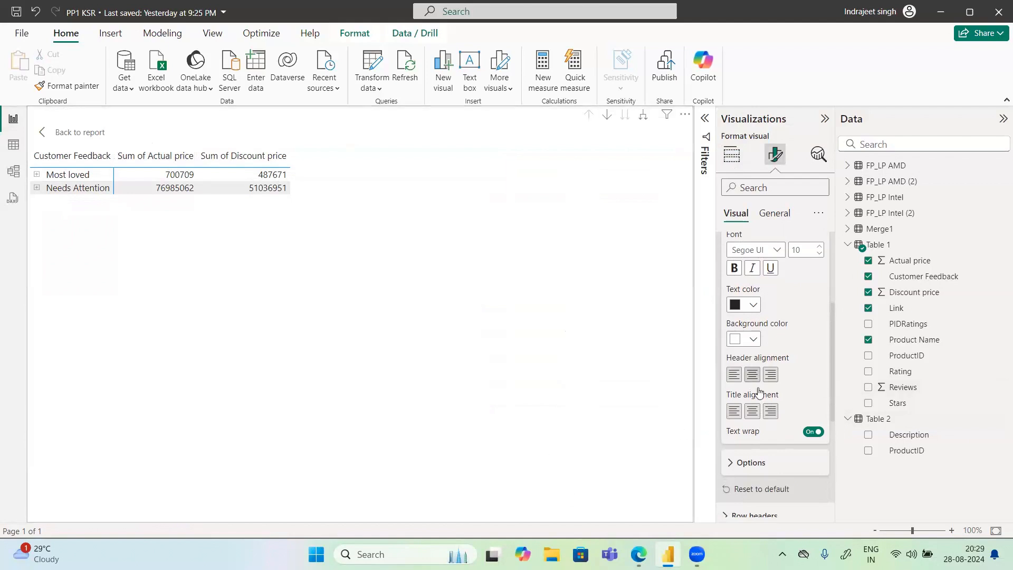
# - Set the matrix layout to Outline
pyautogui.scroll(-2, 758, 398)
pyautogui.scroll(-3, 759, 398)
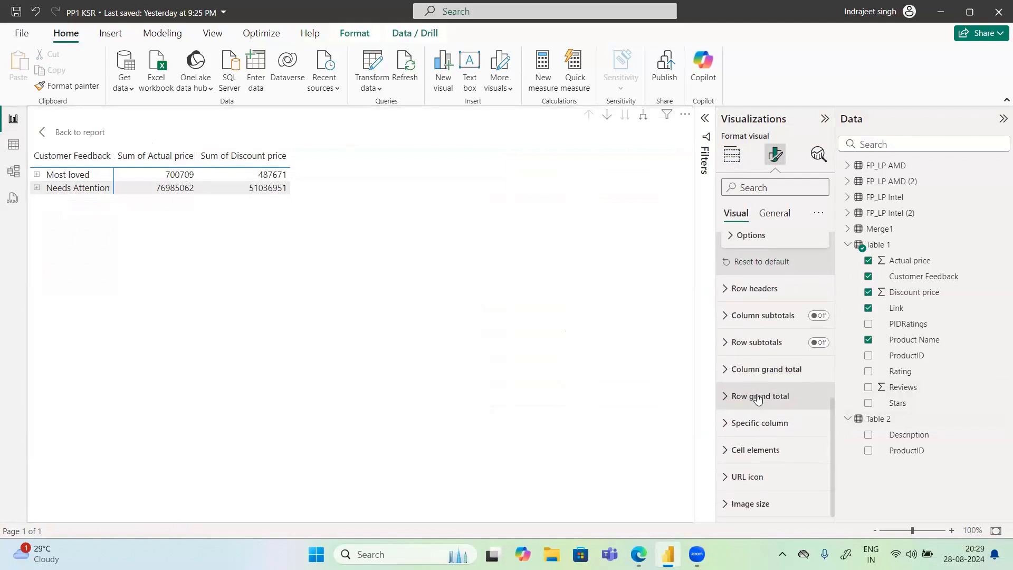
pyautogui.scroll(5, 759, 399)
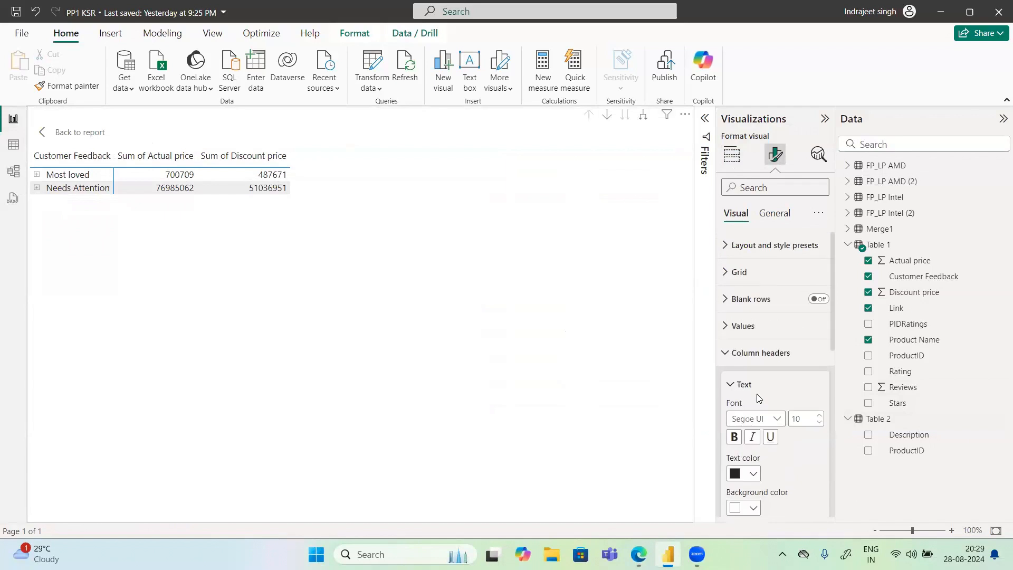
pyautogui.click(729, 251)
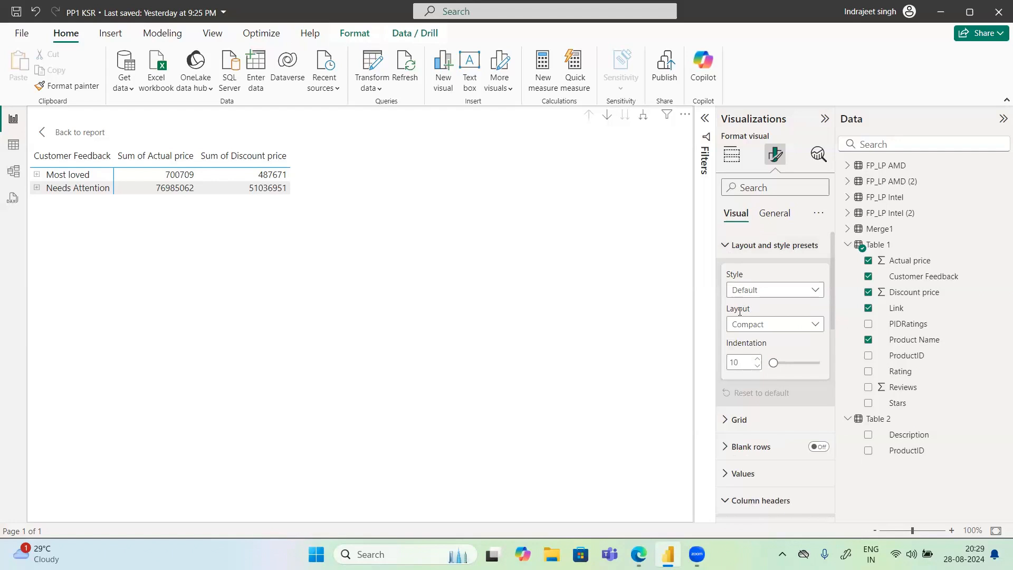
pyautogui.click(754, 328)
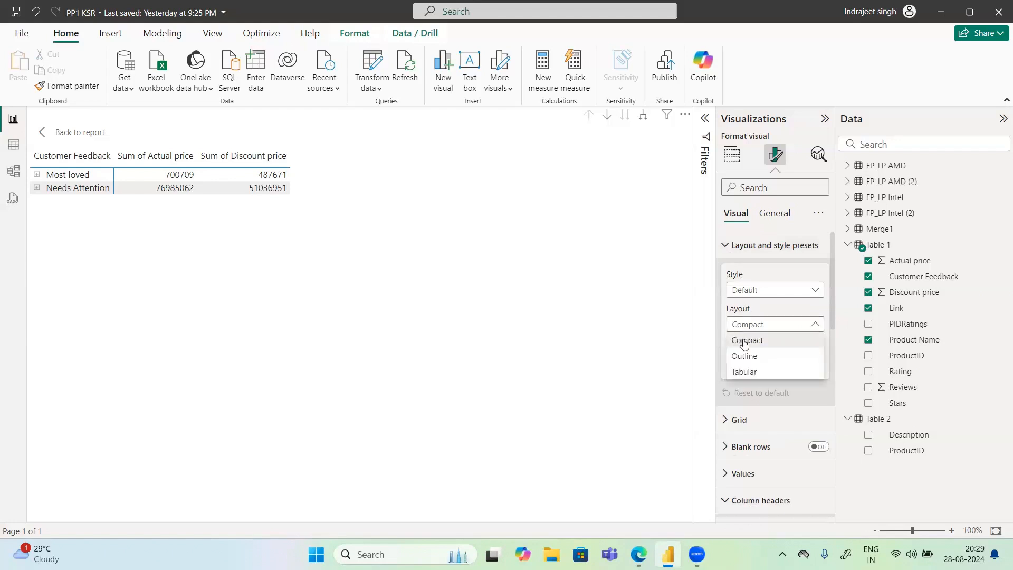
pyautogui.click(749, 341)
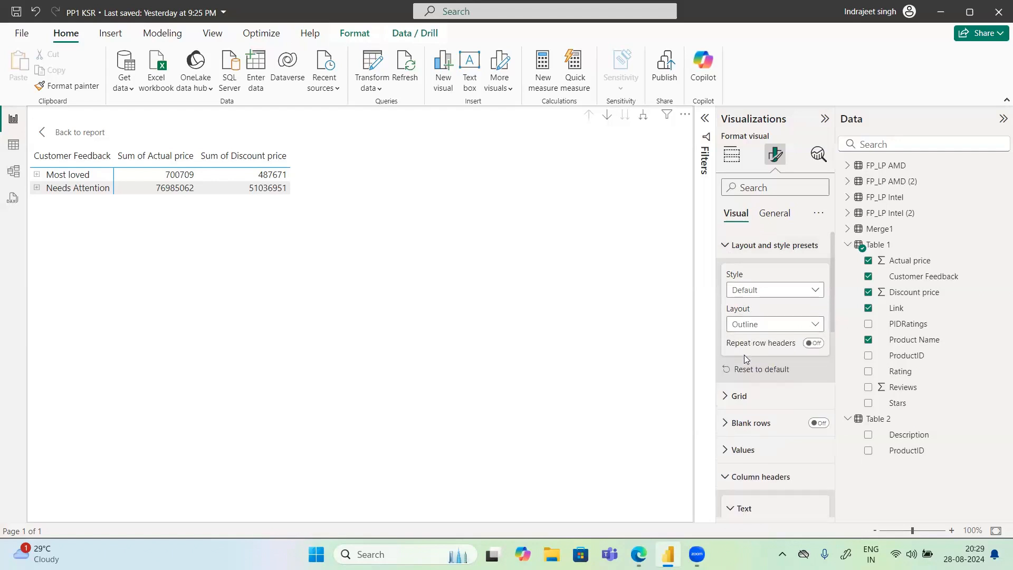
# - Set the matrix style preset to None
pyautogui.click(746, 325)
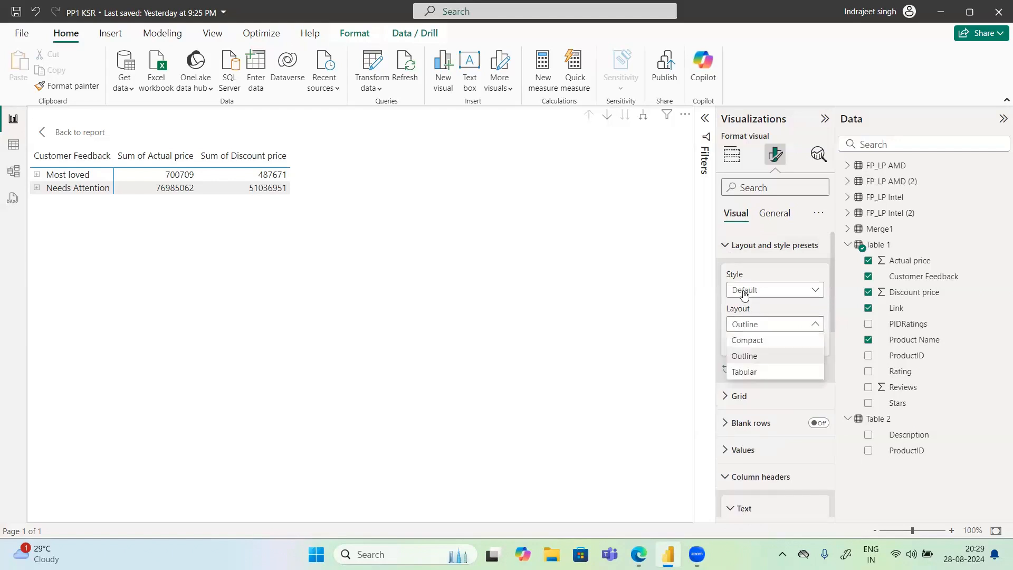
pyautogui.click(745, 294)
pyautogui.click(744, 294)
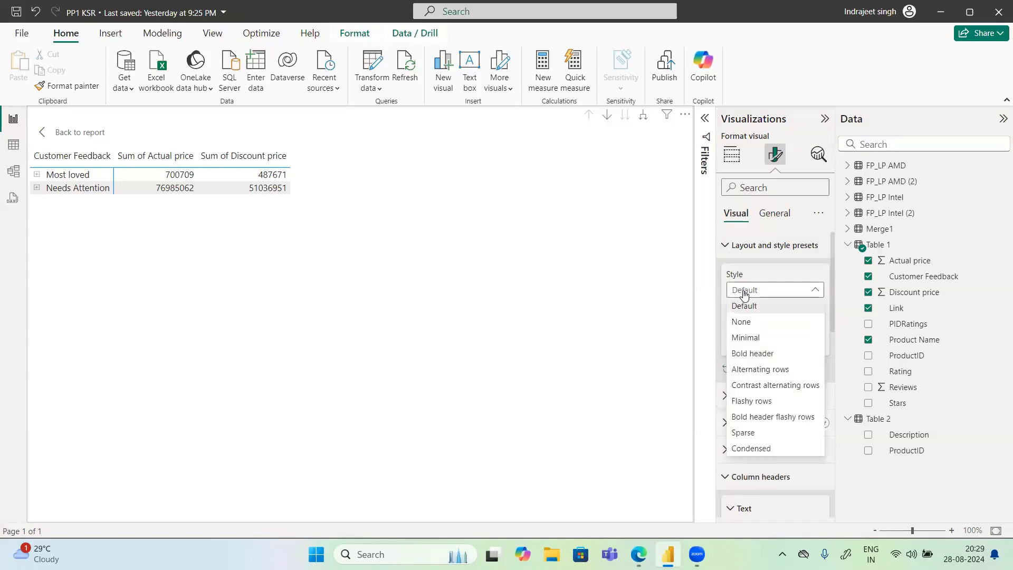
pyautogui.click(743, 322)
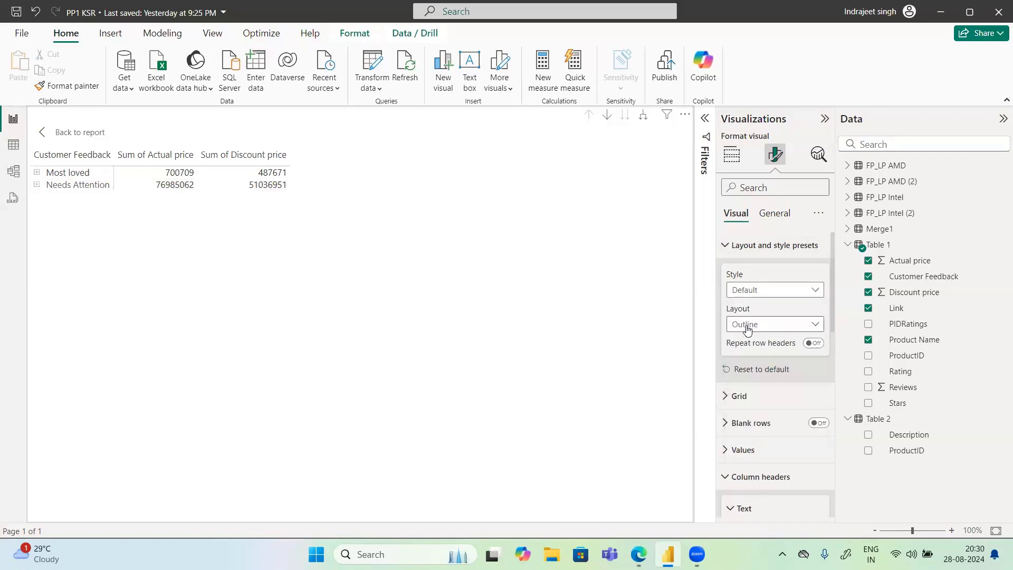
# - Expand the Most loved group and remove Link from the matrix rows
pyautogui.click(37, 173)
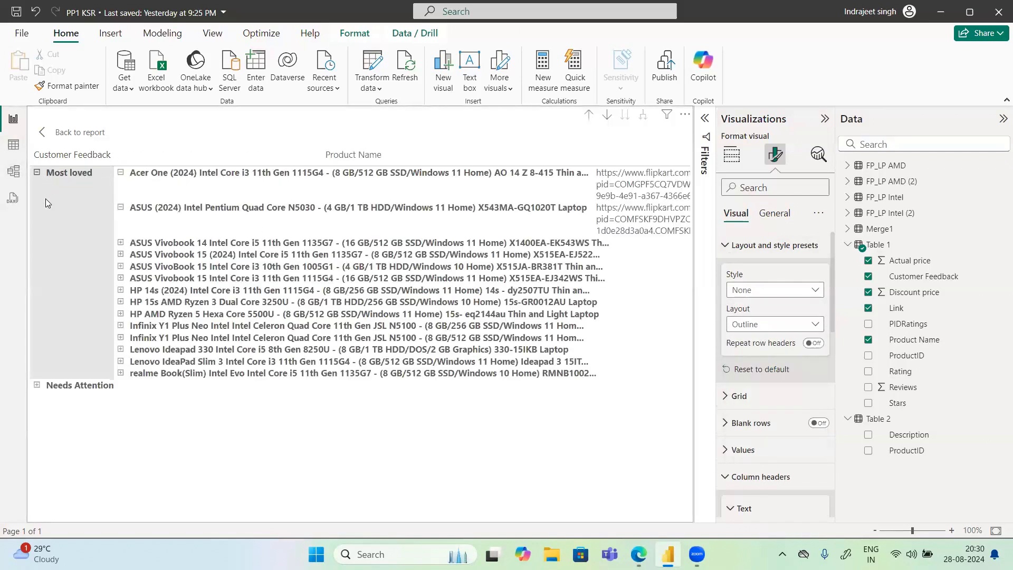
pyautogui.click(732, 154)
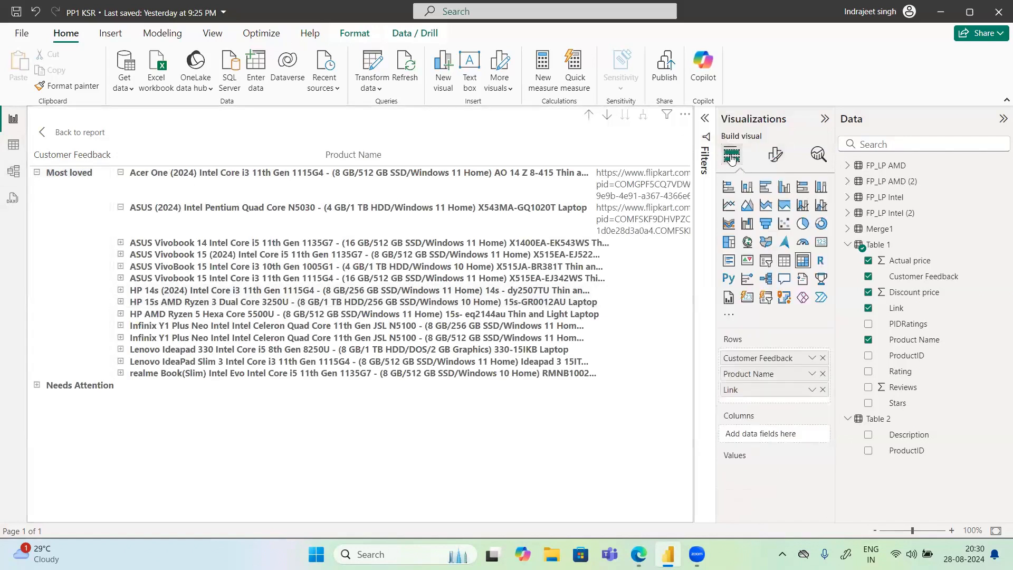
pyautogui.click(823, 389)
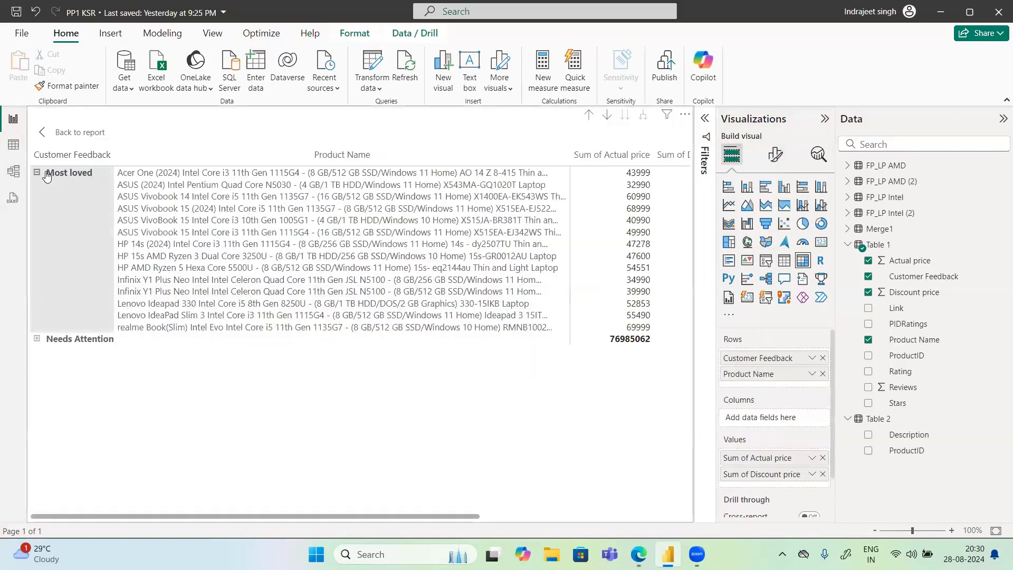
# - Try the Minimal and Bold header style presets on the matrix
pyautogui.click(777, 156)
pyautogui.click(731, 248)
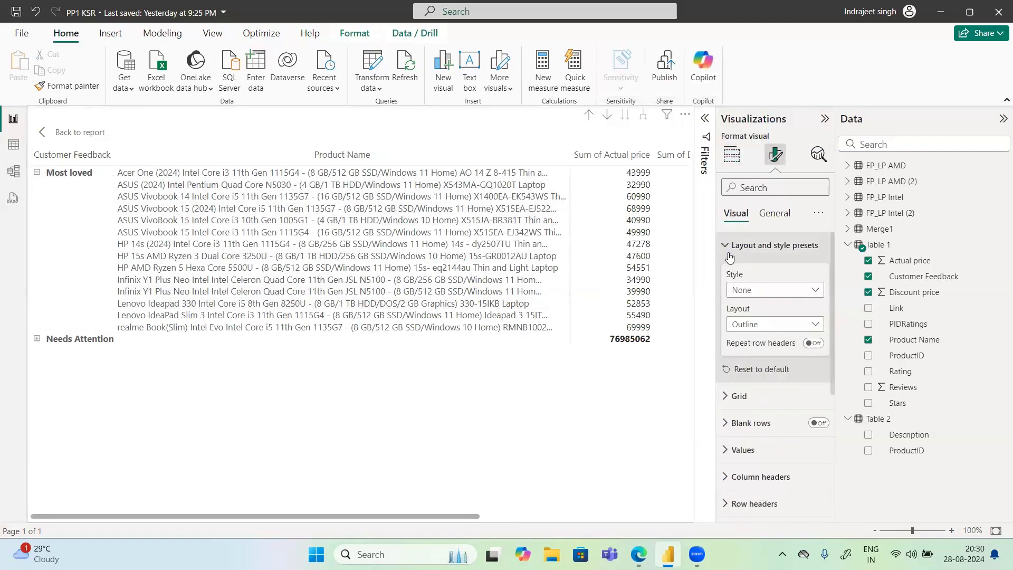
pyautogui.click(756, 289)
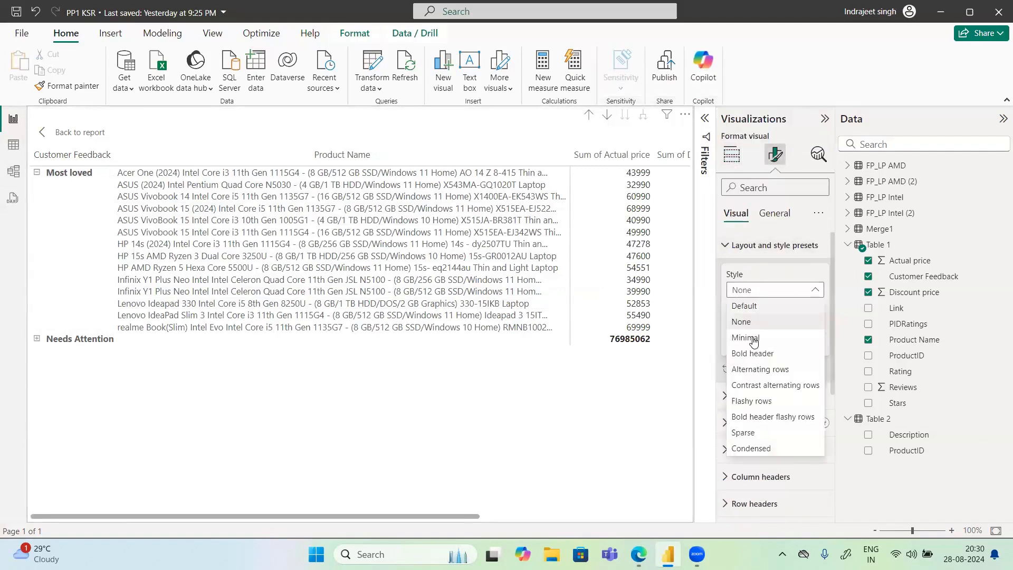
pyautogui.click(753, 338)
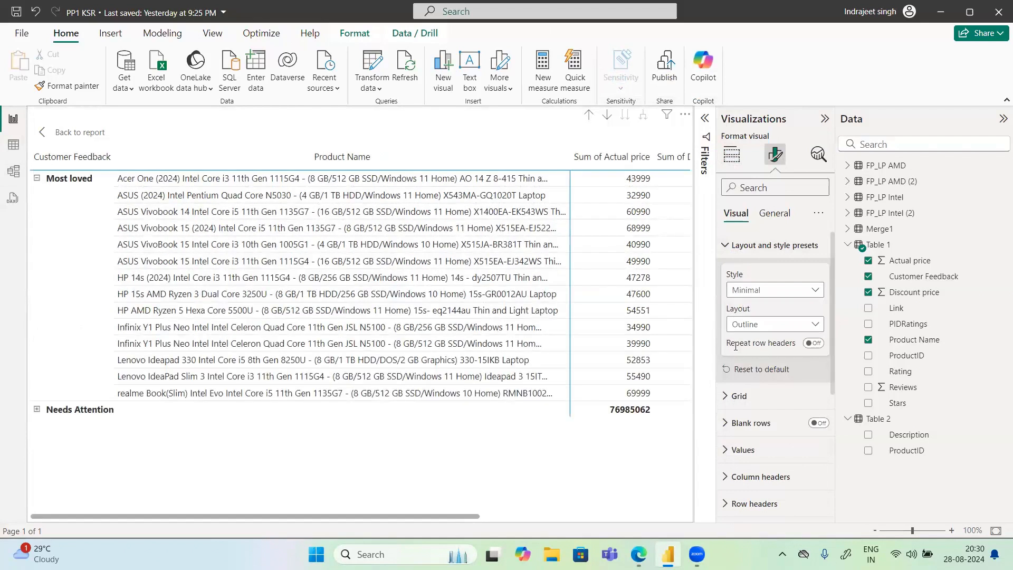
pyautogui.click(746, 290)
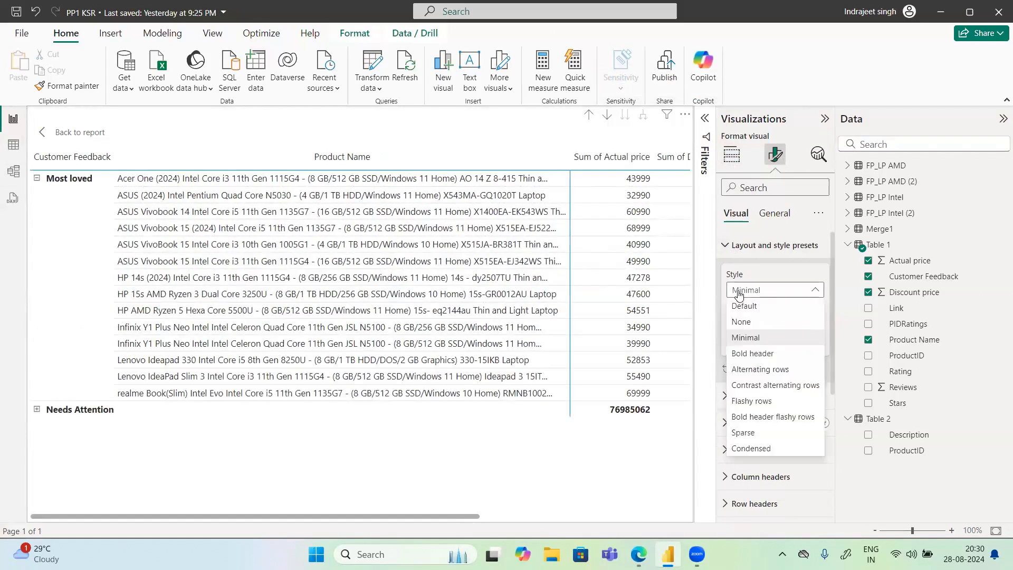
pyautogui.click(739, 352)
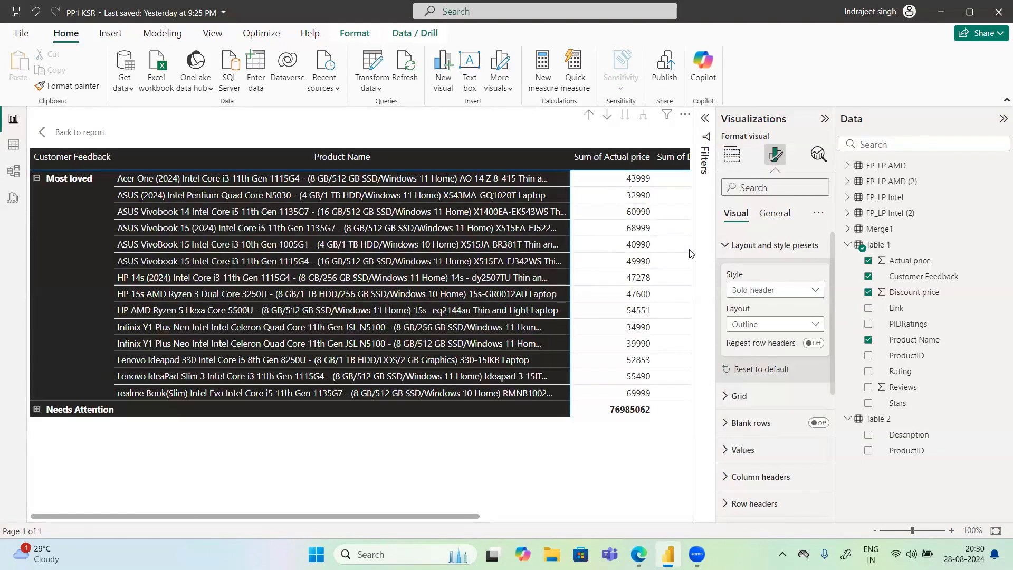
# - Try the Alternating rows and Contrast alternating rows style presets on the matrix
pyautogui.click(771, 291)
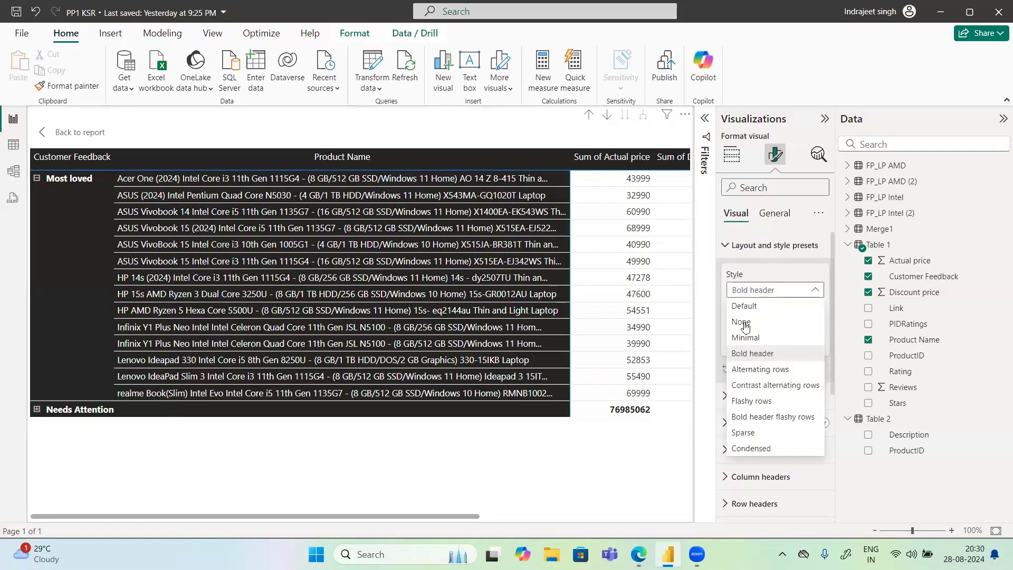
pyautogui.click(749, 371)
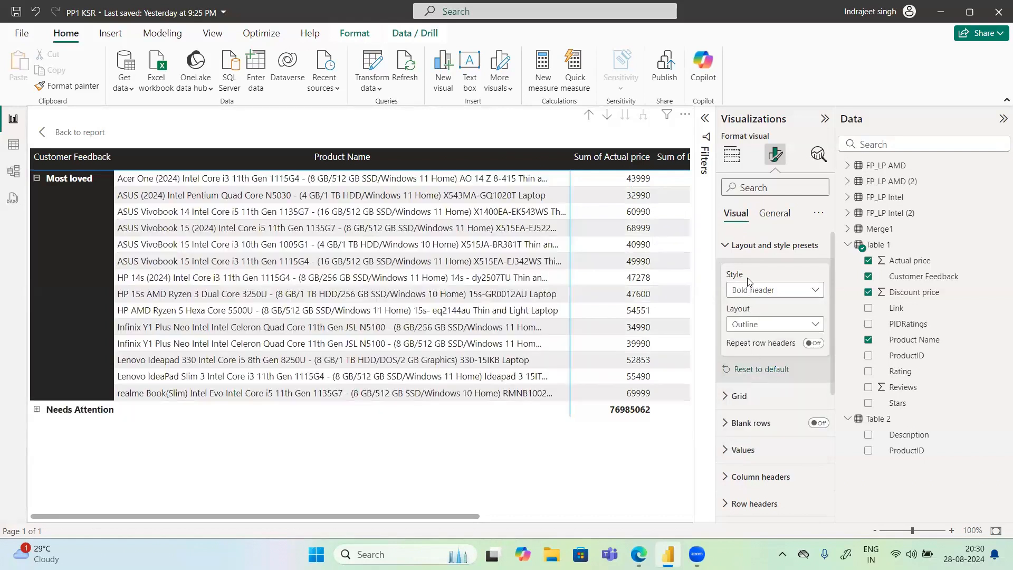
pyautogui.click(758, 292)
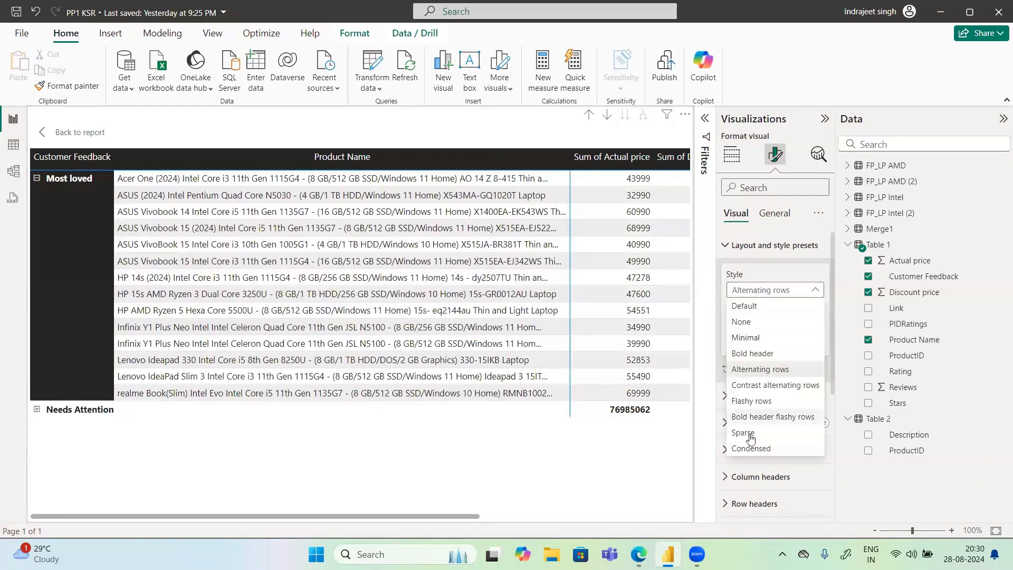
pyautogui.click(745, 389)
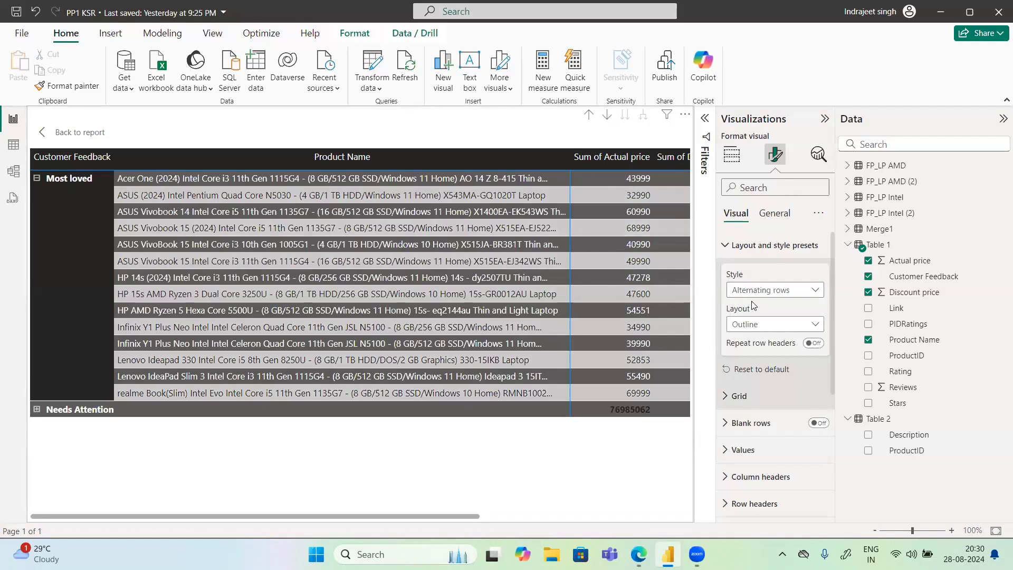
# - Try the Flashy rows, Bold header flashy rows and Sparse style presets on the matrix
pyautogui.click(754, 295)
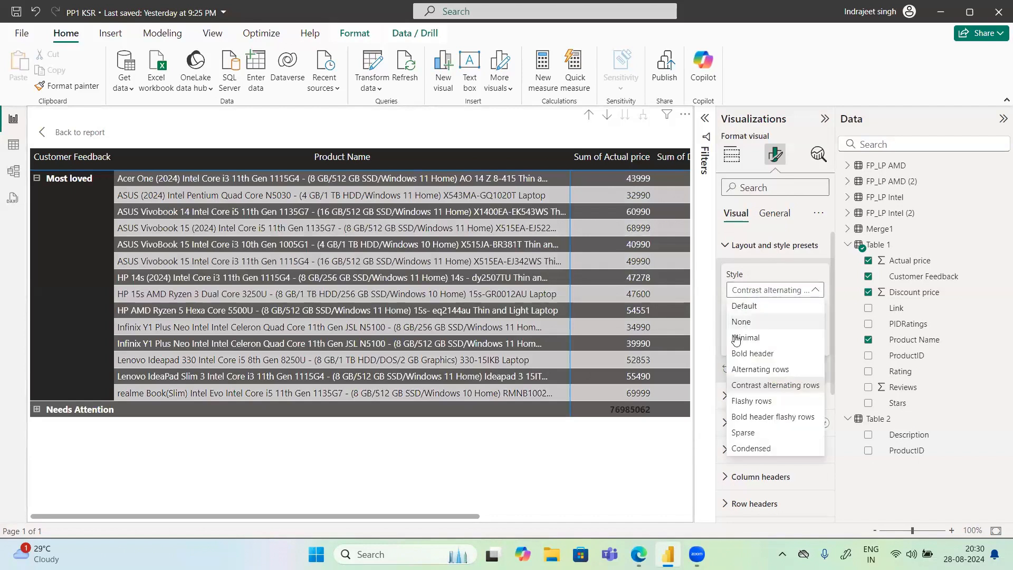
pyautogui.click(744, 401)
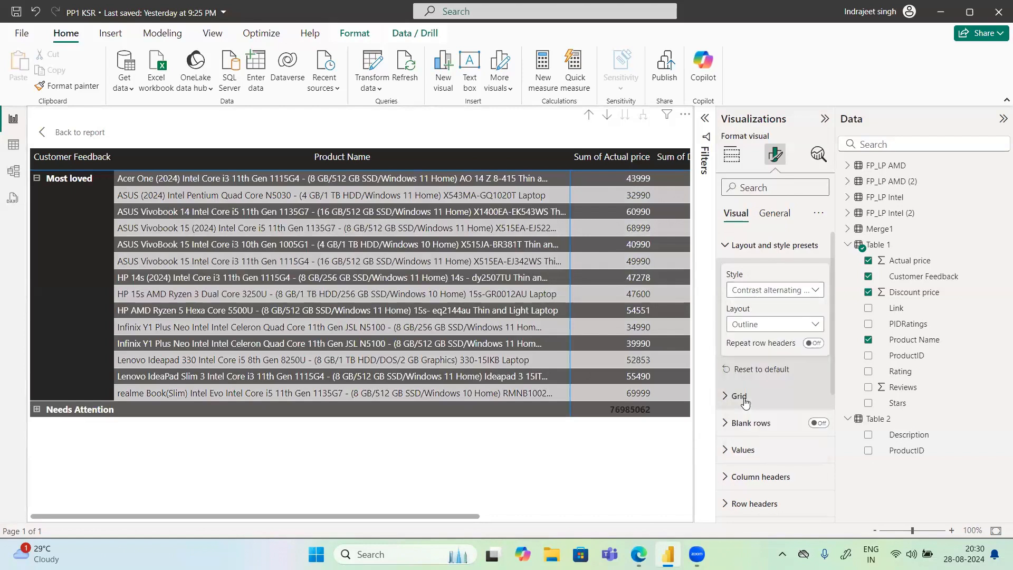
pyautogui.click(758, 297)
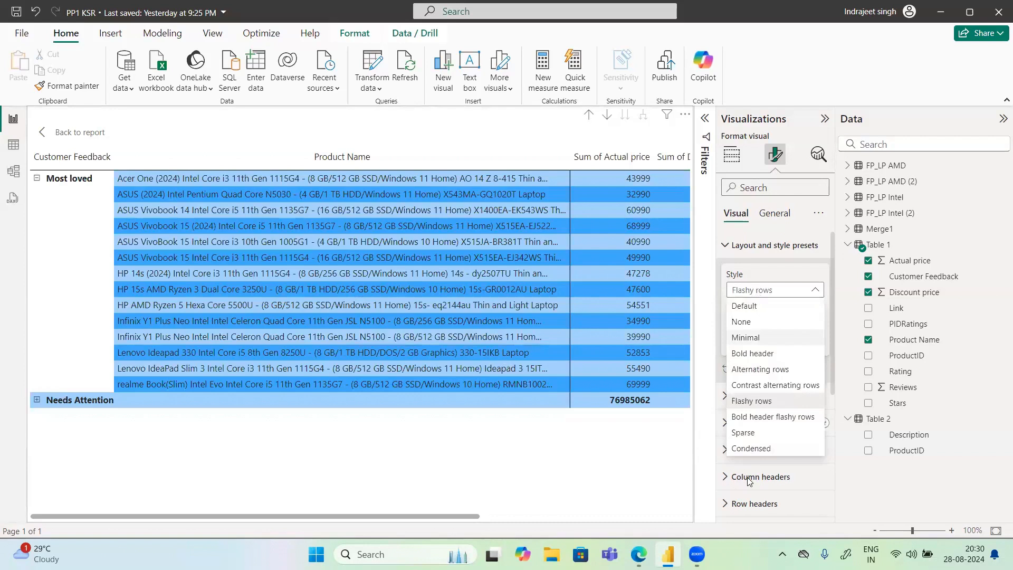
pyautogui.click(753, 417)
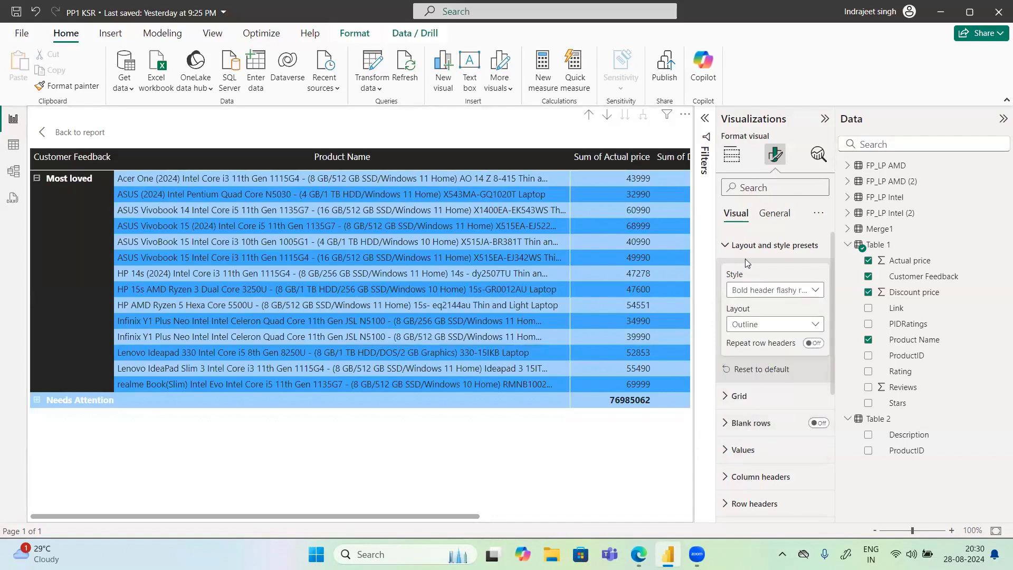
pyautogui.click(768, 295)
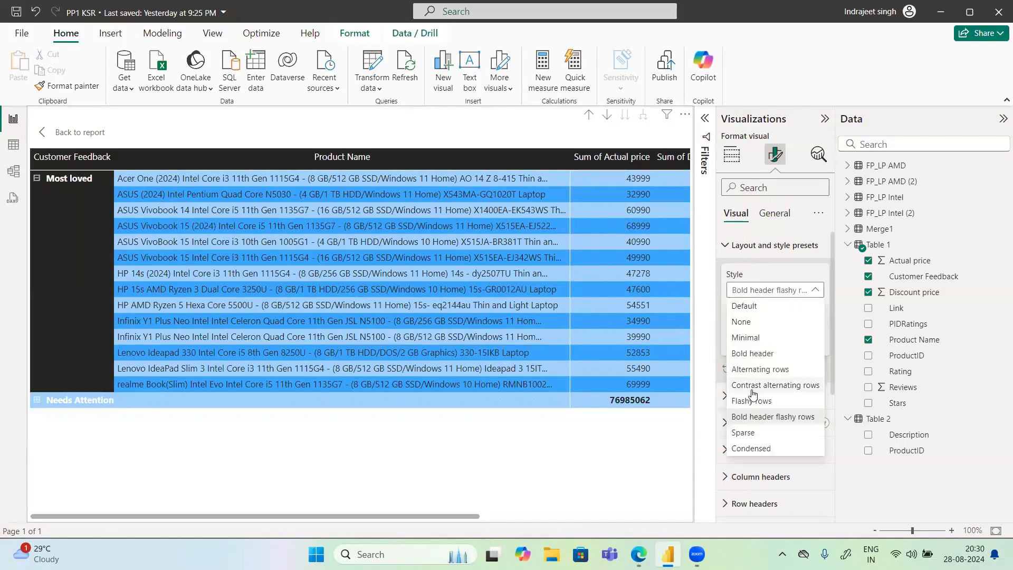
pyautogui.click(756, 439)
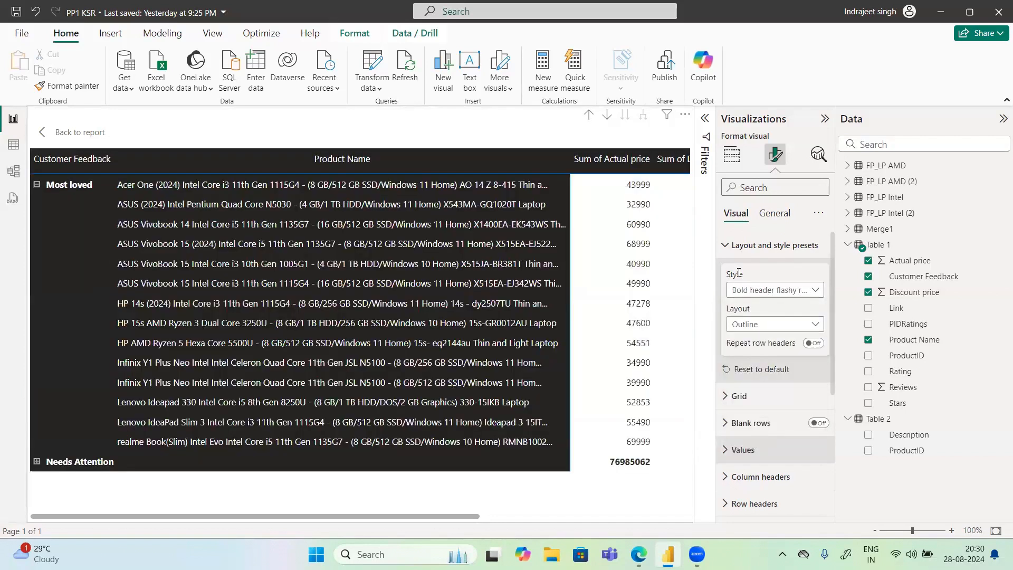
# - Apply the Condensed style preset to the matrix and return to the report page with the matrix's field settings shown
pyautogui.click(756, 290)
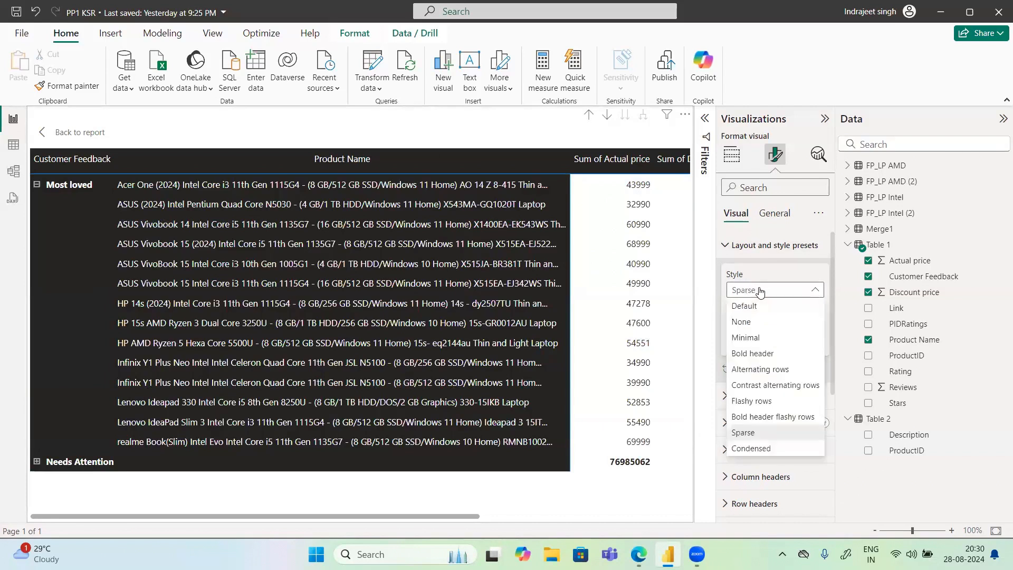
pyautogui.click(741, 449)
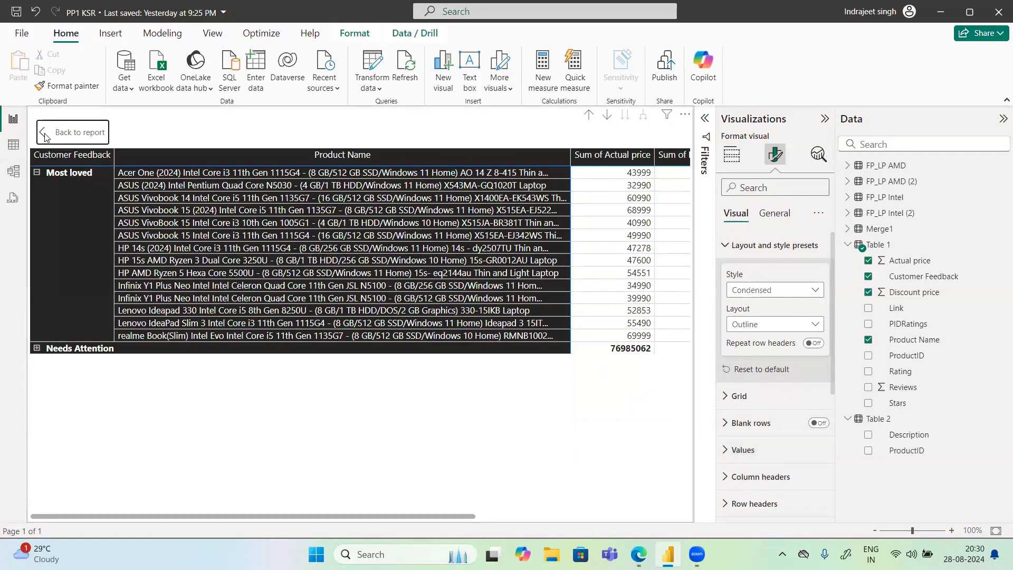
pyautogui.click(73, 132)
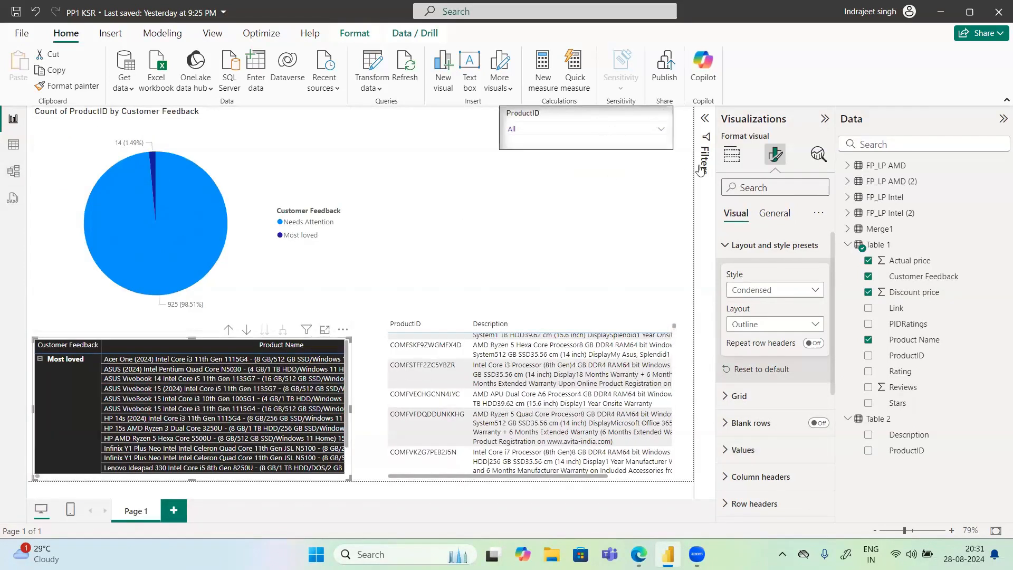
pyautogui.click(730, 161)
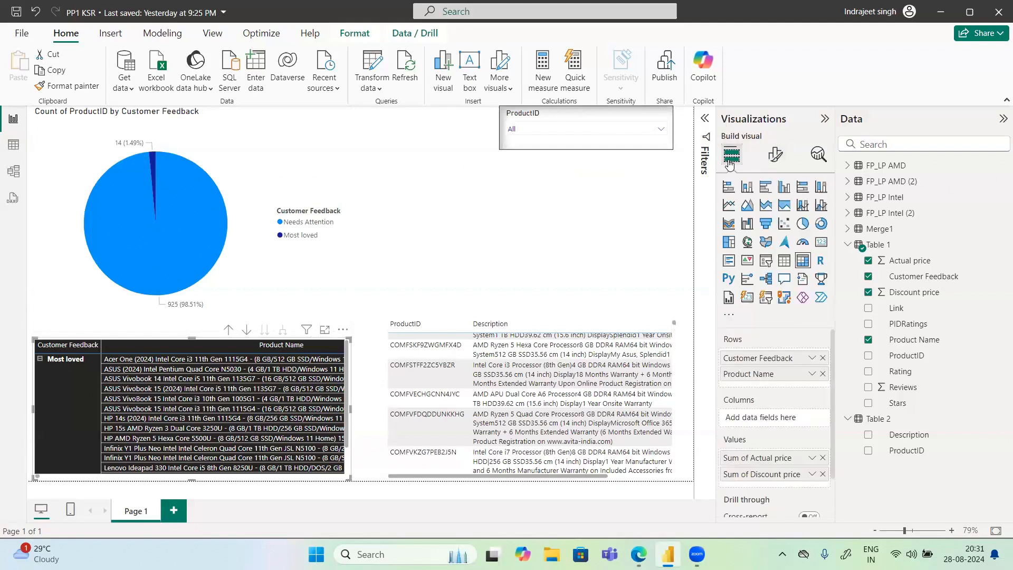
# - Shrink the Customer Feedback pie chart from its lower corner to free space beside it
pyautogui.click(179, 166)
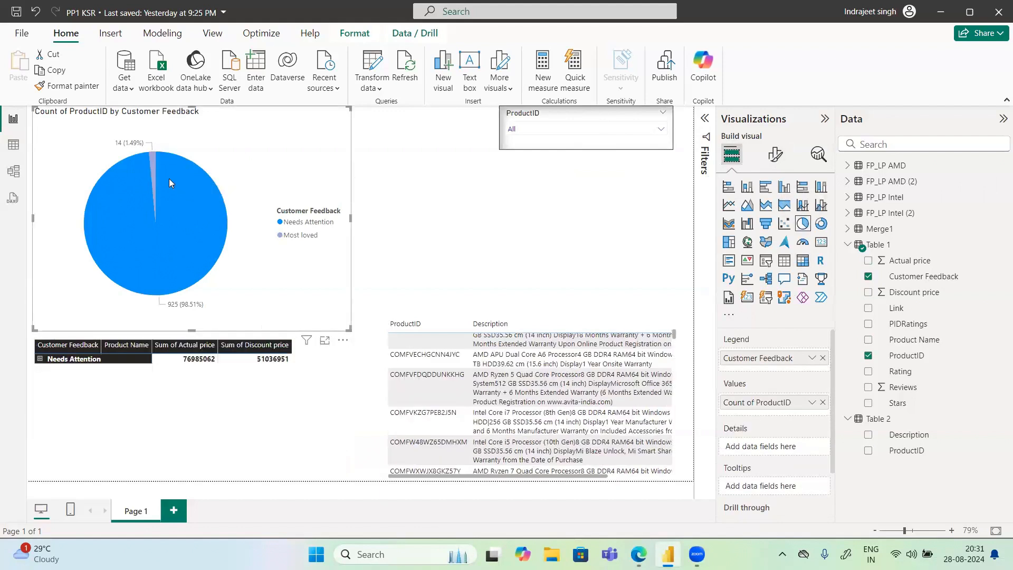
pyautogui.click(169, 178)
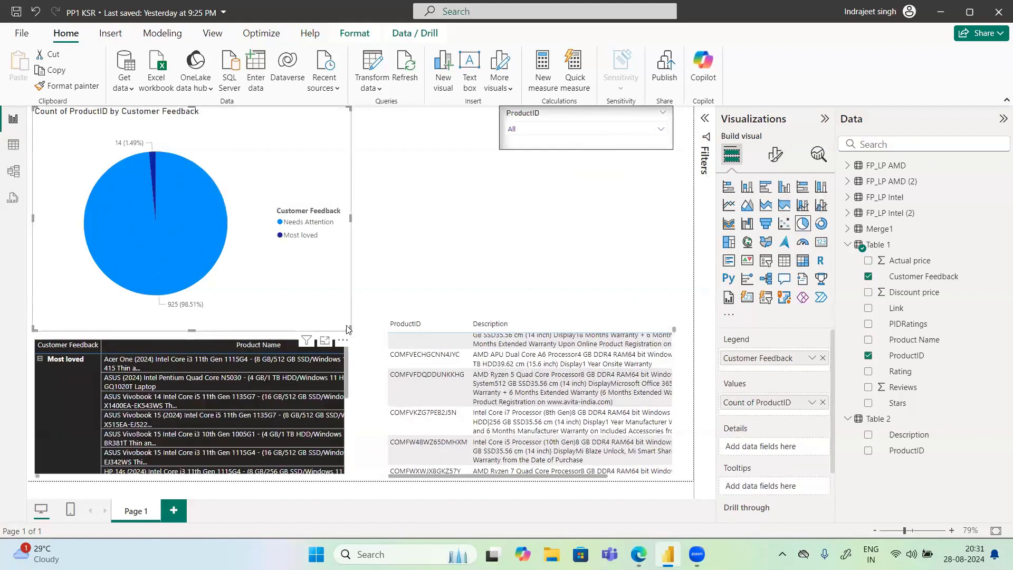
pyautogui.moveTo(347, 328); pyautogui.dragTo(307, 279)
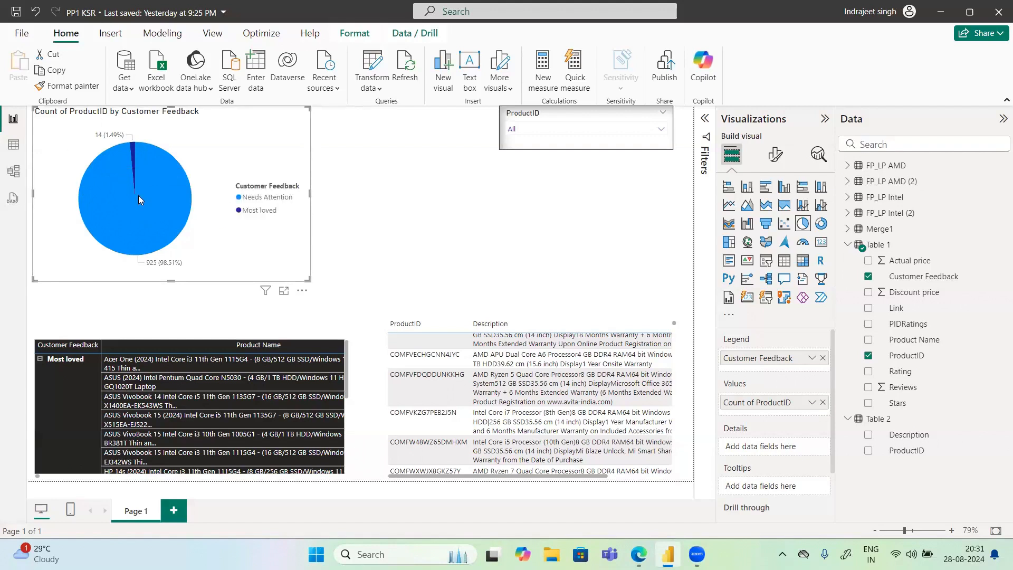
pyautogui.moveTo(140, 199)
pyautogui.moveTo(308, 280); pyautogui.dragTo(288, 277)
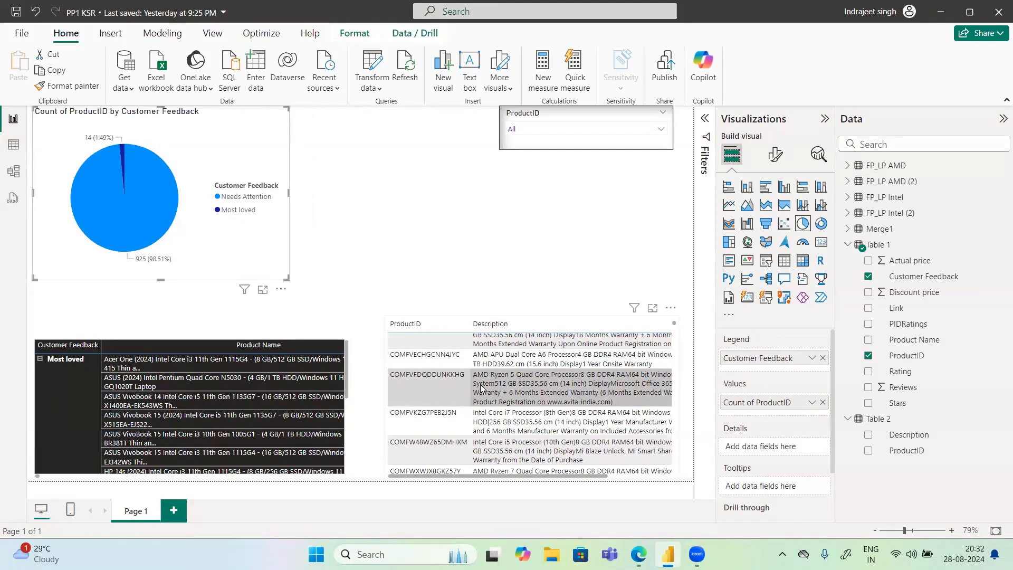
pyautogui.click(392, 166)
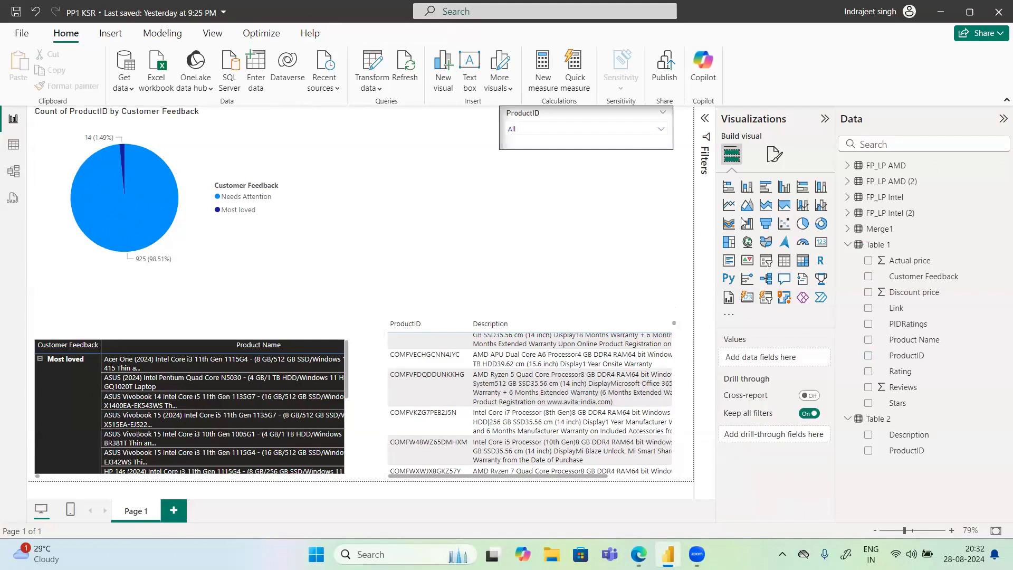
pyautogui.click(817, 226)
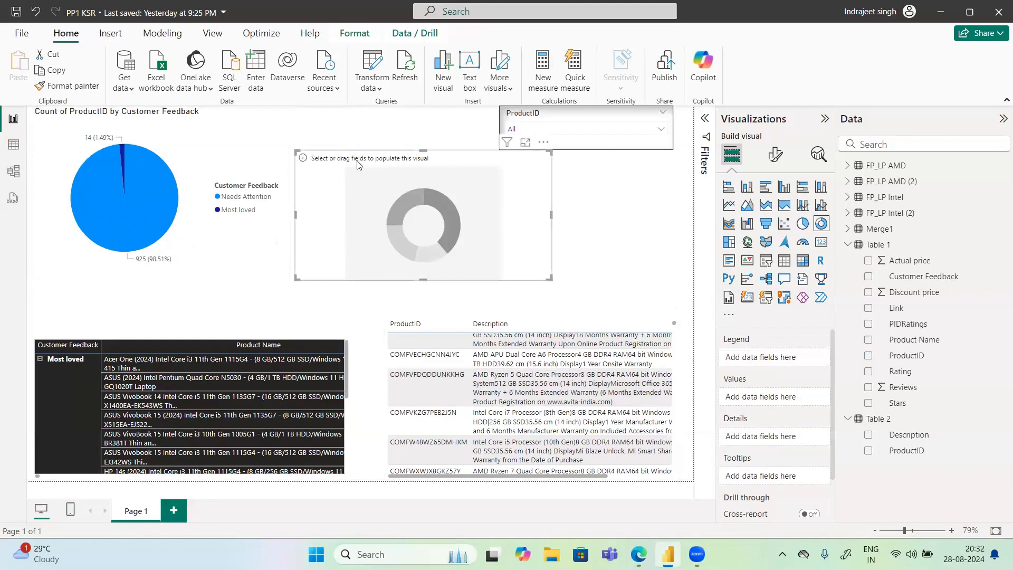
pyautogui.press('Delete')
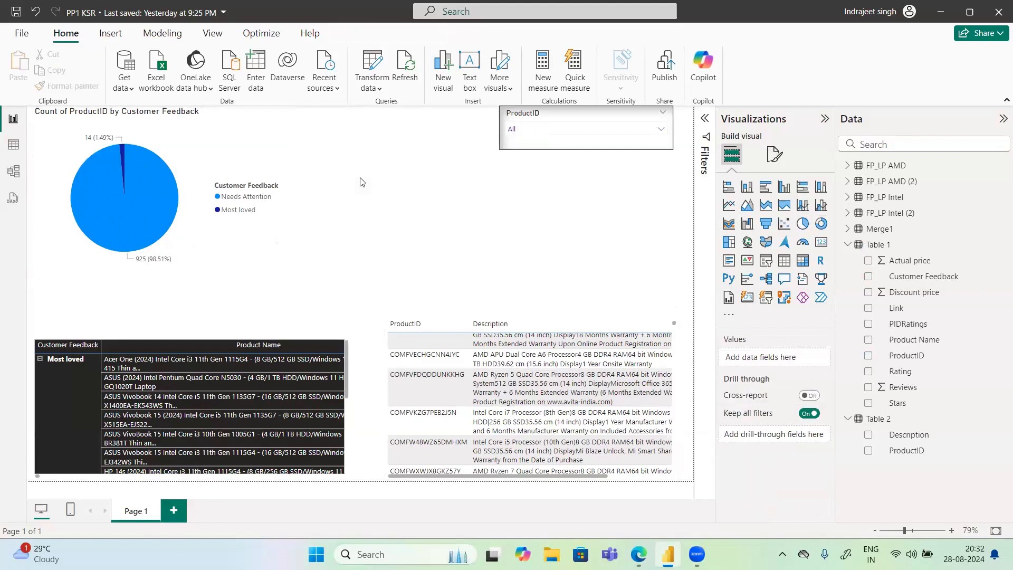
# - Duplicate the Customer Feedback pie chart, place the copy beside the original, and convert the copy to a donut chart
pyautogui.click(216, 141)
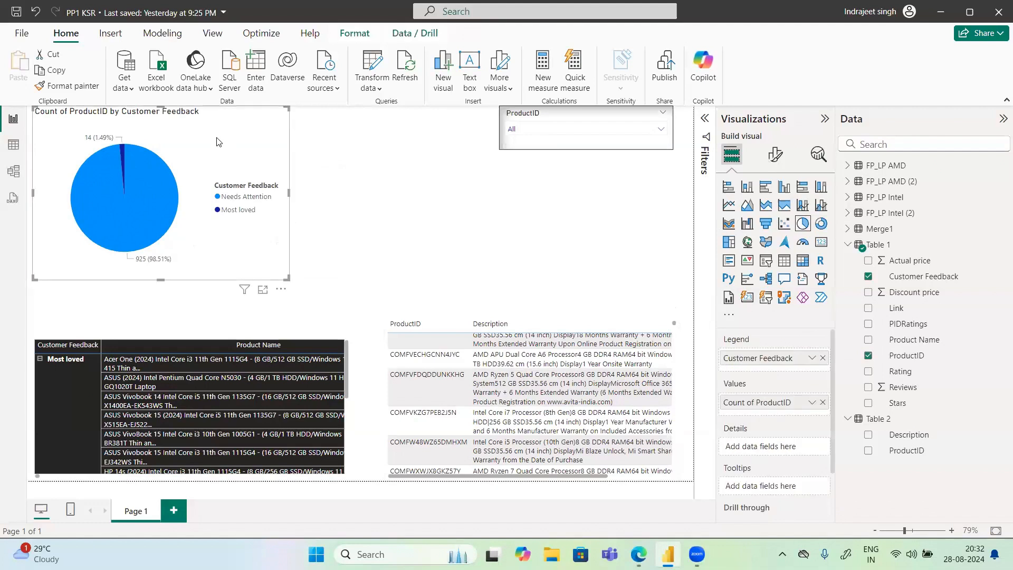
pyautogui.hotkey('ctrl', 'c')
pyautogui.hotkey('ctrl', 'v')
pyautogui.moveTo(243, 127); pyautogui.dragTo(525, 135)
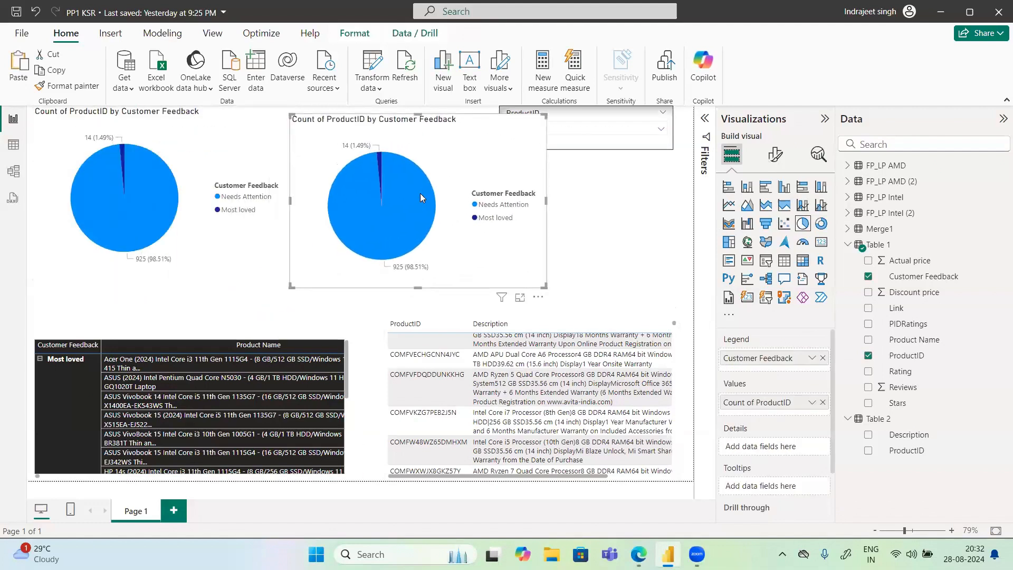
pyautogui.click(820, 225)
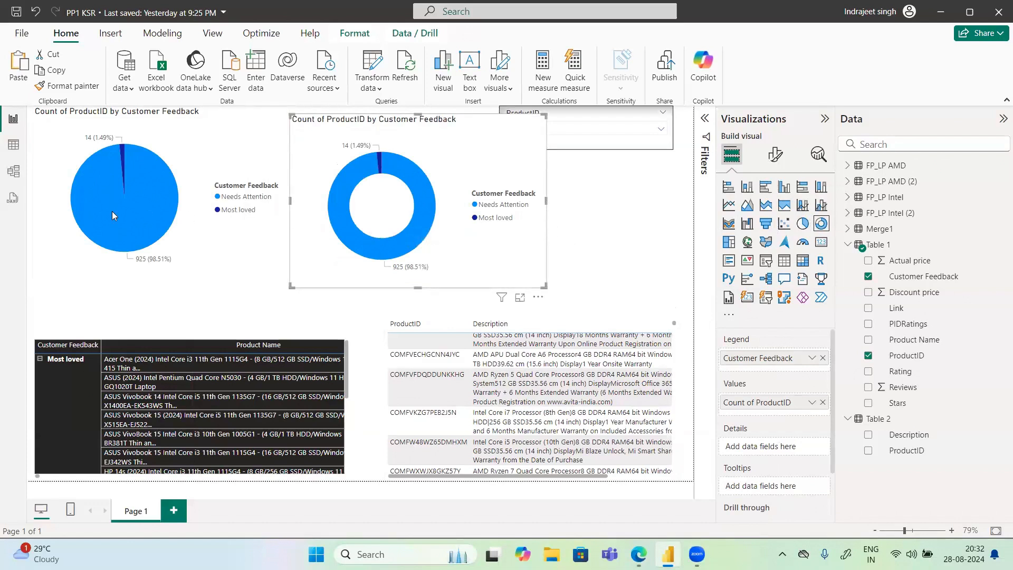
# - Try the Inside position for the donut chart's detail labels and return them to Outside
pyautogui.moveTo(123, 207)
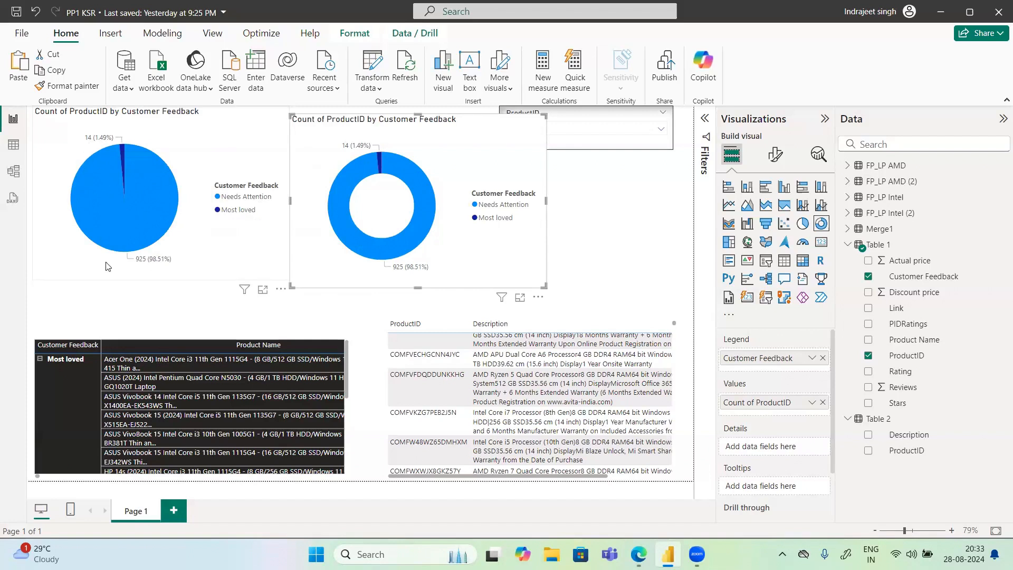
pyautogui.moveTo(426, 208)
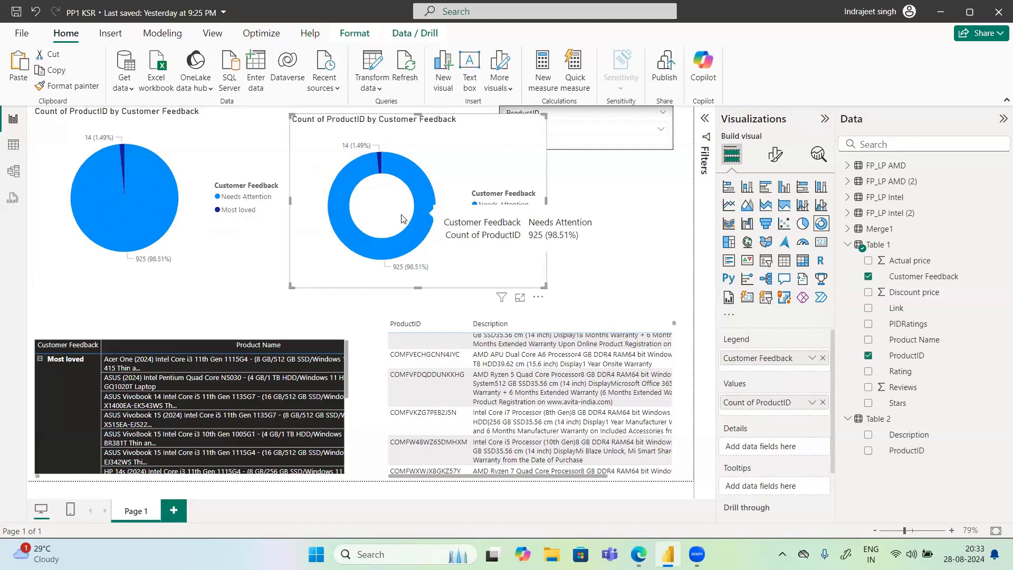
pyautogui.click(775, 159)
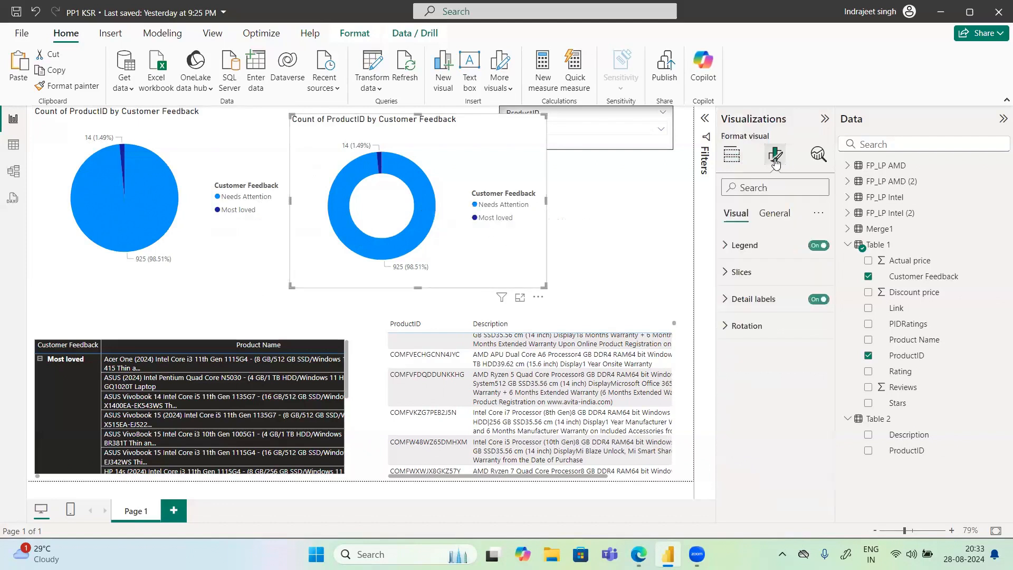
pyautogui.click(775, 214)
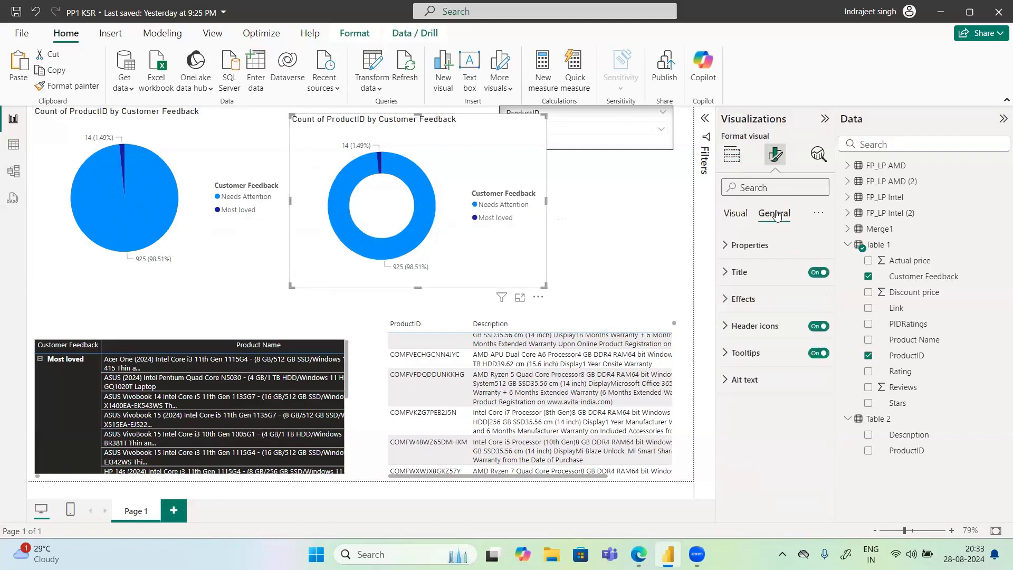
pyautogui.click(734, 211)
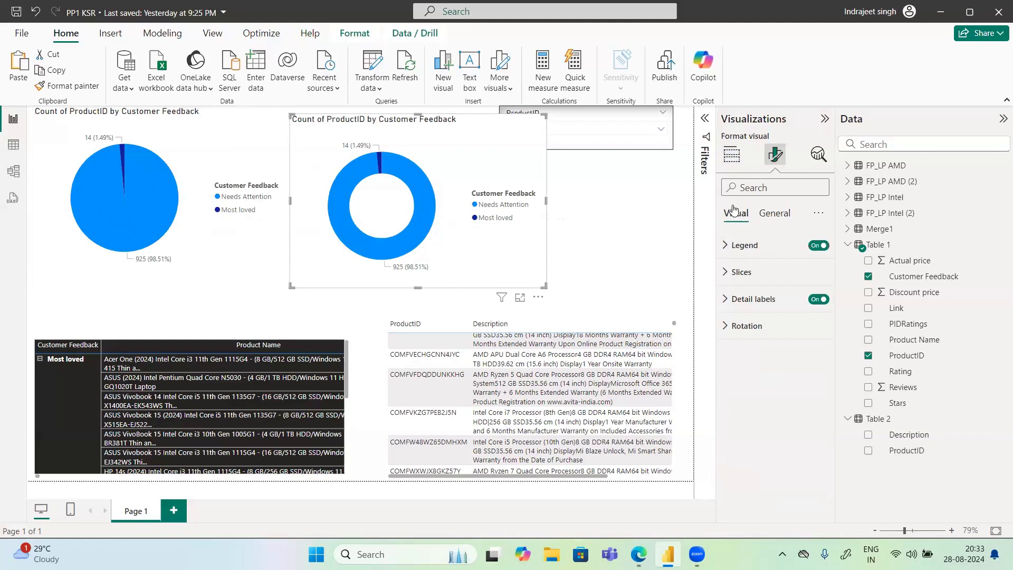
pyautogui.click(739, 274)
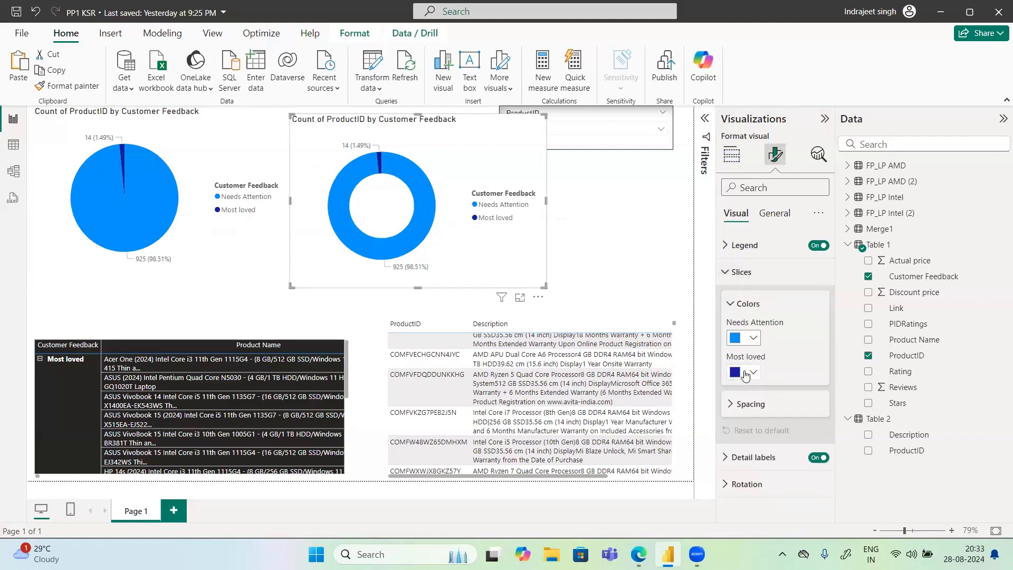
pyautogui.click(734, 471)
pyautogui.scroll(-3, 734, 469)
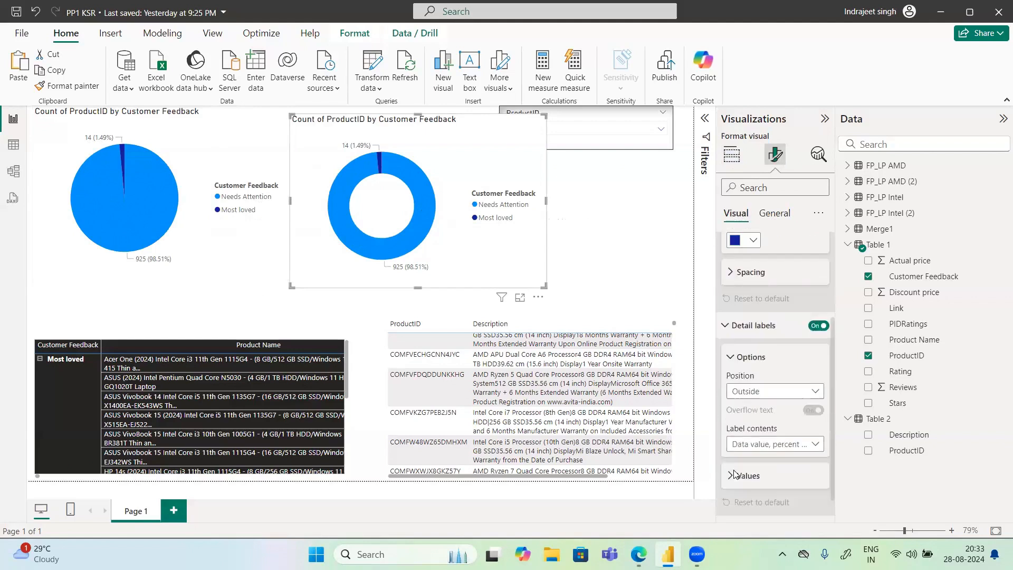
pyautogui.scroll(3, 734, 469)
pyautogui.scroll(-3, 734, 470)
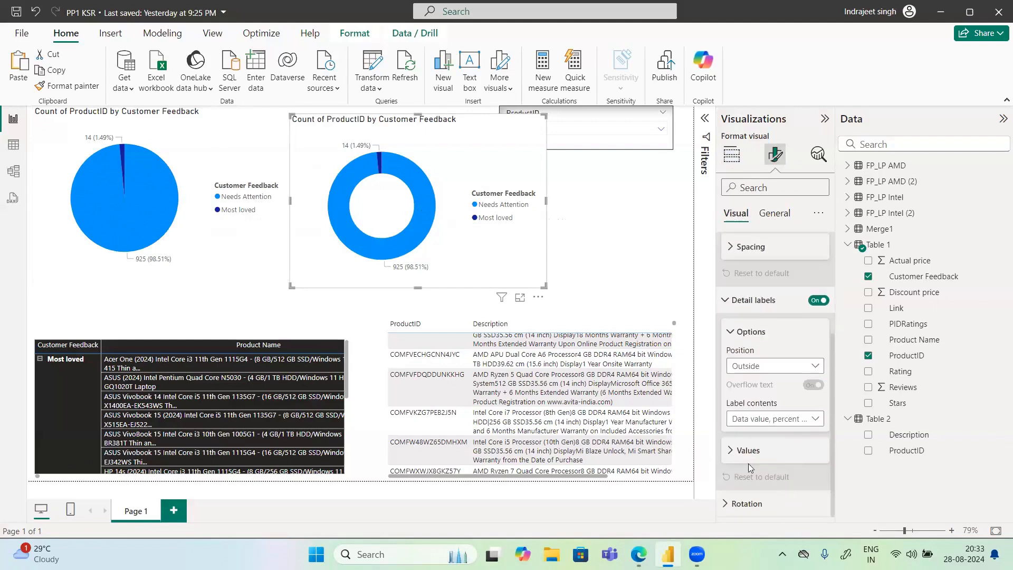
pyautogui.click(777, 372)
pyautogui.press('Escape')
pyautogui.click(773, 366)
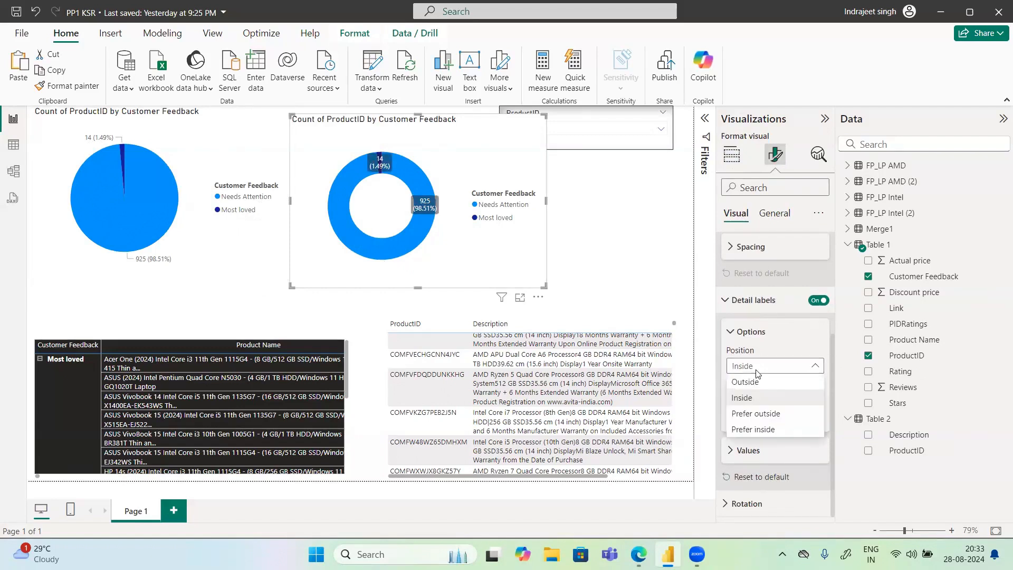
pyautogui.click(746, 382)
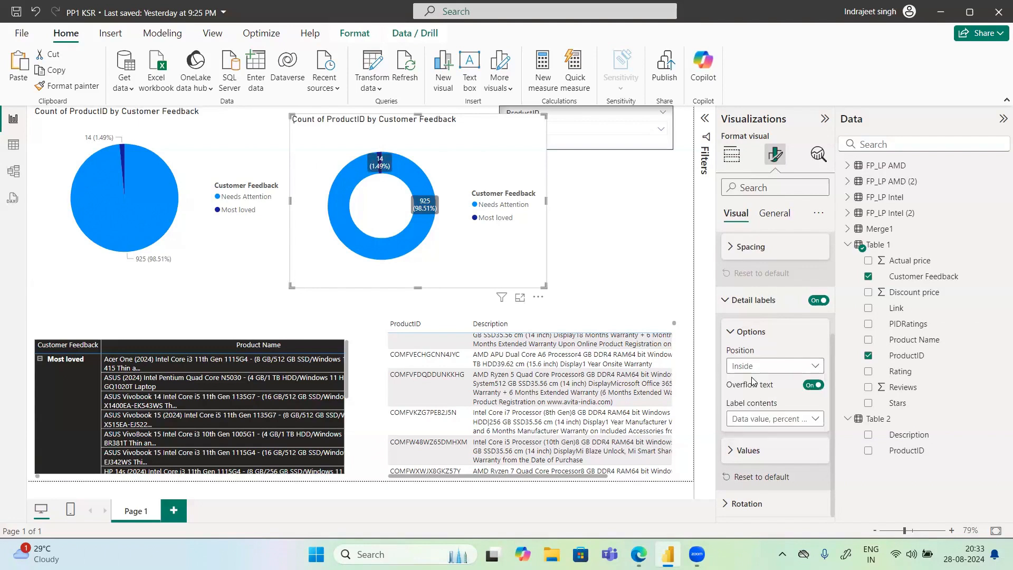
# - Examine the donut chart's label value and legend options and search its formatting settings for "Total"
pyautogui.click(742, 451)
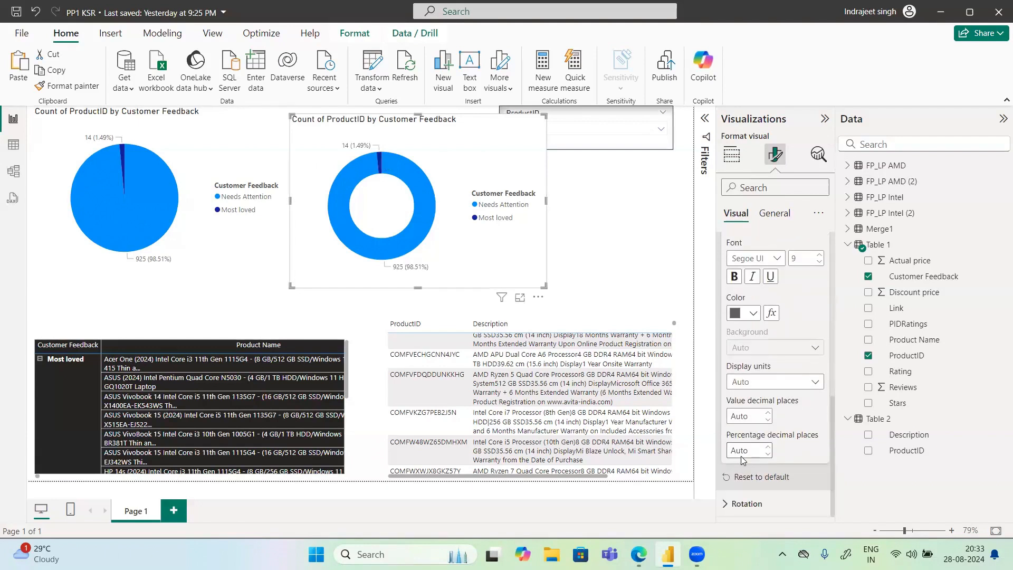
pyautogui.scroll(5, 740, 456)
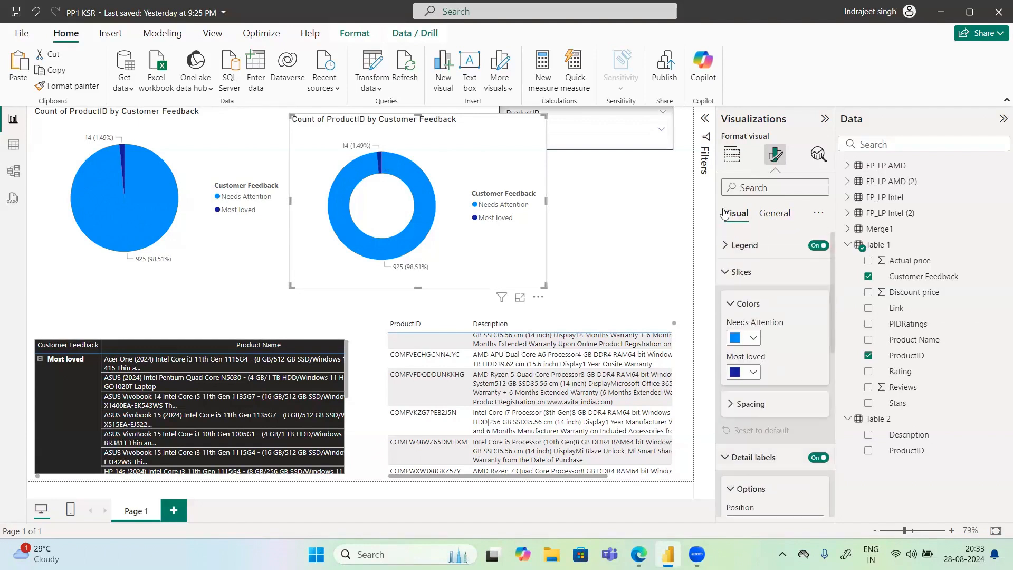
pyautogui.click(730, 243)
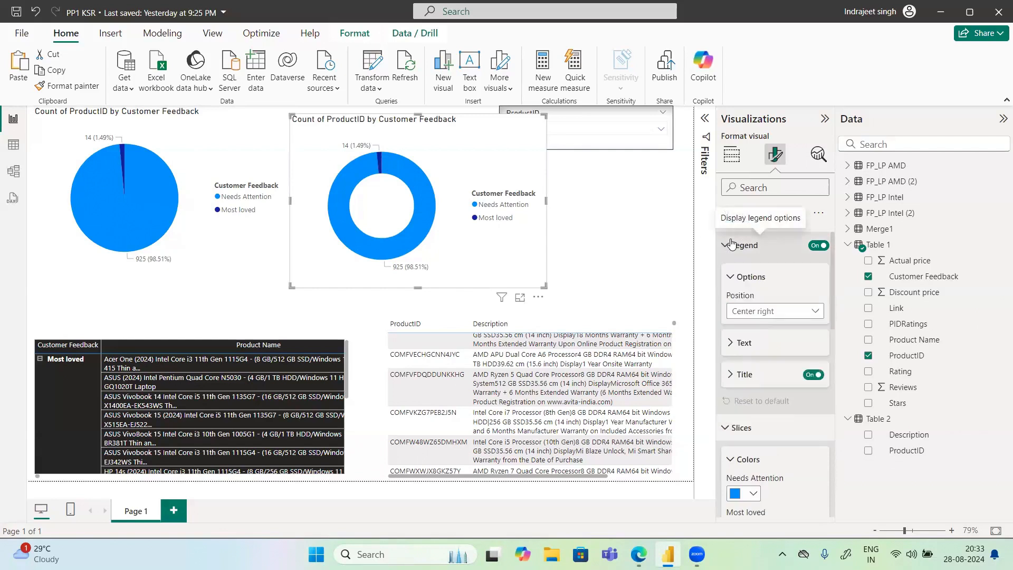
pyautogui.click(776, 183)
pyautogui.write('Total')
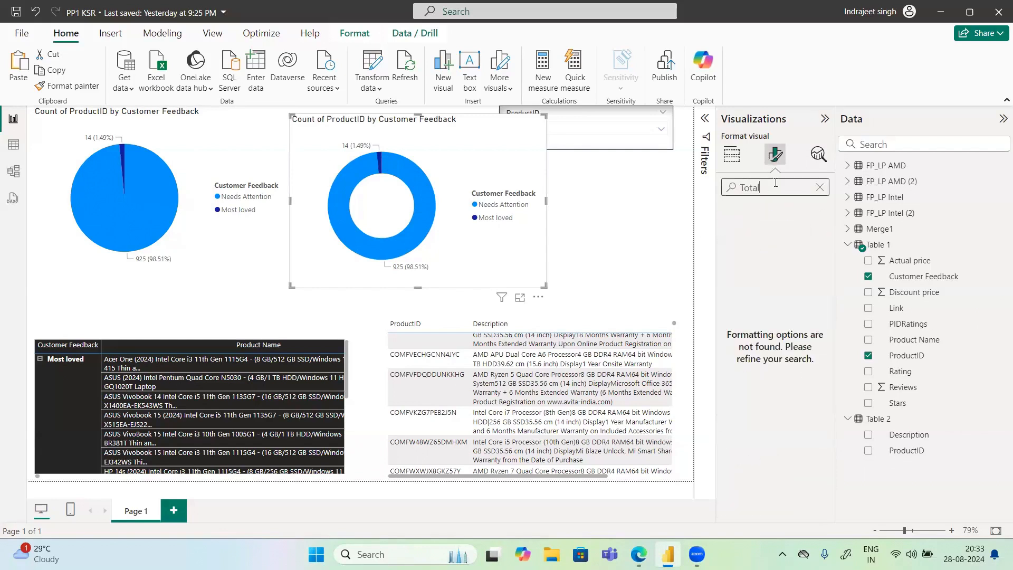
pyautogui.press('BackSpace')
pyautogui.press('BackSpace')
pyautogui.press('BackSpace')
pyautogui.press('BackSpace')
pyautogui.press('BackSpace')
# - Try converting the donut chart to a card and change it back to a donut chart
pyautogui.click(732, 154)
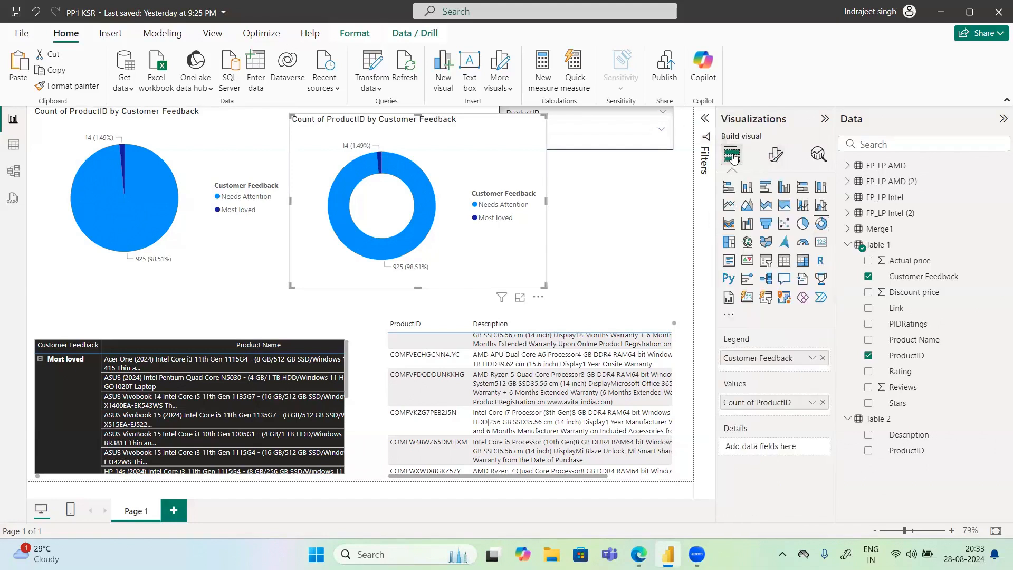
pyautogui.click(821, 241)
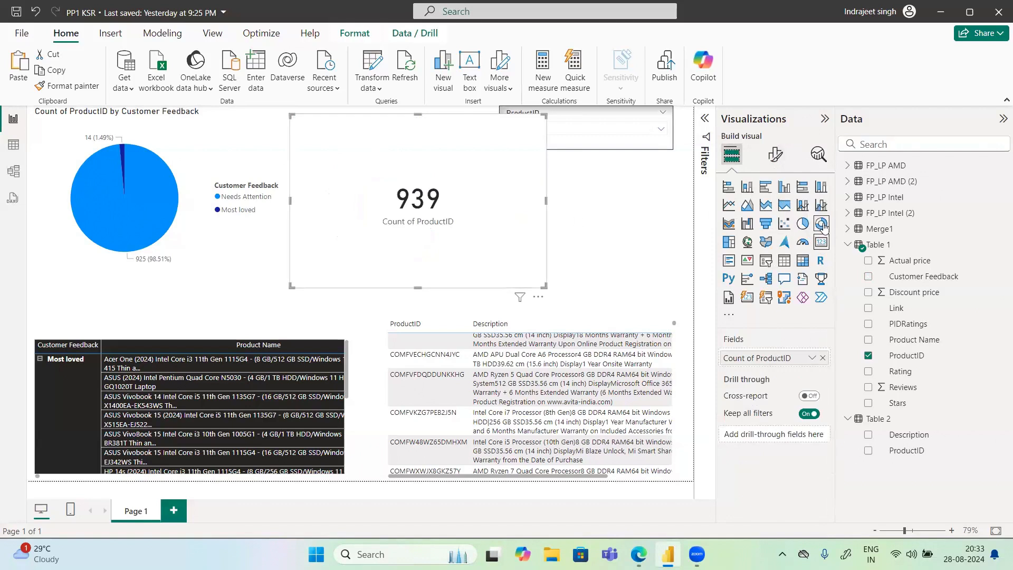
pyautogui.click(821, 223)
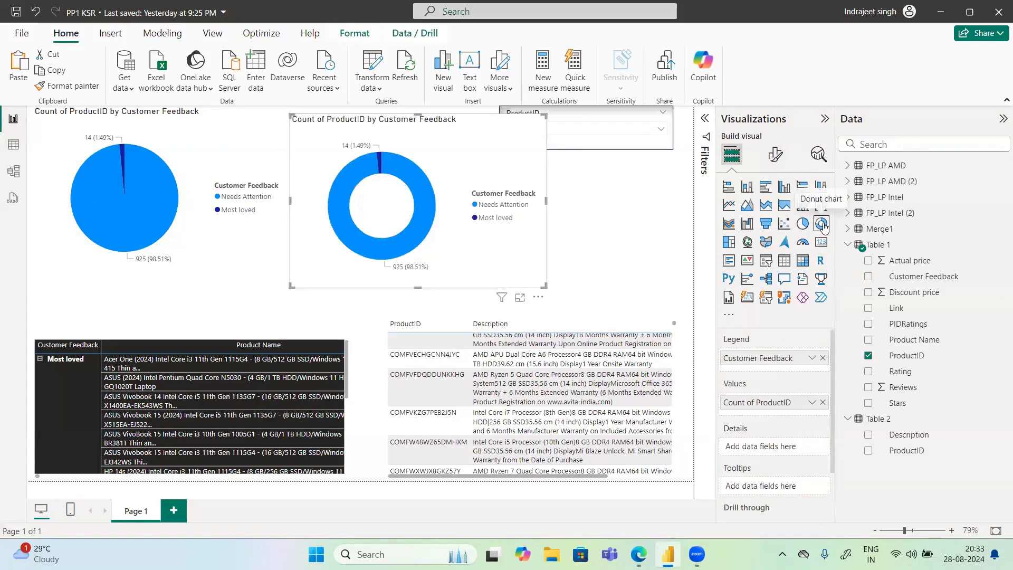
# - Add a small card beside the donut chart with Table 1's ProductID field summarized as Count
pyautogui.click(557, 204)
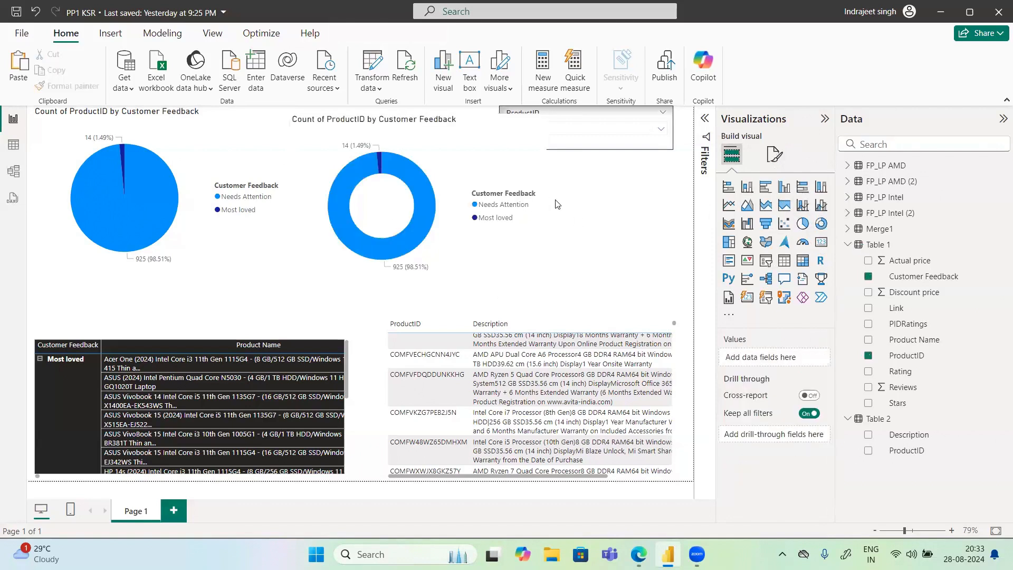
pyautogui.click(821, 242)
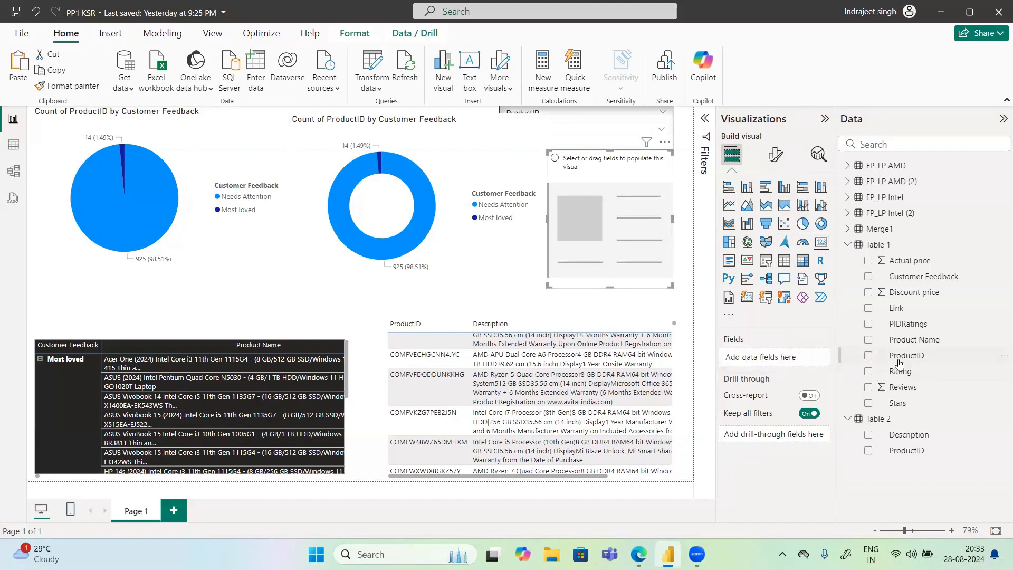
pyautogui.moveTo(892, 355); pyautogui.dragTo(776, 360)
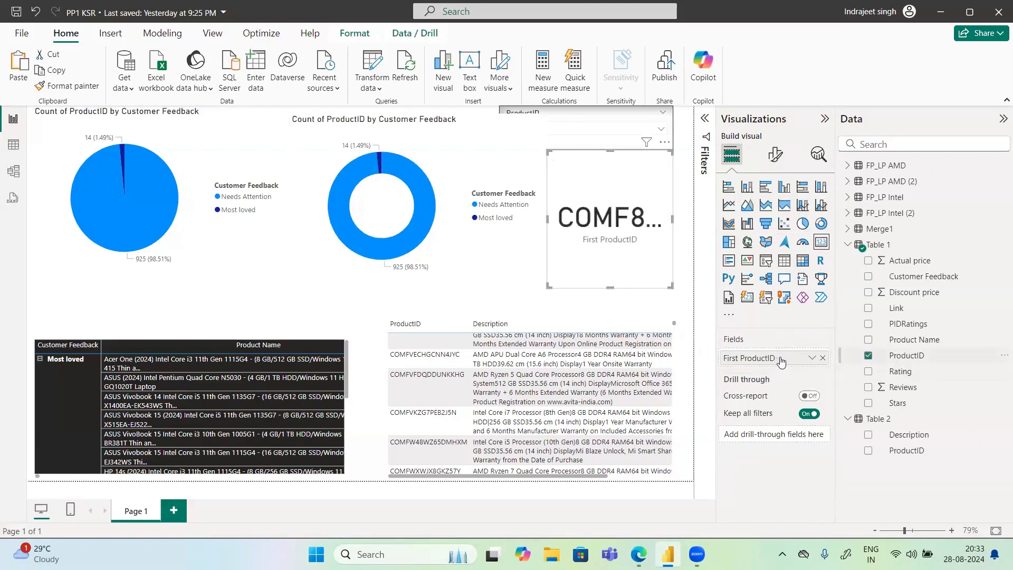
pyautogui.click(811, 359)
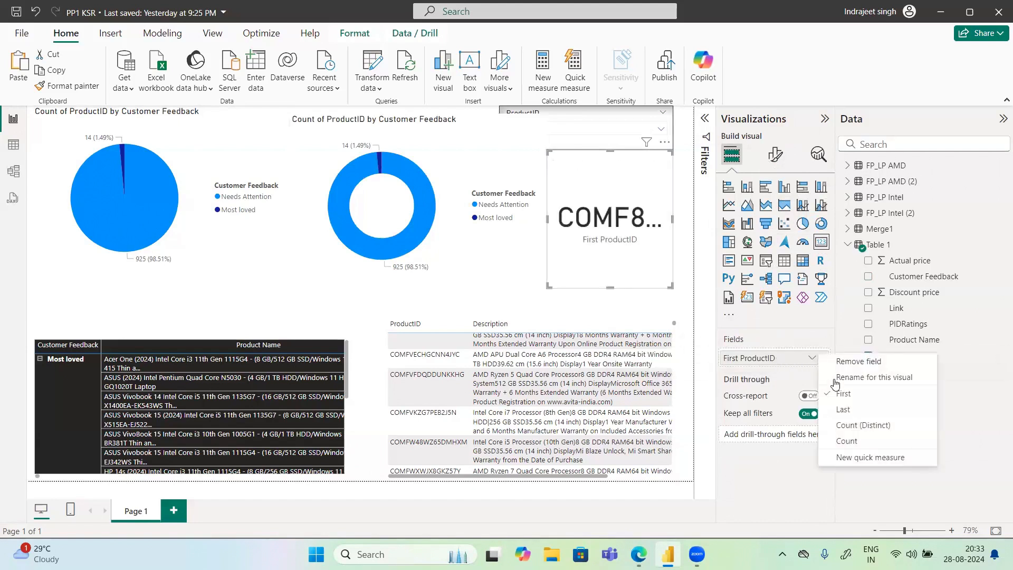
pyautogui.click(847, 442)
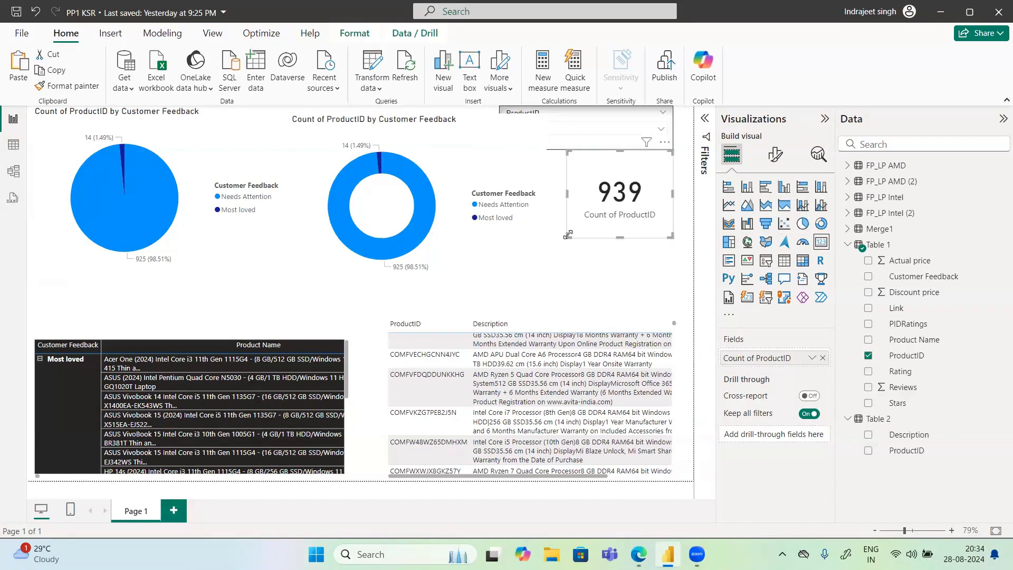
# - Turn off the card's category label and fit the card inside the donut chart's hole
pyautogui.click(776, 156)
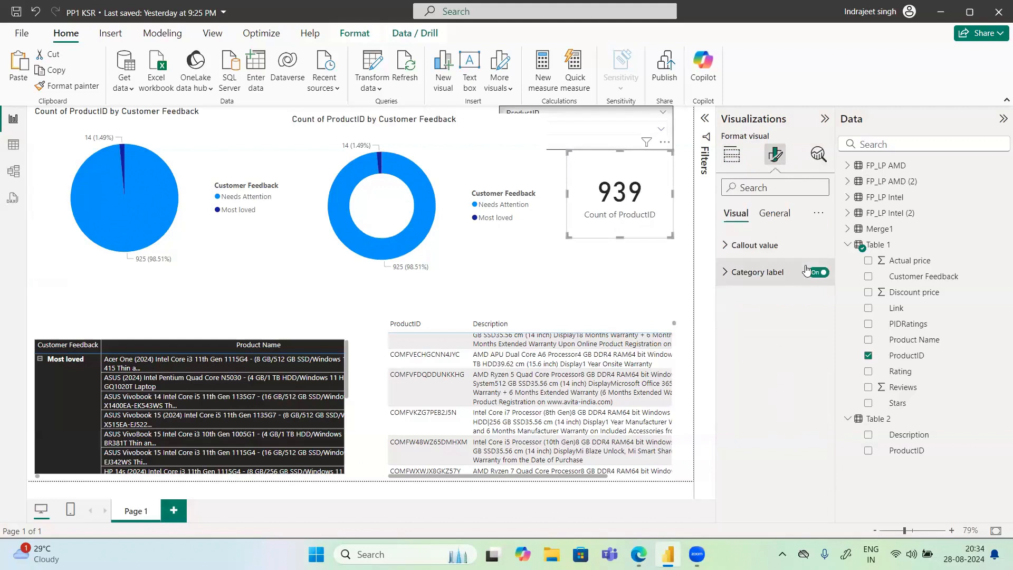
pyautogui.click(816, 273)
pyautogui.moveTo(608, 200); pyautogui.dragTo(362, 225)
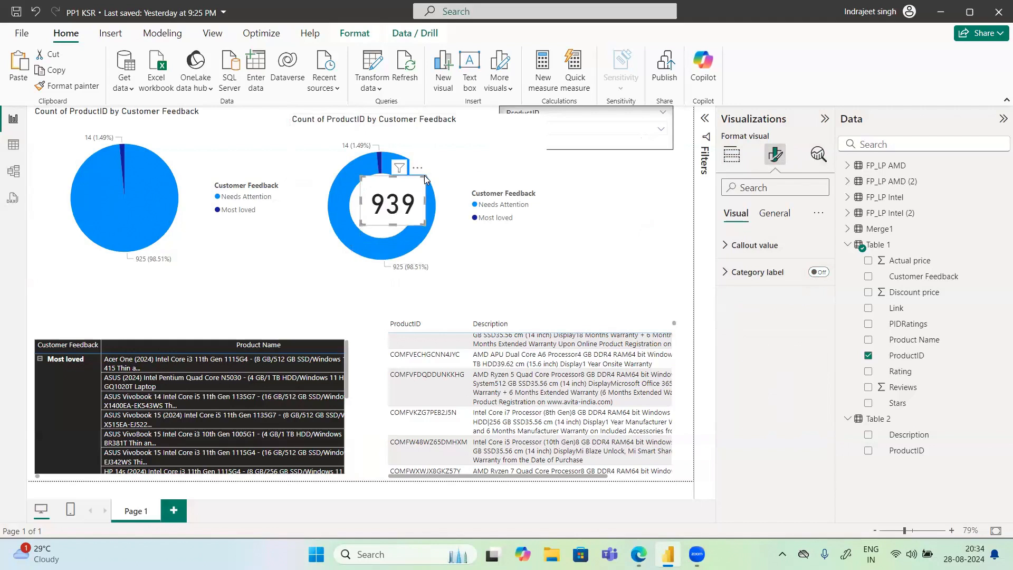
pyautogui.moveTo(424, 178); pyautogui.dragTo(412, 184)
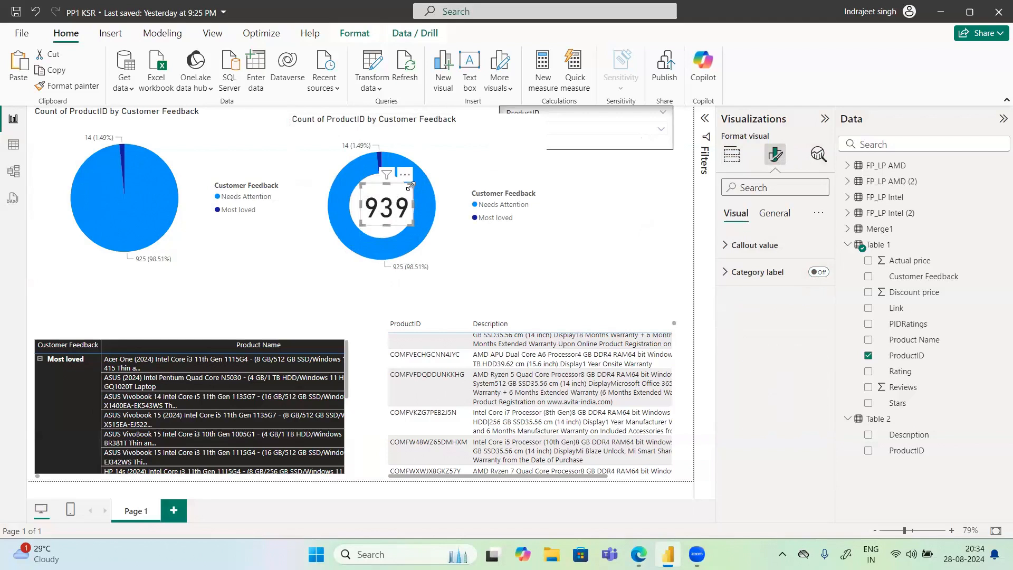
# - Narrow the count card to fit inside the donut hole, set its callout value font size to 25, and collapse the side panes
pyautogui.moveTo(413, 184); pyautogui.dragTo(405, 189)
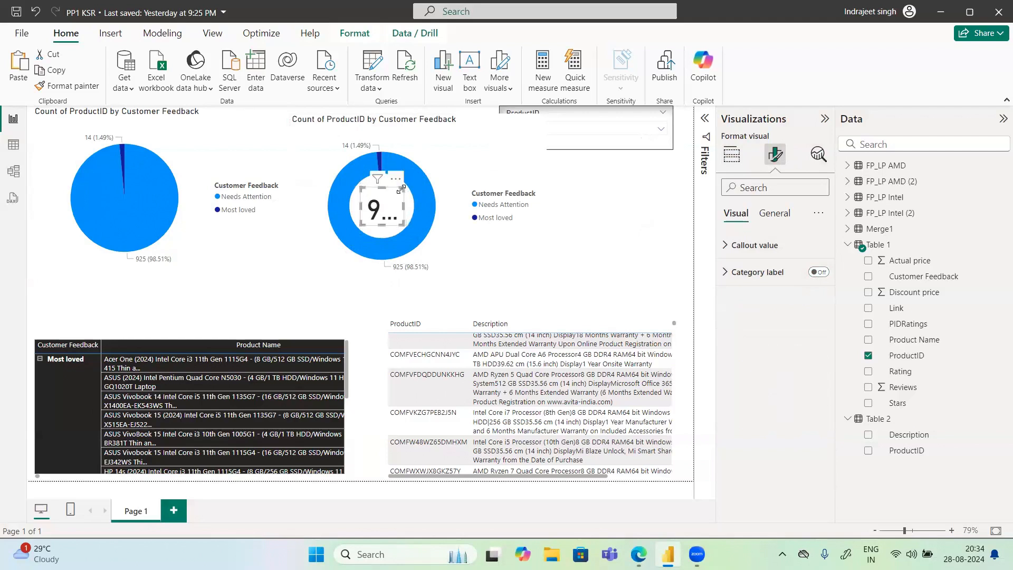
pyautogui.click(735, 245)
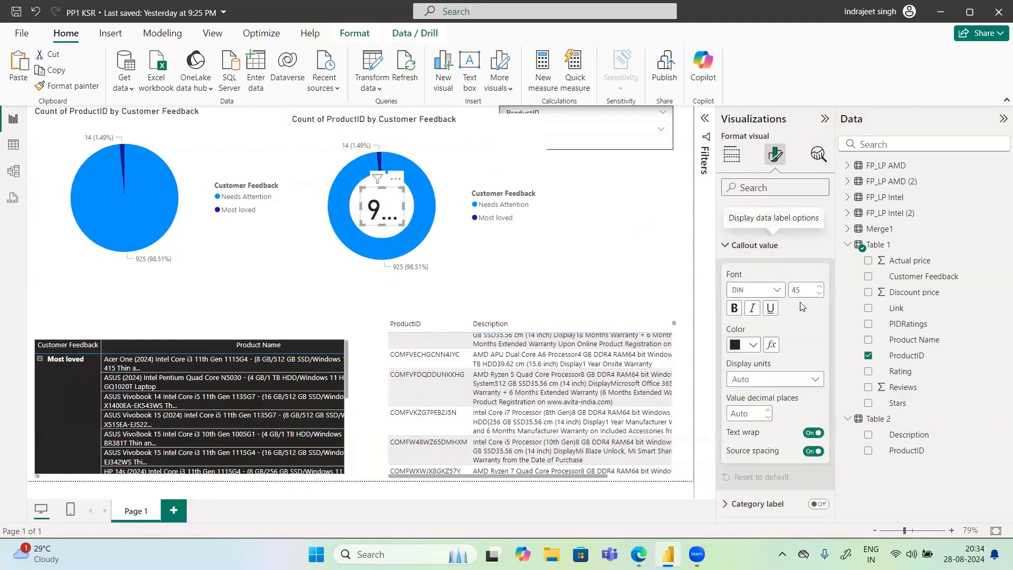
pyautogui.moveTo(803, 292); pyautogui.dragTo(787, 290)
pyautogui.write('25')
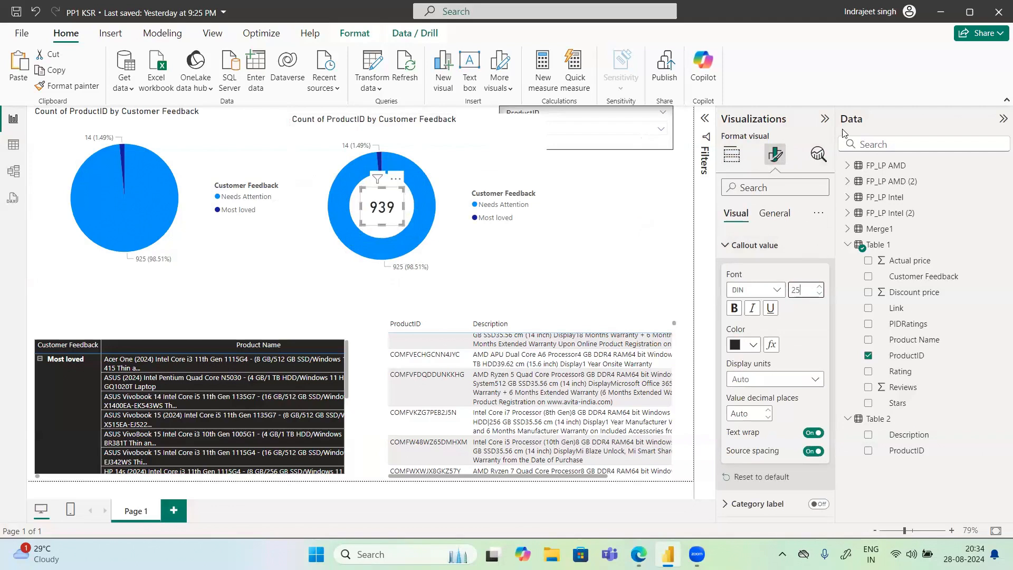
pyautogui.click(825, 120)
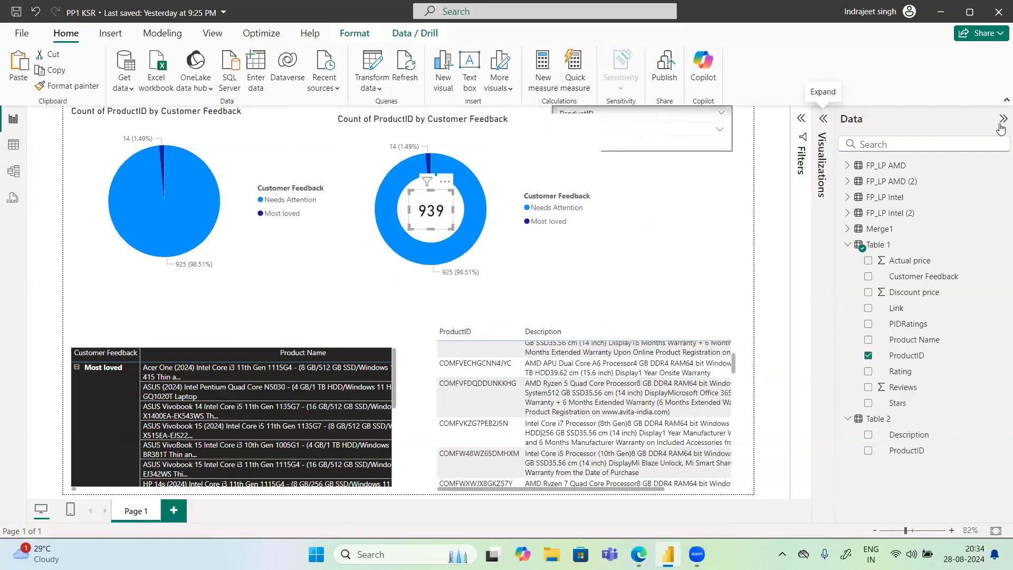
pyautogui.click(1001, 127)
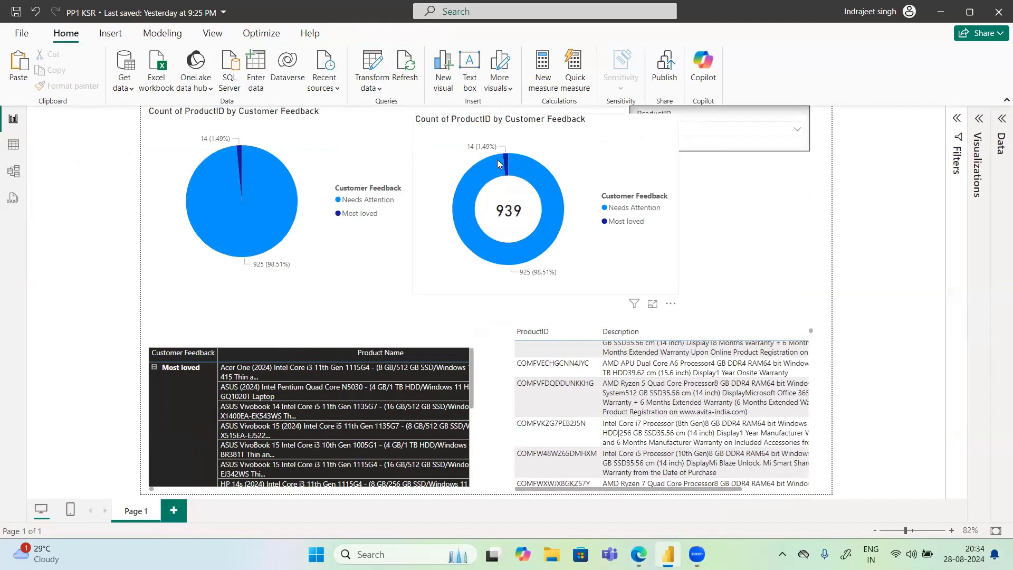
pyautogui.moveTo(506, 154)
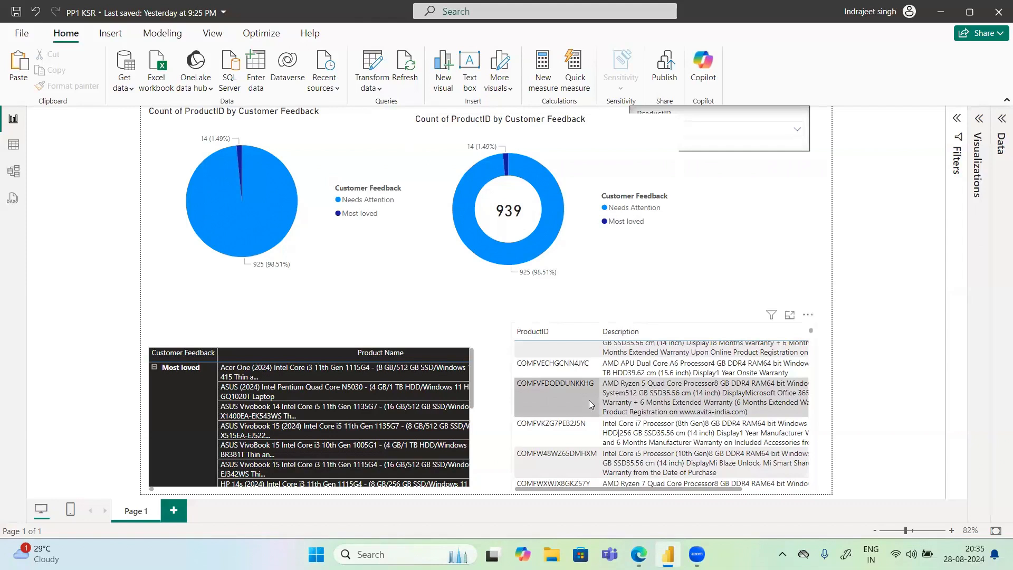
# - Switch to the PowerPoint presentation in Edge to review the Agenda slide, and return to the Power BI report
pyautogui.moveTo(639, 554)
pyautogui.click(613, 504)
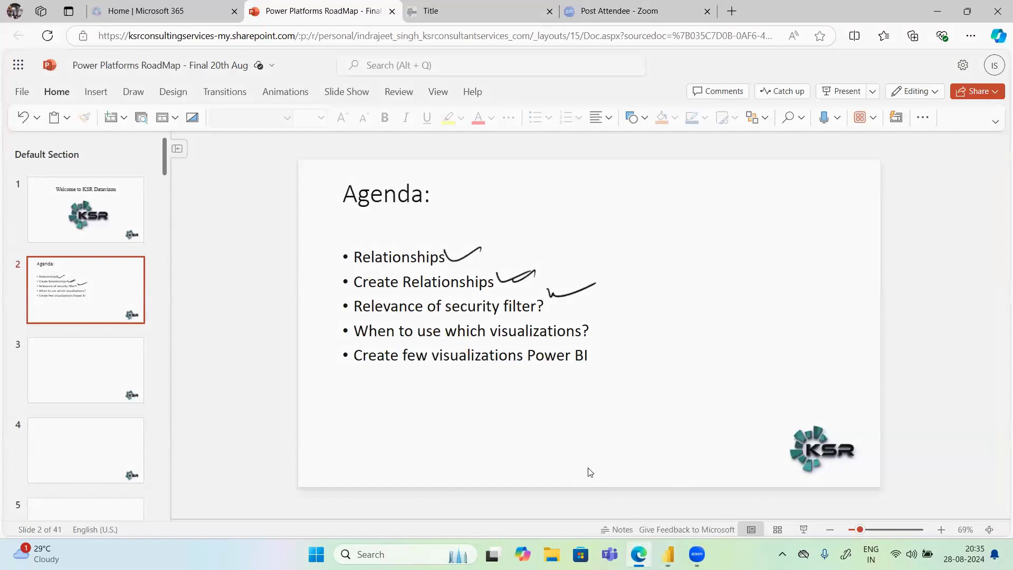
pyautogui.click(937, 10)
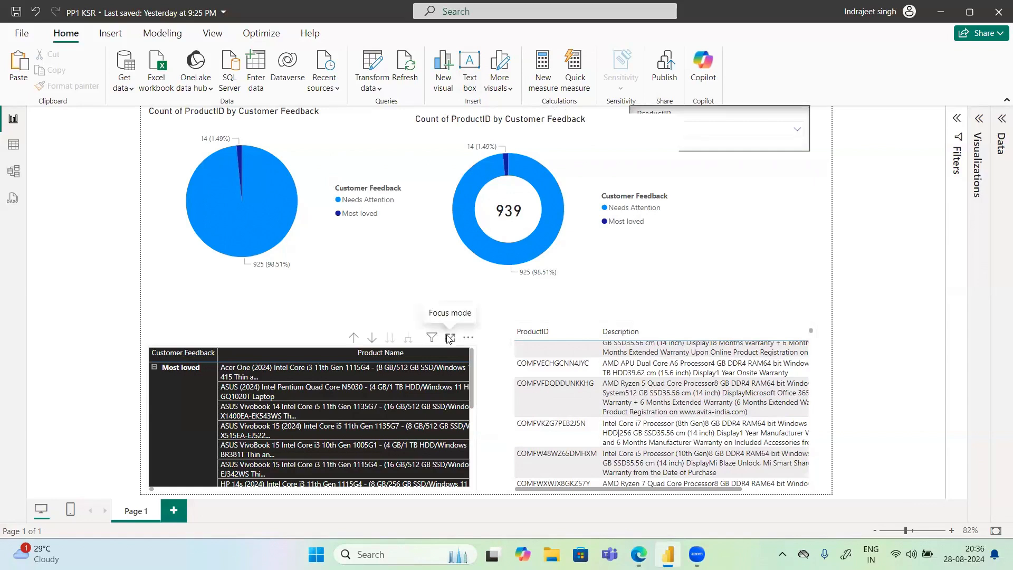
# - Show the matrix in focus mode, then collapse and re-expand its Most loved group
pyautogui.click(449, 338)
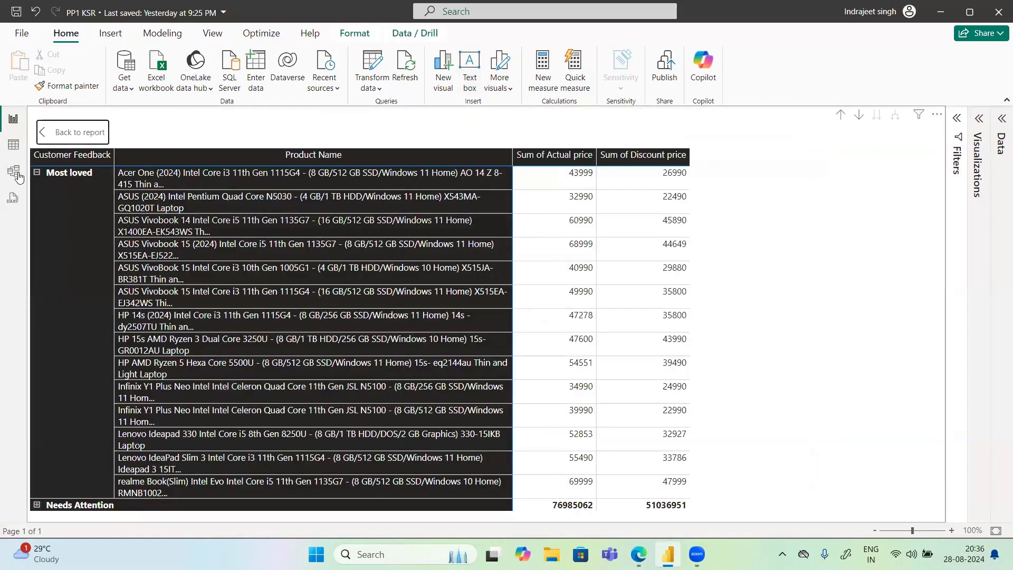
pyautogui.click(37, 174)
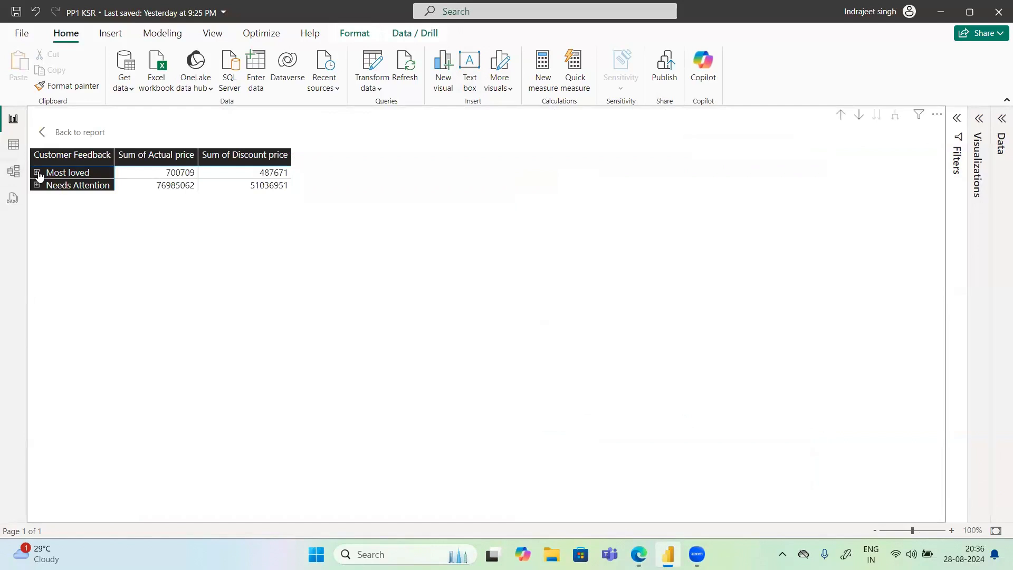
pyautogui.click(37, 173)
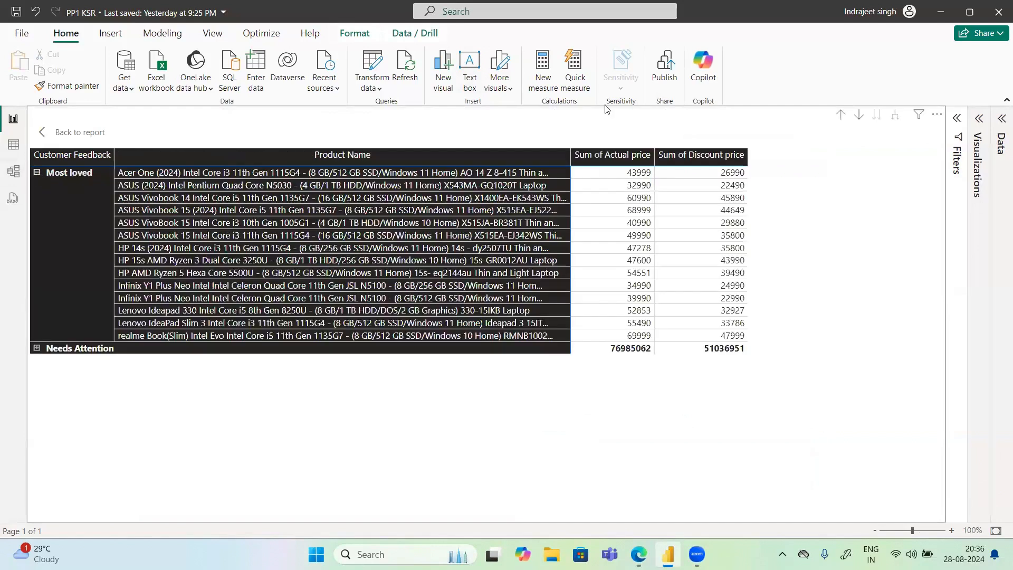
# - Turn on the matrix's column subtotals and row subtotals, and return to the report page
pyautogui.click(978, 125)
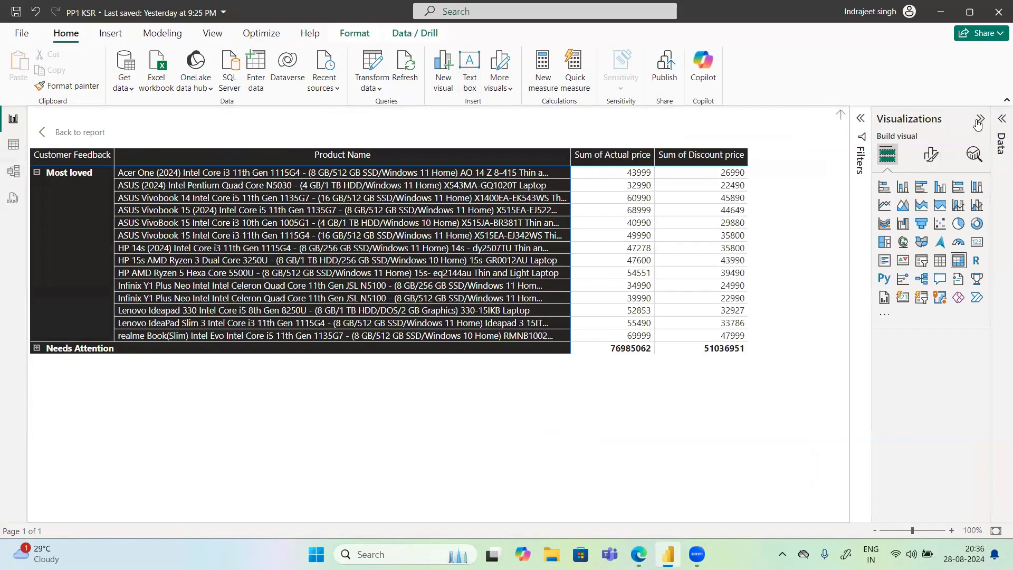
pyautogui.click(933, 158)
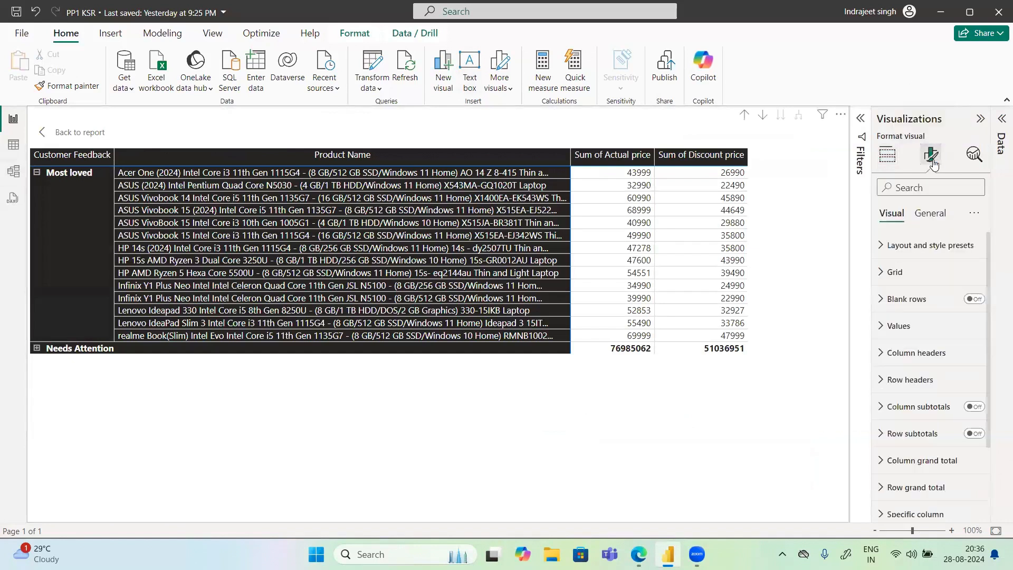
pyautogui.click(974, 407)
pyautogui.click(976, 434)
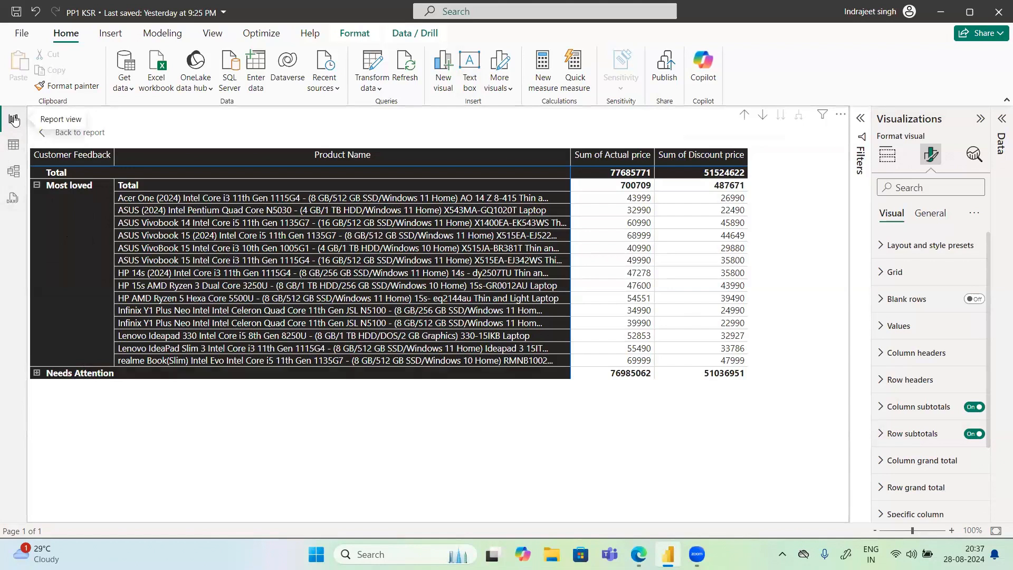
pyautogui.click(67, 136)
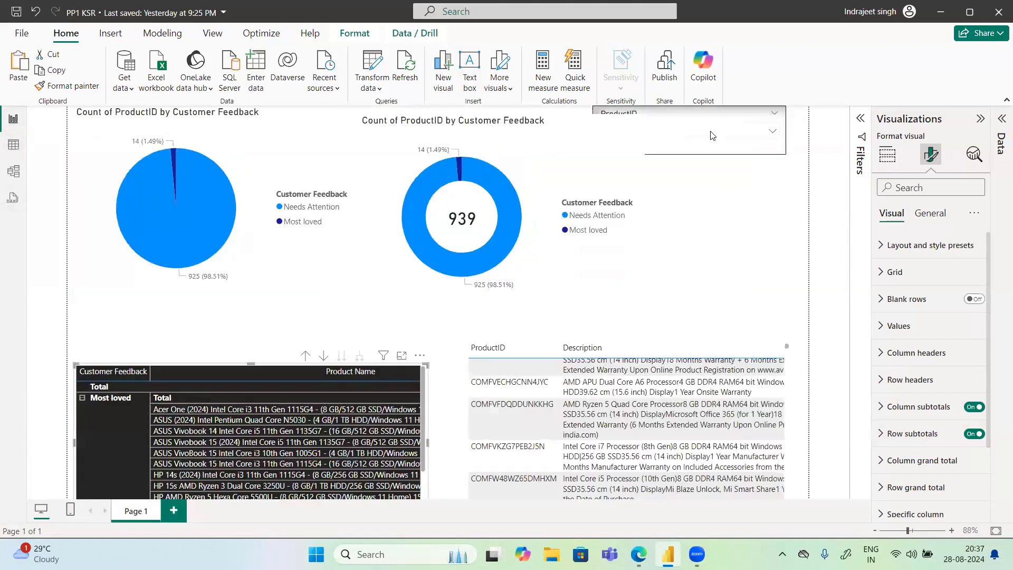
# - Test the ProductID slicer with COMF8FDMJZXPRWVF and COMFKEW9QMUGUZSD, individually and together, and clear the selection
pyautogui.click(711, 132)
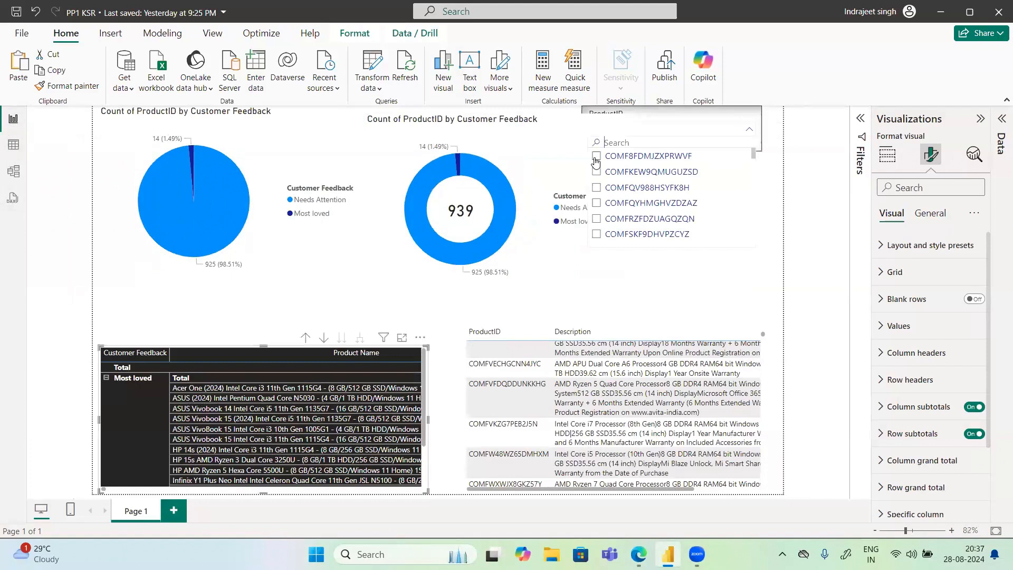
pyautogui.click(596, 157)
pyautogui.click(597, 172)
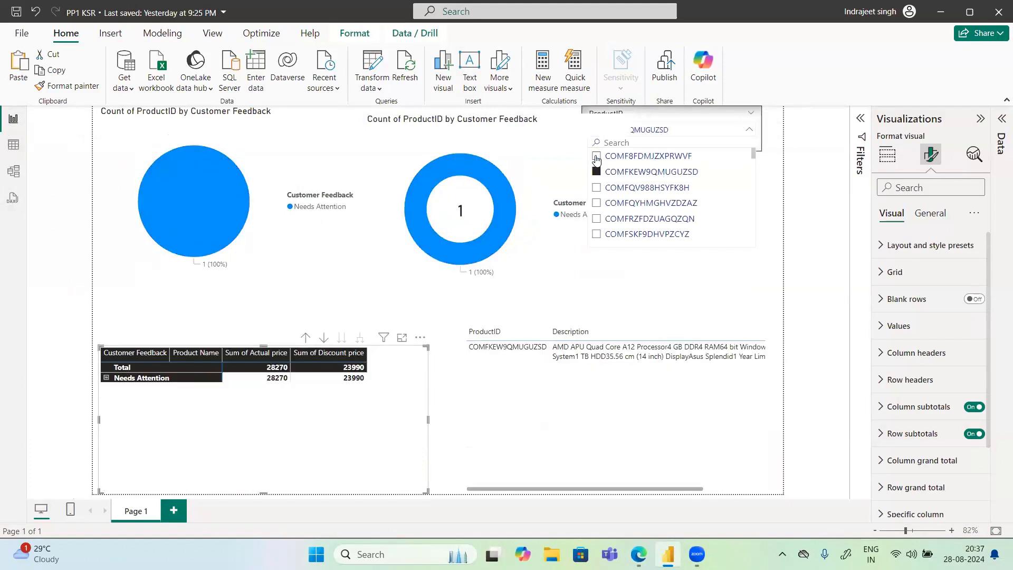
pyautogui.keyDown('ctrl'); pyautogui.click(596, 157); pyautogui.keyUp('ctrl')
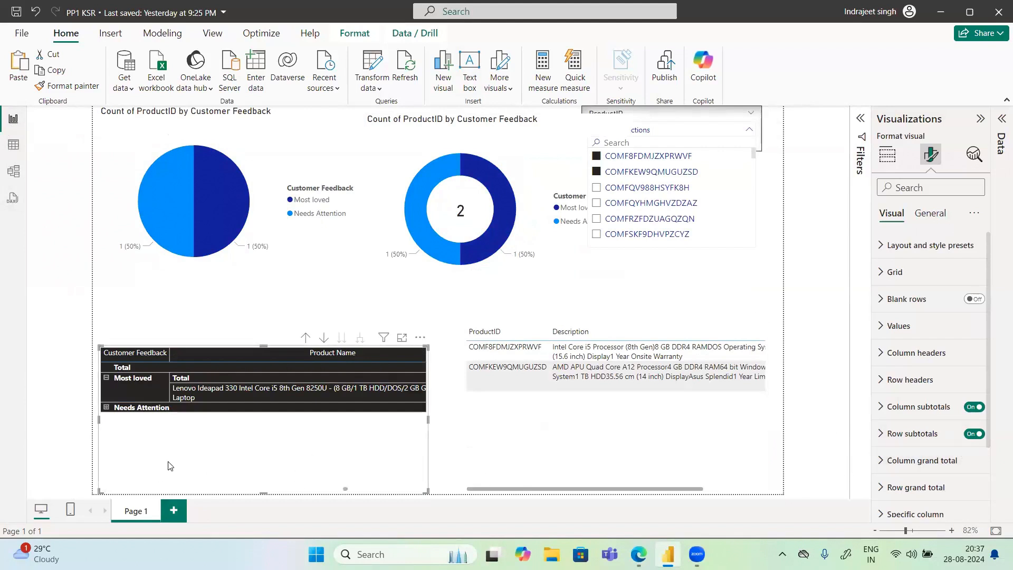
pyautogui.click(597, 175)
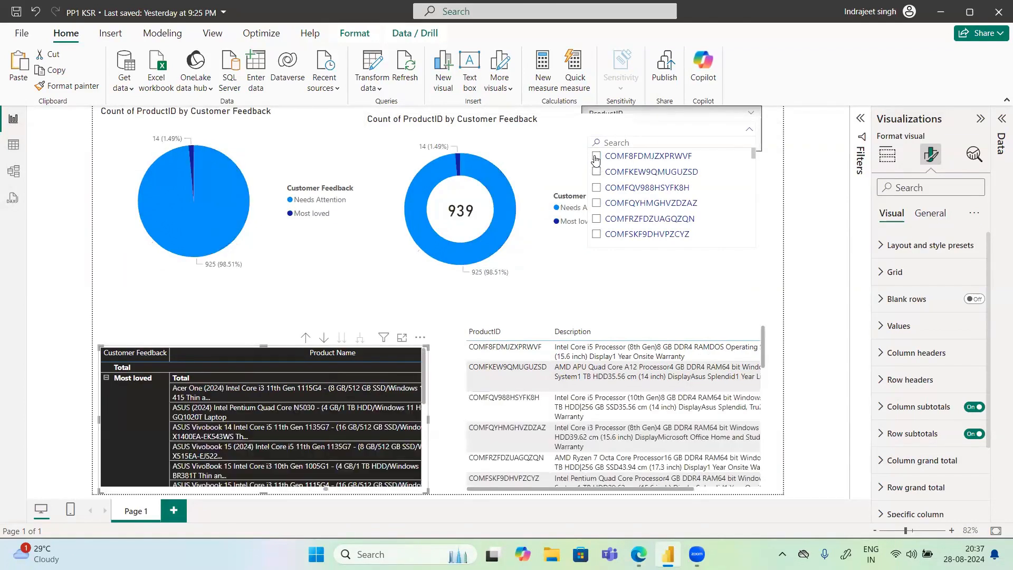
pyautogui.click(595, 157)
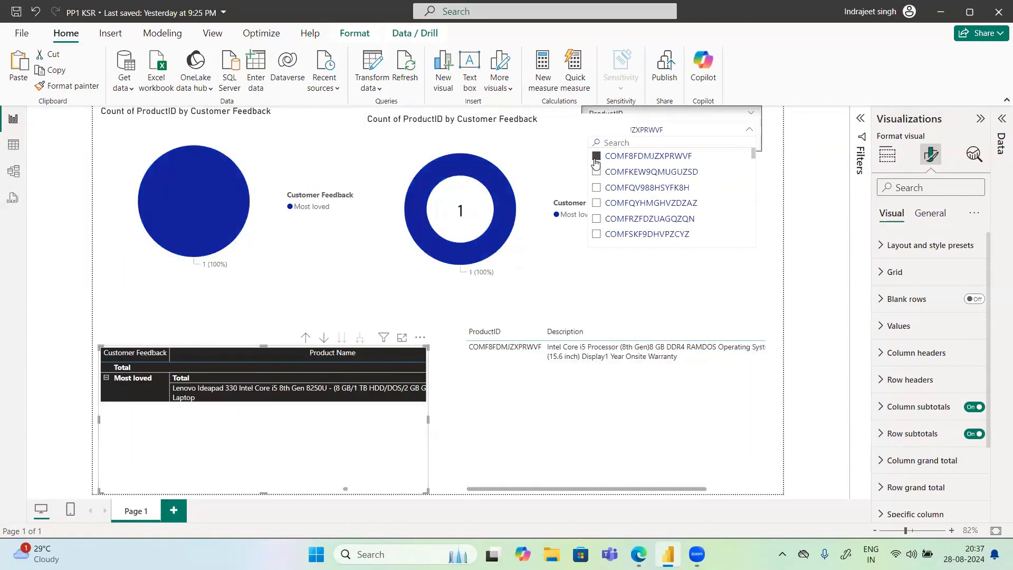
pyautogui.click(595, 159)
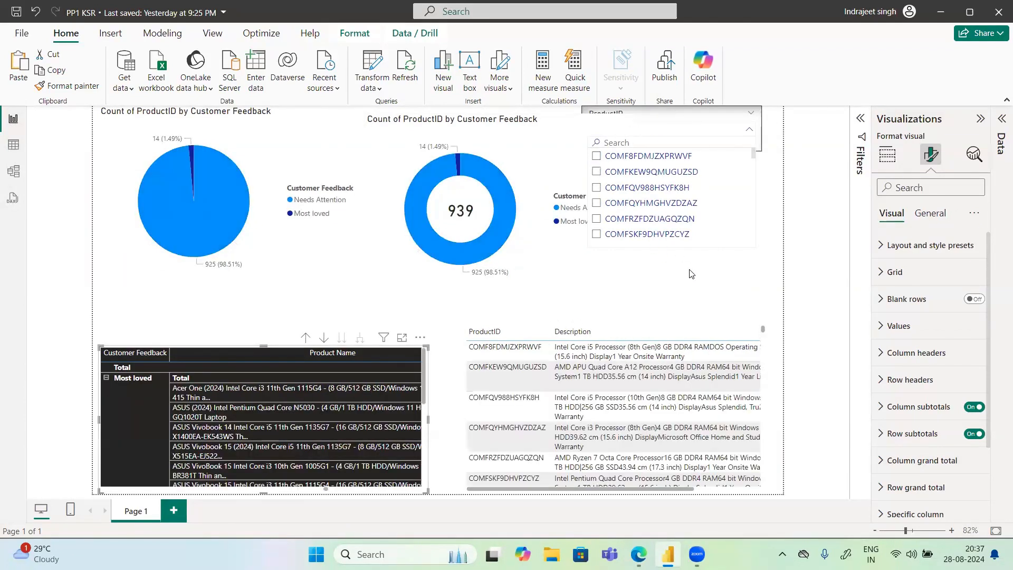
pyautogui.click(691, 273)
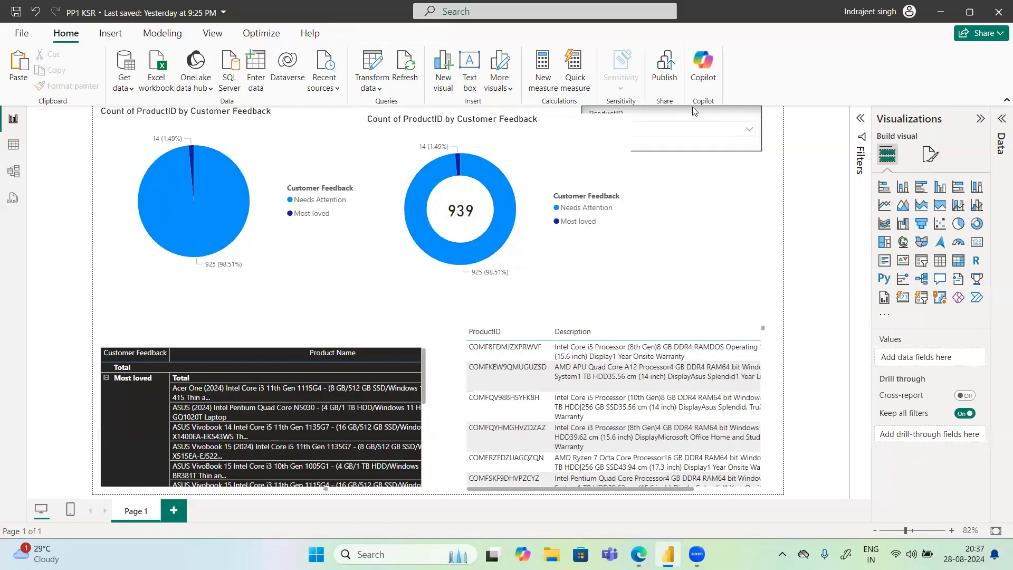
# - Move the ProductID slicer beside the donut chart's legend and narrow it so it clears the legend text
pyautogui.click(693, 112)
pyautogui.moveTo(694, 116); pyautogui.dragTo(716, 200)
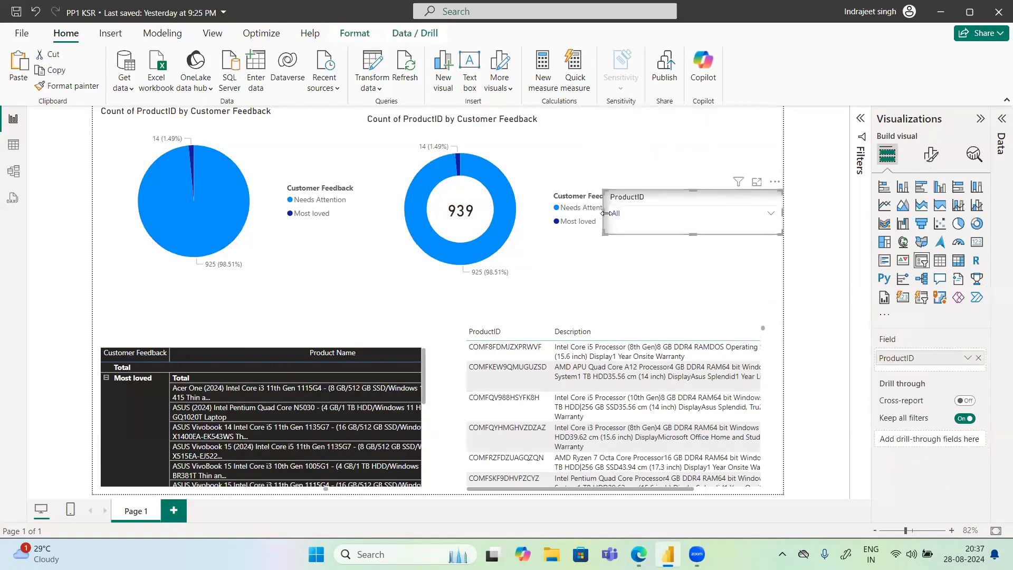
pyautogui.moveTo(602, 214); pyautogui.dragTo(647, 213)
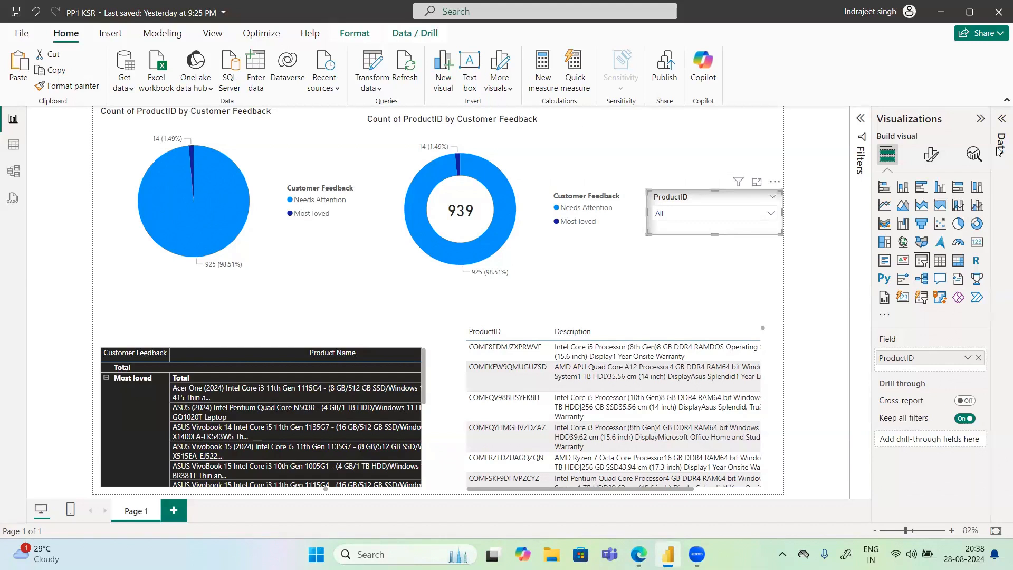
# - Start a new group on Table 1's Customer Feedback field and group the Most loved and Needs Attention values together
pyautogui.click(1000, 121)
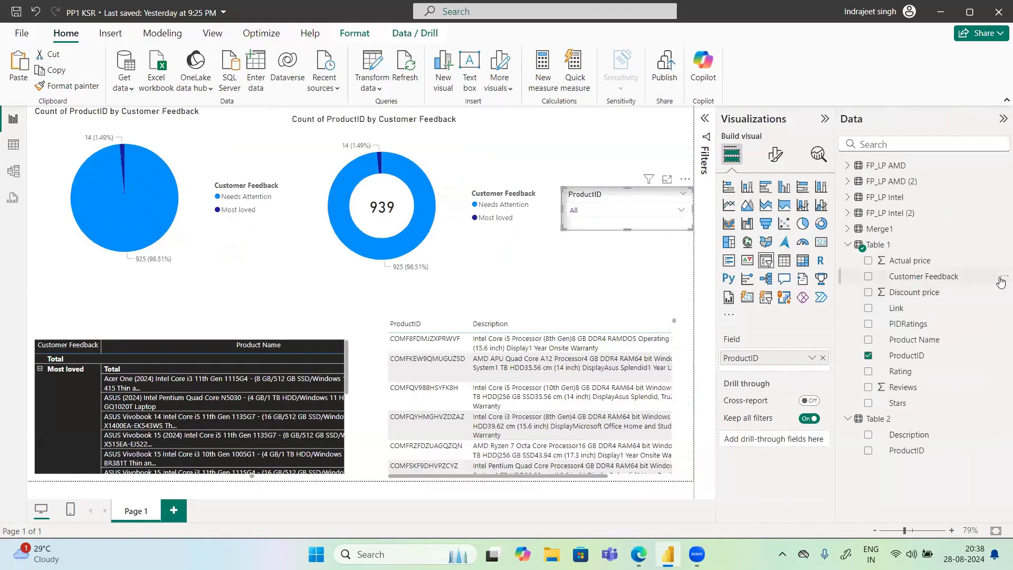
pyautogui.click(1004, 276)
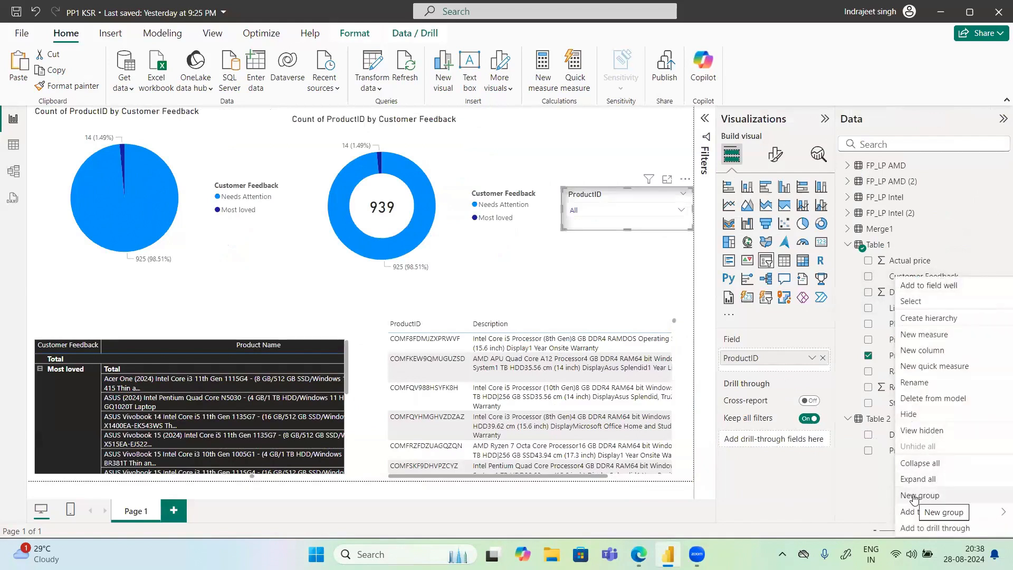
pyautogui.click(879, 498)
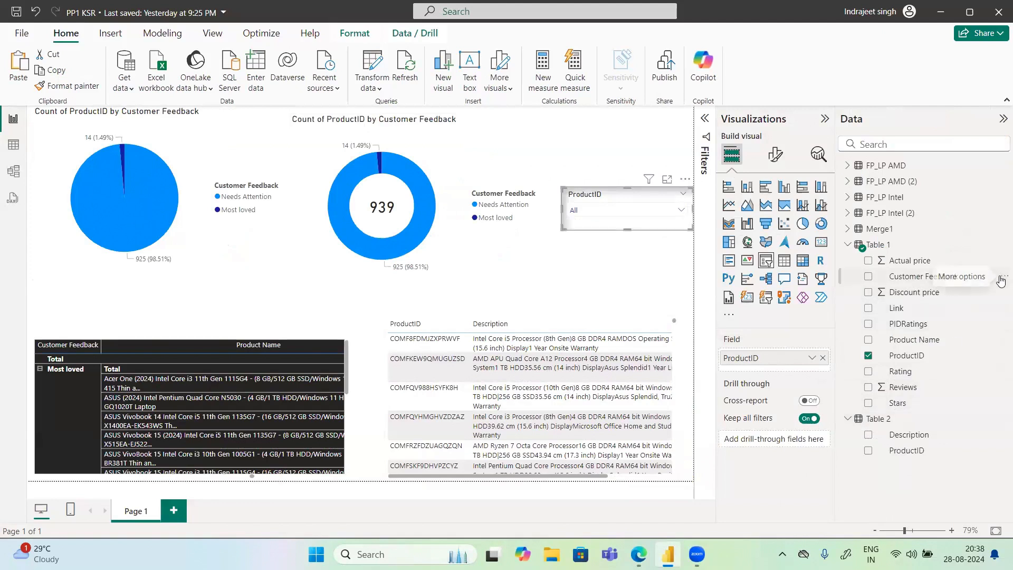
pyautogui.click(1002, 278)
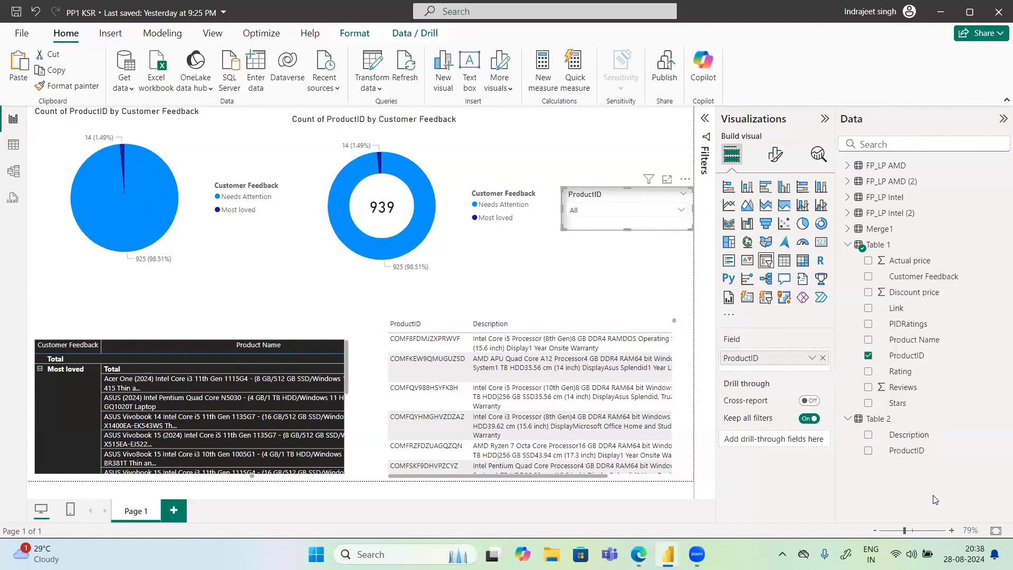
pyautogui.click(303, 232)
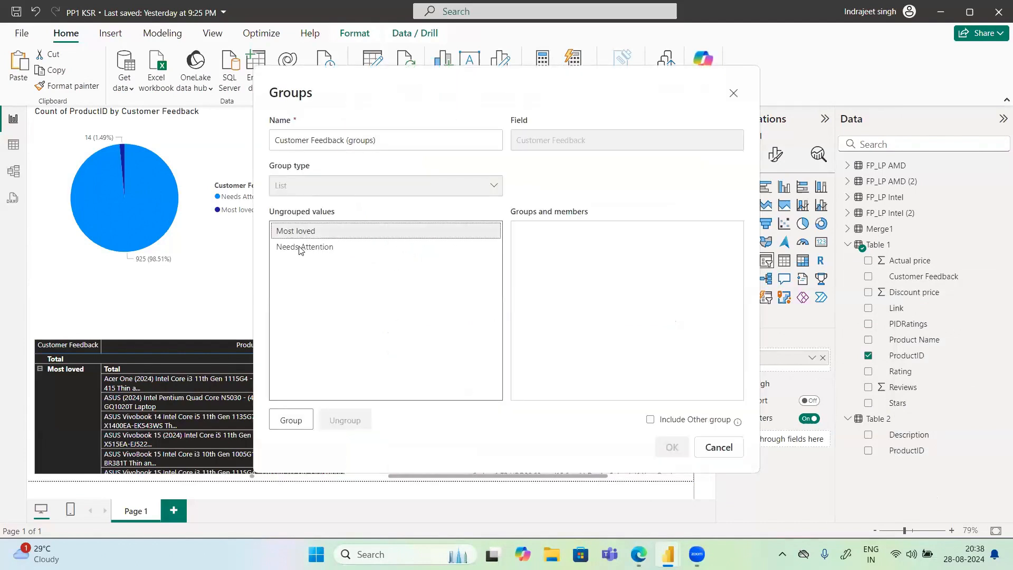
pyautogui.click(301, 248)
pyautogui.keyDown('ctrl'); pyautogui.click(302, 231); pyautogui.keyUp('ctrl')
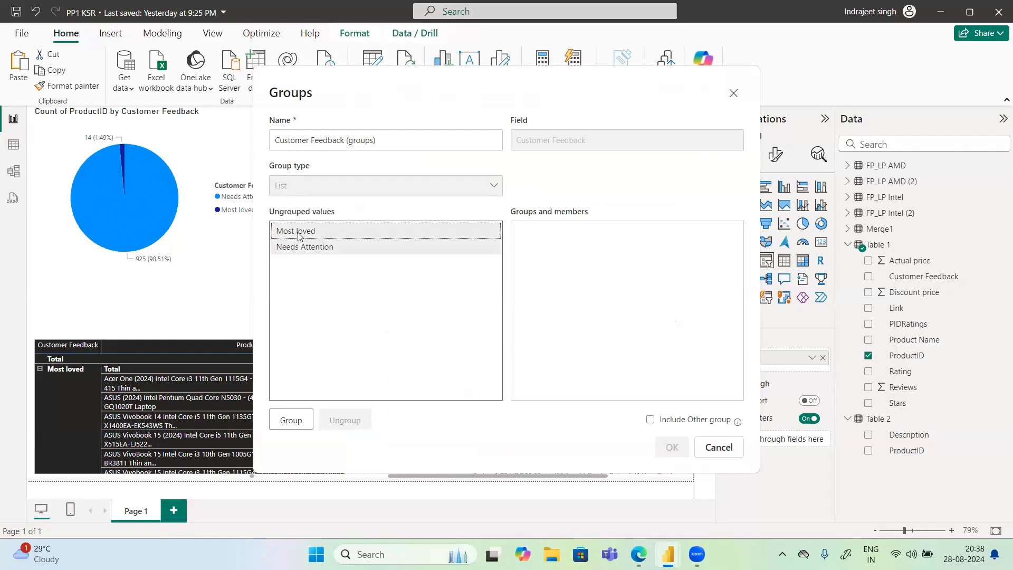
pyautogui.click(292, 420)
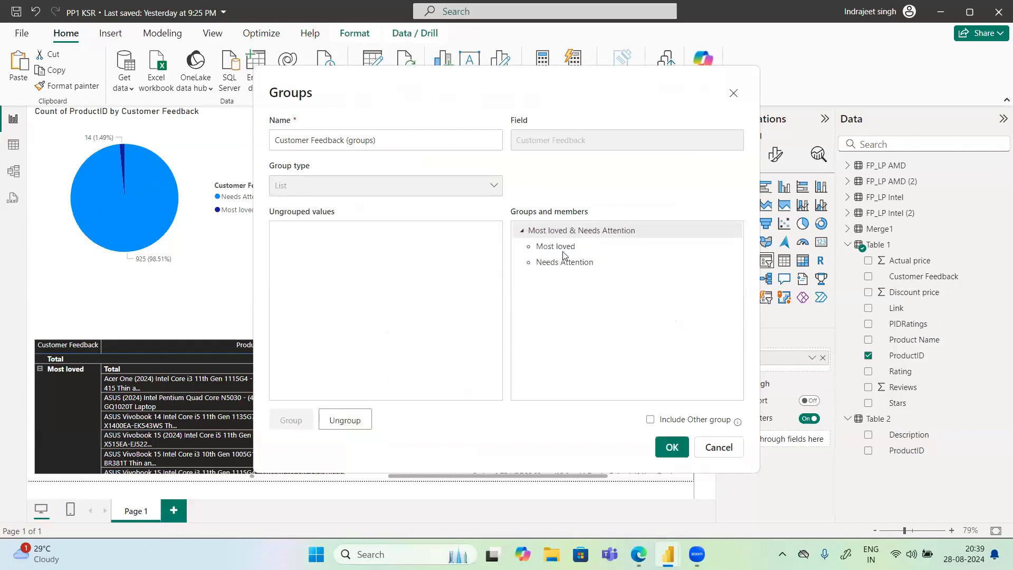
# - Rename the combined feedback group "Balance metric 1" and create the grouped field
pyautogui.click(578, 234)
pyautogui.click(577, 232)
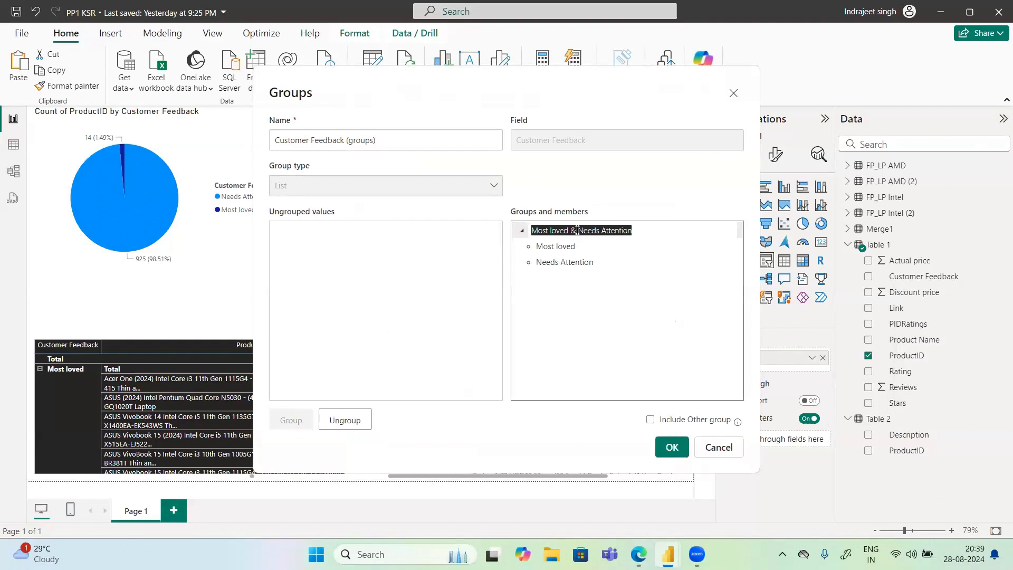
pyautogui.write('Balalce')
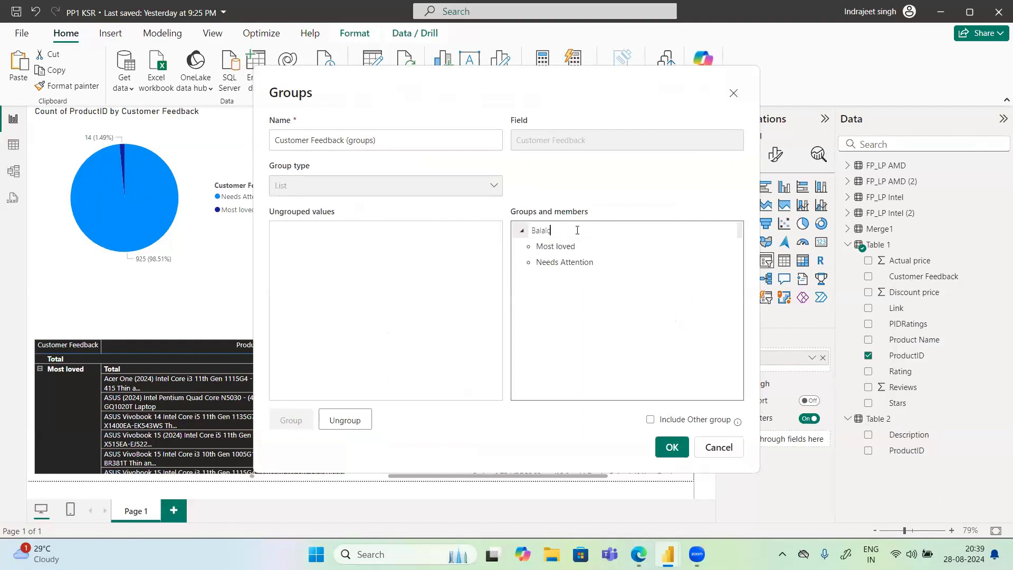
pyautogui.press('BackSpace')
pyautogui.press('BackSpace')
pyautogui.press('BackSpace')
pyautogui.write('nce metri')
pyautogui.write('cs')
pyautogui.click(671, 447)
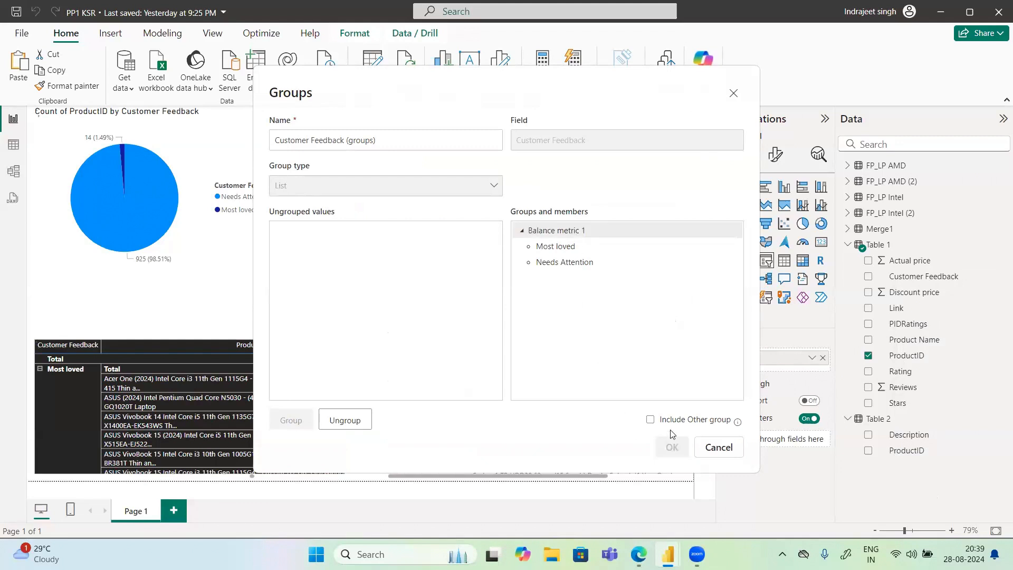
pyautogui.click(672, 447)
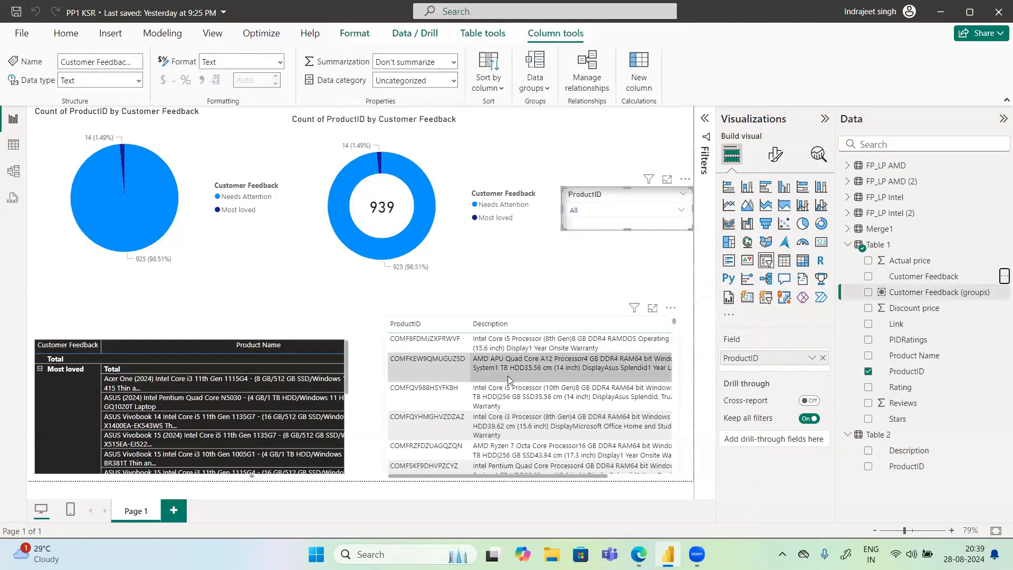
# - Replace Customer Feedback with Customer Feedback (groups) in the matrix rows above Product Name, and expand and collapse Balance metric 1
pyautogui.click(349, 344)
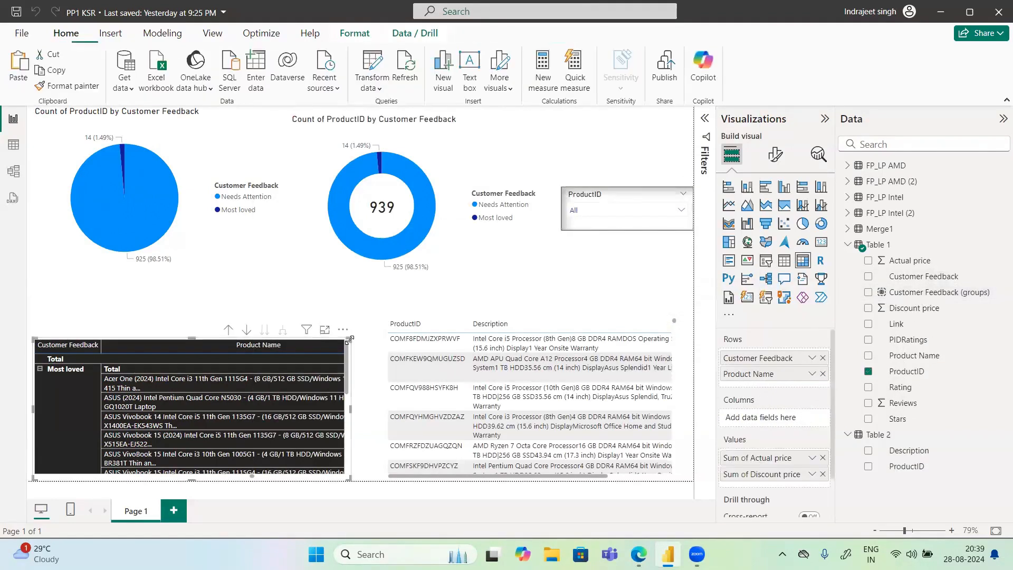
pyautogui.click(823, 359)
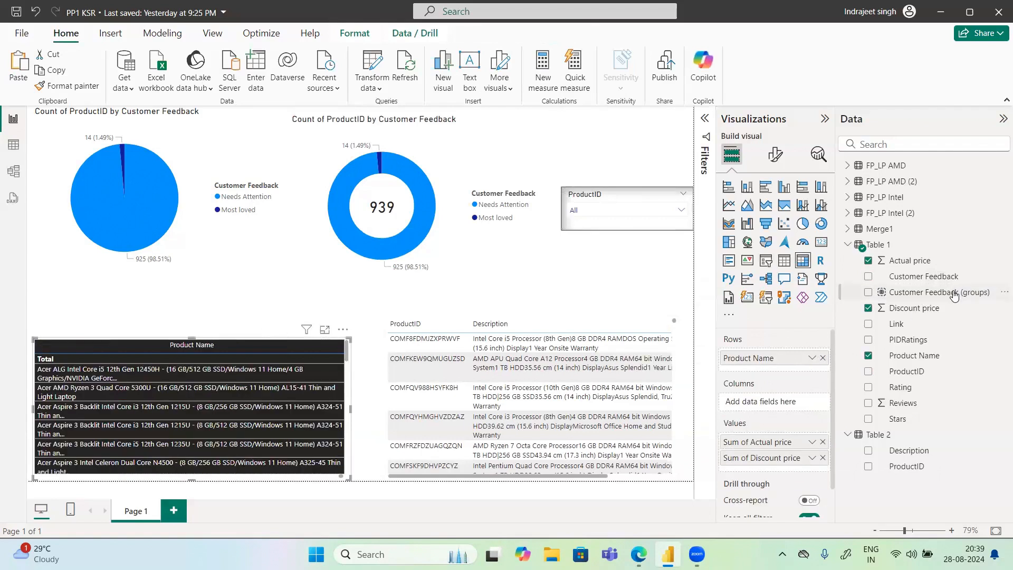
pyautogui.moveTo(950, 293); pyautogui.dragTo(802, 358)
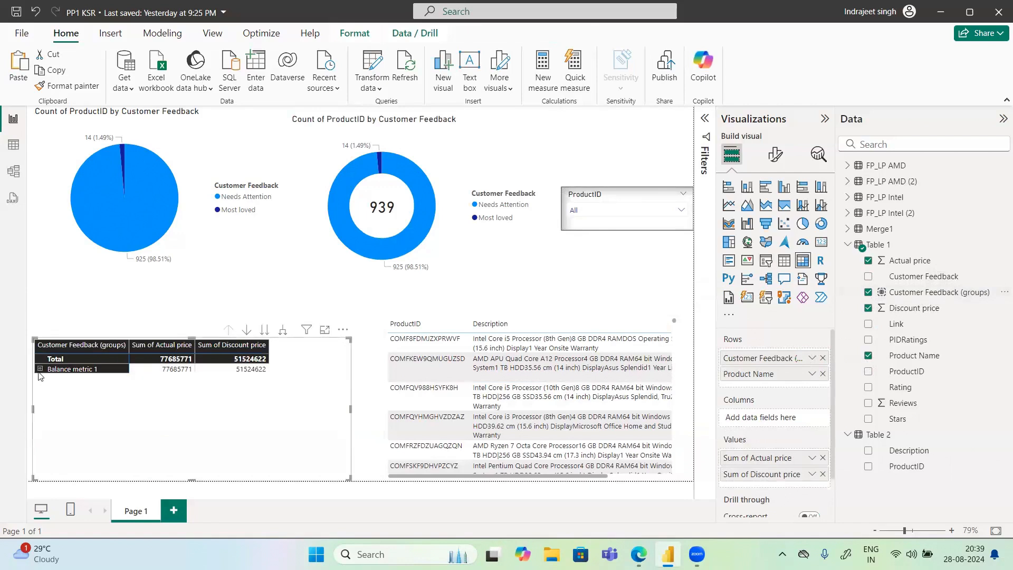
pyautogui.click(40, 369)
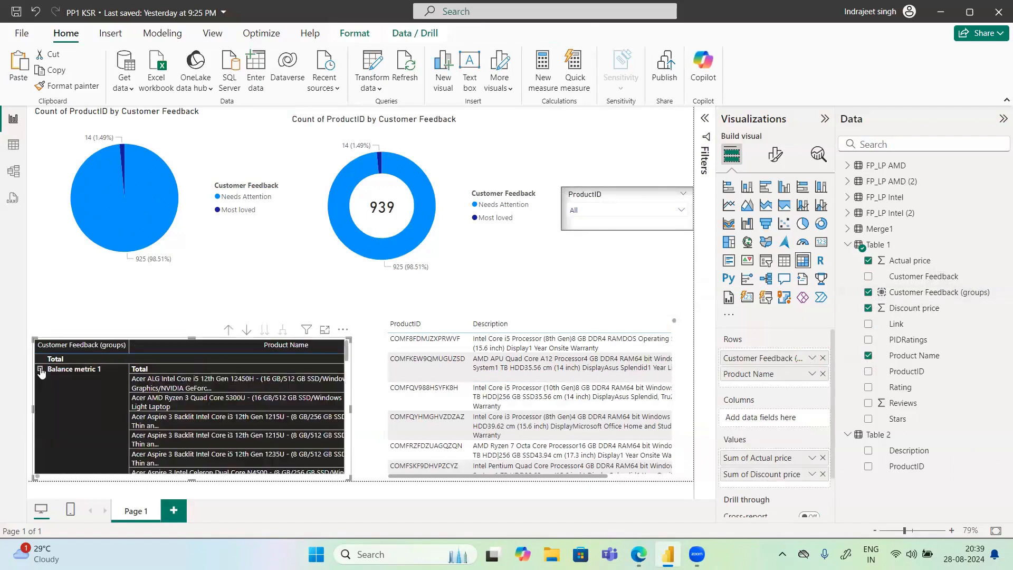
pyautogui.click(40, 369)
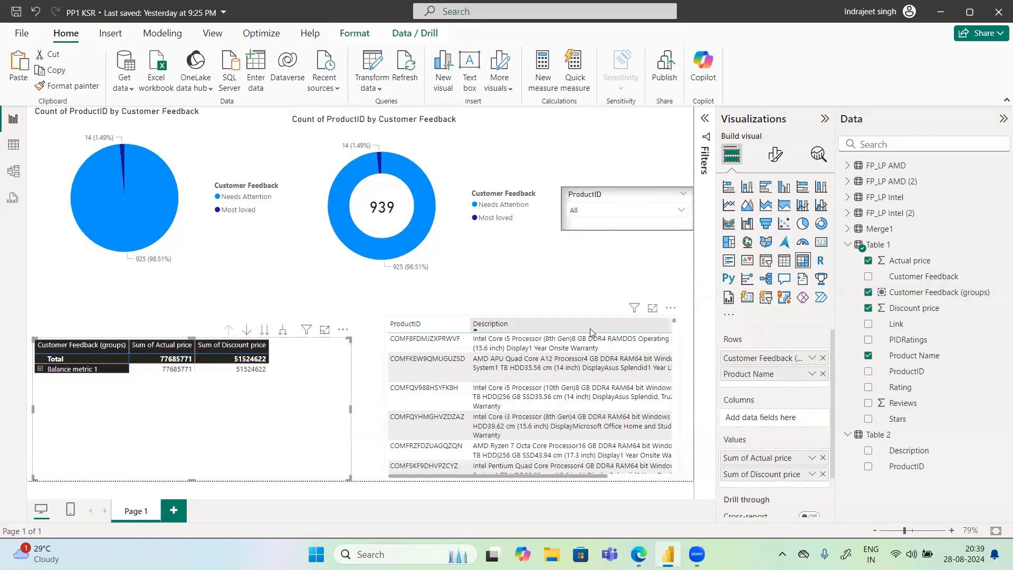
# - Remove Customer Feedback (groups) from the matrix rows and put Customer Feedback back above Product Name
pyautogui.moveTo(904, 294); pyautogui.dragTo(806, 360)
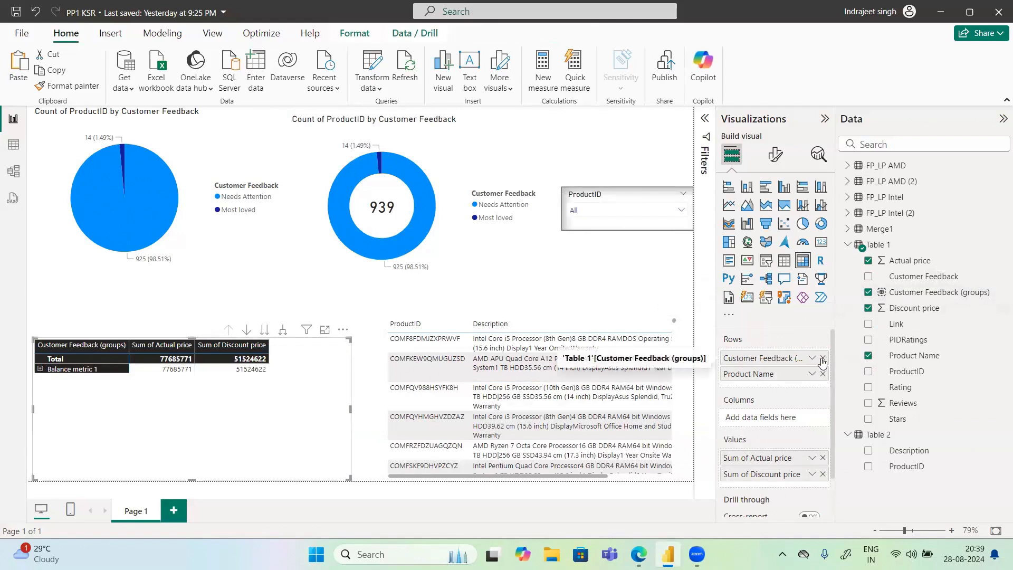
pyautogui.click(823, 359)
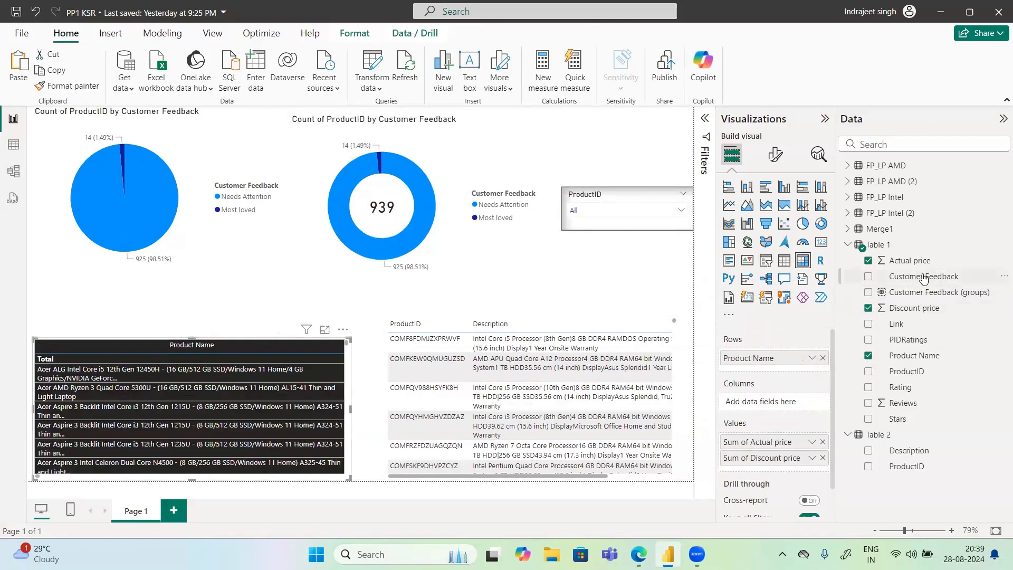
pyautogui.moveTo(924, 278); pyautogui.dragTo(767, 358)
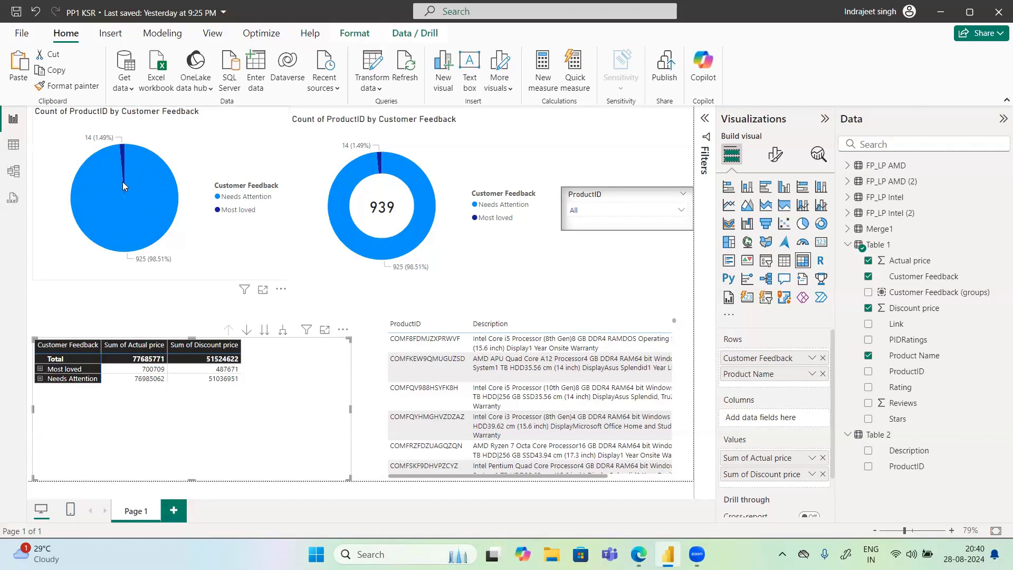
# - Test cross-filtering the page with the COMFKEW9QMUGUZSD row of the product description table and clear the selection
pyautogui.moveTo(127, 201)
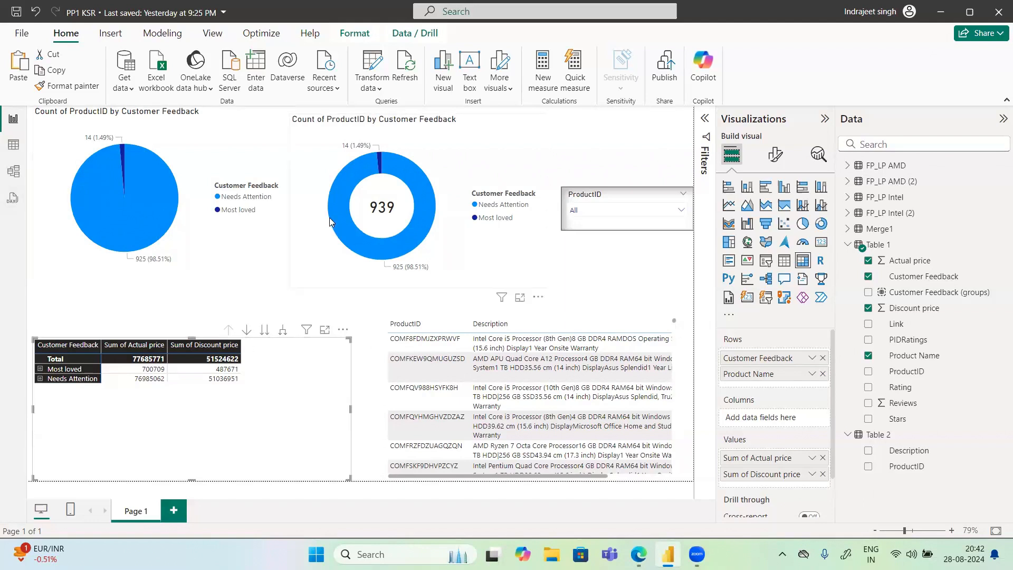
pyautogui.click(443, 368)
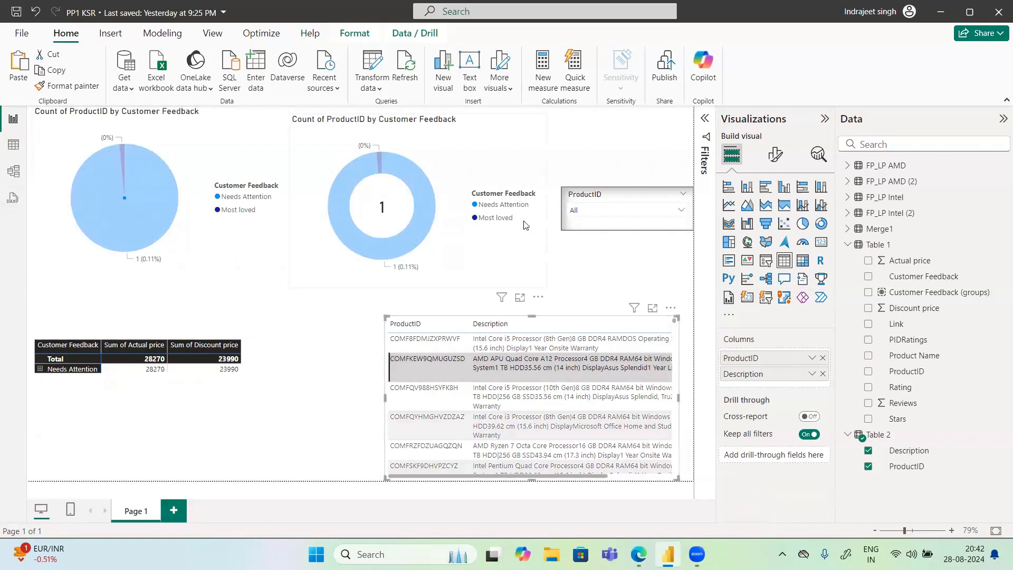
pyautogui.click(423, 368)
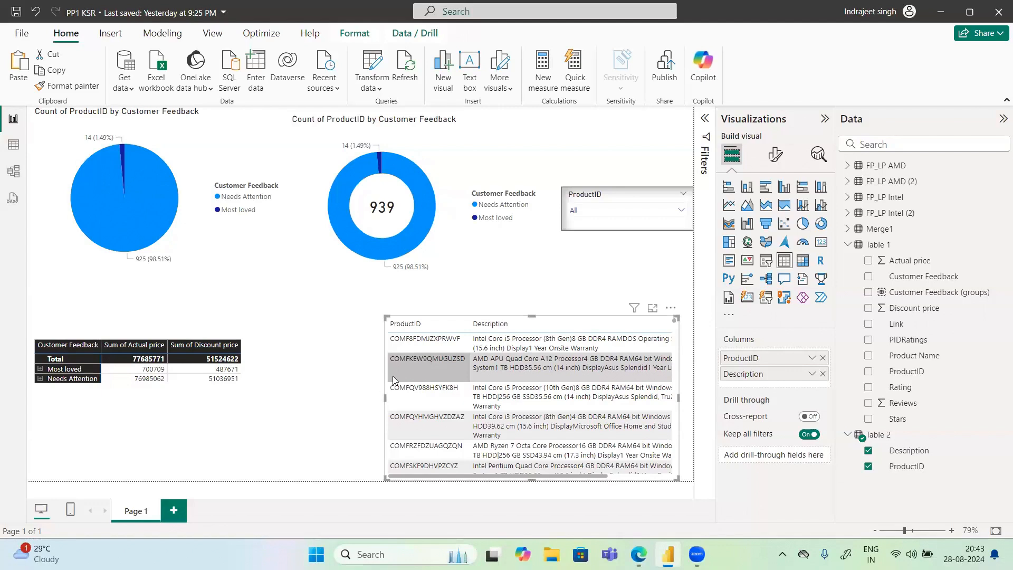
# - Look over the DAX query view and the model view, and switch to the table view of Table 1
pyautogui.click(12, 197)
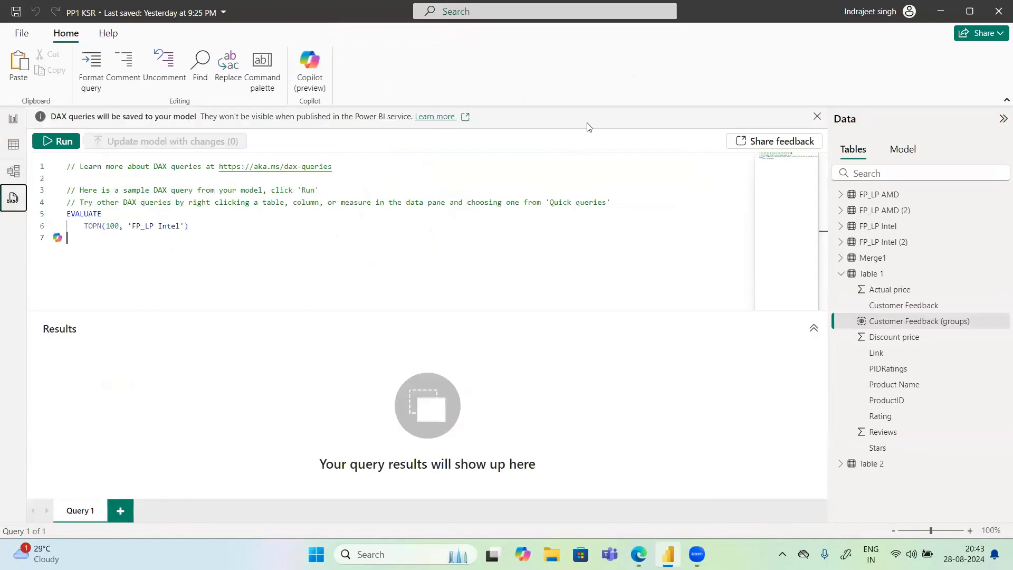
pyautogui.click(13, 174)
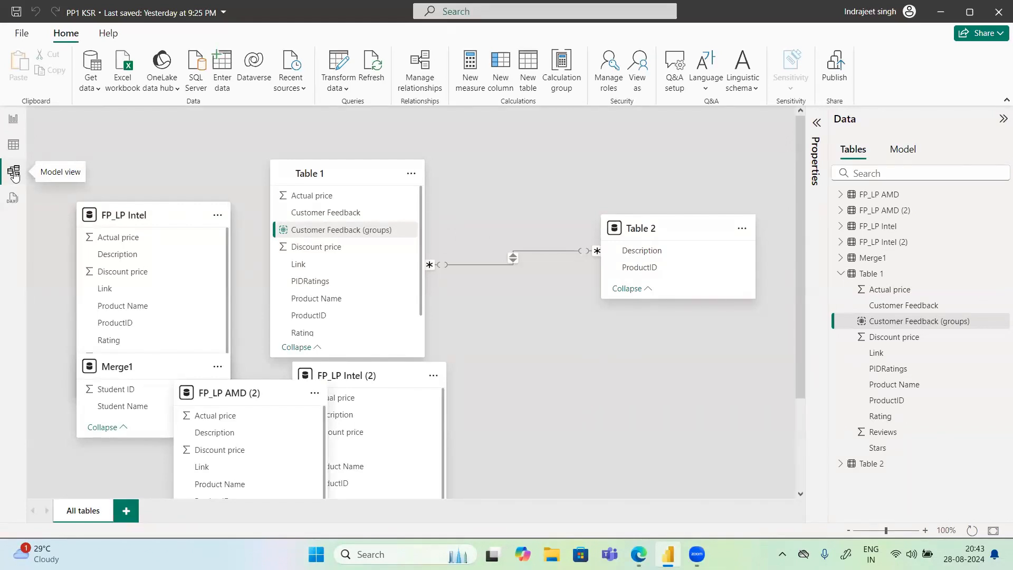
pyautogui.click(10, 149)
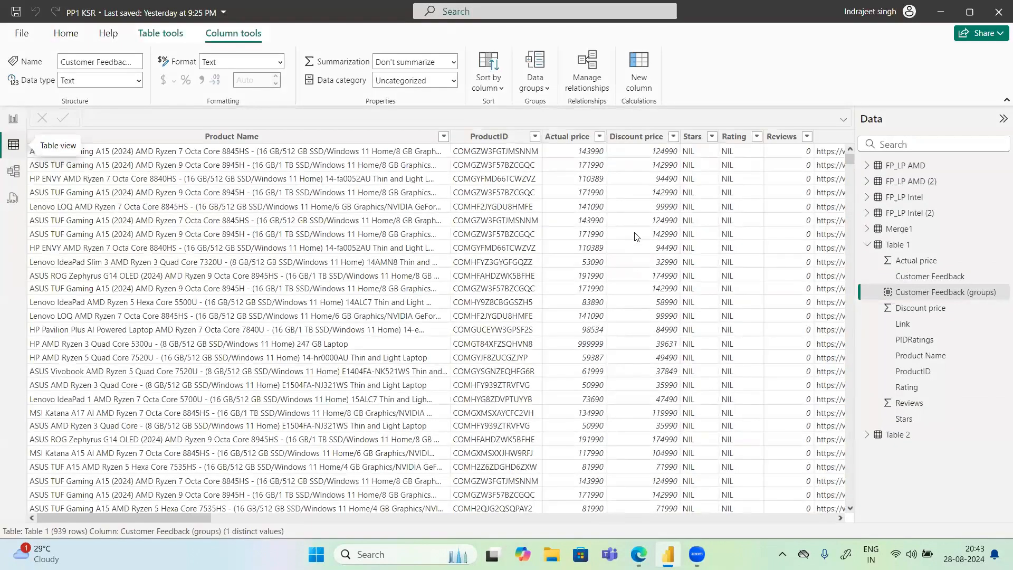
# - Compare the Customer Feedback column with the Customer Feedback (groups) column in Table 1's data
pyautogui.hscroll(1, 636, 235)
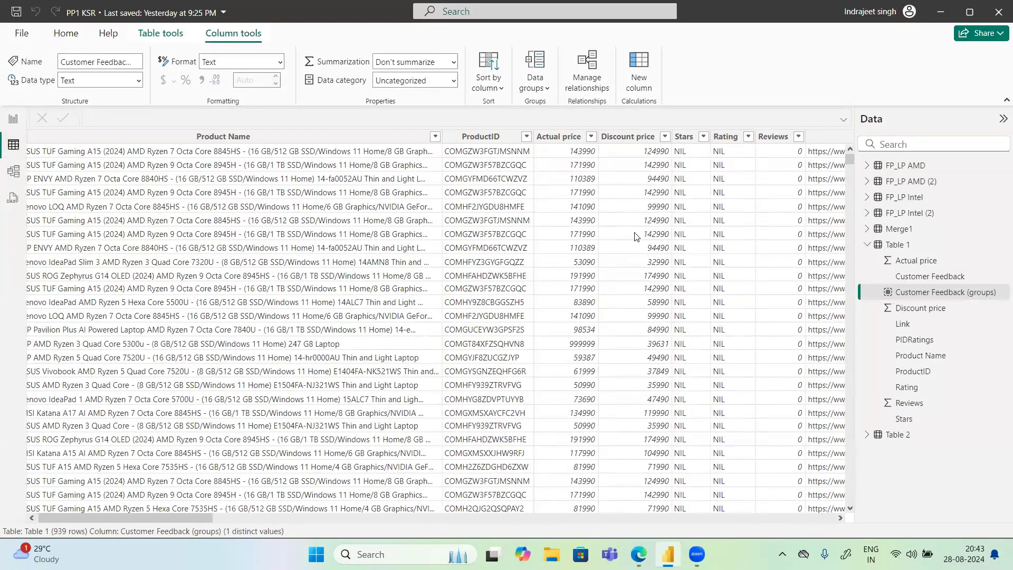
pyautogui.hscroll(2, 636, 236)
pyautogui.hscroll(10, 591, 185)
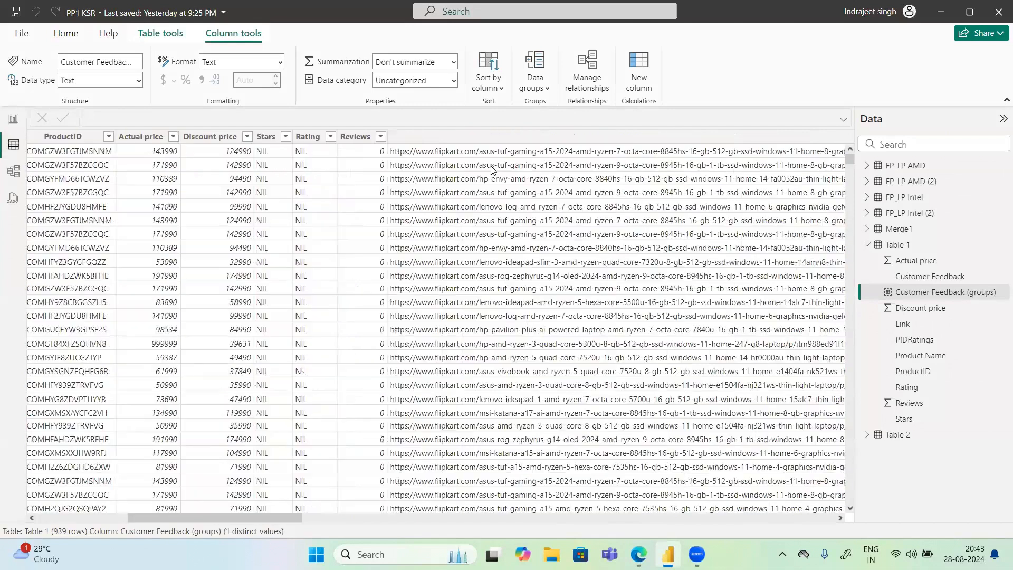
pyautogui.hscroll(15, 547, 142)
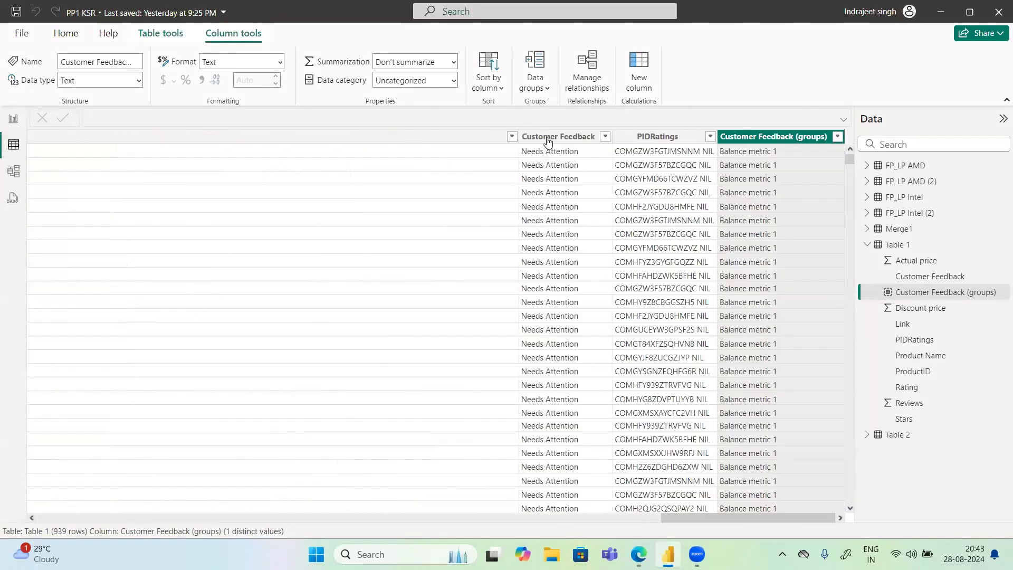
pyautogui.click(547, 138)
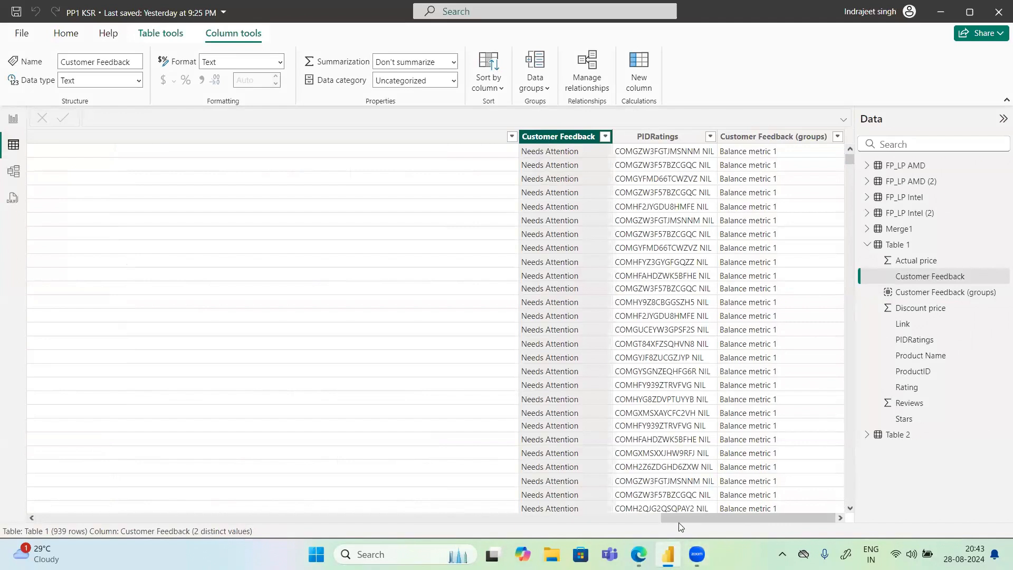
# - Sort Table 1's rows by the Reviews column in descending order
pyautogui.moveTo(681, 520); pyautogui.dragTo(420, 518)
pyautogui.moveTo(505, 519); pyautogui.dragTo(419, 325)
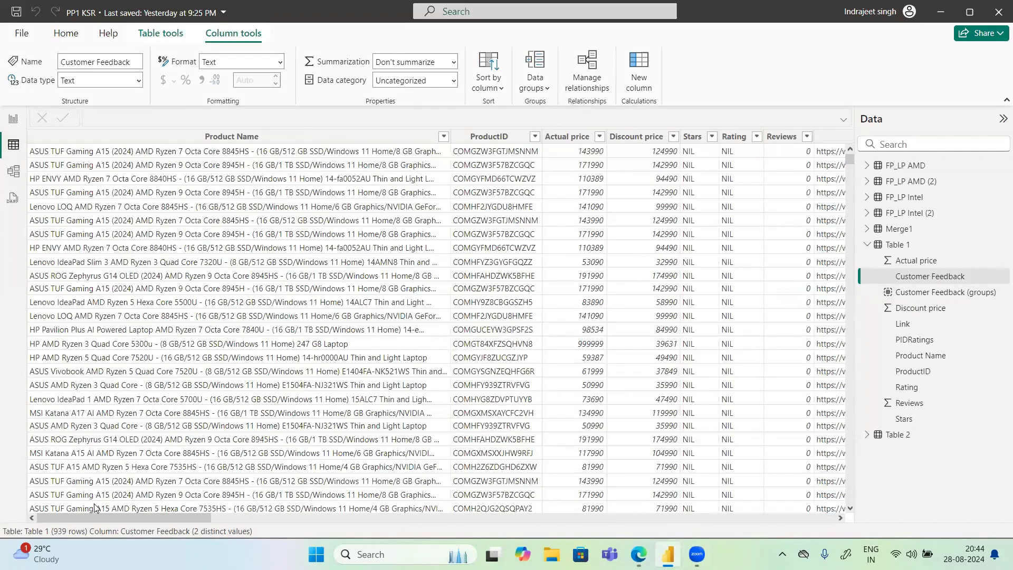
pyautogui.moveTo(127, 517); pyautogui.dragTo(301, 516)
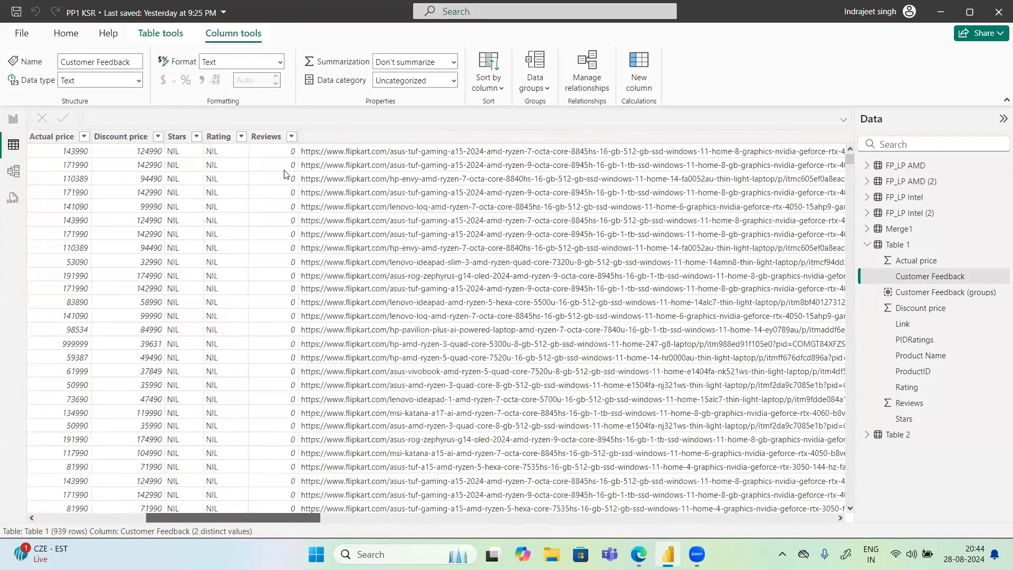
pyautogui.click(301, 137)
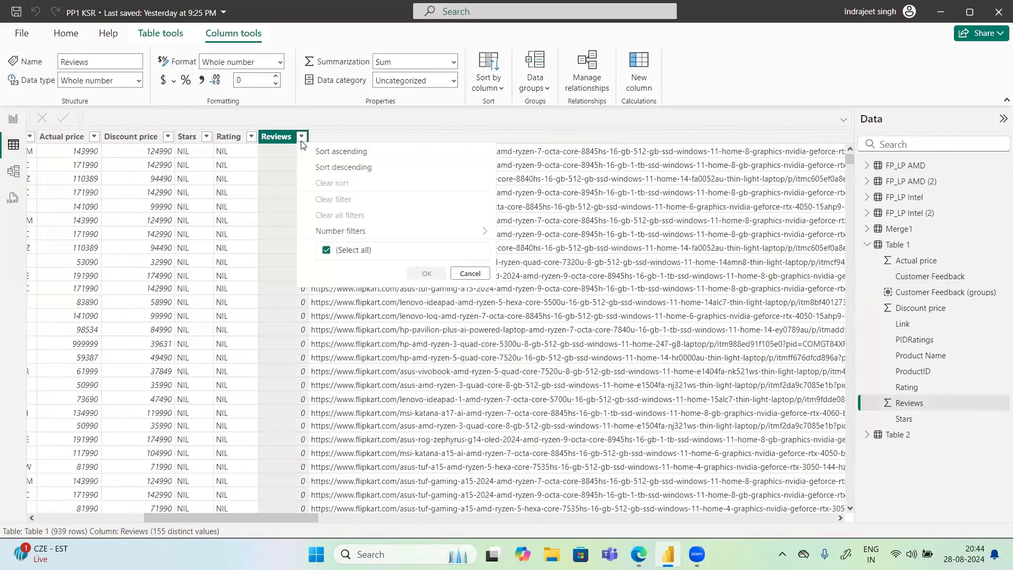
pyautogui.click(327, 167)
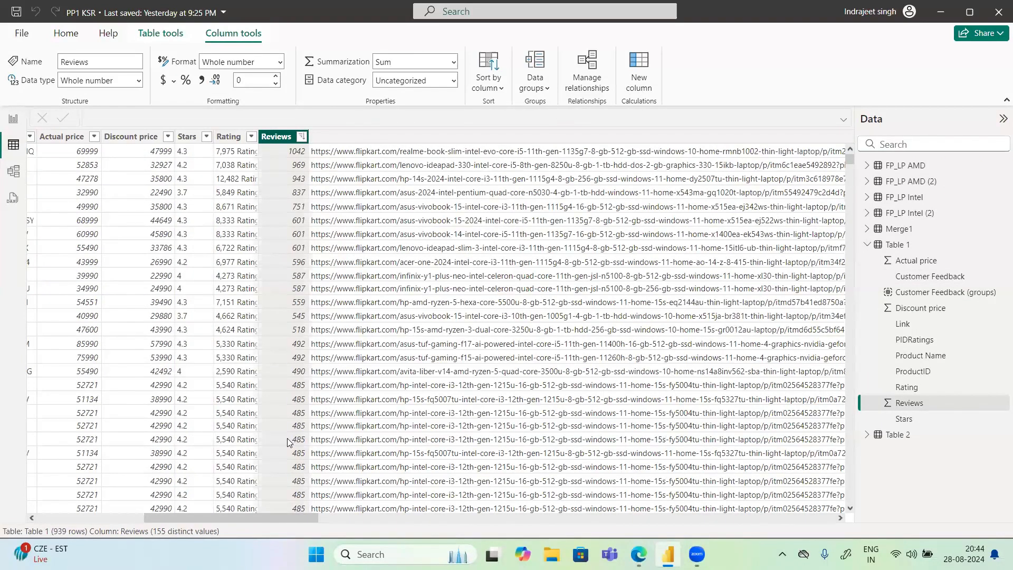
# - Add a new calculated column to Table 1 and start its formula with the name "First DAX Column ="
pyautogui.click(640, 63)
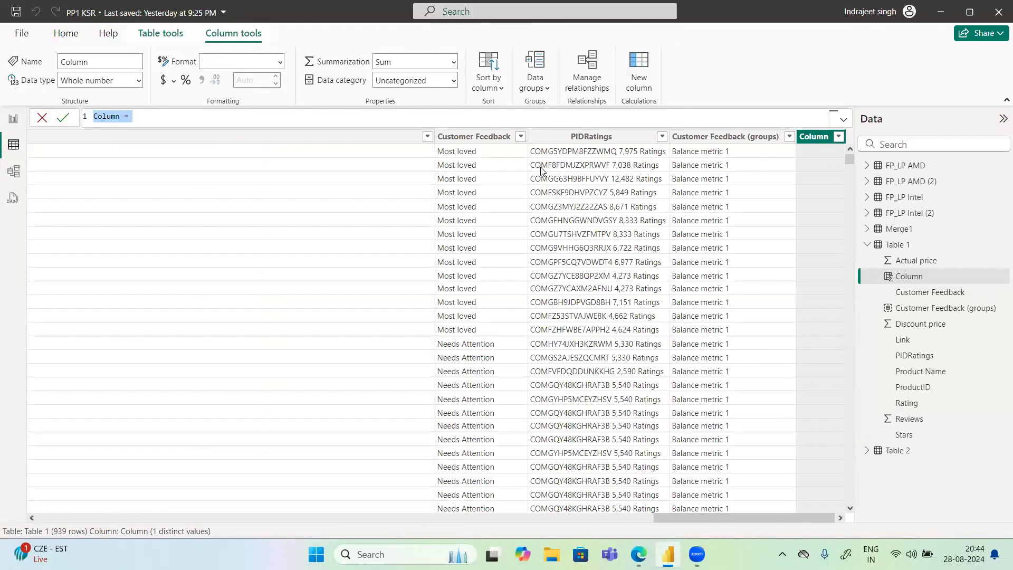
pyautogui.press('BackSpace')
pyautogui.write('First DAX ')
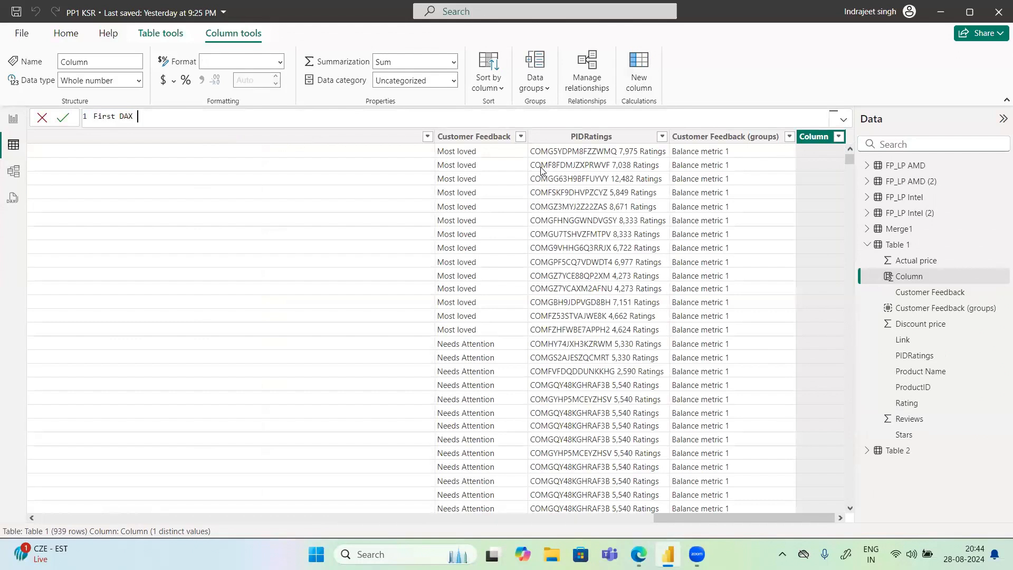
pyautogui.write('Column =')
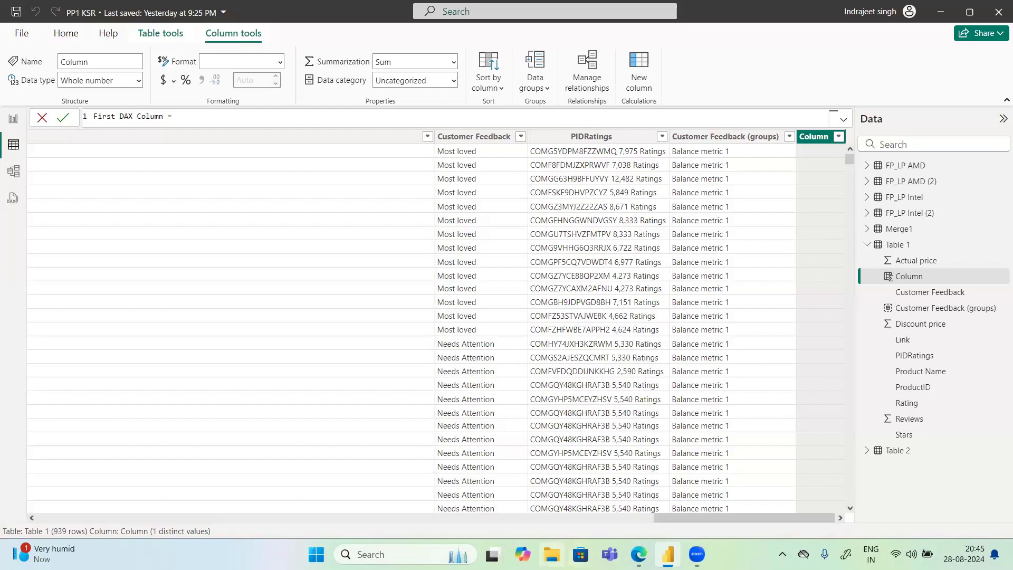
# - Switch to the Power Platforms RoadMap presentation in the browser and go to slide 3 after the Agenda
pyautogui.click(668, 554)
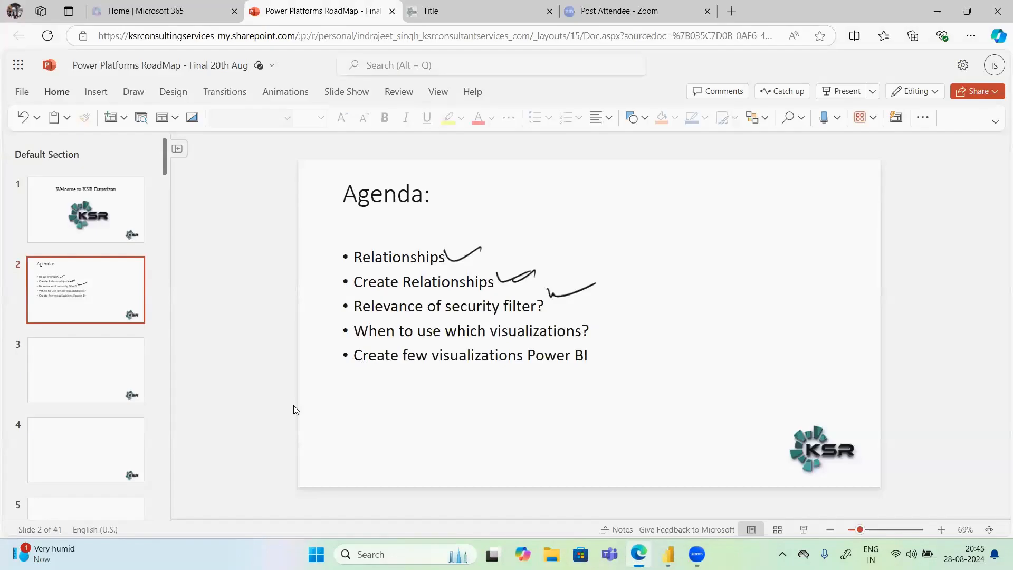
pyautogui.click(78, 357)
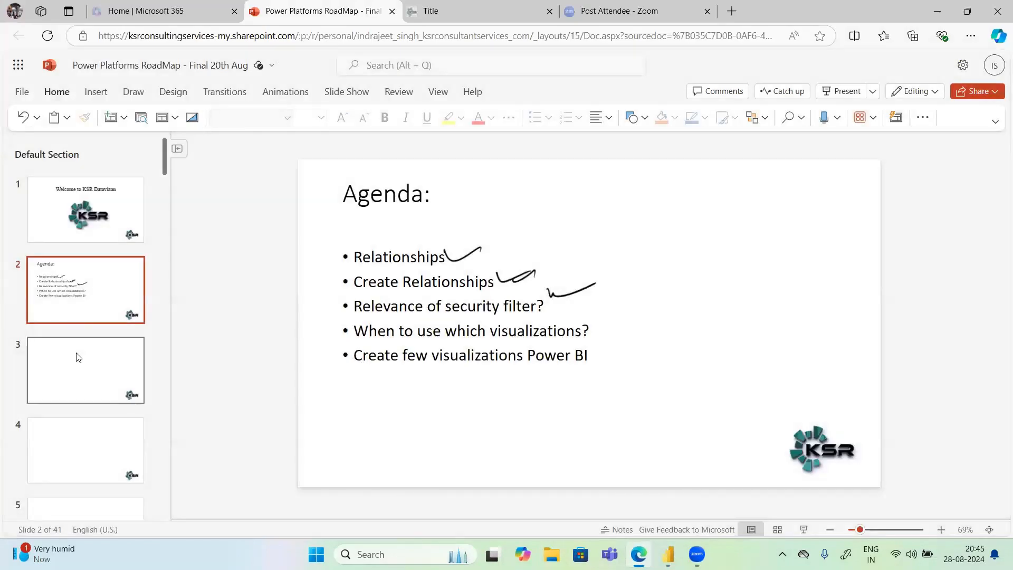
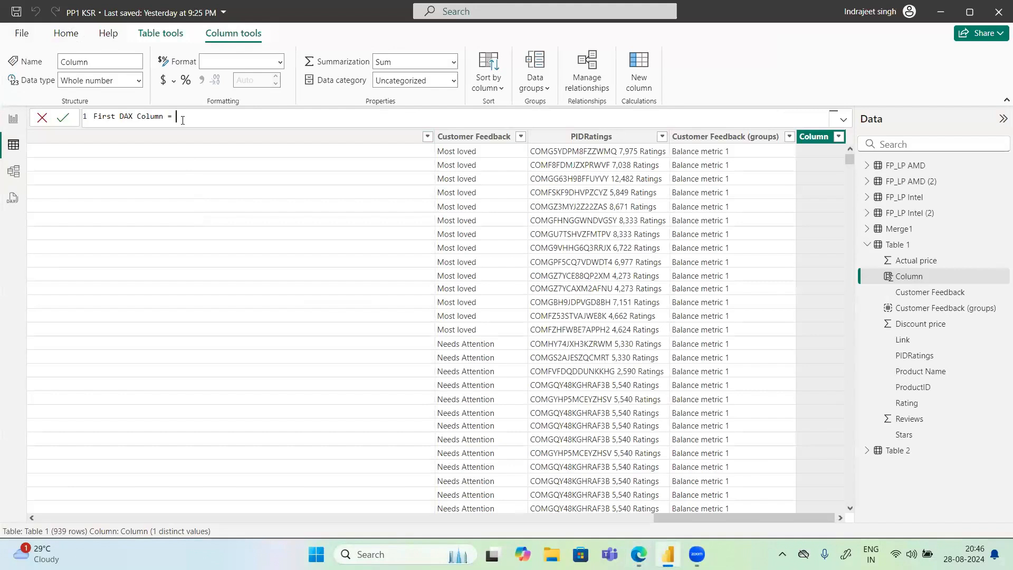
# - Continue the First DAX Column formula with an IF function whose logical test starts with 'Table 1'[Rating]
pyautogui.write('if')
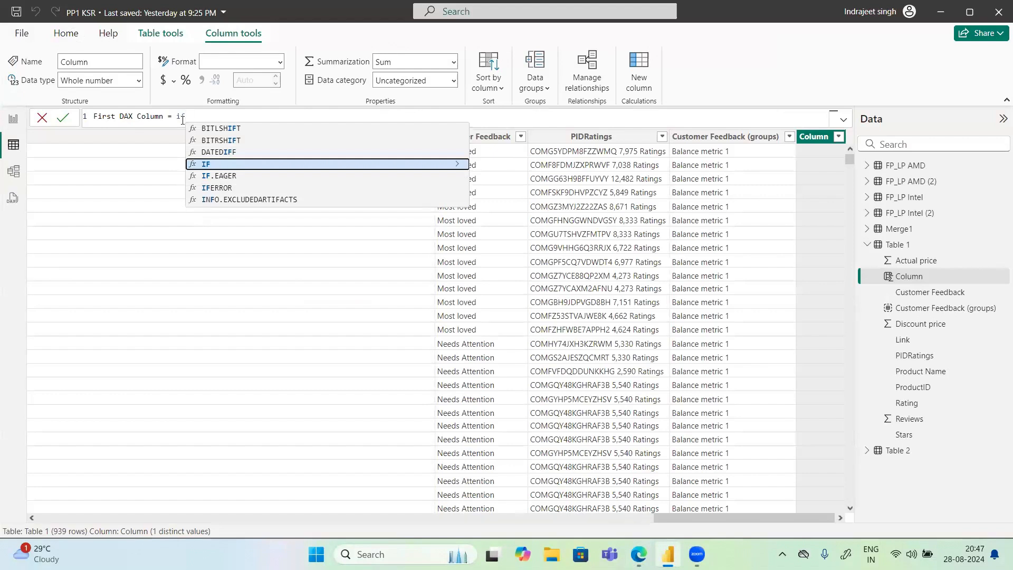
pyautogui.press('Down')
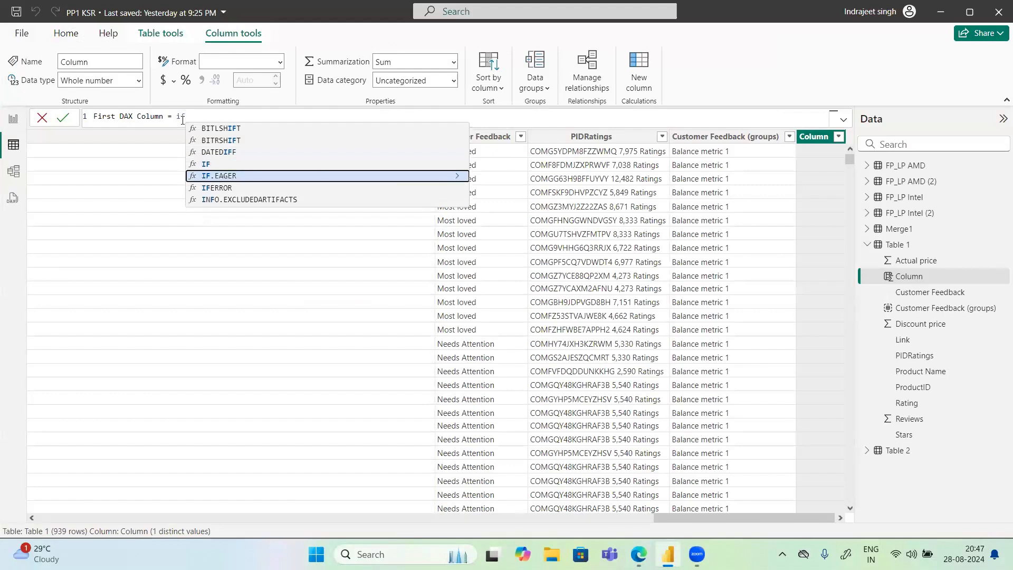
pyautogui.press('Up')
pyautogui.press('Down')
pyautogui.press('Down')
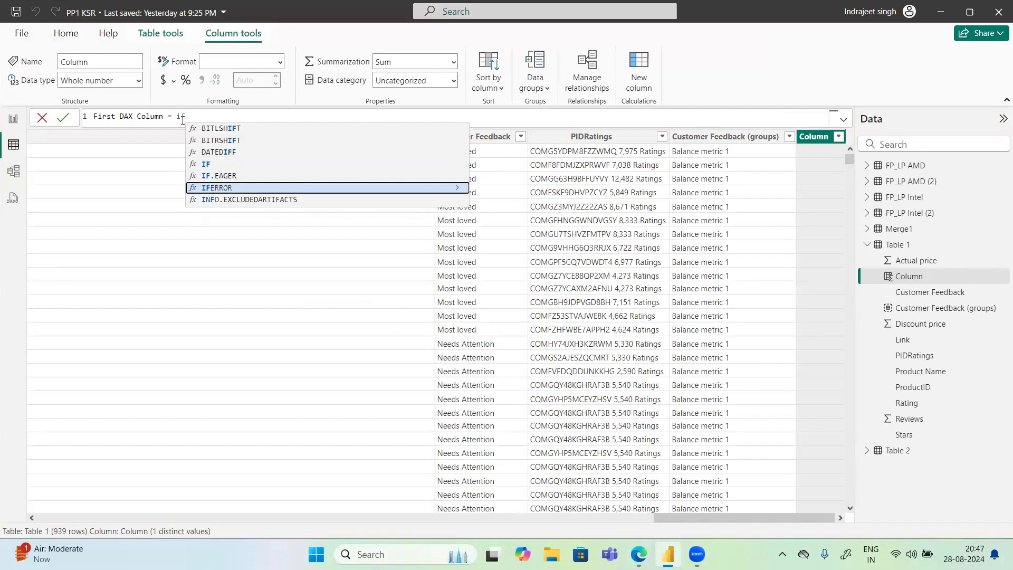
pyautogui.press('Up')
pyautogui.press('Up')
pyautogui.press('Tab')
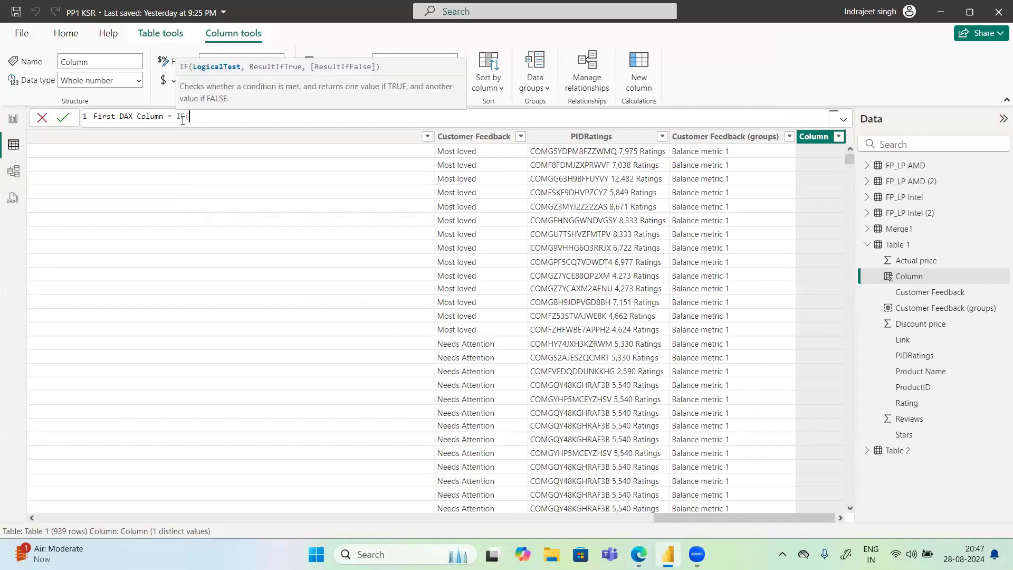
pyautogui.write('Ra')
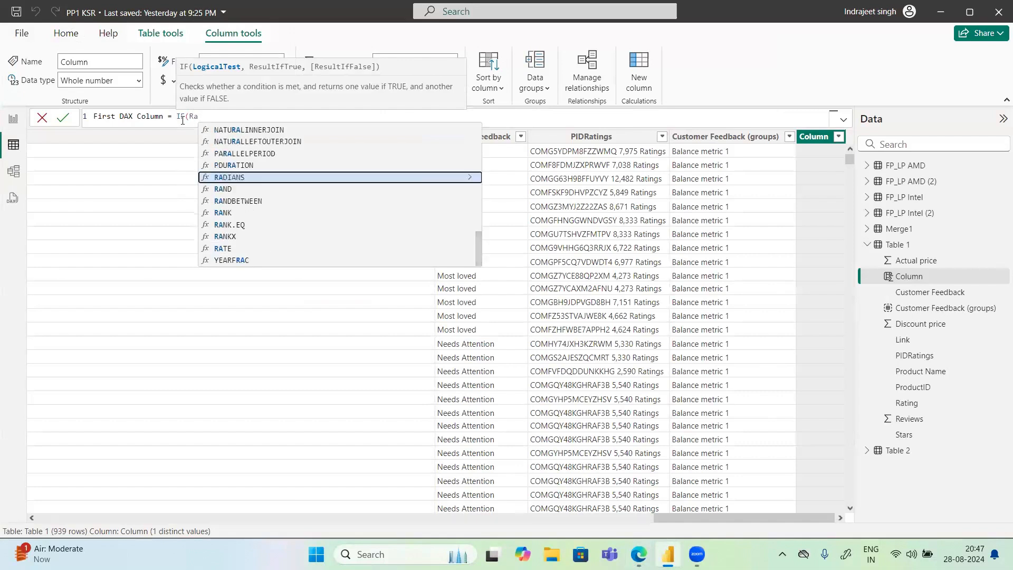
pyautogui.write('ti')
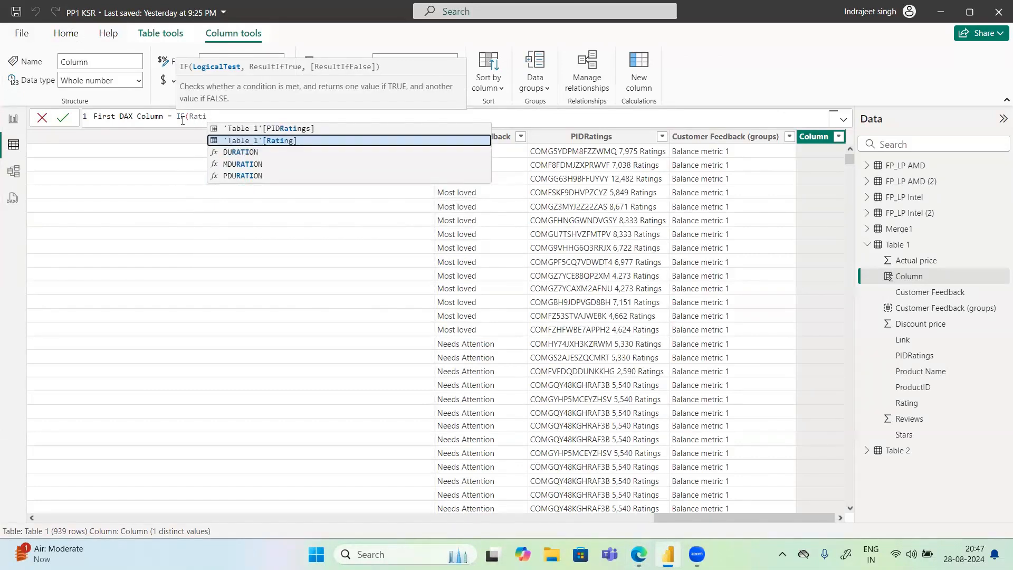
pyautogui.press('Tab')
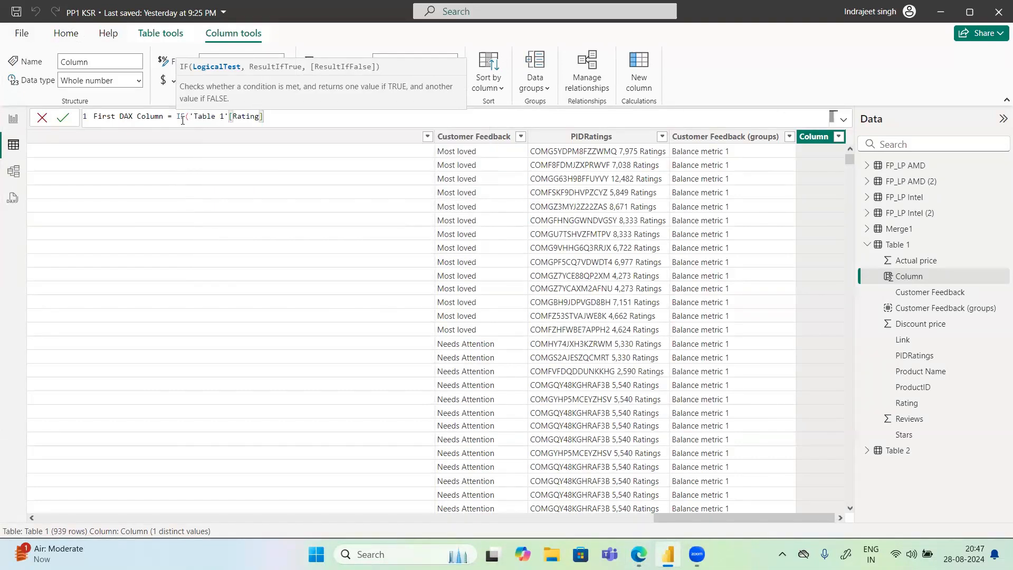
# - Complete the IF test as >500 with results "ML" if true and "NA" if false, and commit the formula
pyautogui.write('>500,""')
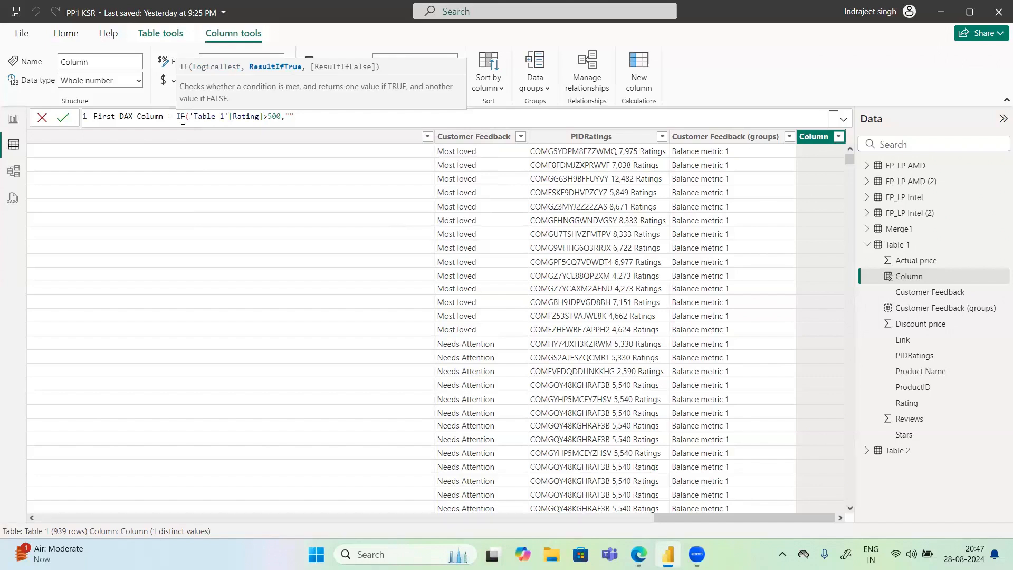
pyautogui.write('ML"')
pyautogui.write(',"')
pyautogui.write('NA')
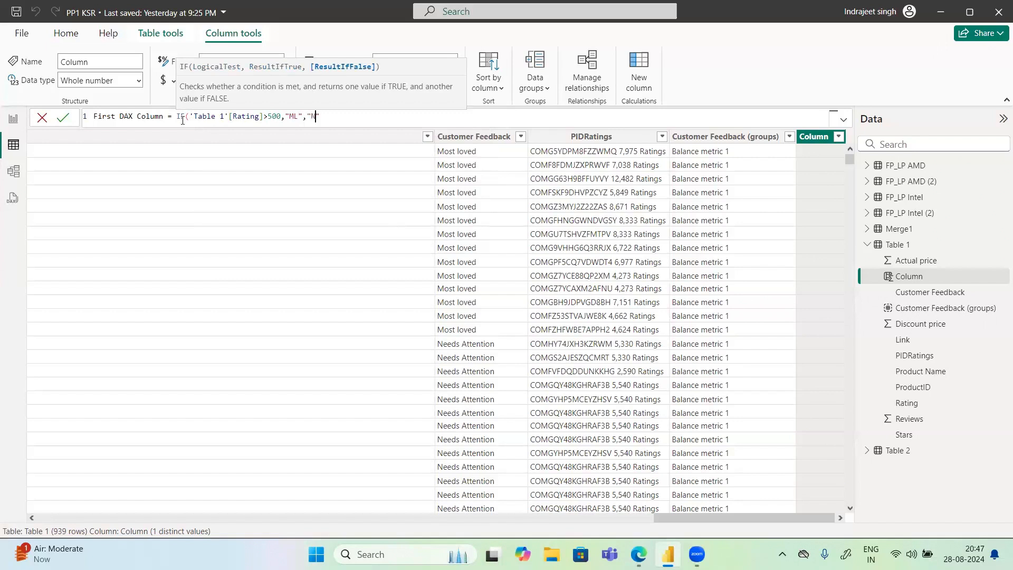
pyautogui.write('")')
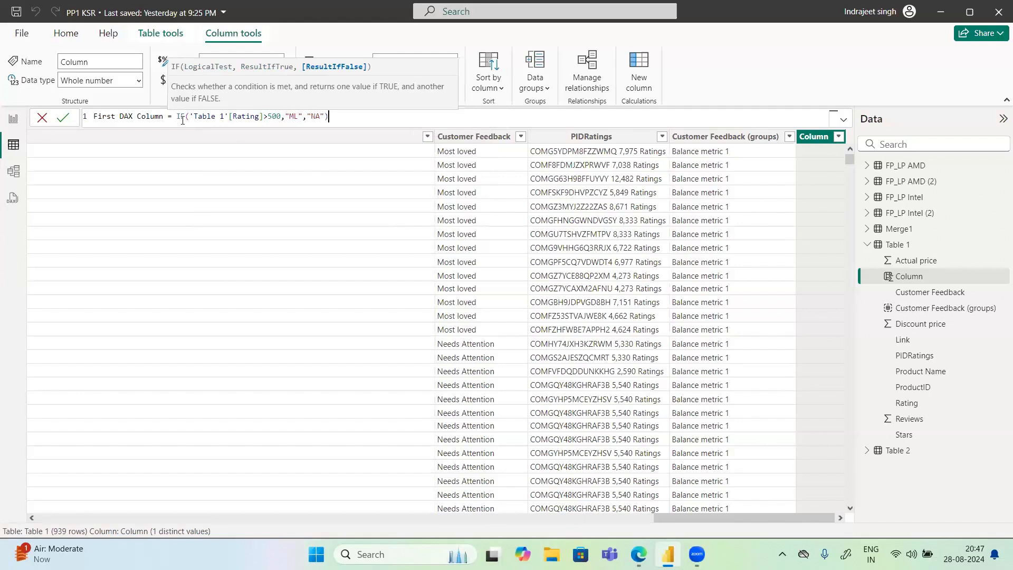
pyautogui.press('Return')
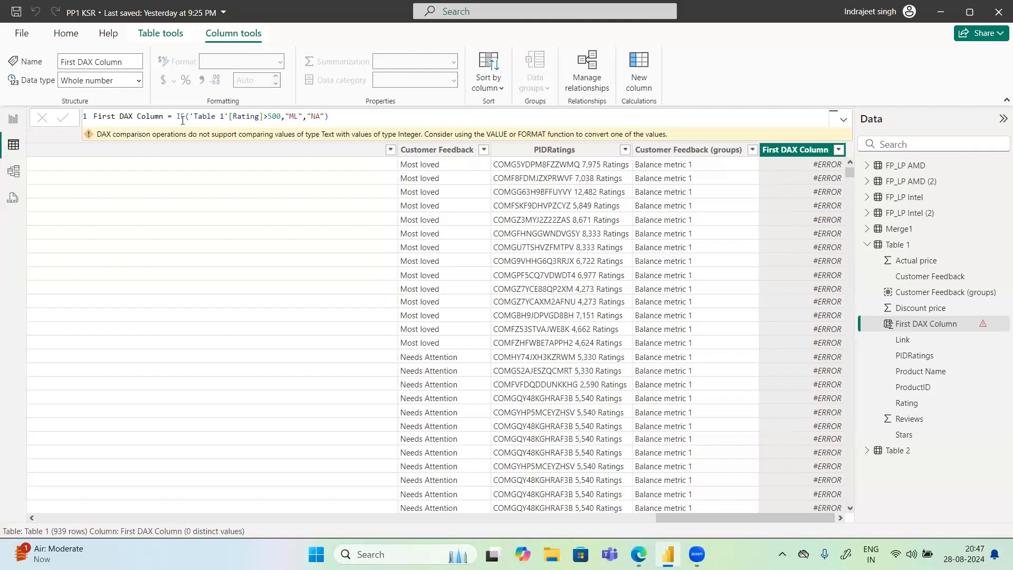
# - Replace Rating with Reviews in the First DAX Column's IF test and commit the formula
pyautogui.click(266, 116)
pyautogui.moveTo(699, 517); pyautogui.dragTo(179, 518)
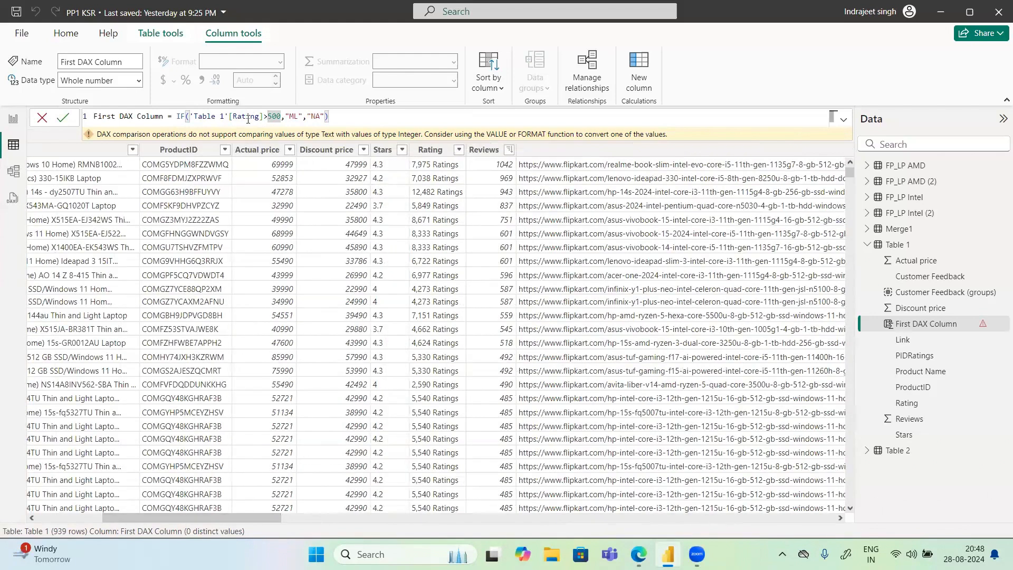
pyautogui.doubleClick(248, 116)
pyautogui.write('Reviews')
pyautogui.press('Return')
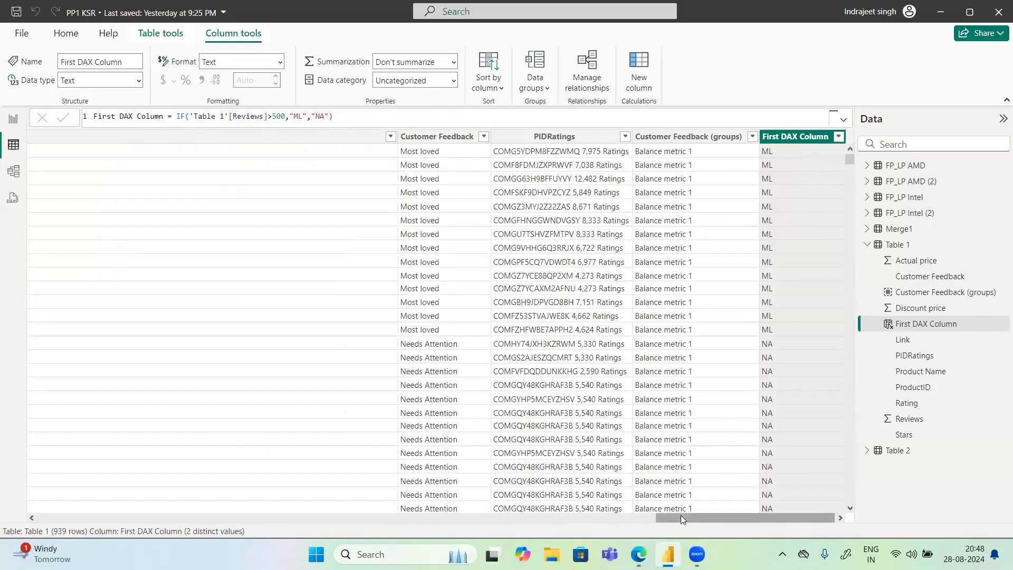
# - Filter Table 1's Reviews column to values greater than 500
pyautogui.moveTo(681, 515); pyautogui.dragTo(486, 515)
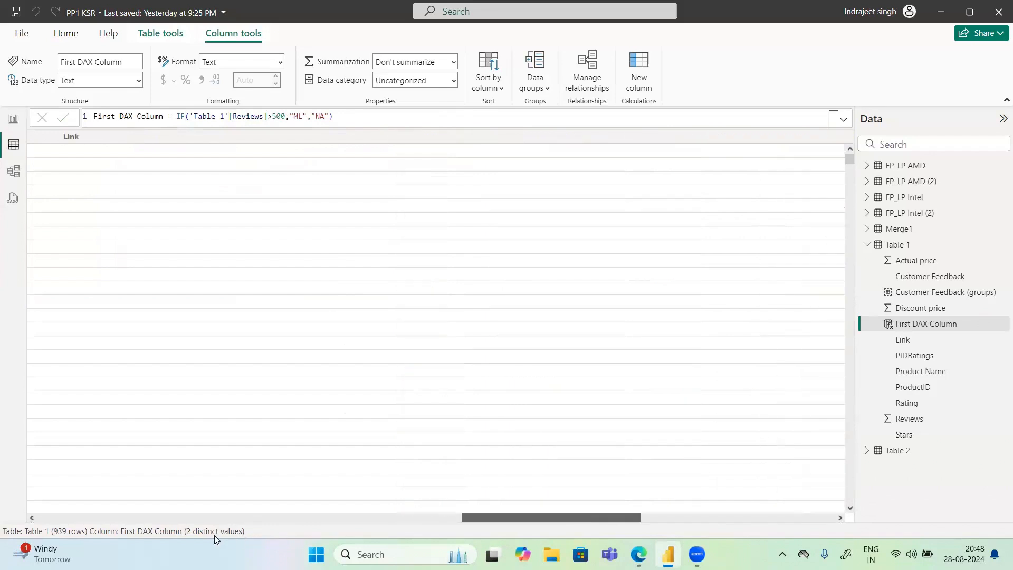
pyautogui.click(314, 521)
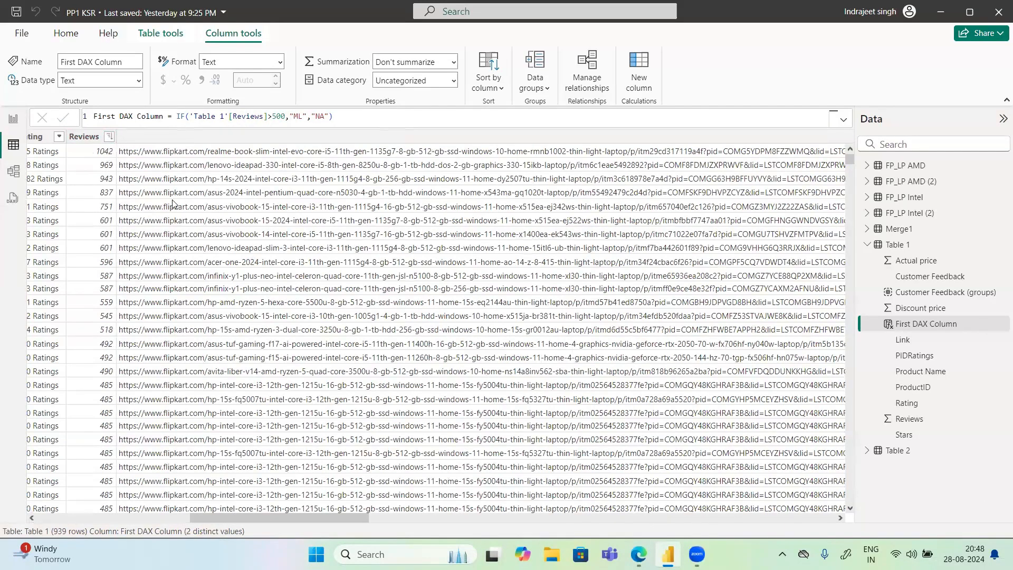
pyautogui.click(110, 136)
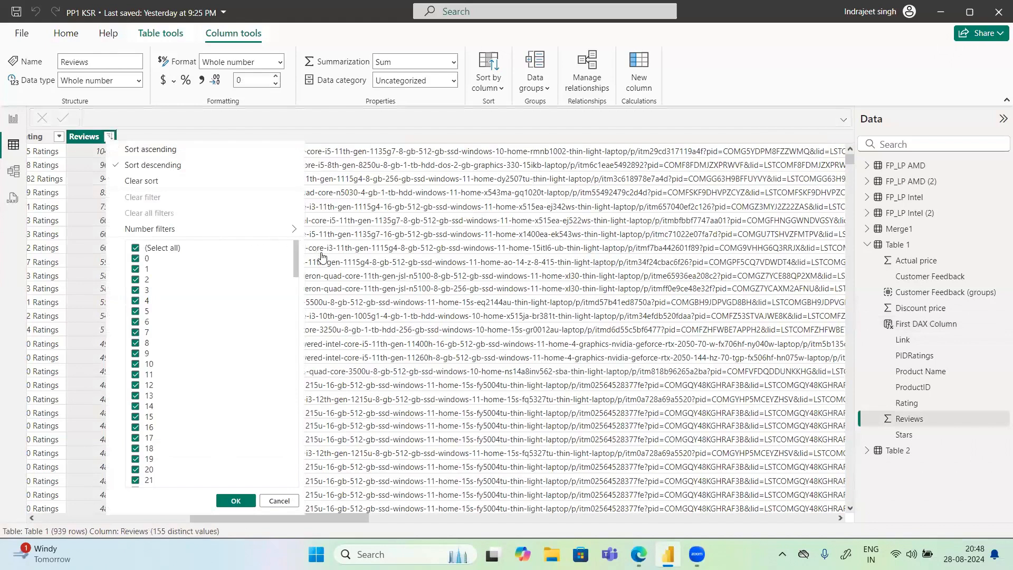
pyautogui.moveTo(296, 230)
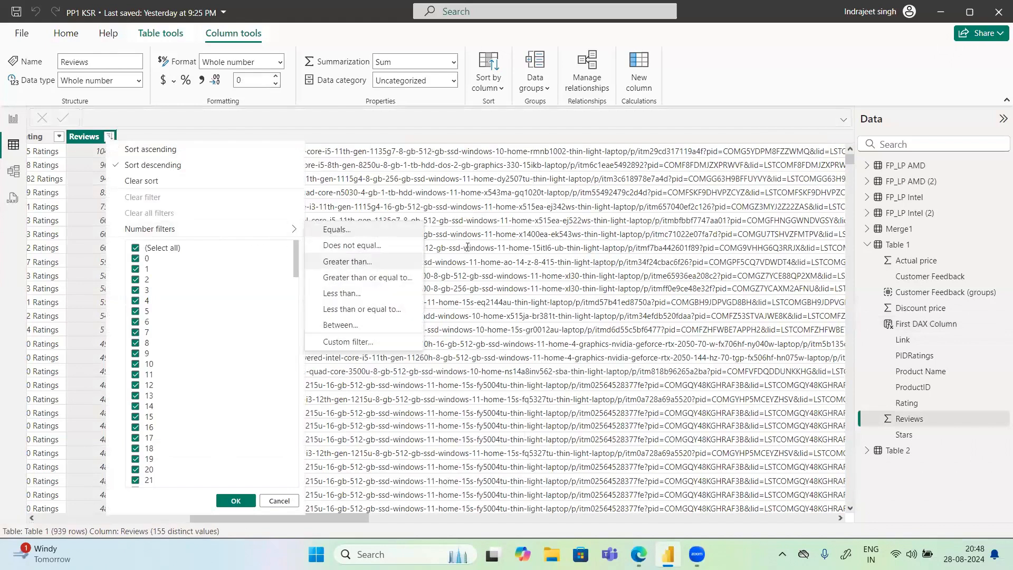
pyautogui.click(347, 261)
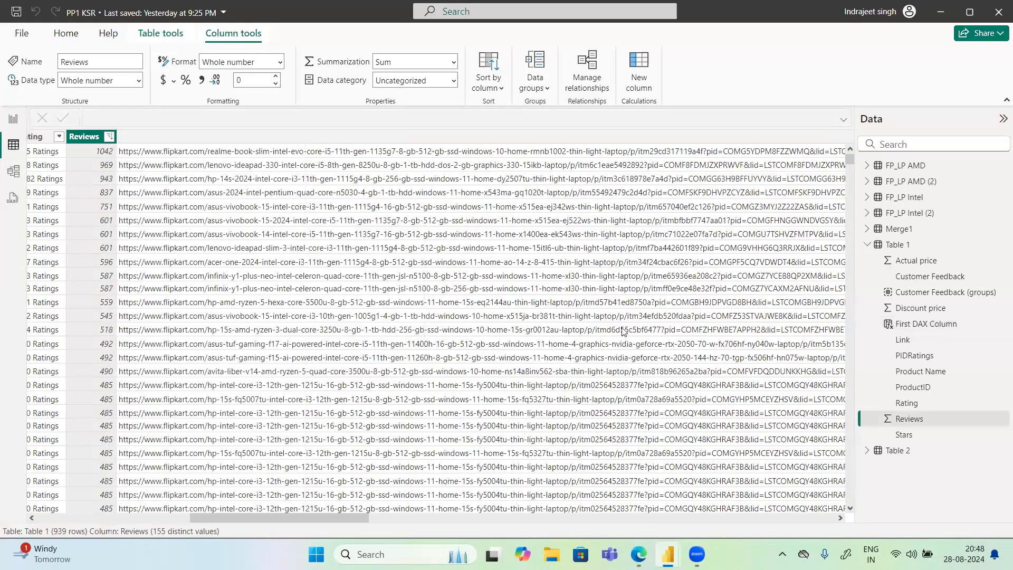
pyautogui.write('500')
pyautogui.click(652, 344)
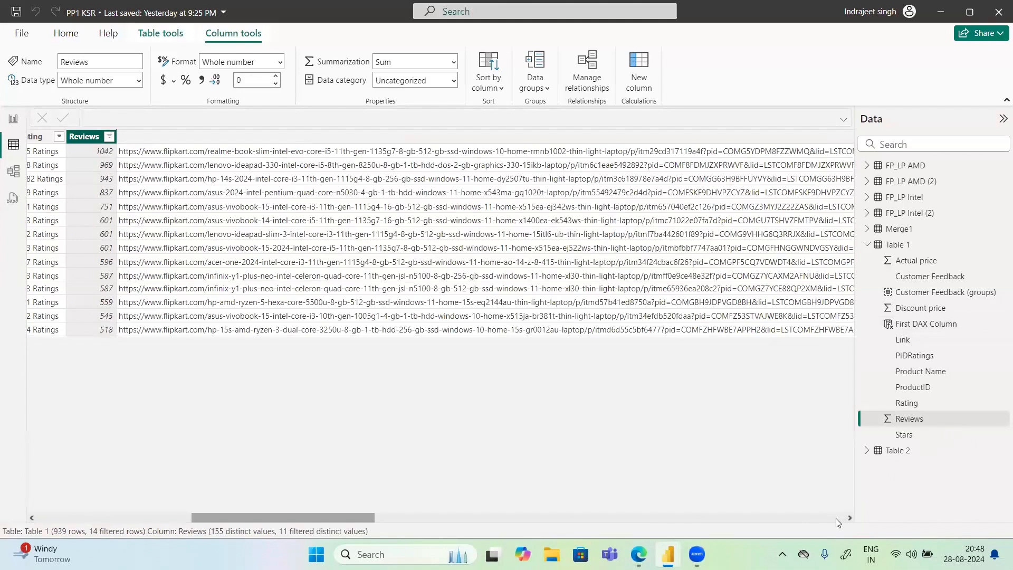
# - Compare the First DAX Column values with Customer Feedback in the filtered rows and review the column's formula
pyautogui.hscroll(1, 836, 518)
pyautogui.hscroll(5, 812, 239)
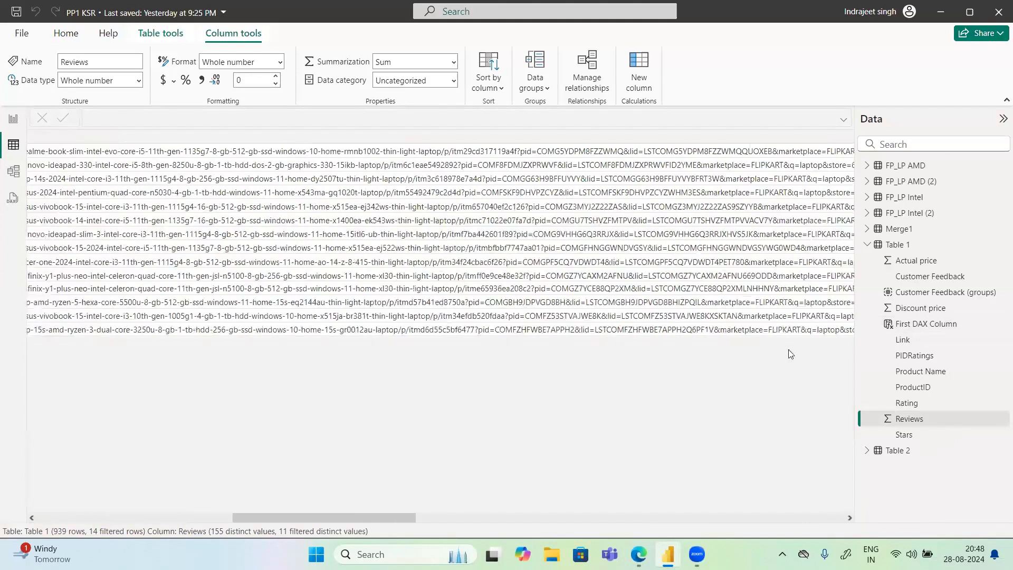
pyautogui.click(658, 520)
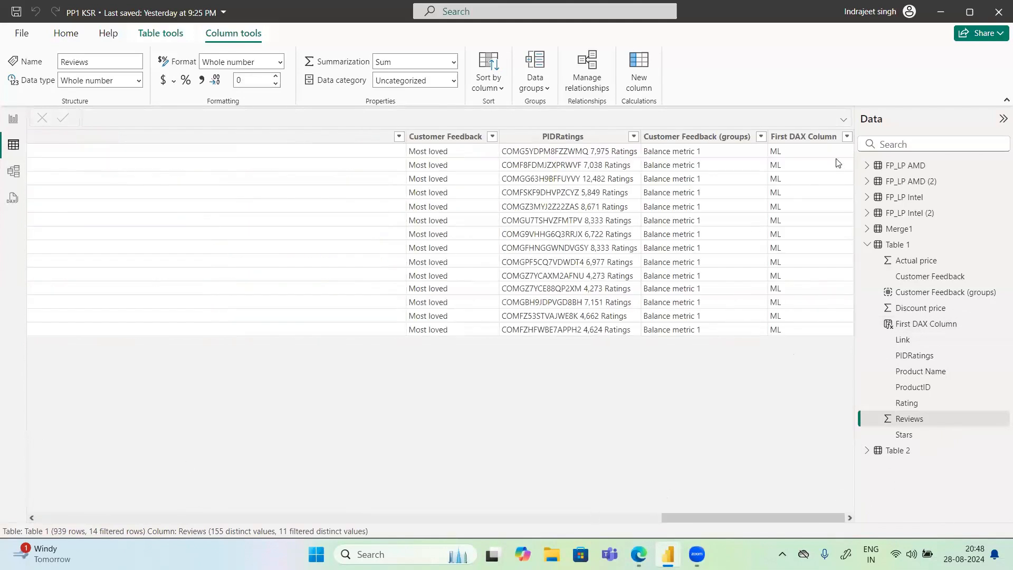
pyautogui.click(810, 137)
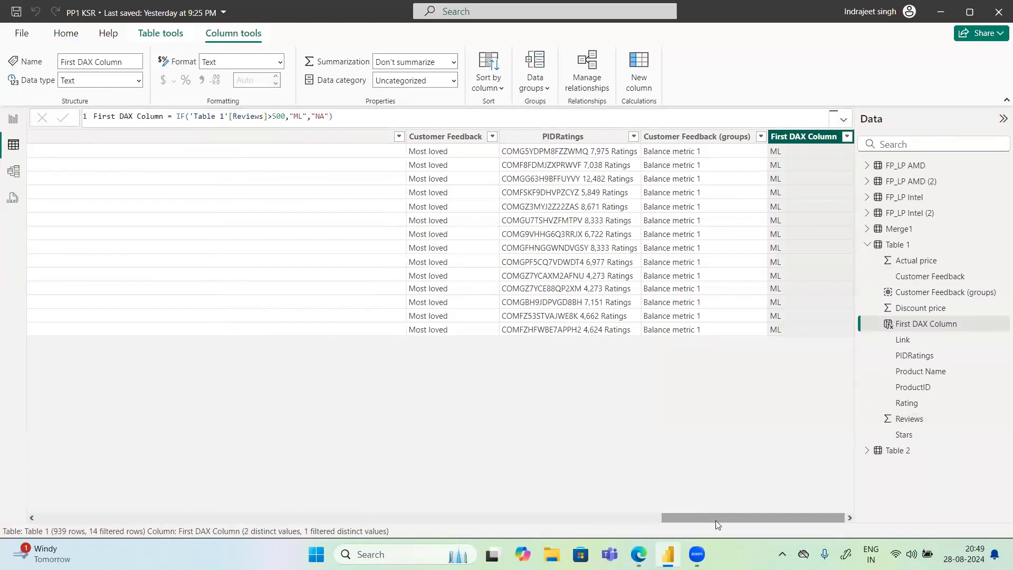
pyautogui.moveTo(716, 520); pyautogui.dragTo(761, 507)
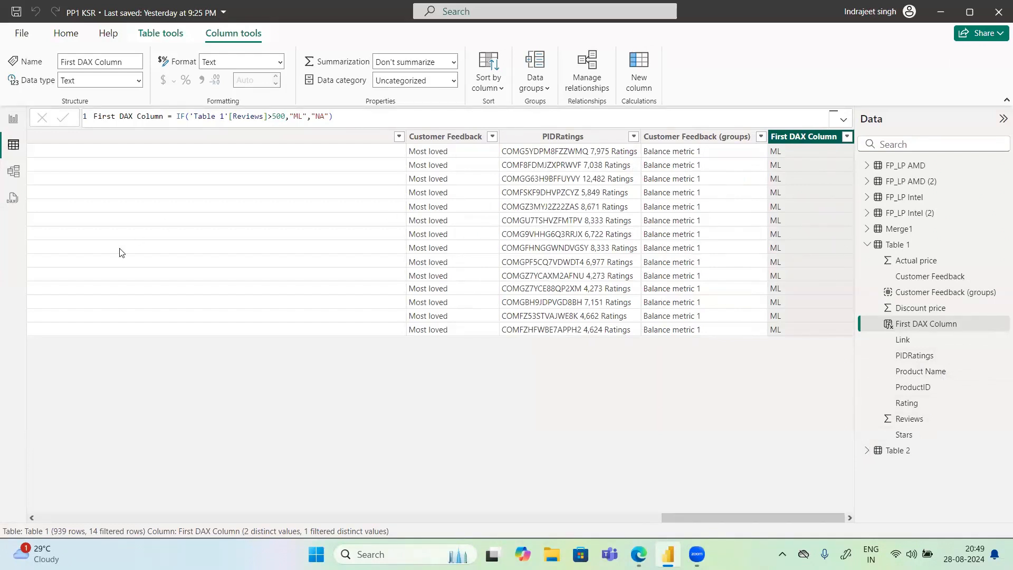
pyautogui.click(5, 121)
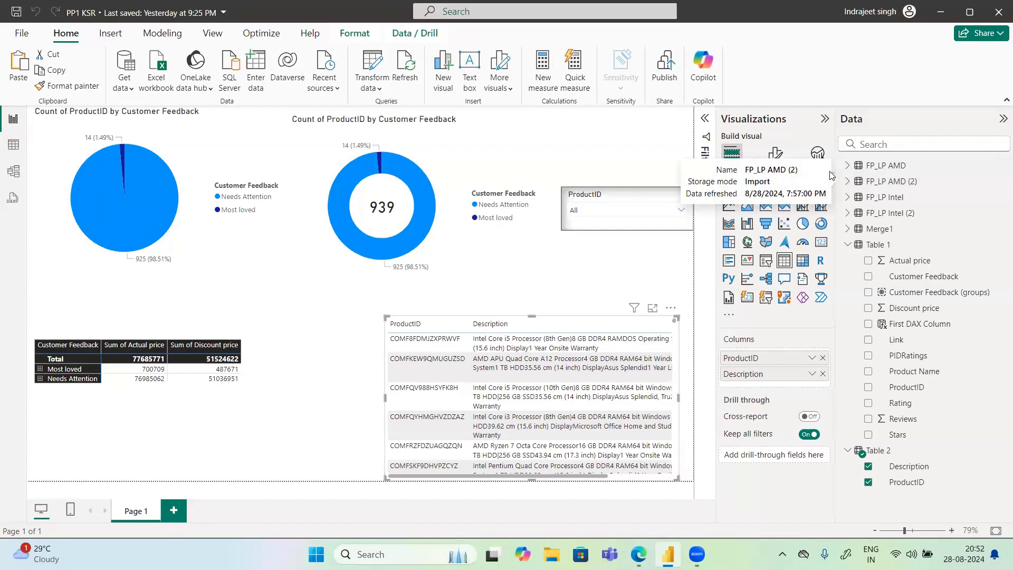
pyautogui.click(12, 147)
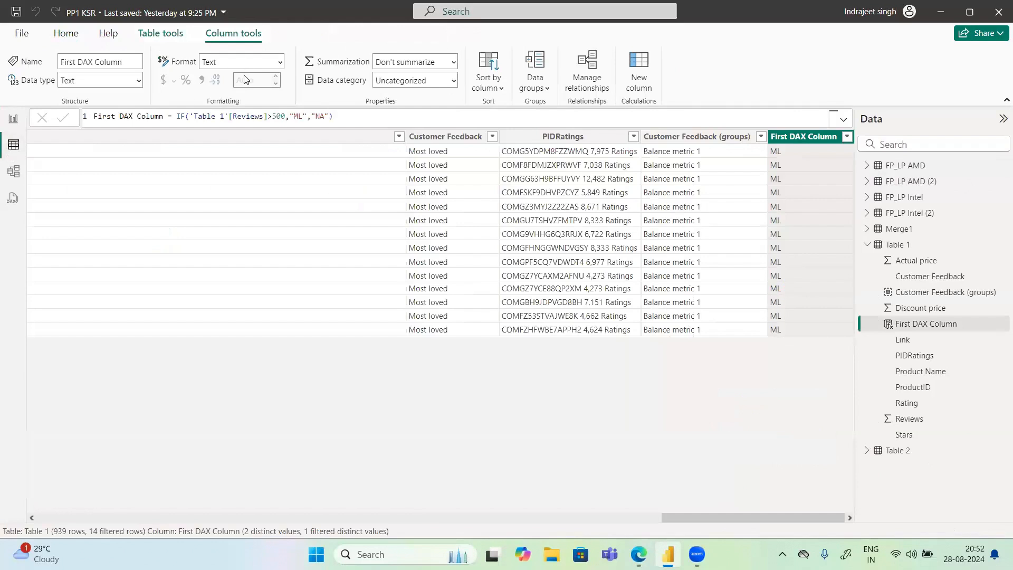
pyautogui.click(280, 62)
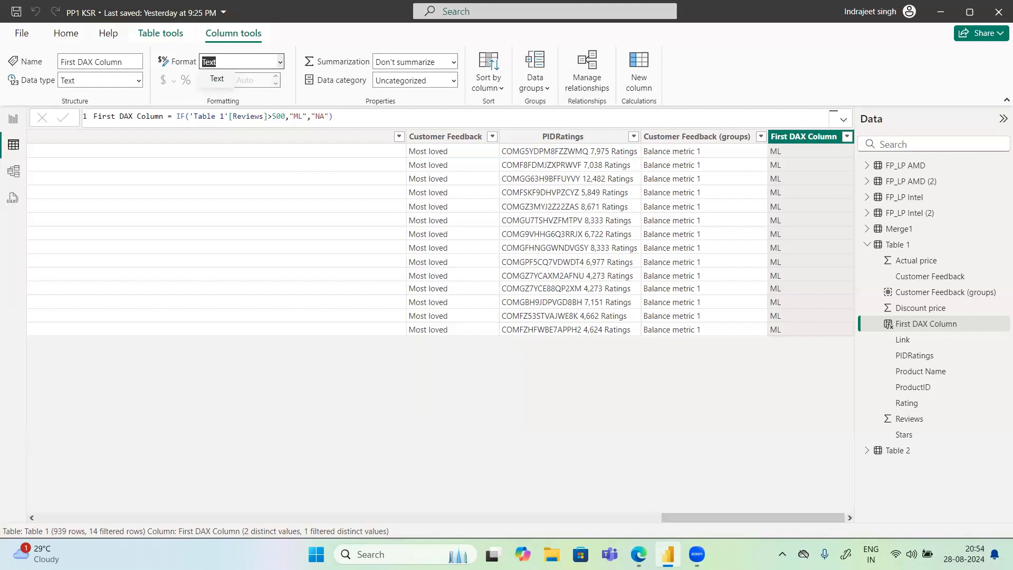
pyautogui.click(201, 330)
pyautogui.click(199, 327)
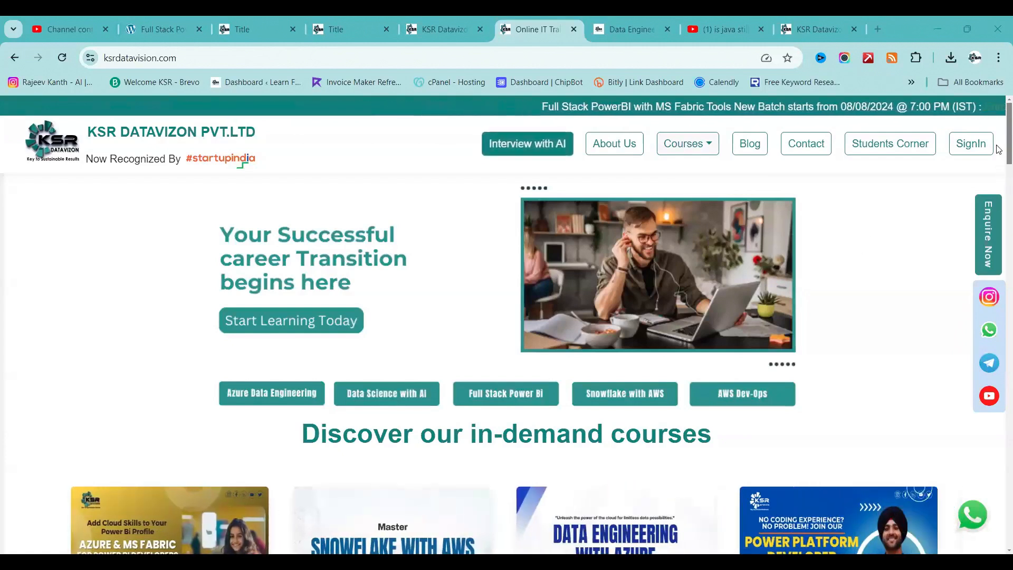
# - Examine the upcoming course batches on the KSR Datavizon home page and the Food & Beverage challenge on its hackathon page
pyautogui.scroll(-7, 311, 236)
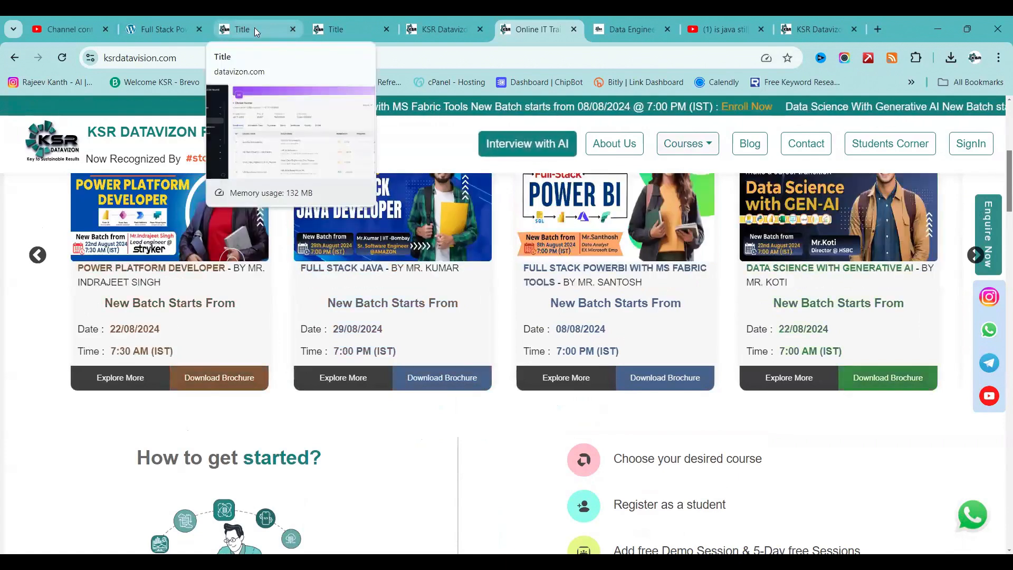
pyautogui.click(355, 30)
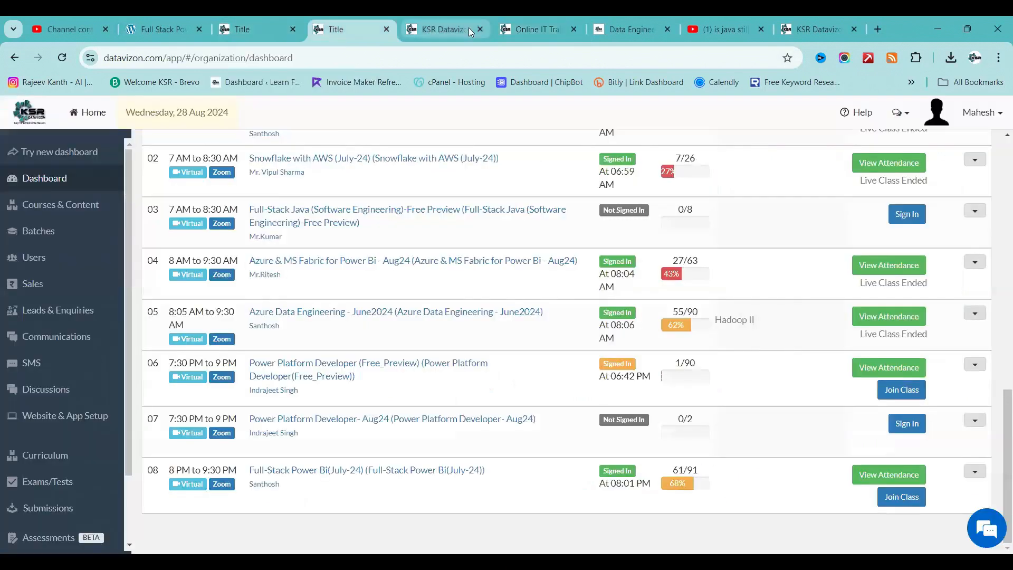
pyautogui.click(436, 29)
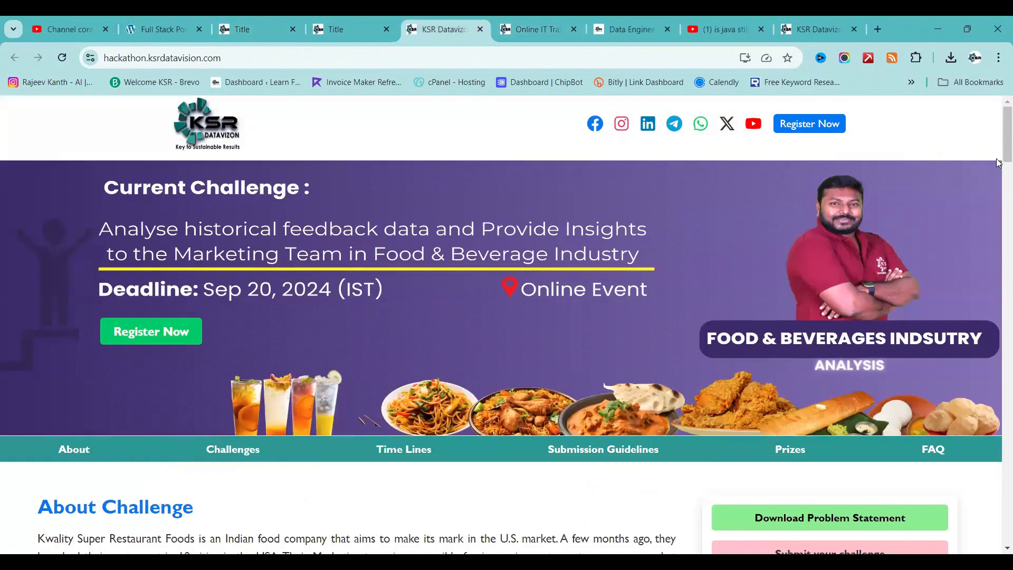
pyautogui.scroll(-4, 998, 179)
pyautogui.scroll(3, 997, 180)
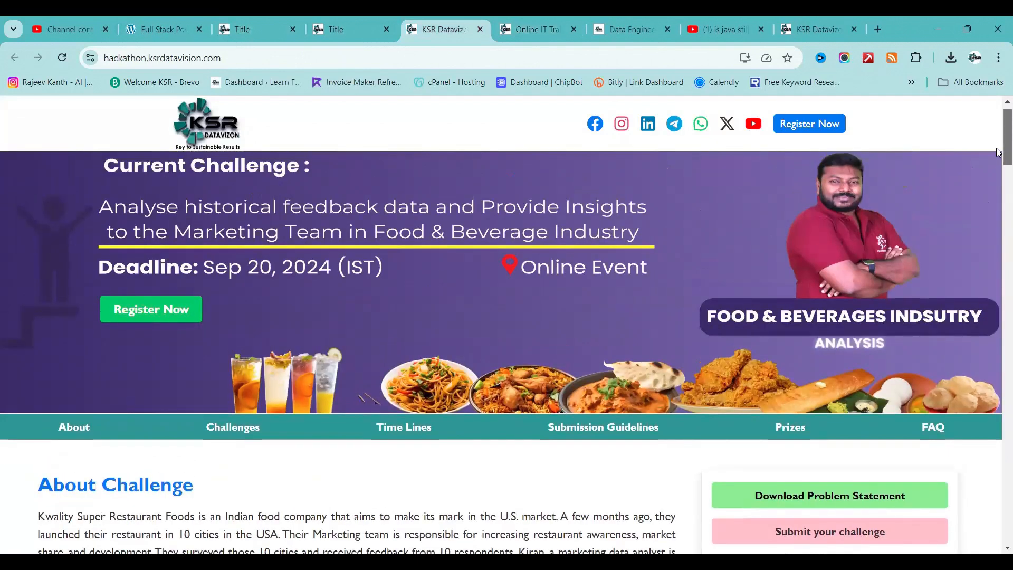
pyautogui.scroll(-5, 998, 158)
pyautogui.scroll(5, 997, 182)
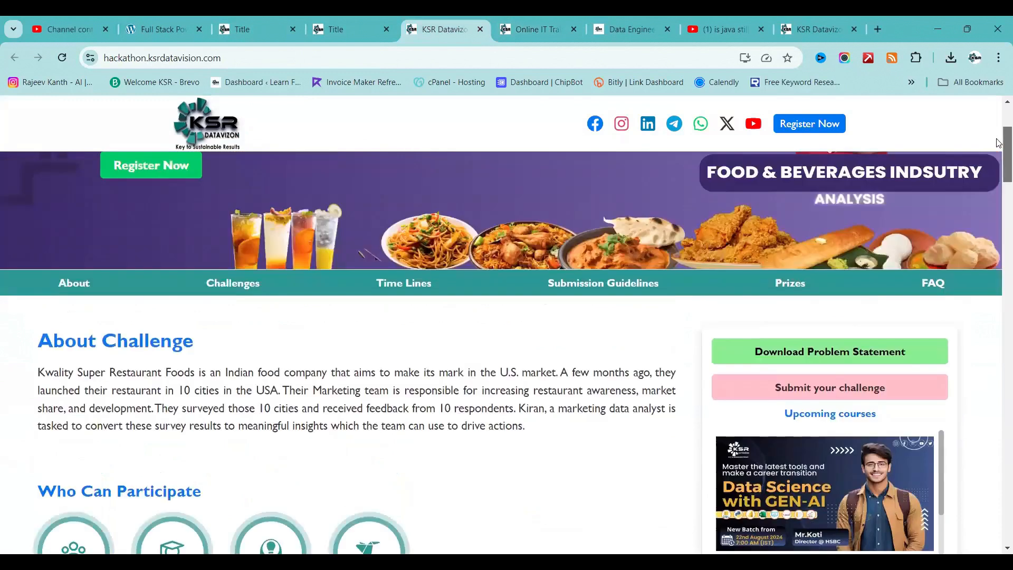
pyautogui.scroll(-2, 998, 177)
pyautogui.scroll(-2, 998, 174)
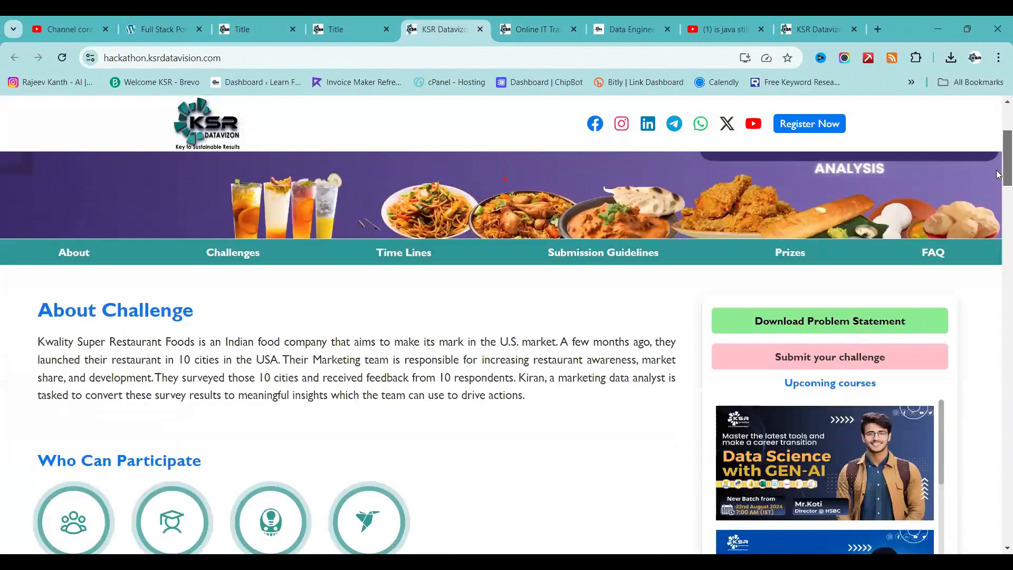
pyautogui.scroll(4, 998, 140)
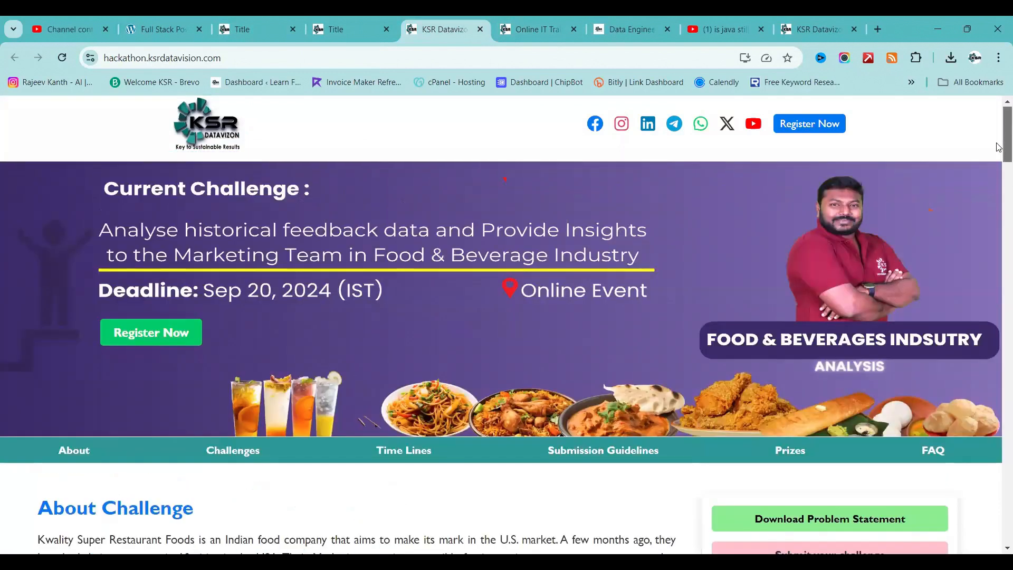
pyautogui.scroll(-2, 999, 153)
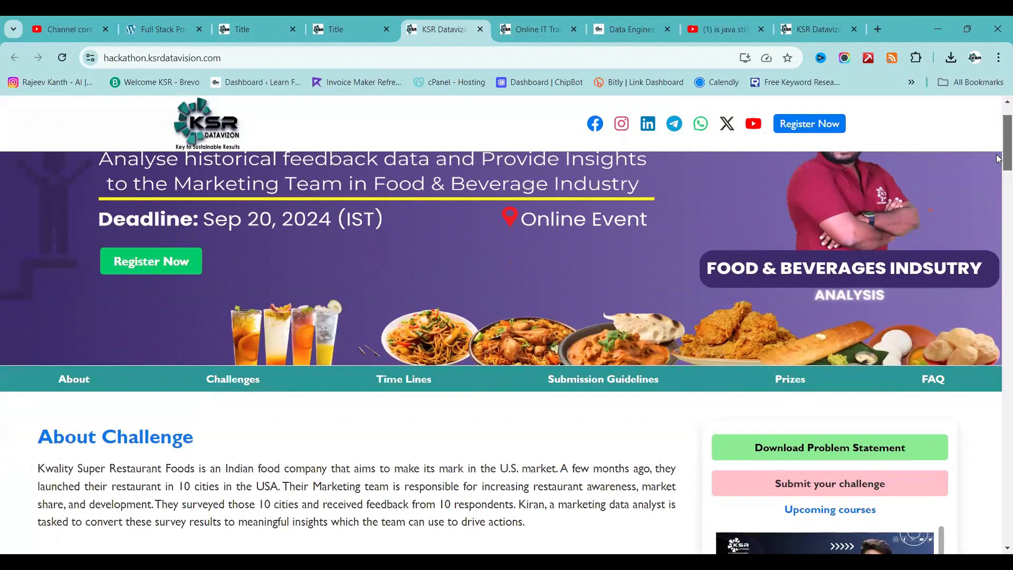
# - Review the hackathon's challenge description, eligible participants and what participants get
pyautogui.scroll(2, 999, 120)
pyautogui.scroll(-9, 999, 214)
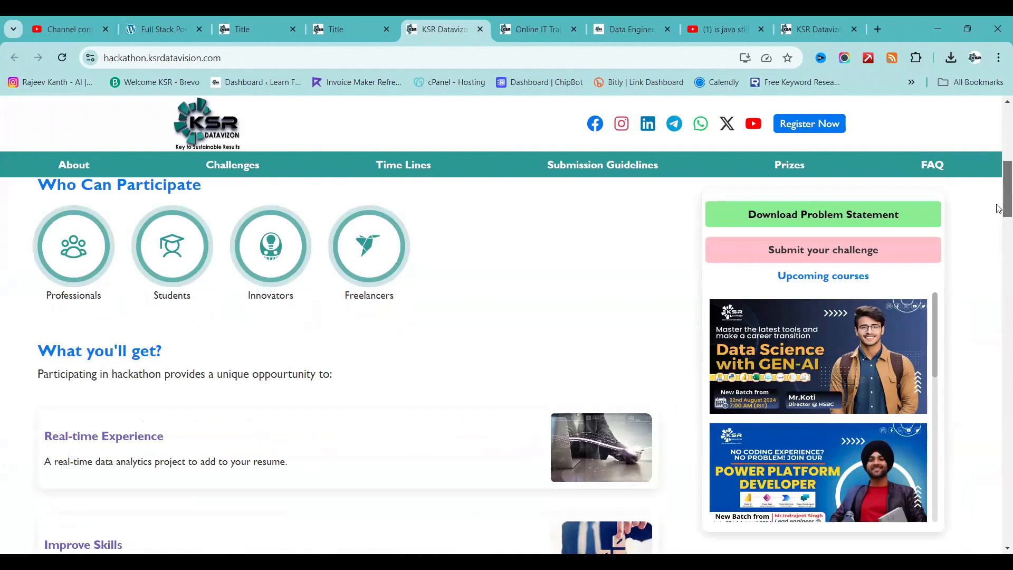
pyautogui.scroll(3, 999, 207)
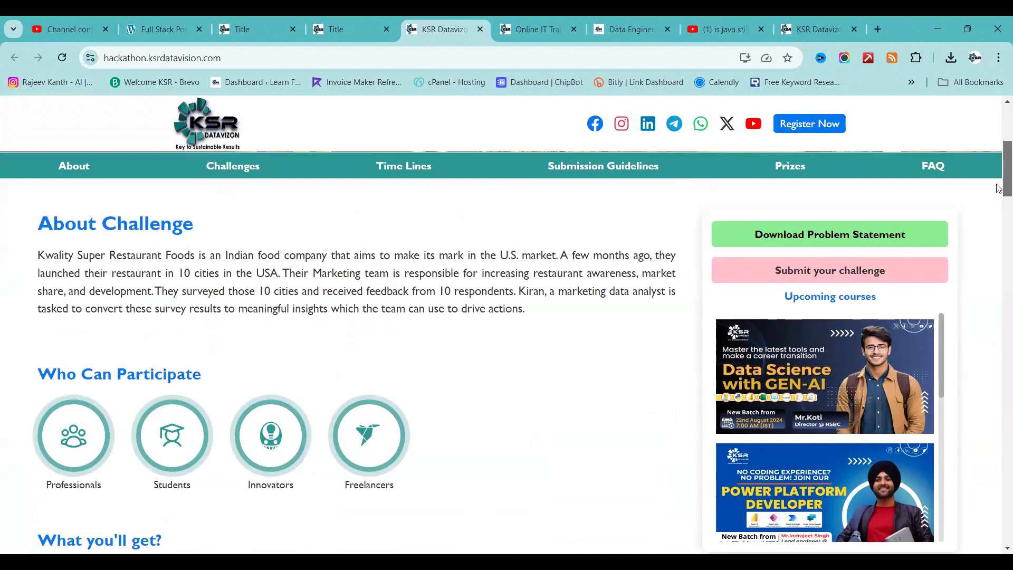
# - Open the Interview Questions category on the KSR Datavizon blog and look through its posts
pyautogui.click(547, 29)
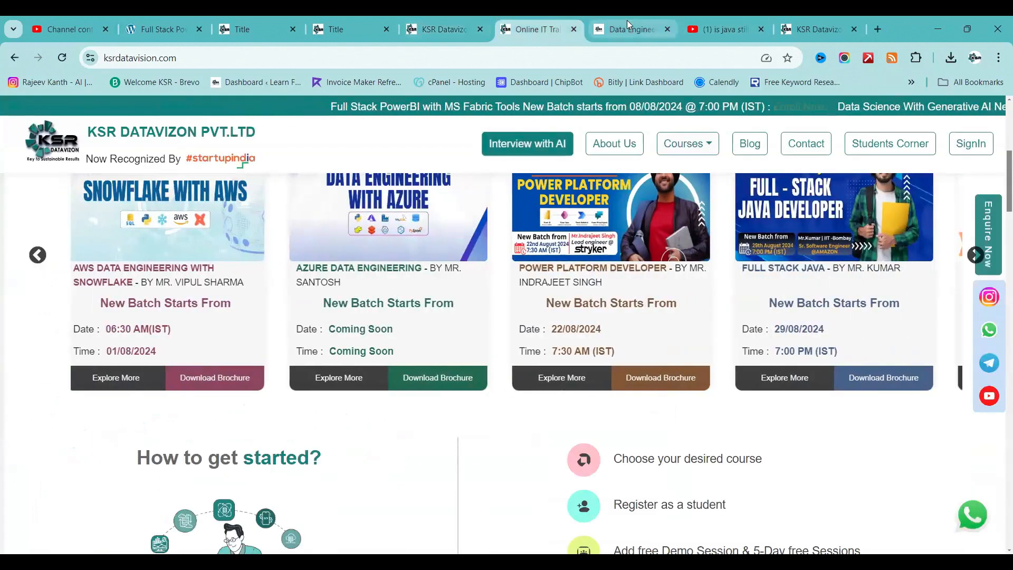
pyautogui.click(627, 21)
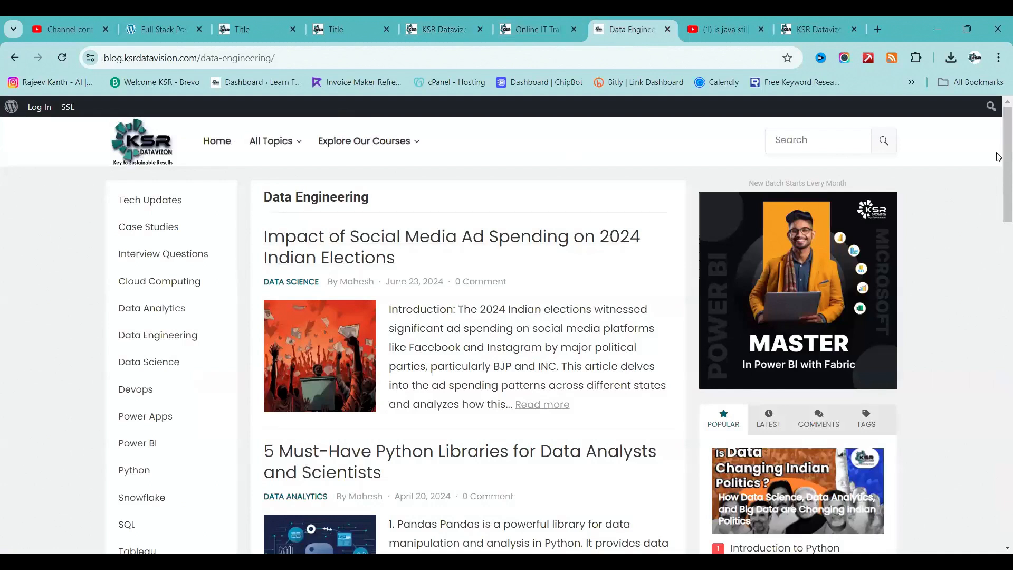
pyautogui.click(194, 262)
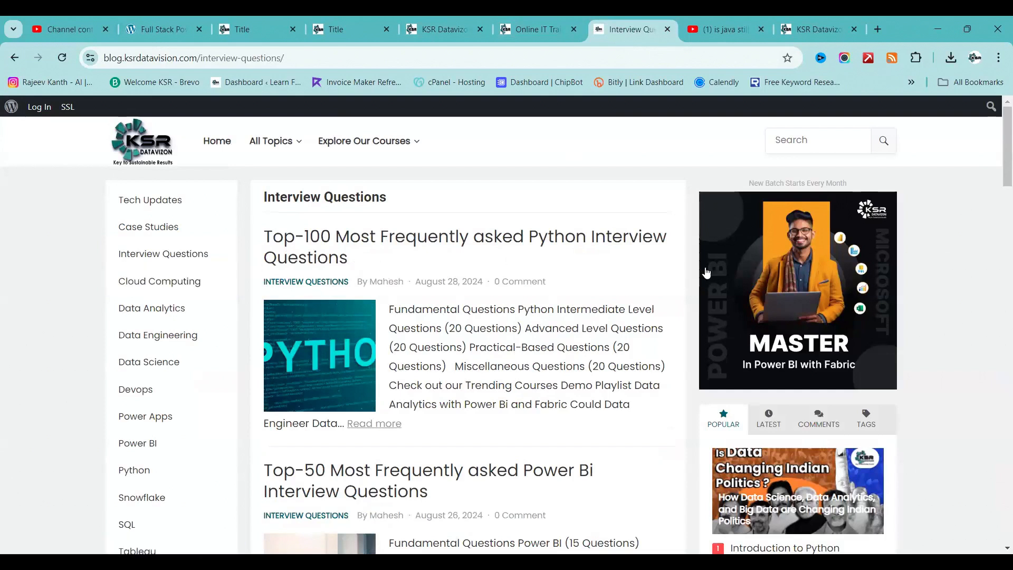
pyautogui.scroll(-7, 998, 174)
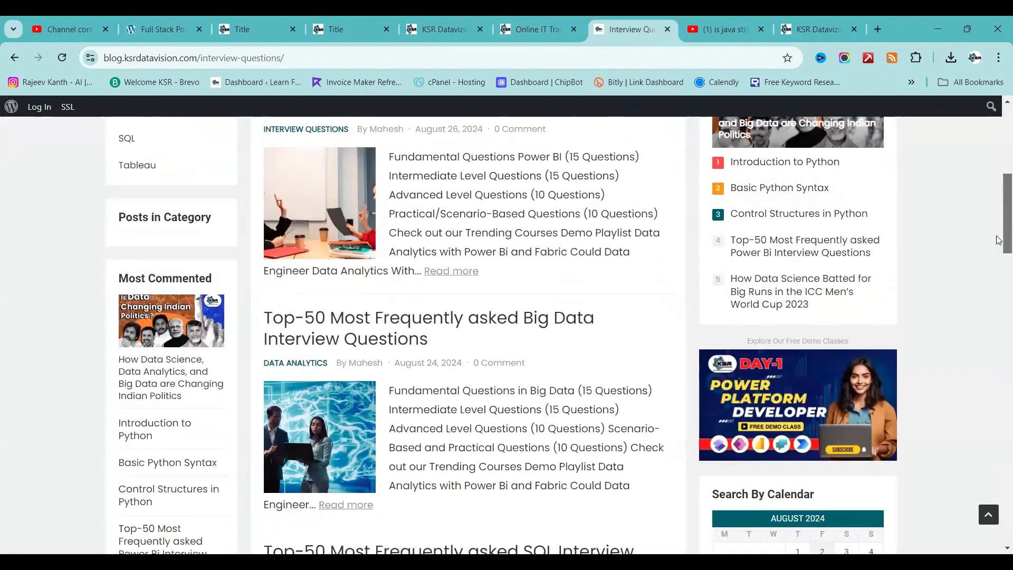
pyautogui.moveTo(998, 240); pyautogui.dragTo(999, 170)
pyautogui.scroll(3, 231, 386)
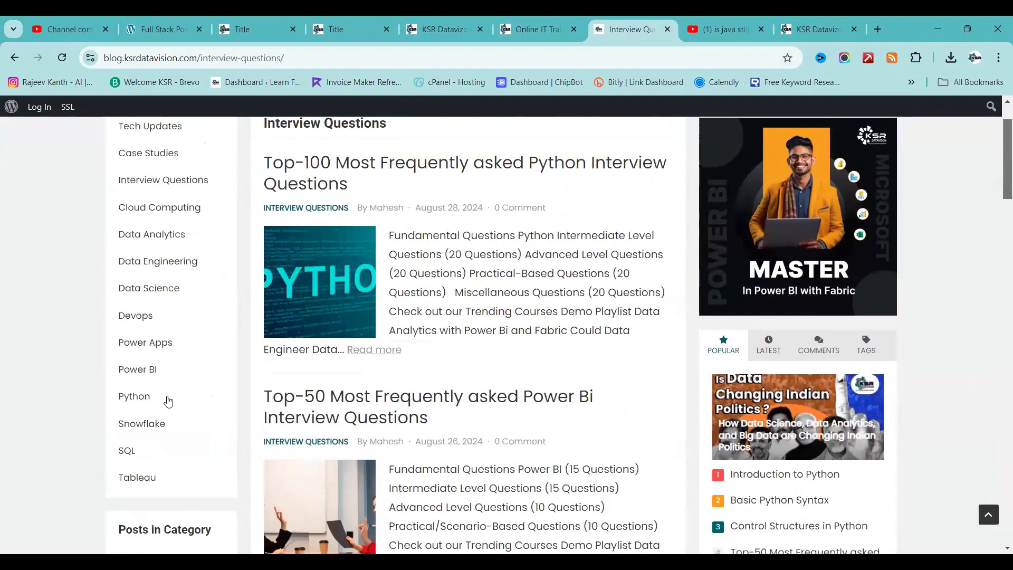
# - Open the blog's Power Apps category and look through its articles
pyautogui.click(157, 353)
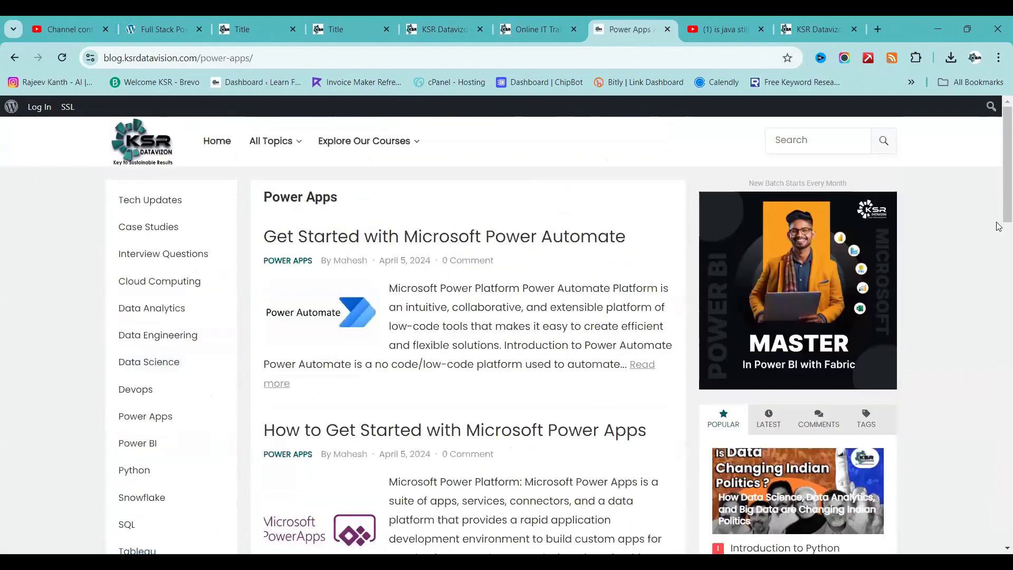
pyautogui.moveTo(999, 177); pyautogui.dragTo(998, 233)
pyautogui.scroll(-2, 998, 246)
pyautogui.scroll(4, 999, 211)
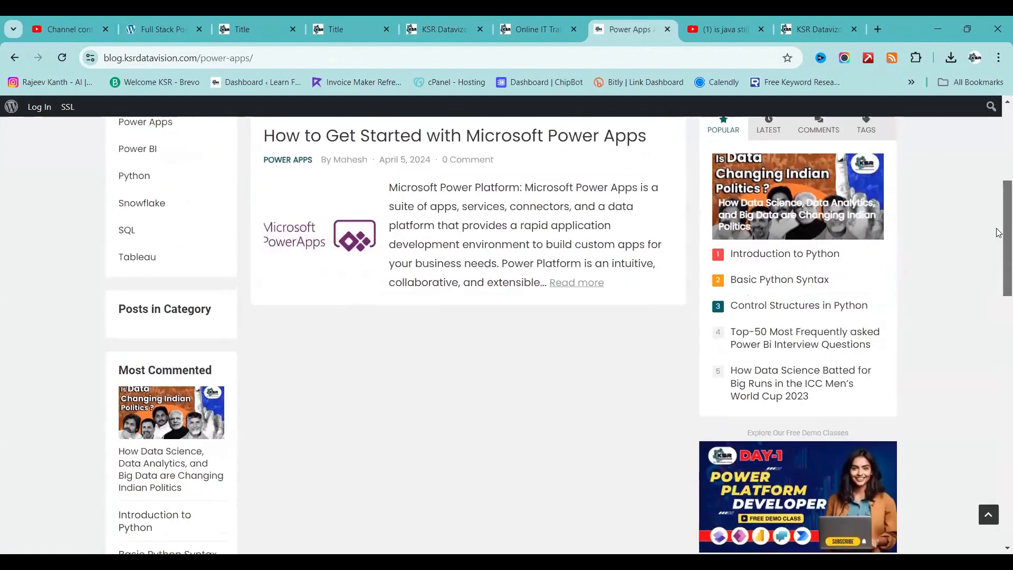
pyautogui.scroll(2, 998, 170)
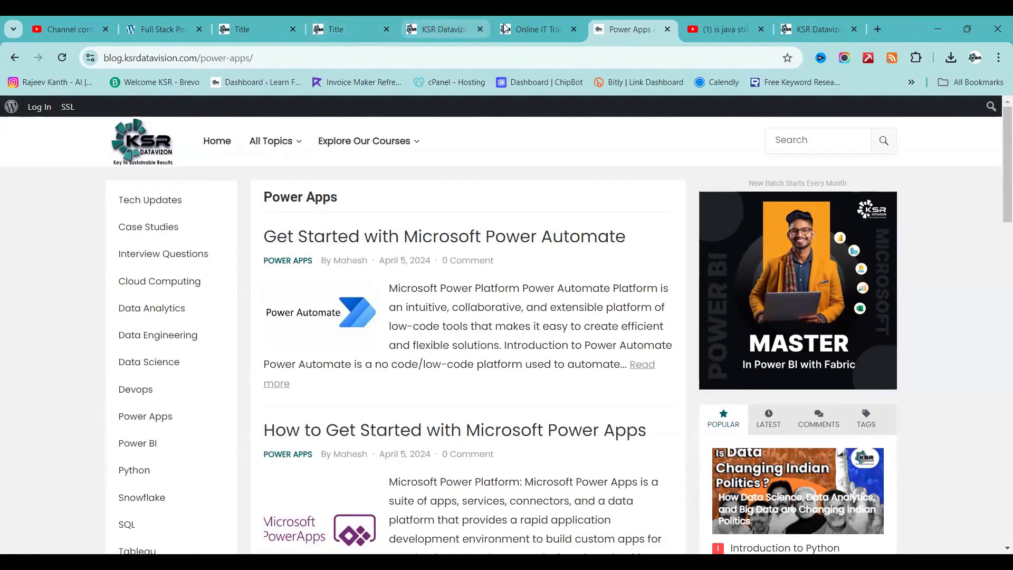
# - Return to the KSR Datavizon home page and open the student sign-in site
pyautogui.click(444, 25)
pyautogui.click(585, 31)
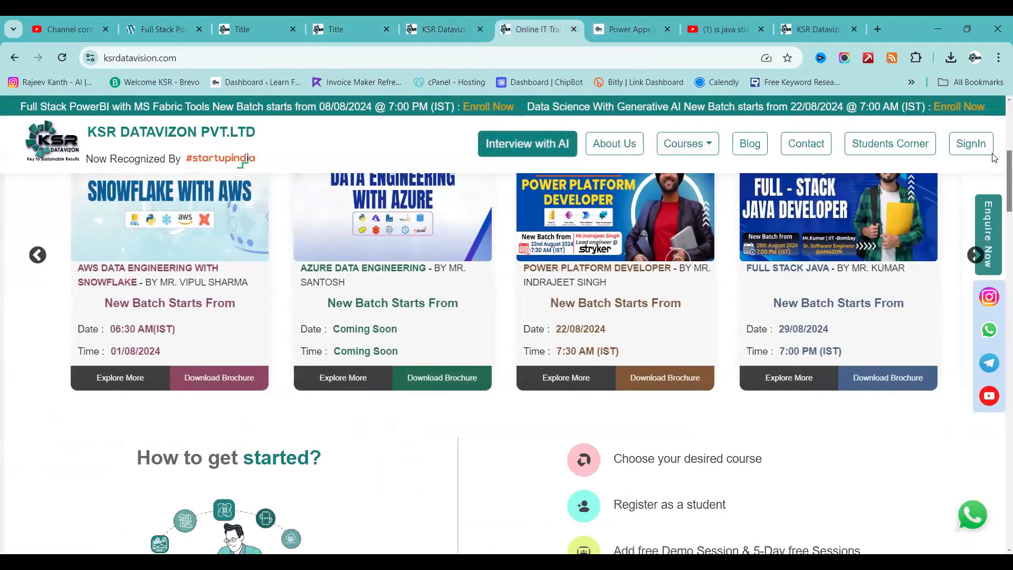
pyautogui.scroll(2, 971, 157)
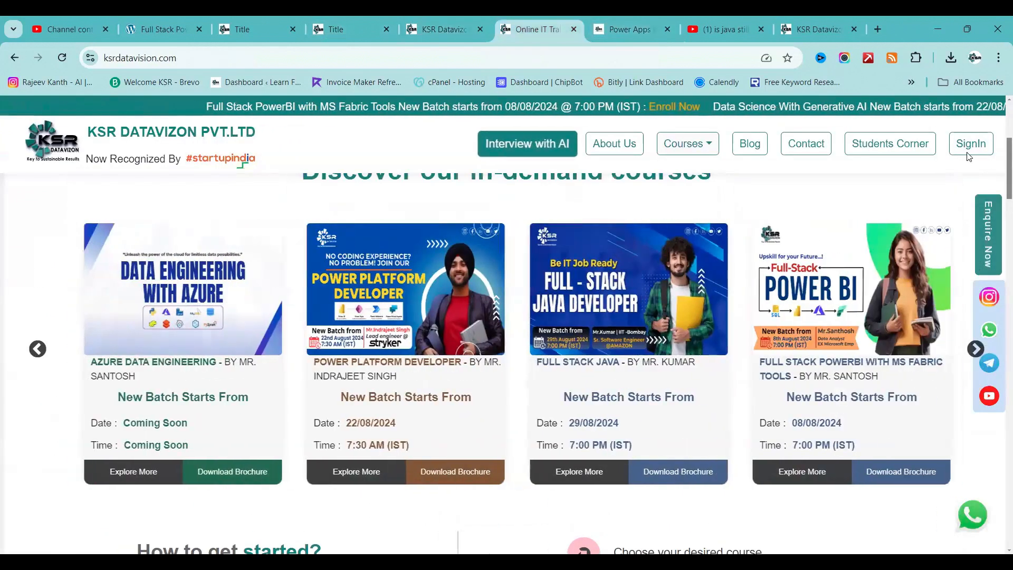
pyautogui.click(970, 144)
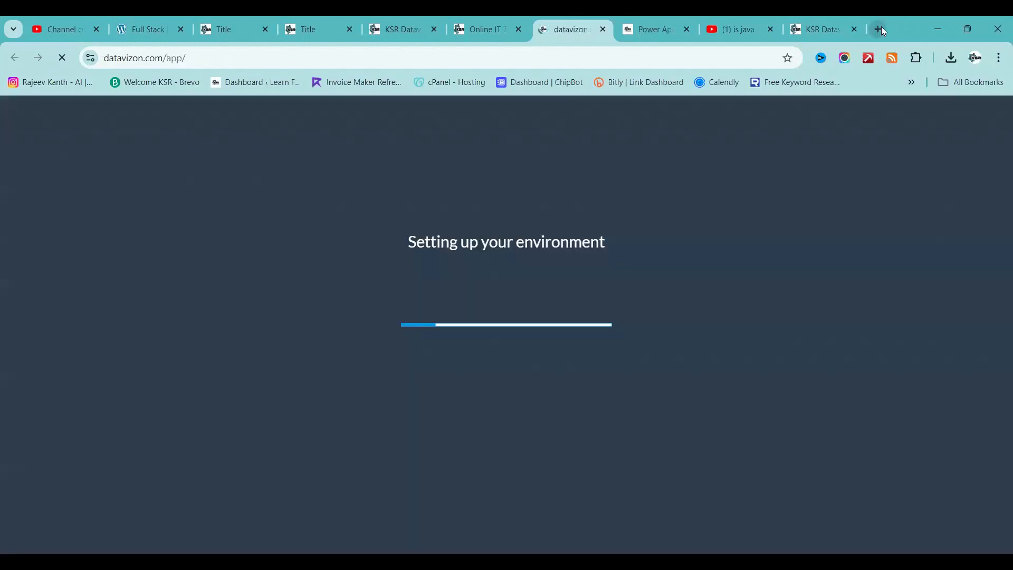
# - Open a new incognito browser window
pyautogui.click(881, 29)
pyautogui.click(999, 60)
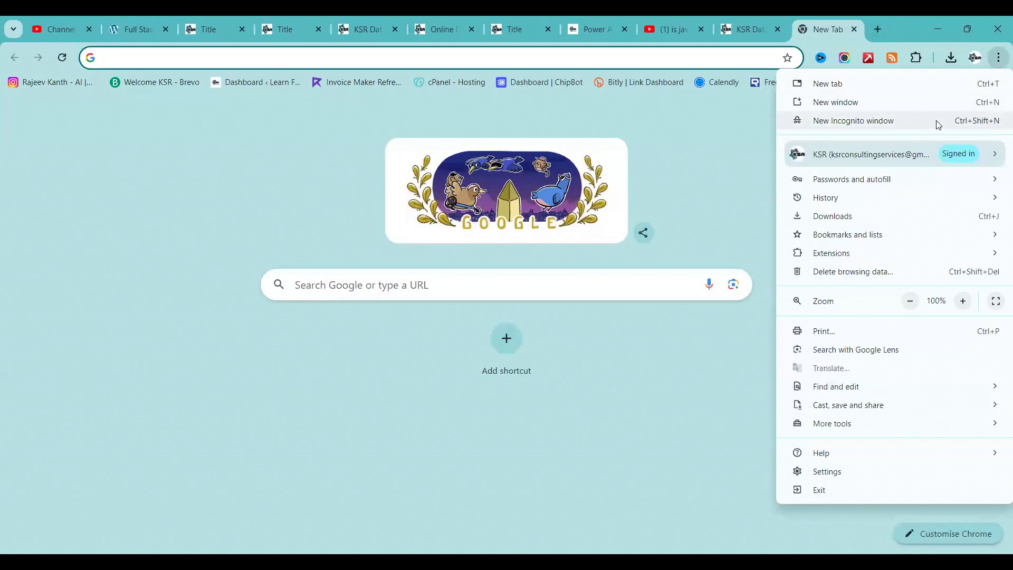
pyautogui.click(938, 125)
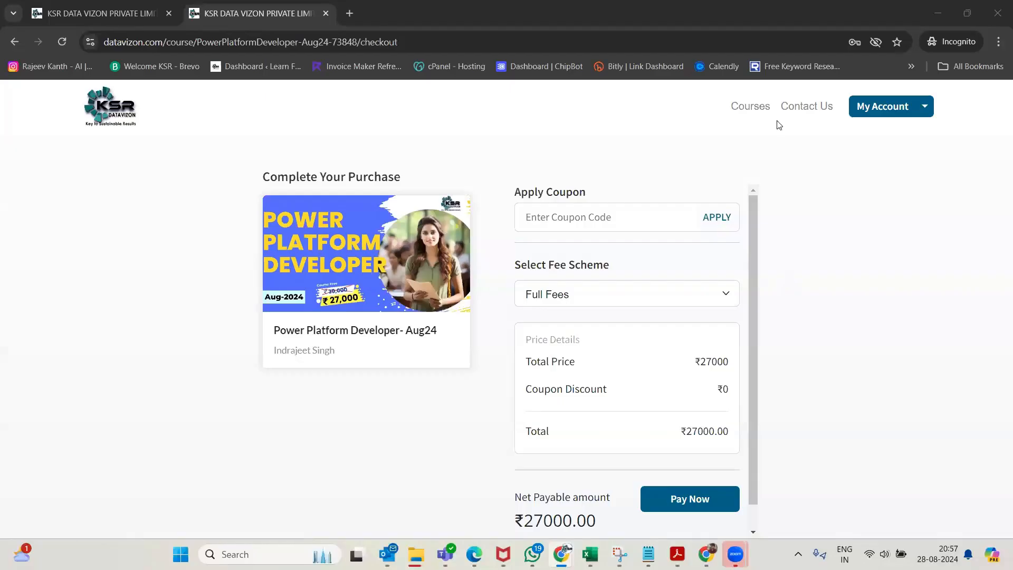
# - List the Paid Sessions in the datavizon.com course catalogue and open the Power Platform Developer- Aug24 course
pyautogui.click(113, 109)
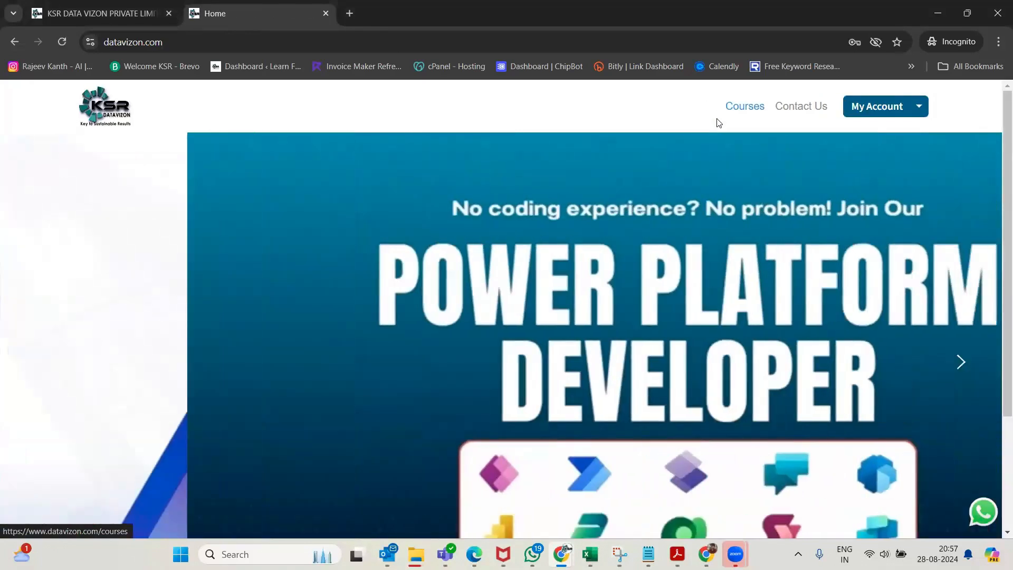
pyautogui.click(718, 121)
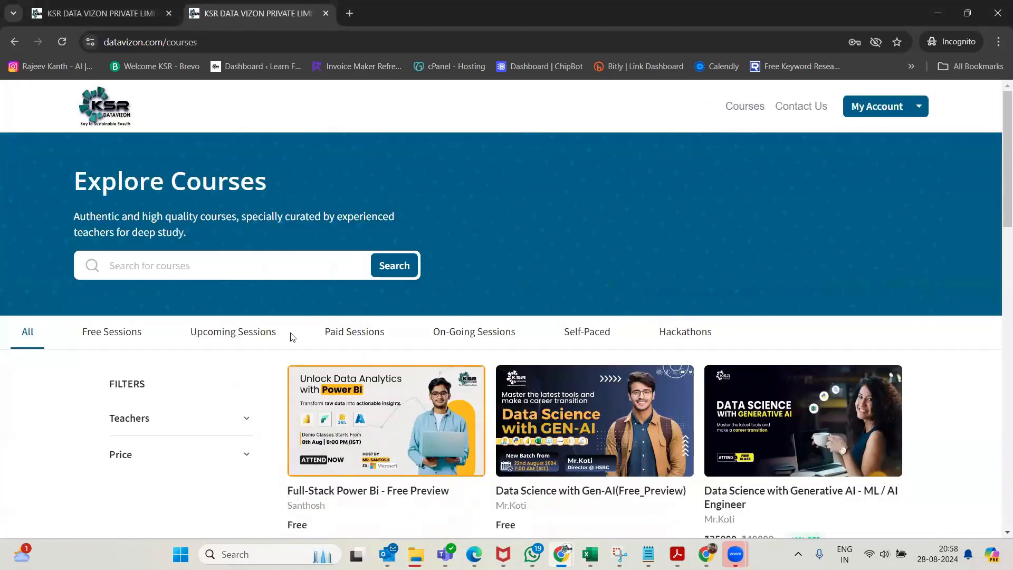
pyautogui.click(359, 338)
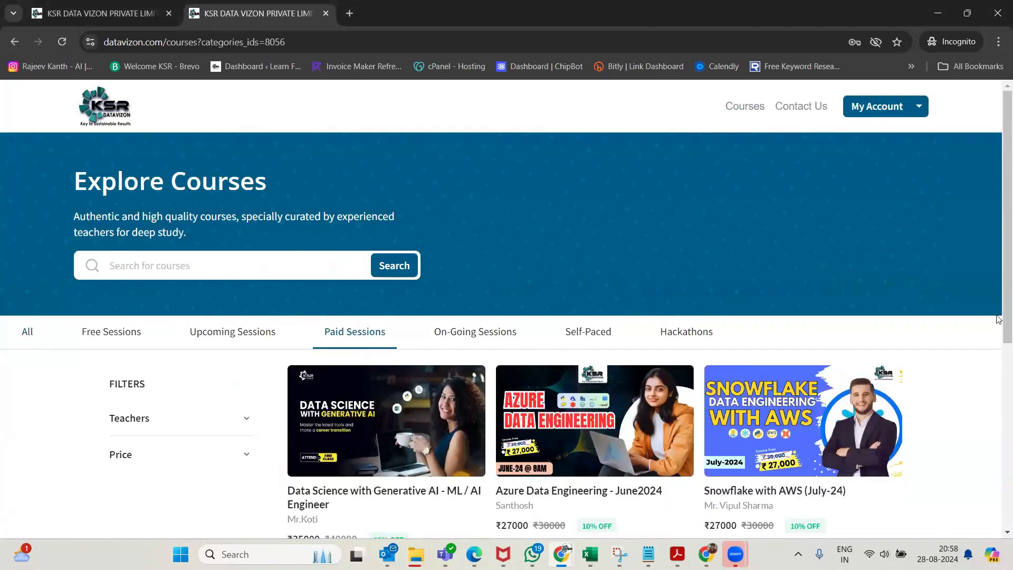
pyautogui.scroll(-3, 997, 283)
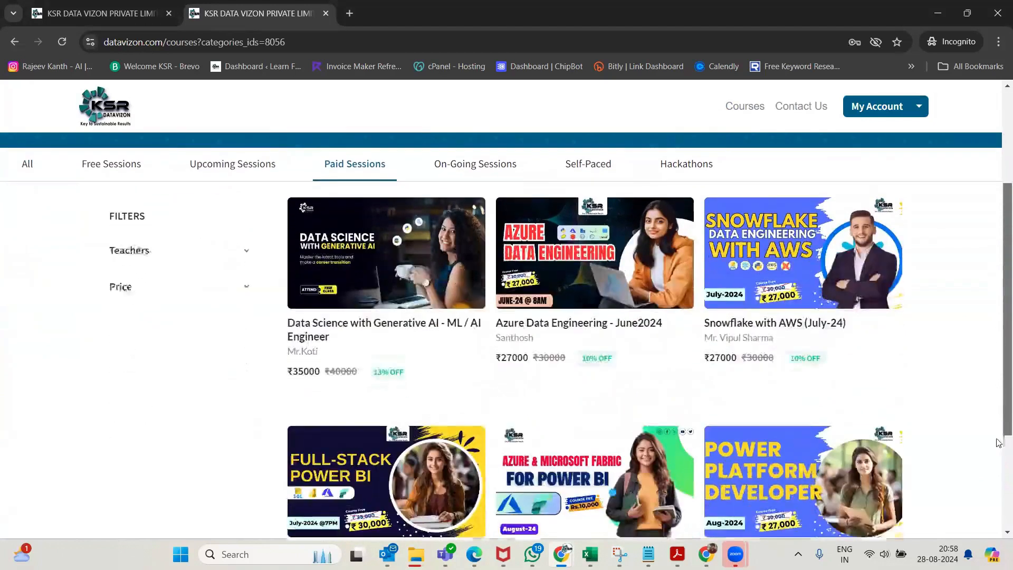
pyautogui.scroll(-2, 998, 466)
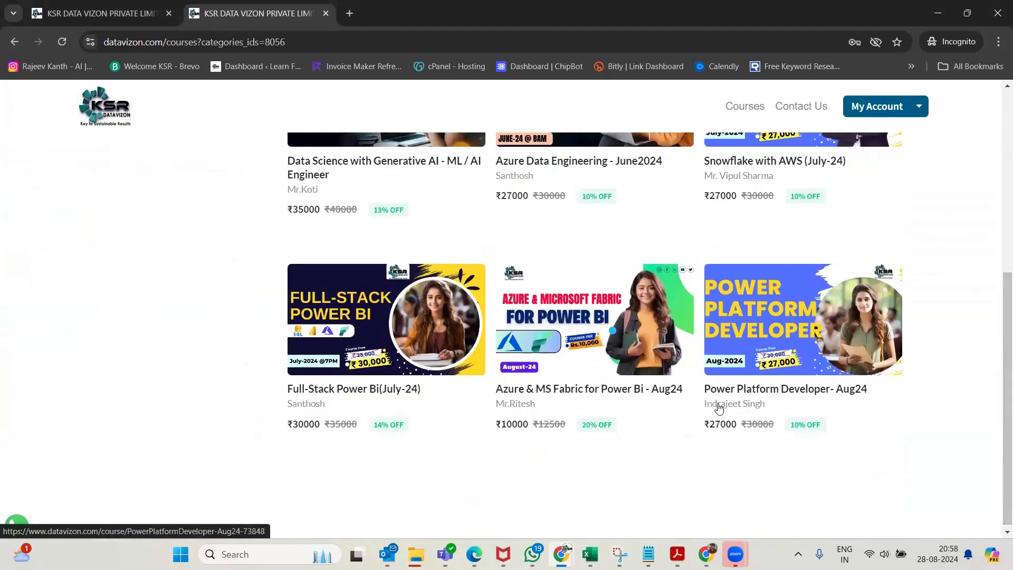
pyautogui.moveTo(691, 407); pyautogui.dragTo(773, 399)
pyautogui.click(779, 401)
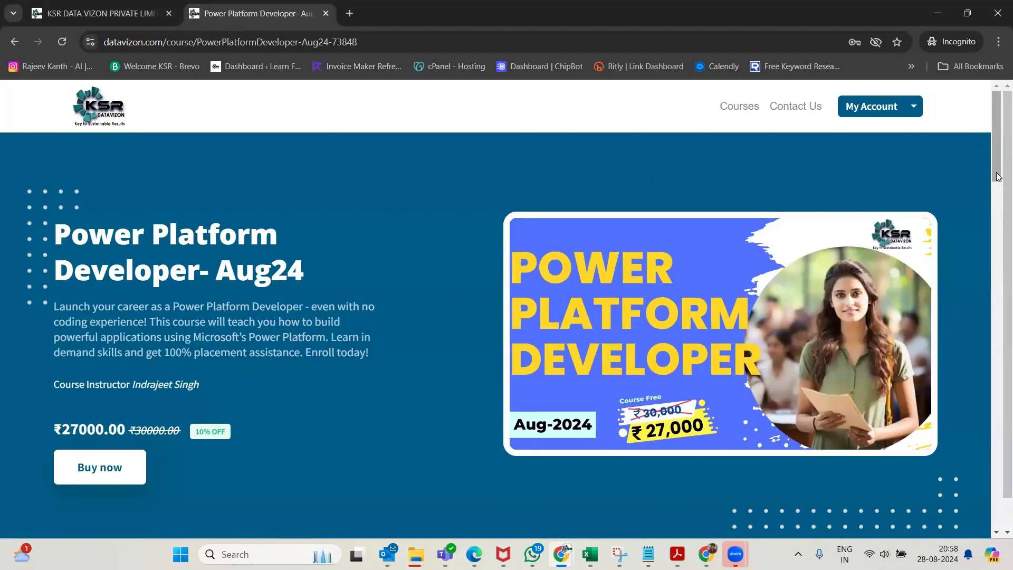
# - Go to the checkout for Power Platform Developer- Aug24 and check the fee scheme options, keeping Full Fees
pyautogui.moveTo(998, 176)
pyautogui.mouseDown()
pyautogui.moveTo(998, 284)
pyautogui.moveTo(998, 177)
pyautogui.mouseUp()
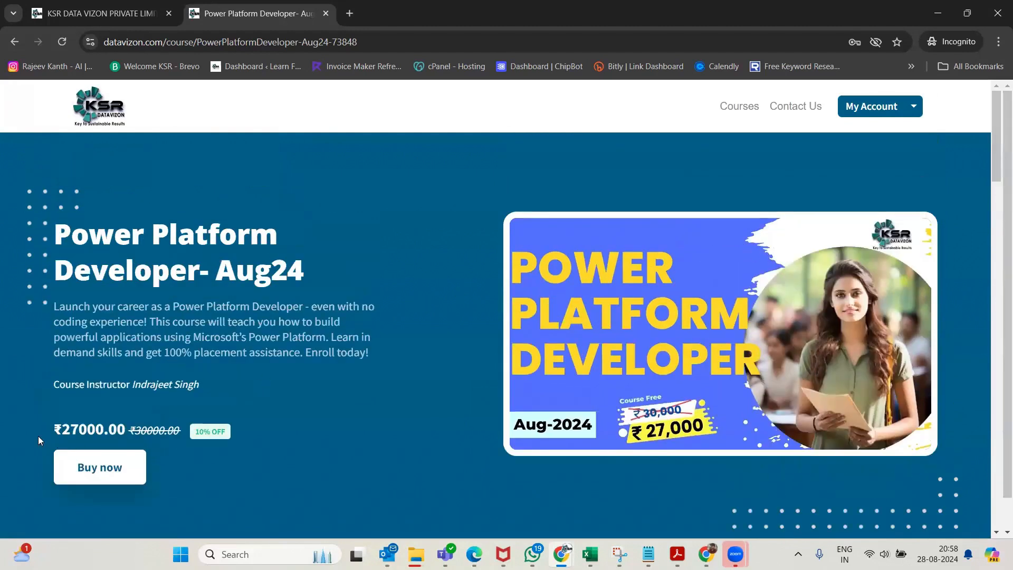
pyautogui.click(65, 477)
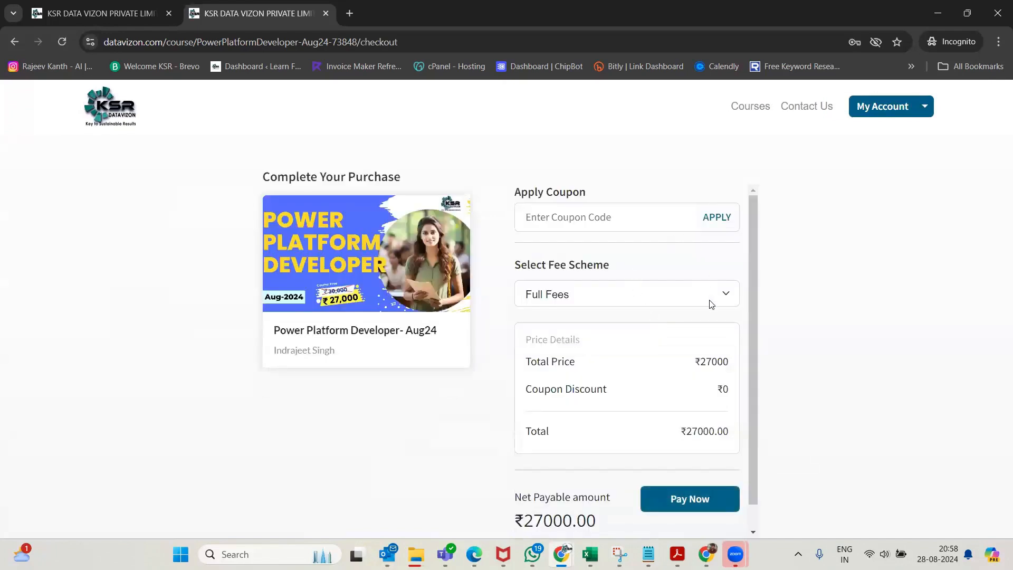
pyautogui.click(708, 304)
pyautogui.click(709, 304)
pyautogui.click(709, 304)
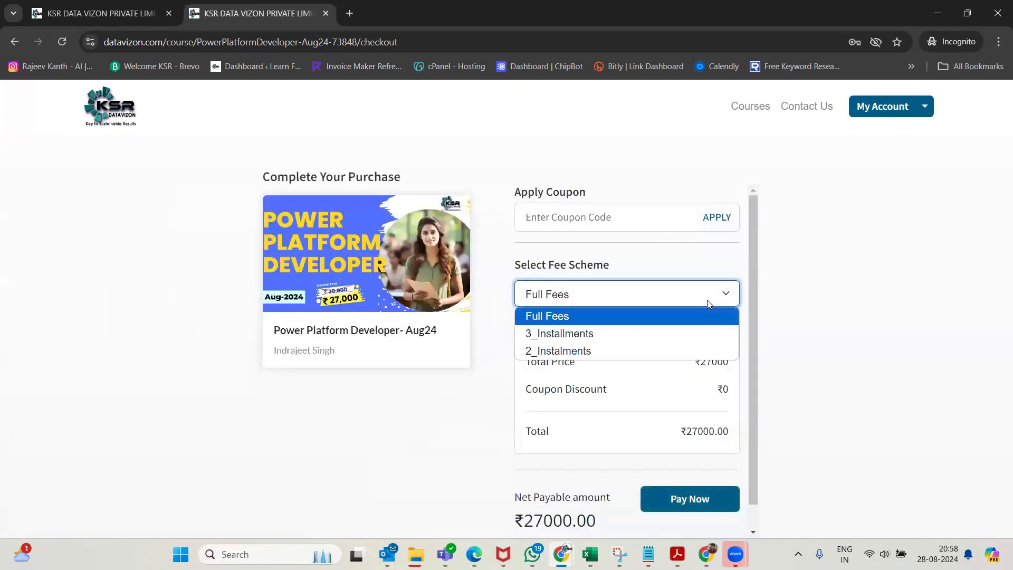
pyautogui.click(699, 294)
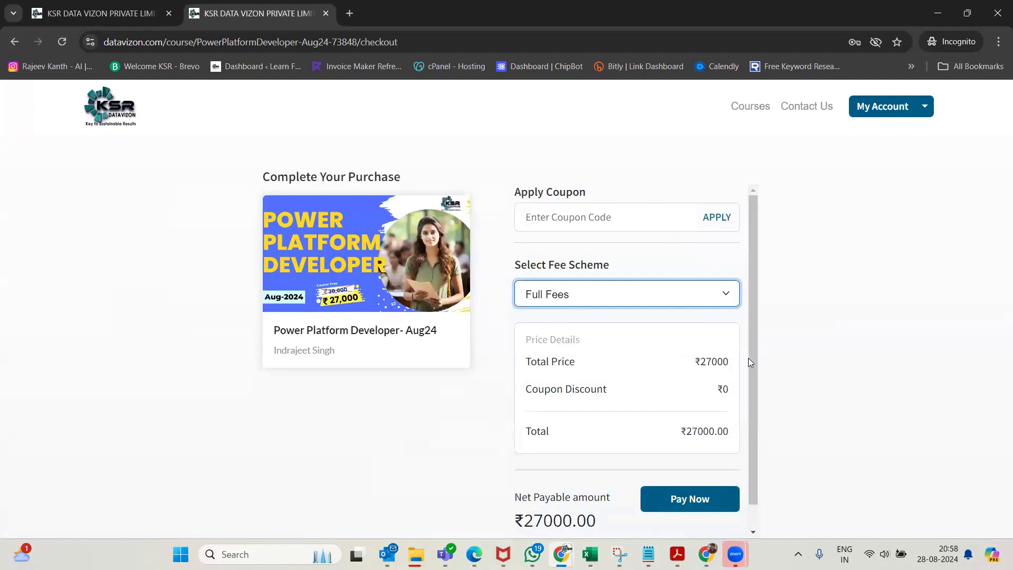
# - Open the payment options for the course, view the Netbanking bank list, and exit the payment without paying
pyautogui.scroll(-1, 753, 363)
pyautogui.click(694, 470)
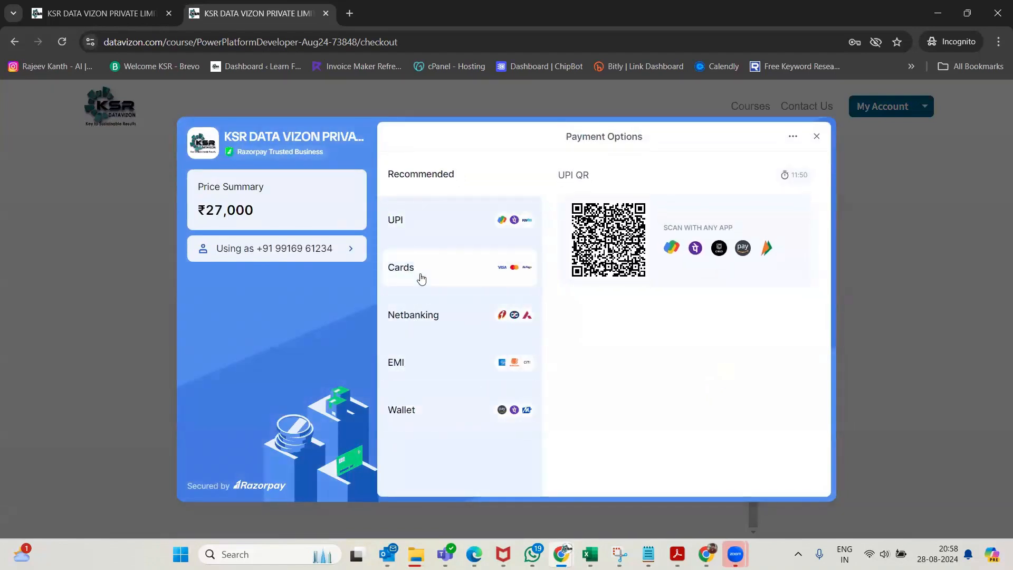
pyautogui.click(430, 307)
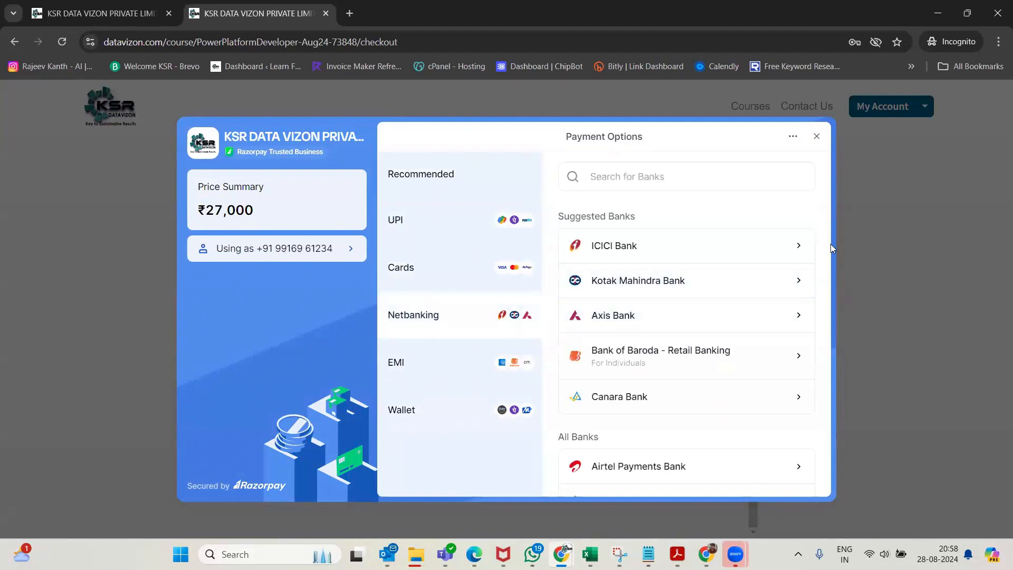
pyautogui.moveTo(833, 230); pyautogui.dragTo(833, 322)
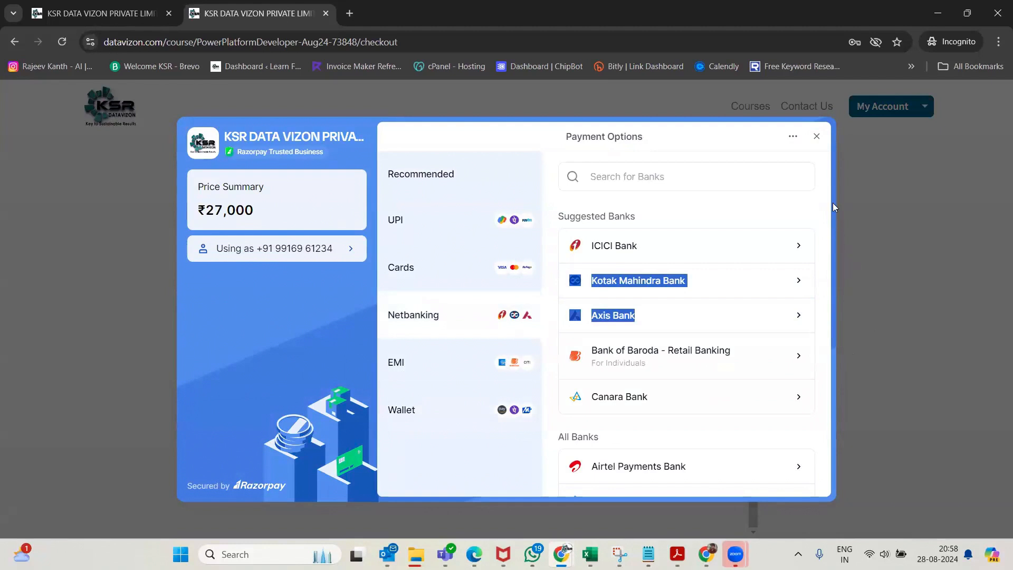
pyautogui.click(816, 135)
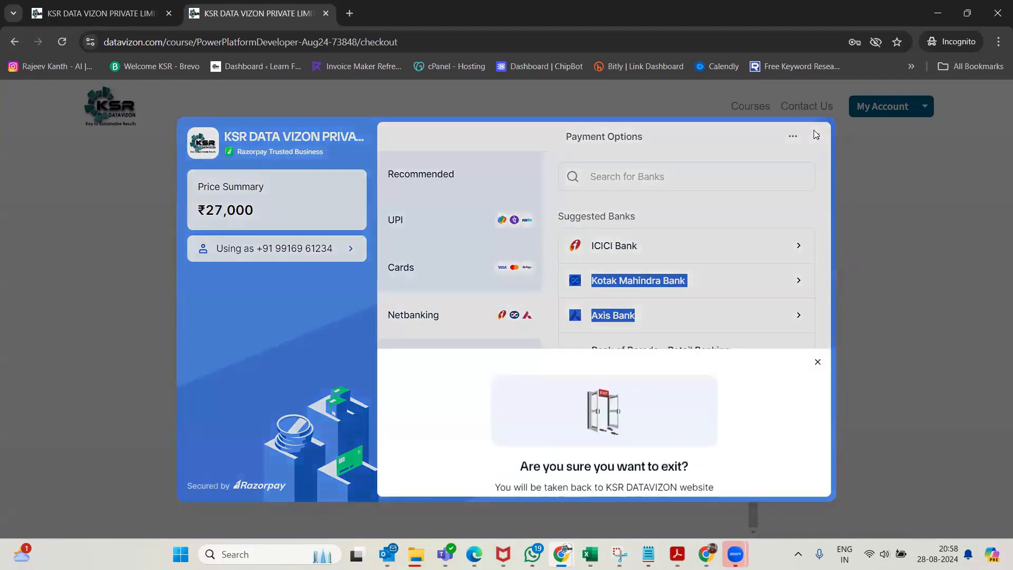
pyautogui.click(816, 250)
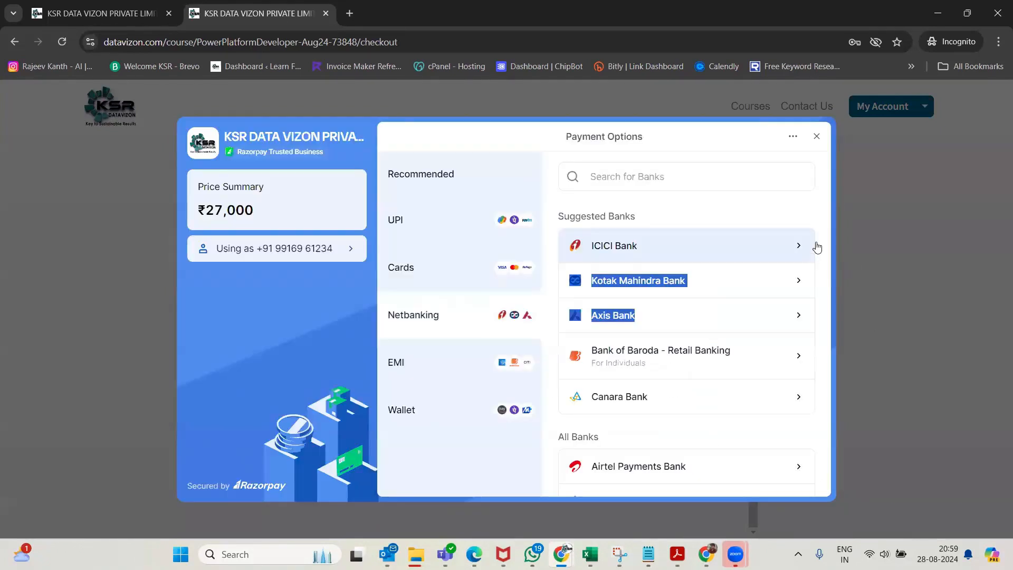
pyautogui.click(816, 135)
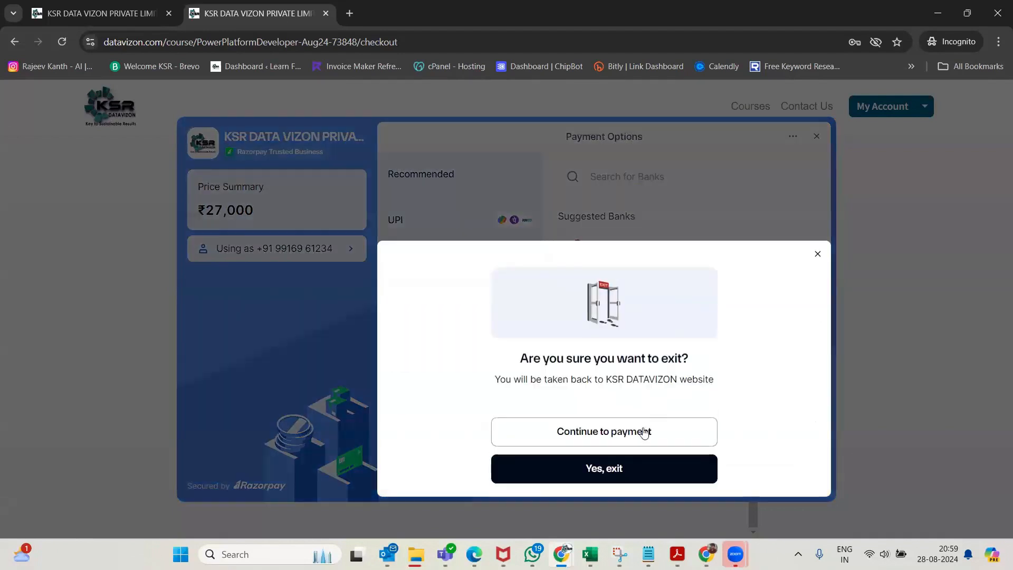
pyautogui.click(620, 472)
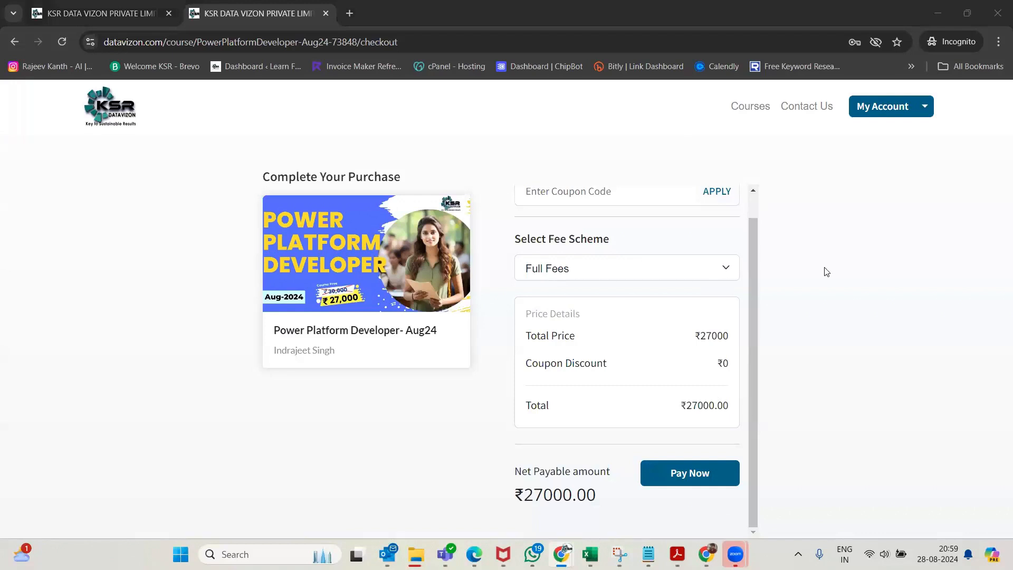
# - Open the ksrdatavision.com website in place of the course checkout page and dismiss the Get Free Career Guidance form
pyautogui.click(119, 15)
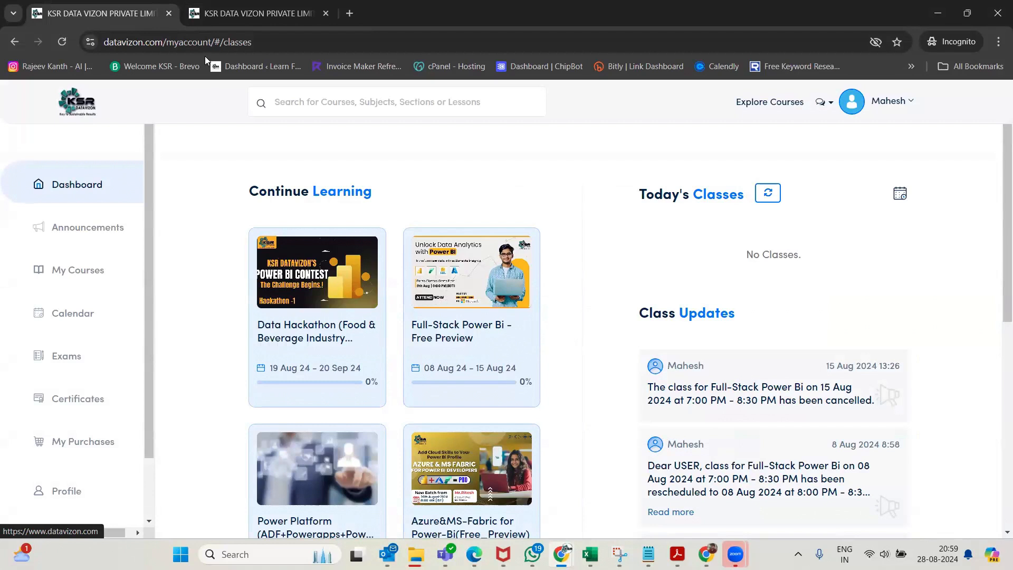
pyautogui.click(223, 17)
pyautogui.click(245, 49)
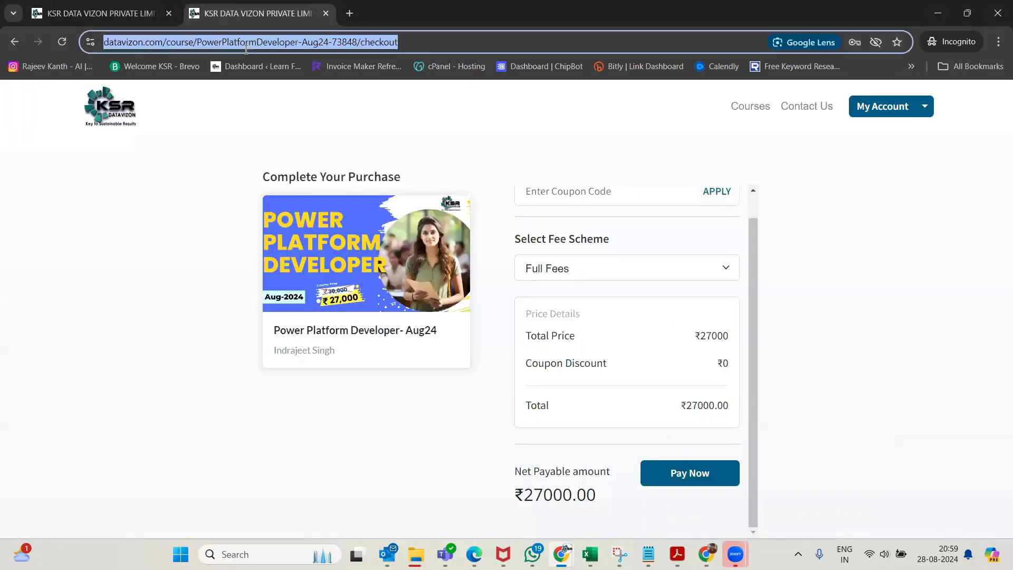
pyautogui.write('ksrd')
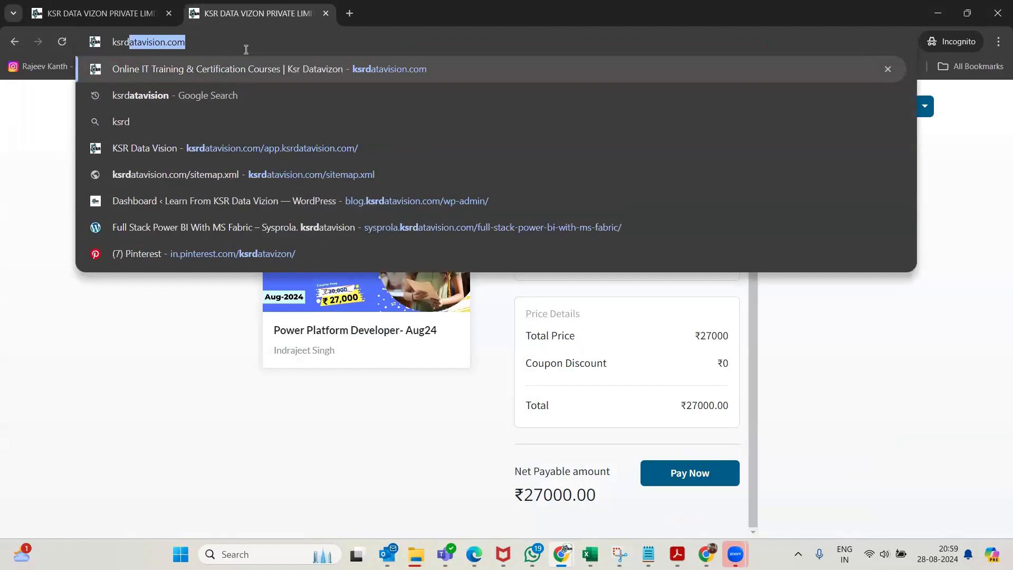
pyautogui.press('Return')
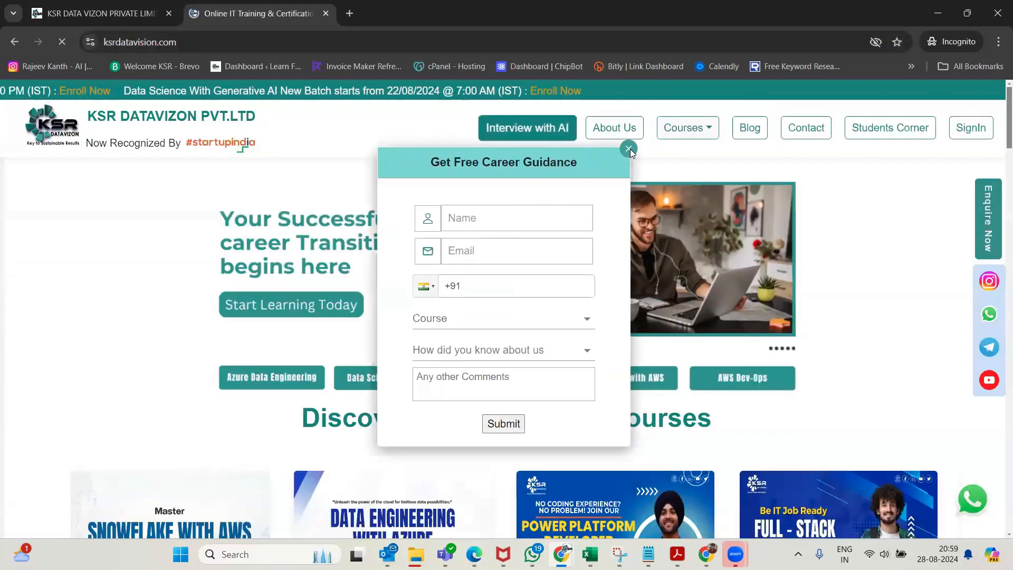
pyautogui.click(630, 148)
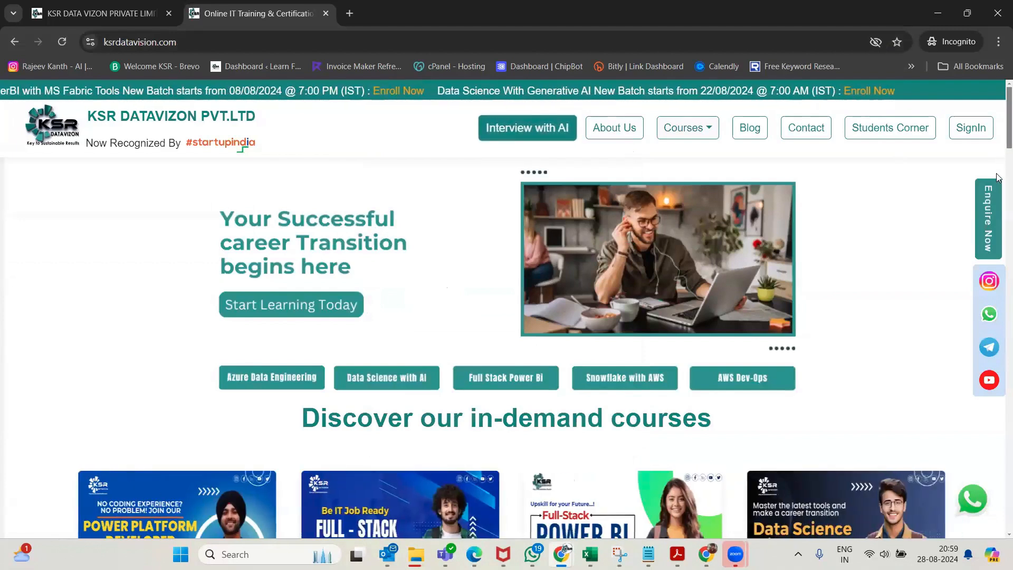
# - Look through the in-demand courses and the How to get started section on the home page
pyautogui.scroll(-5, 998, 195)
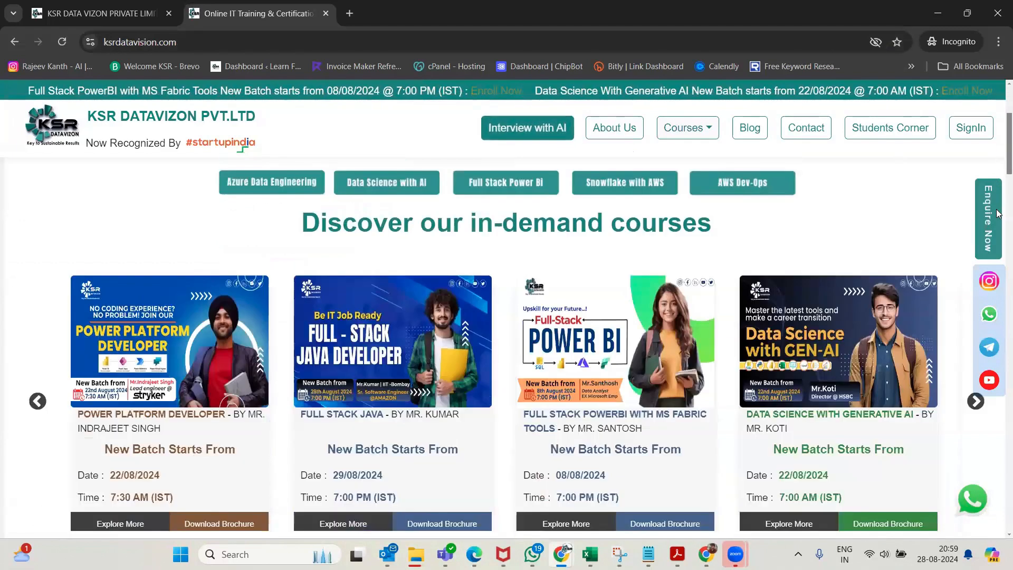
pyautogui.scroll(-3, 999, 125)
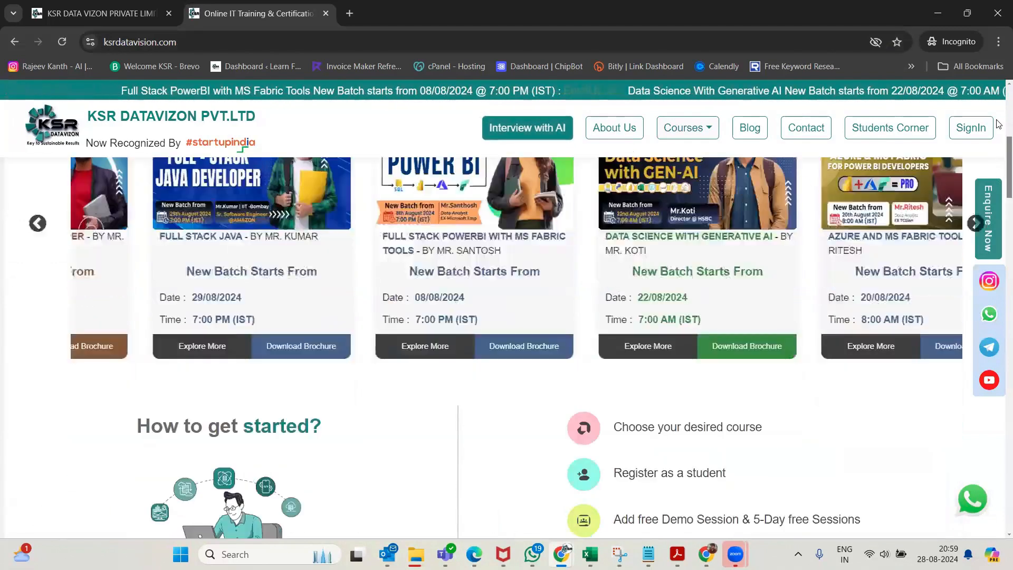
pyautogui.scroll(3, 999, 124)
pyautogui.scroll(6, 998, 125)
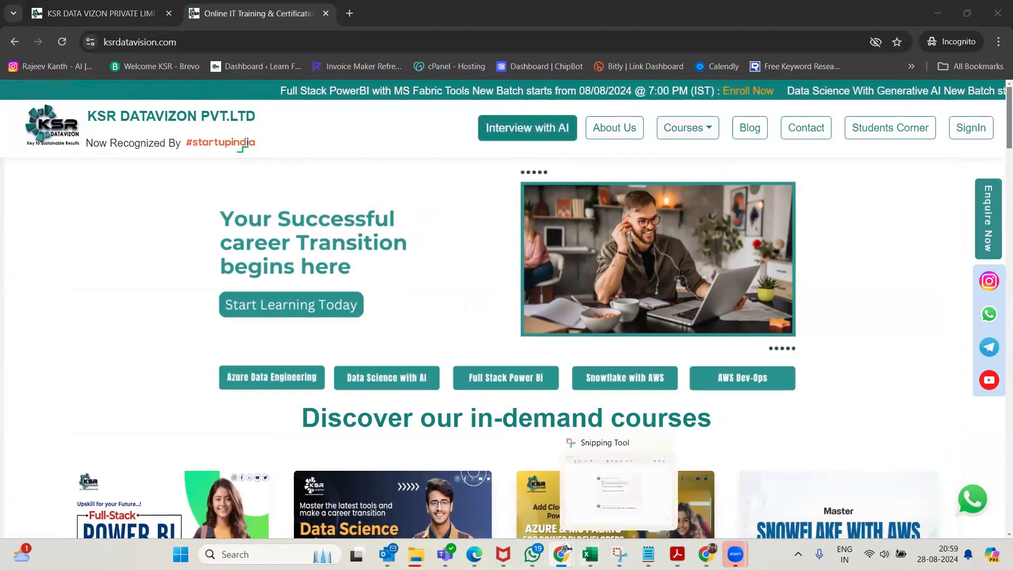
# - Switch to Excel, bring up the KSR_Fabric_Cred_July_2024 workbook and view the student credentials list from its first row
pyautogui.moveTo(591, 553)
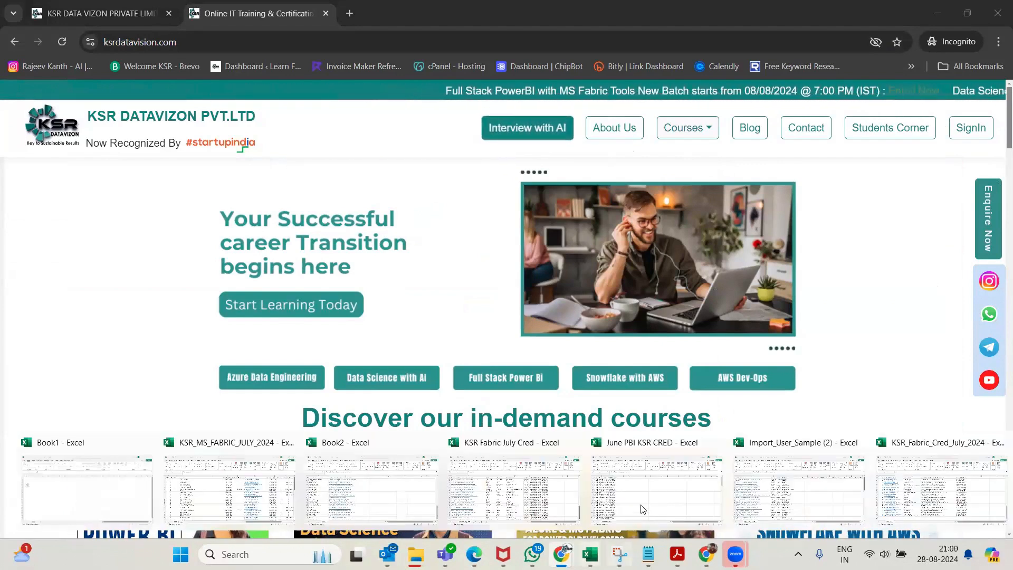
pyautogui.click(498, 501)
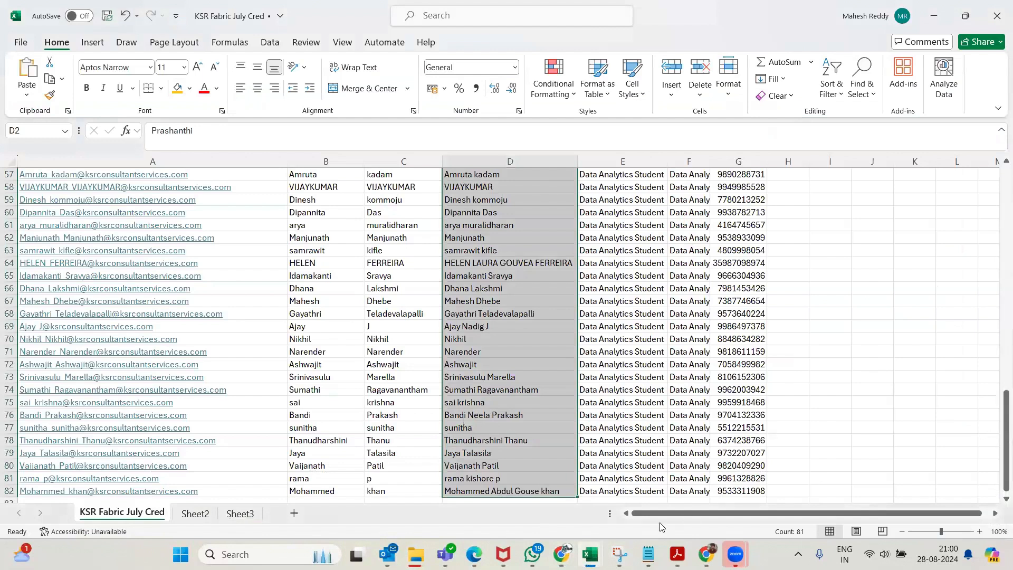
pyautogui.moveTo(590, 554)
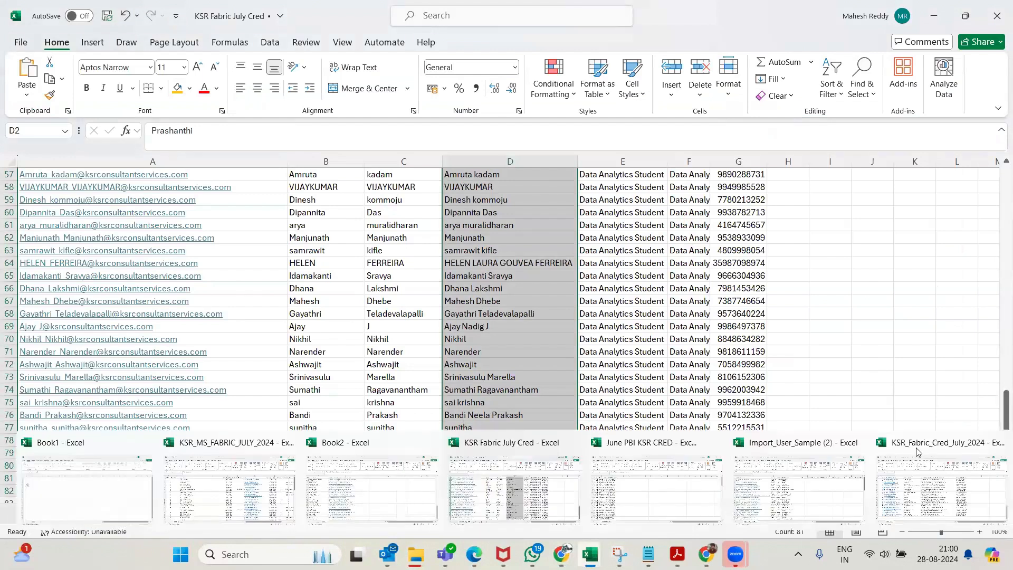
pyautogui.click(942, 501)
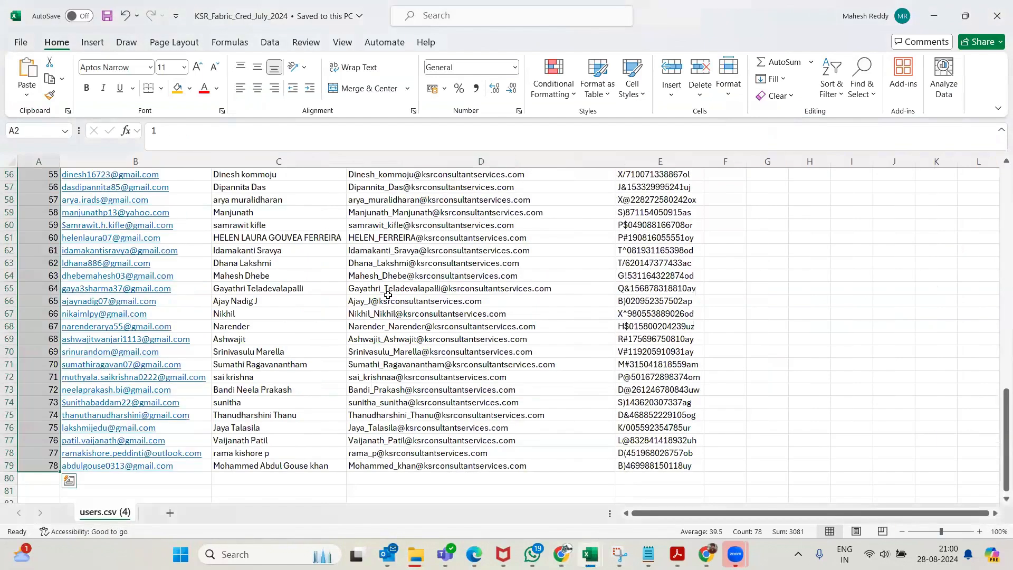
pyautogui.click(41, 238)
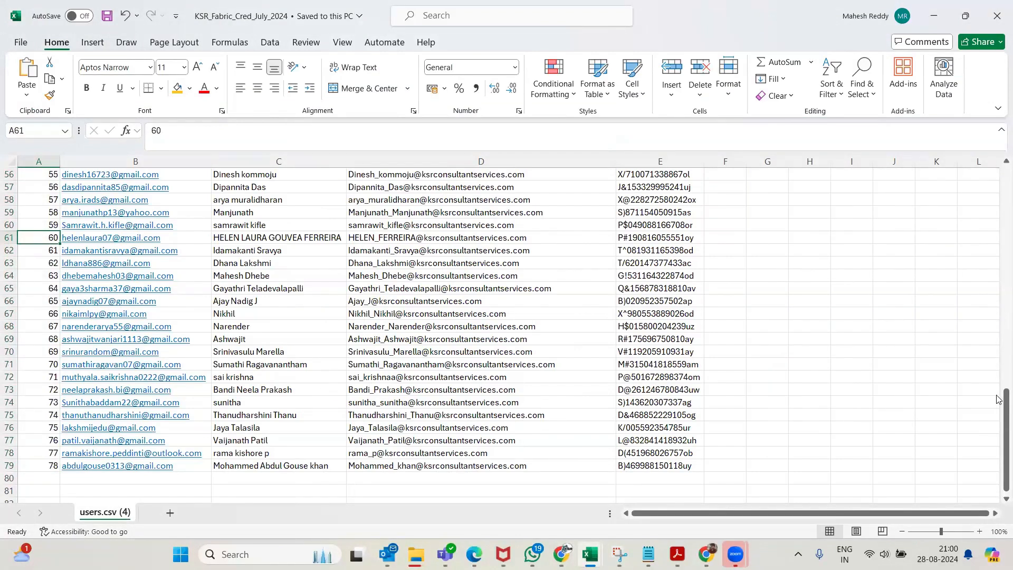
pyautogui.moveTo(998, 401); pyautogui.dragTo(999, 182)
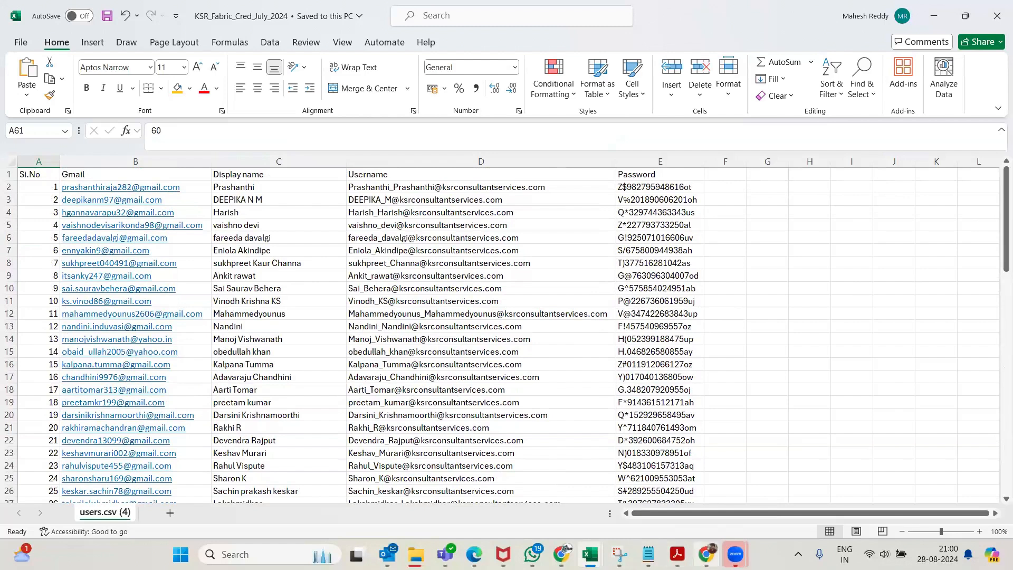
# - Go back to the KSR Fabric July Cred workbook and view its student user list from the first row
pyautogui.moveTo(706, 554)
pyautogui.click(590, 554)
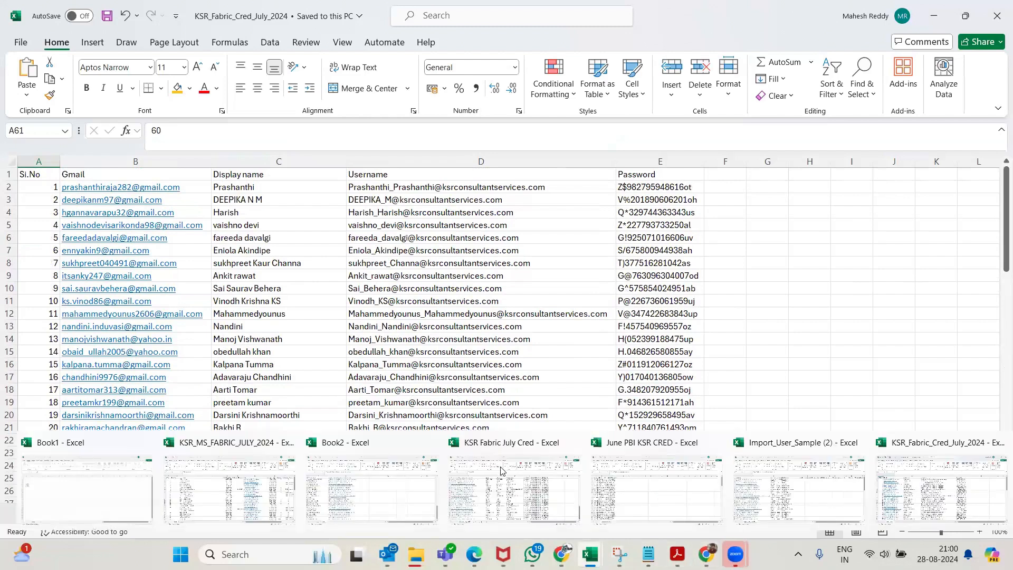
pyautogui.click(544, 470)
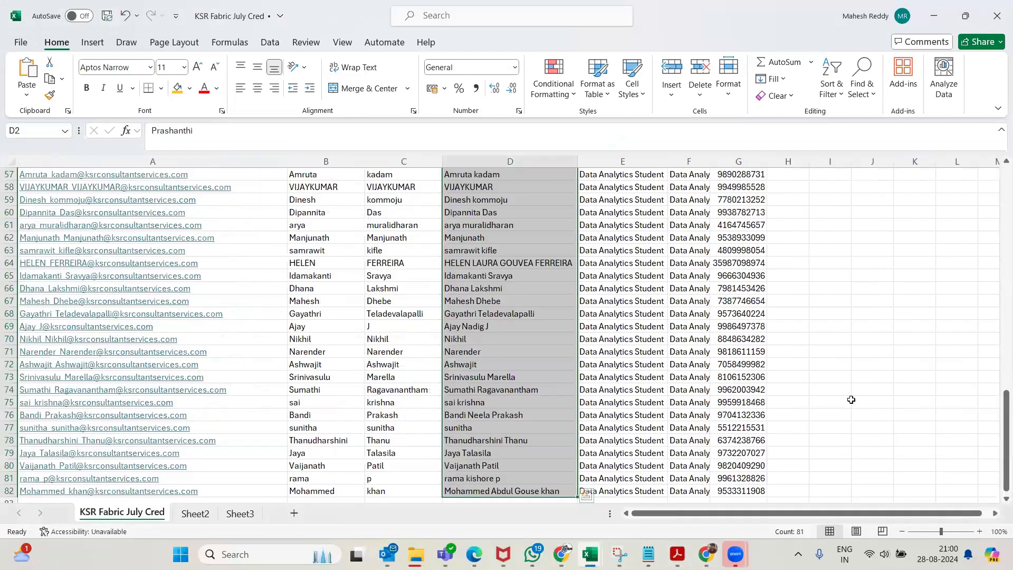
pyautogui.moveTo(999, 431); pyautogui.dragTo(999, 177)
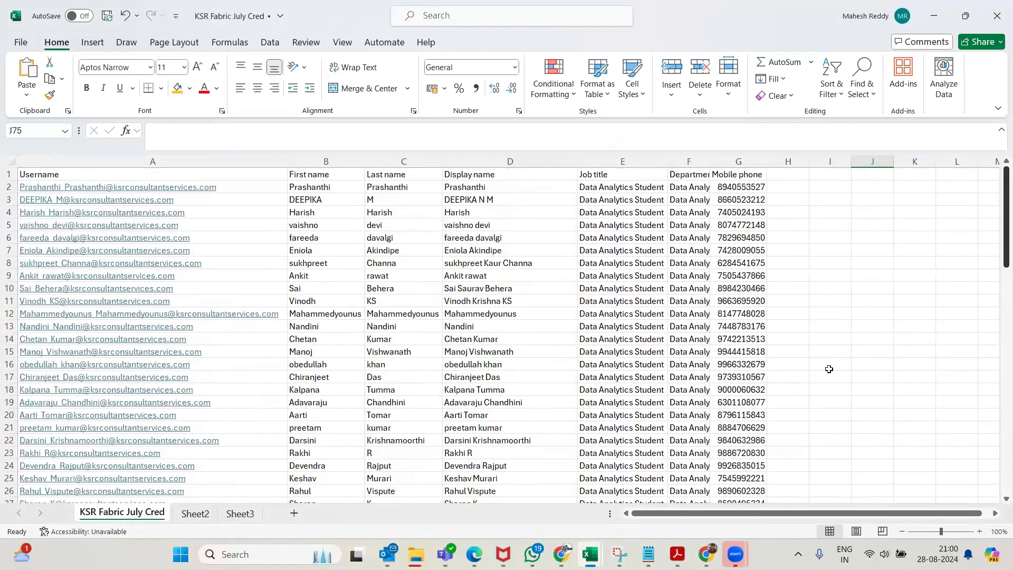
# - Switch to the Microsoft 365 admin center in Chrome, close the completed Add a user panel and show the Google page
pyautogui.moveTo(706, 554)
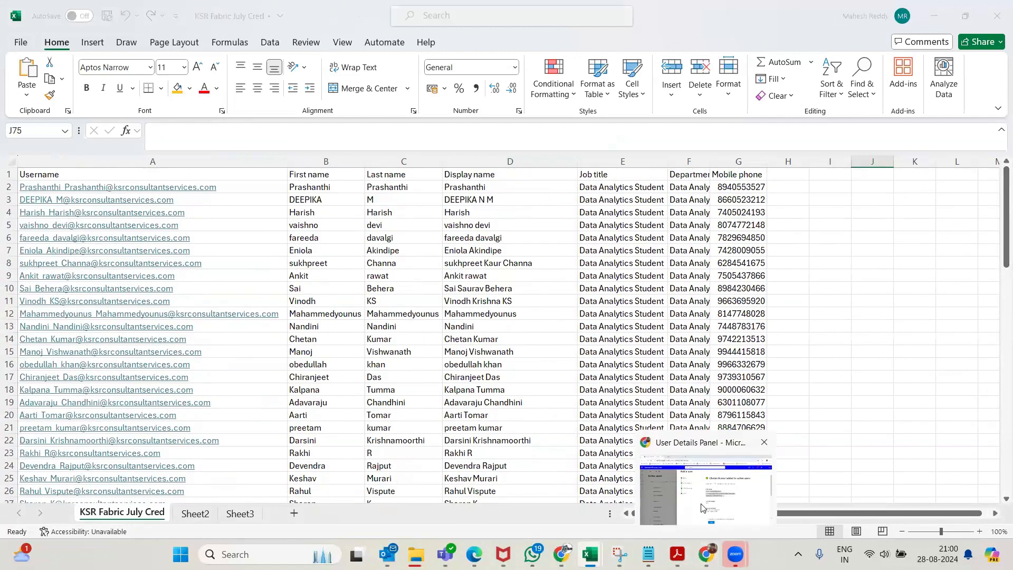
pyautogui.click(727, 480)
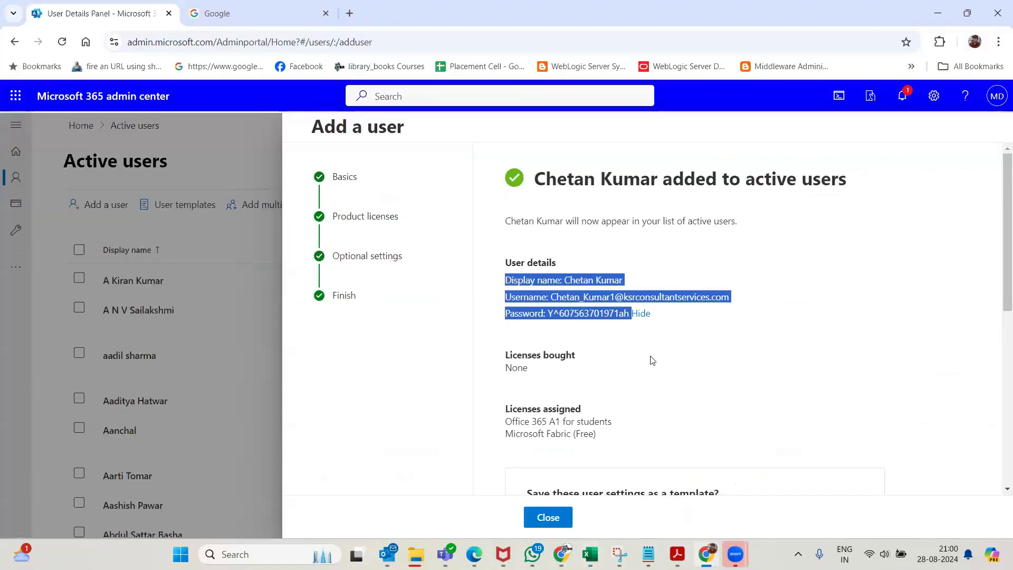
pyautogui.click(647, 377)
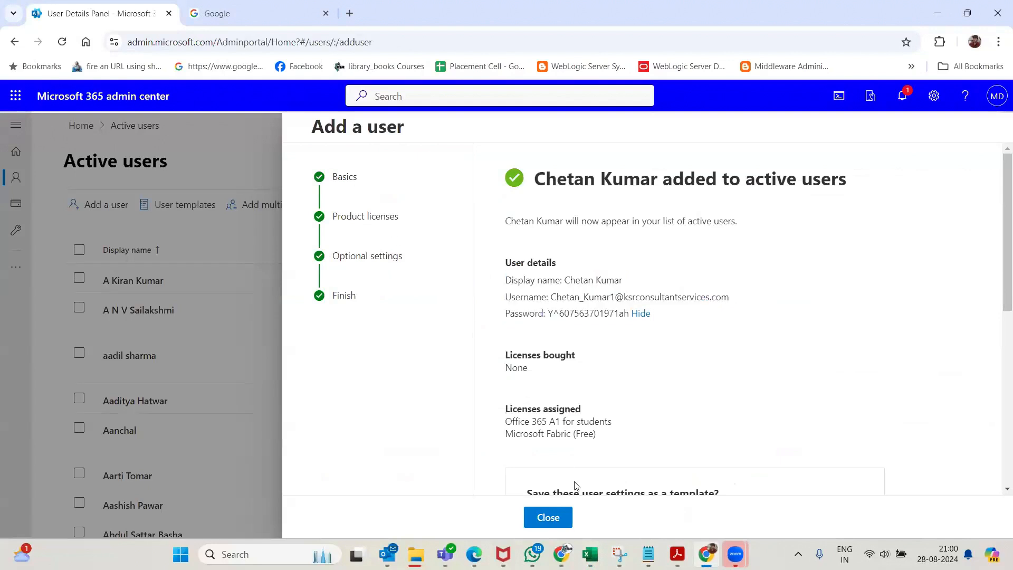
pyautogui.click(559, 518)
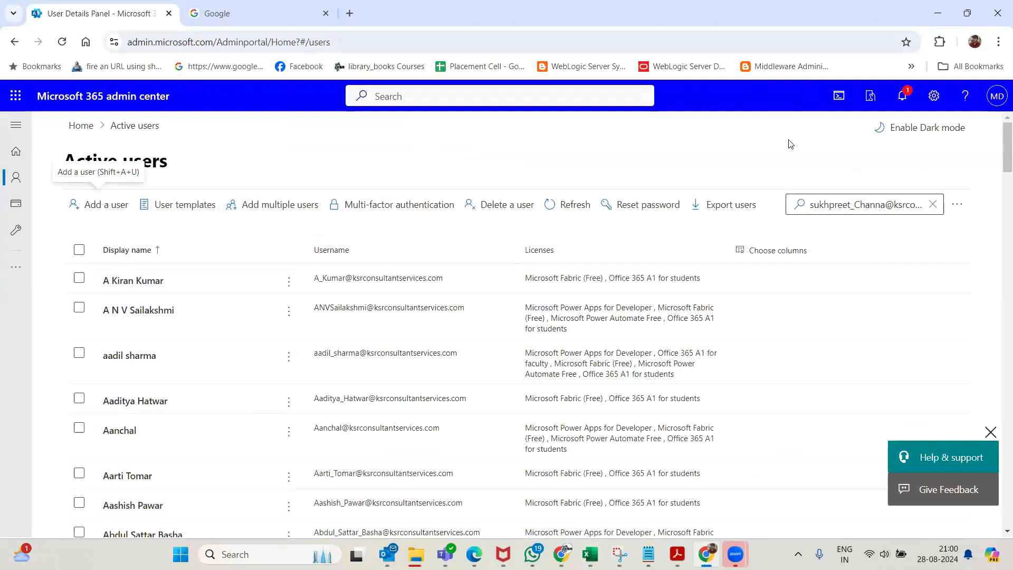
pyautogui.click(243, 5)
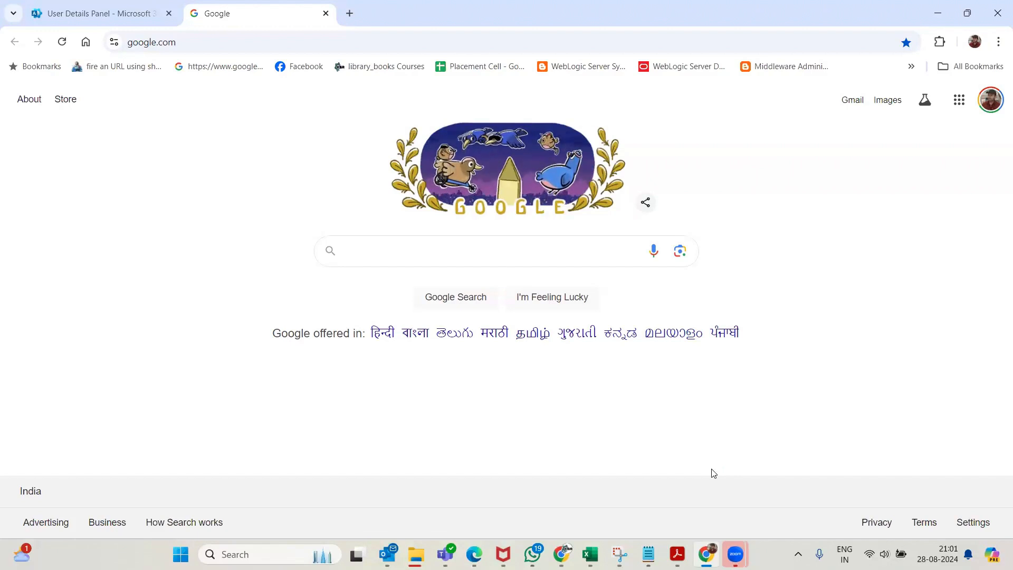
# - Switch to Microsoft Teams, maximize the window and review the scheduled meetings in the calendar for the week of 25 August 2024
pyautogui.moveTo(736, 543)
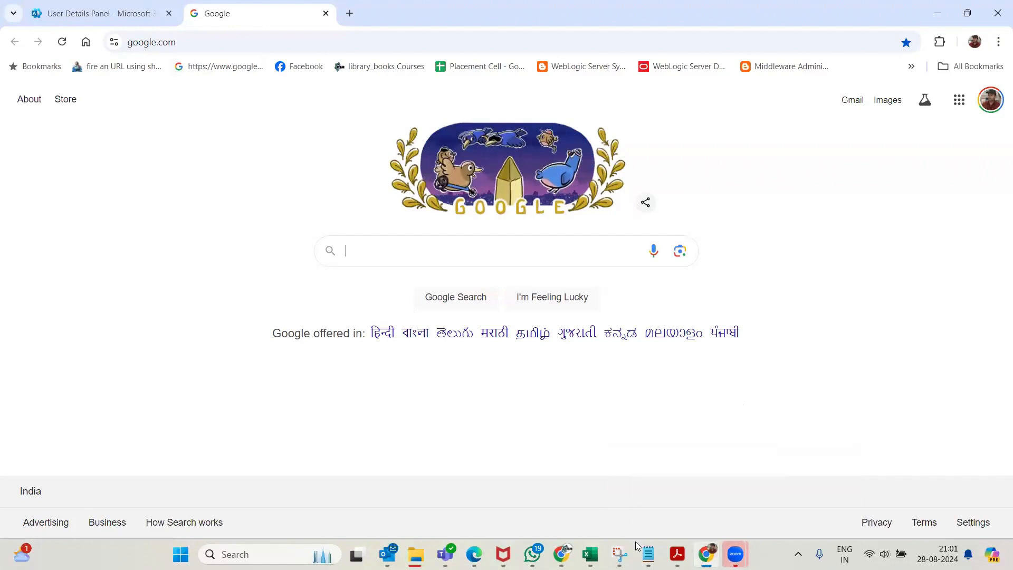
pyautogui.click(446, 554)
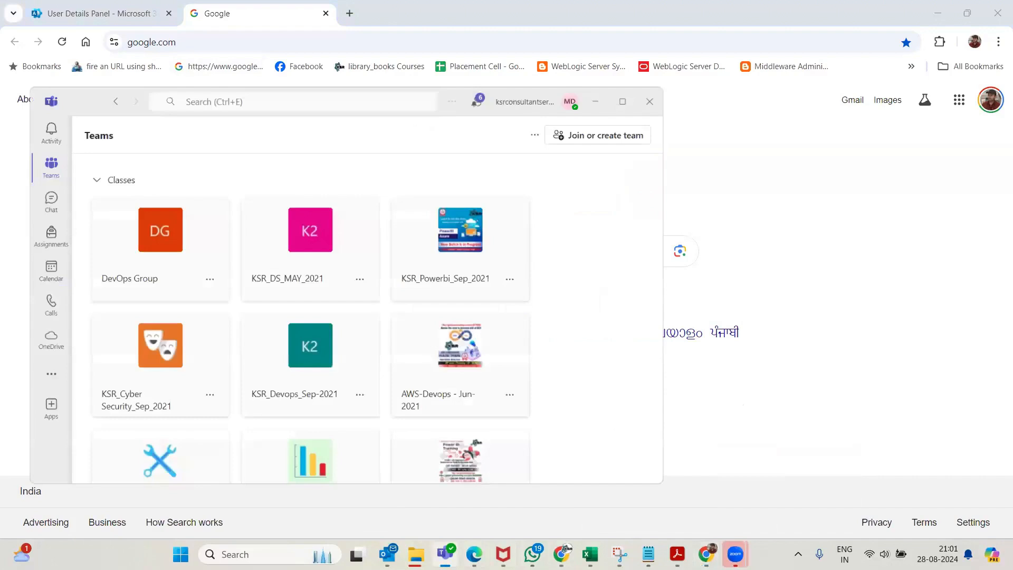
pyautogui.click(23, 250)
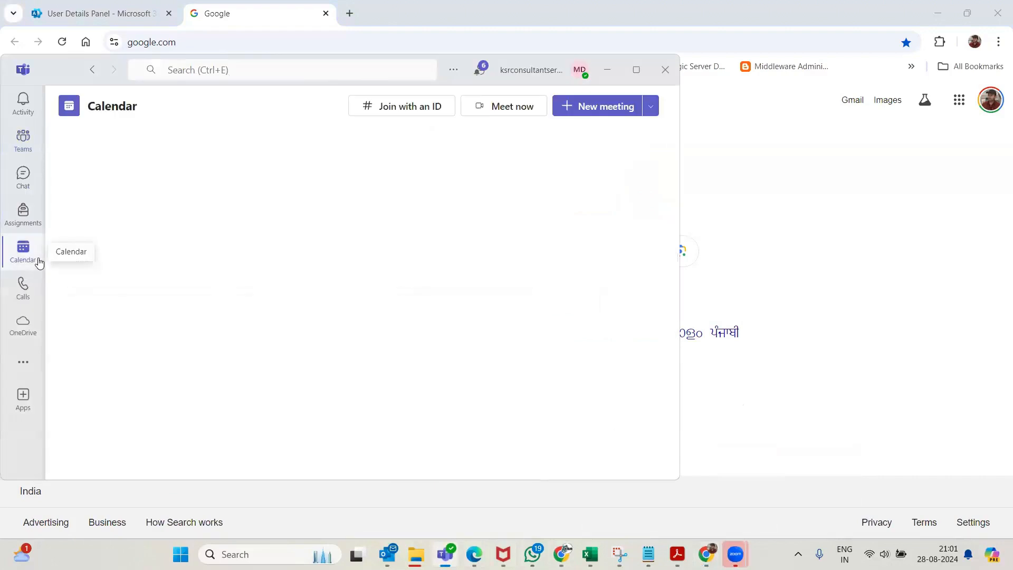
pyautogui.click(639, 70)
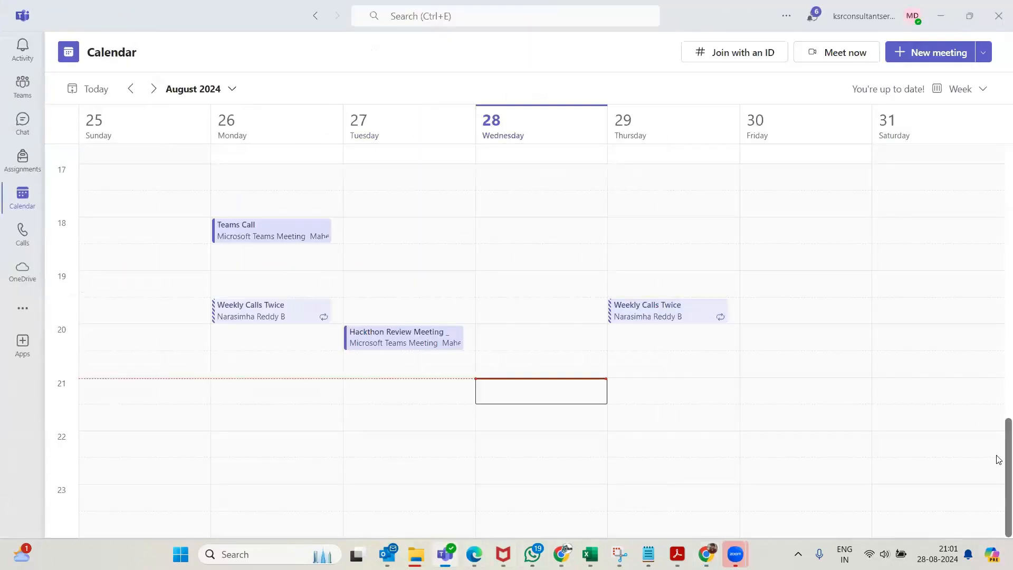
pyautogui.scroll(1, 997, 453)
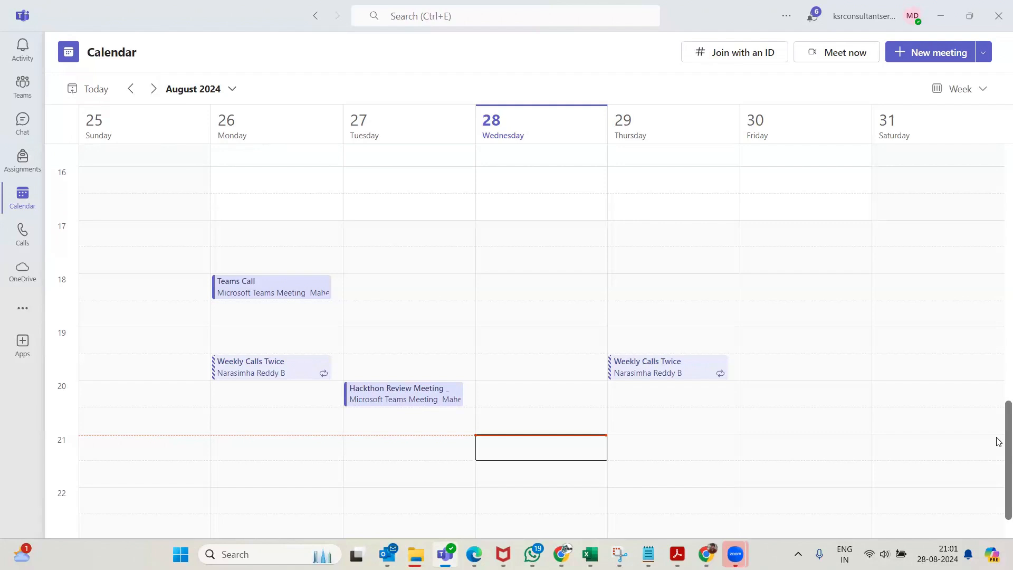
pyautogui.scroll(5, 999, 441)
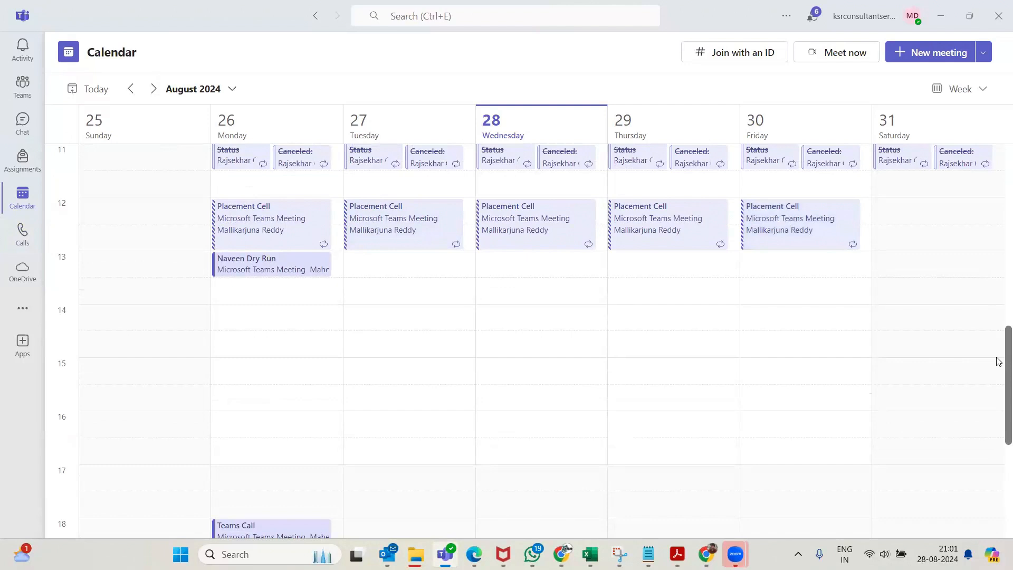
pyautogui.scroll(1, 999, 356)
pyautogui.scroll(-1, 999, 358)
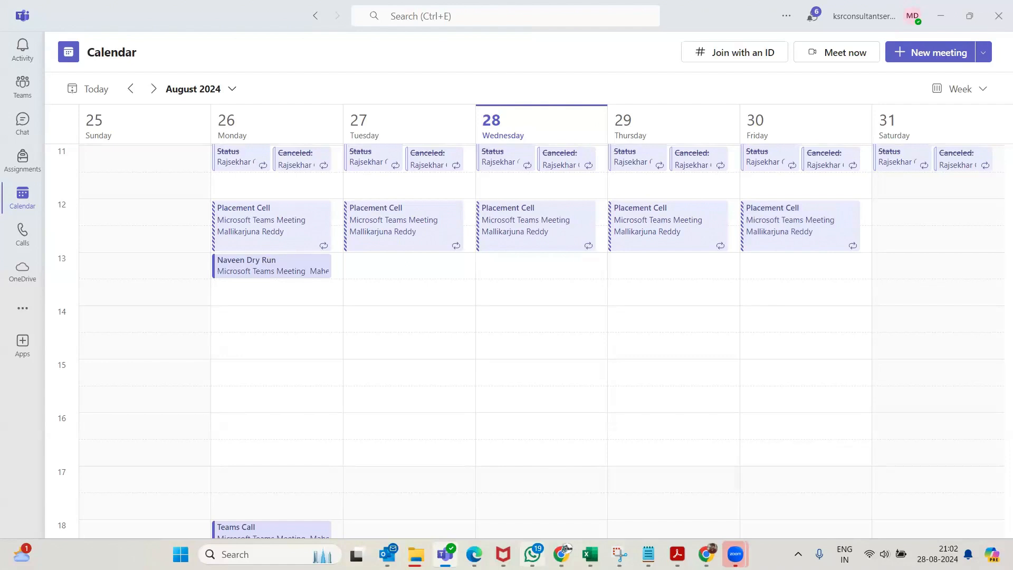
# - Switch to WhatsApp, search the chats for Mentor, open the KSR's Mentors group and look back through its shared resumes
pyautogui.moveTo(532, 554)
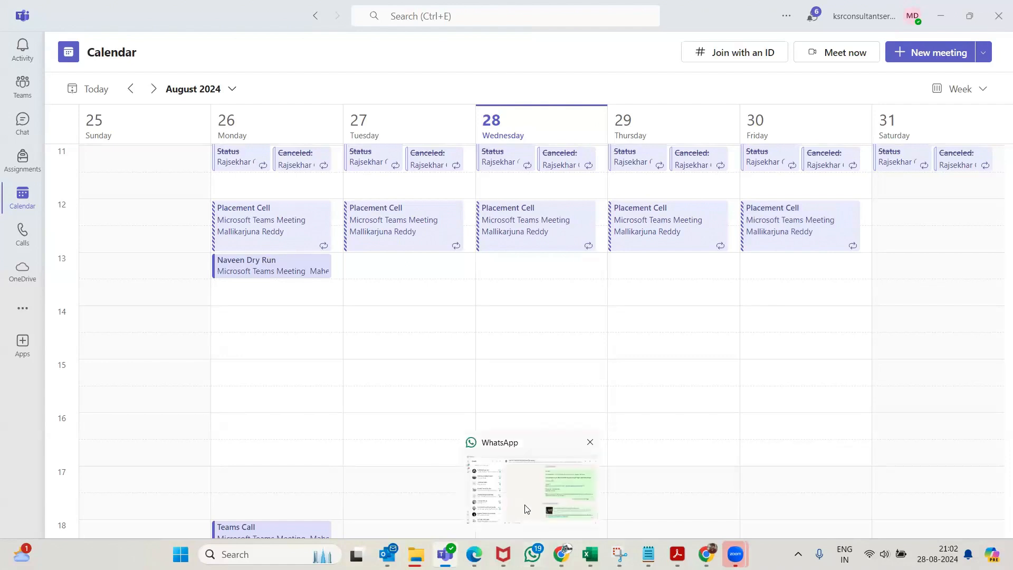
pyautogui.click(525, 509)
pyautogui.click(174, 81)
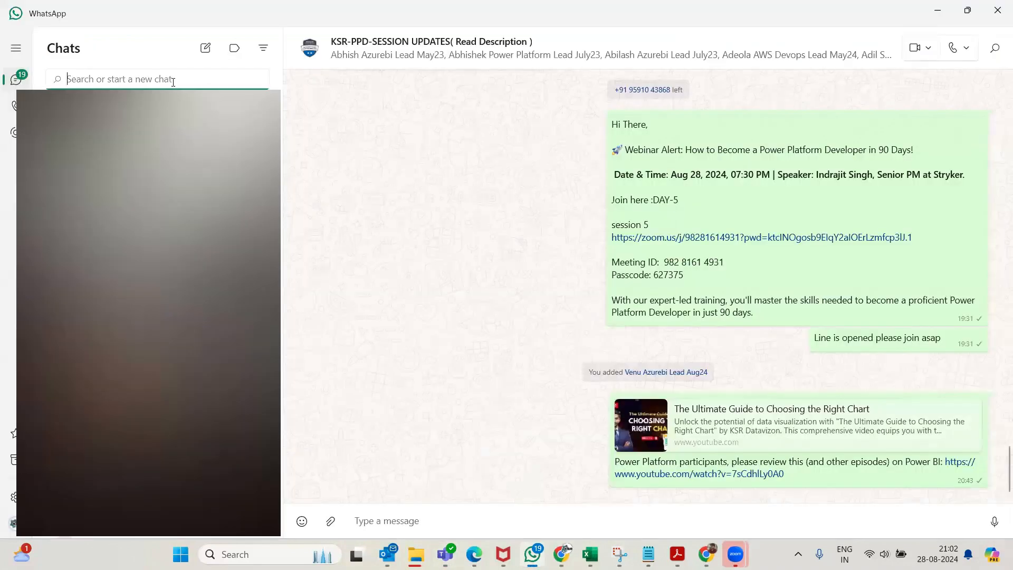
pyautogui.write('Mentor')
pyautogui.press('Return')
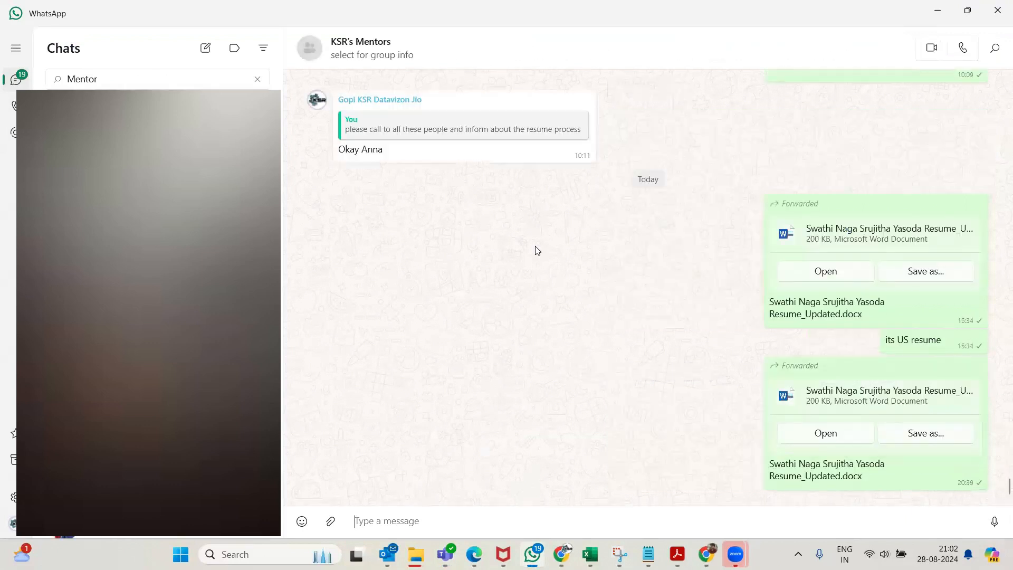
pyautogui.scroll(15, 537, 250)
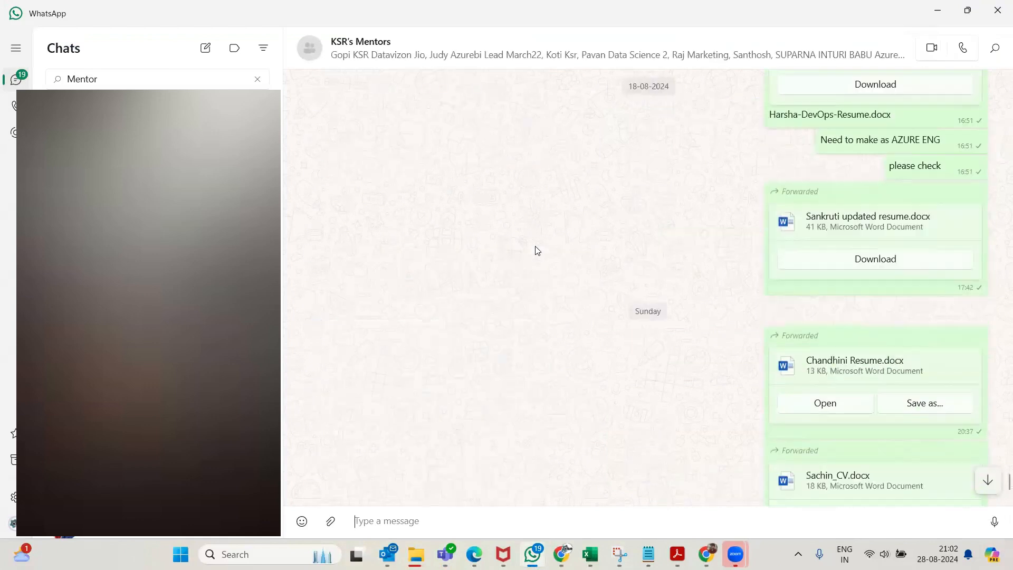
pyautogui.scroll(5, 537, 251)
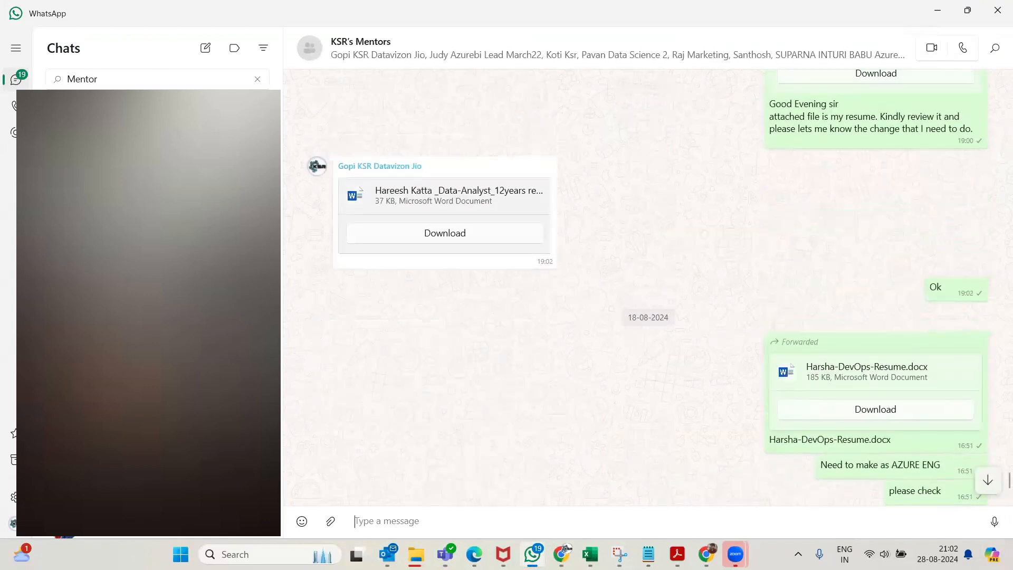
pyautogui.moveTo(560, 554)
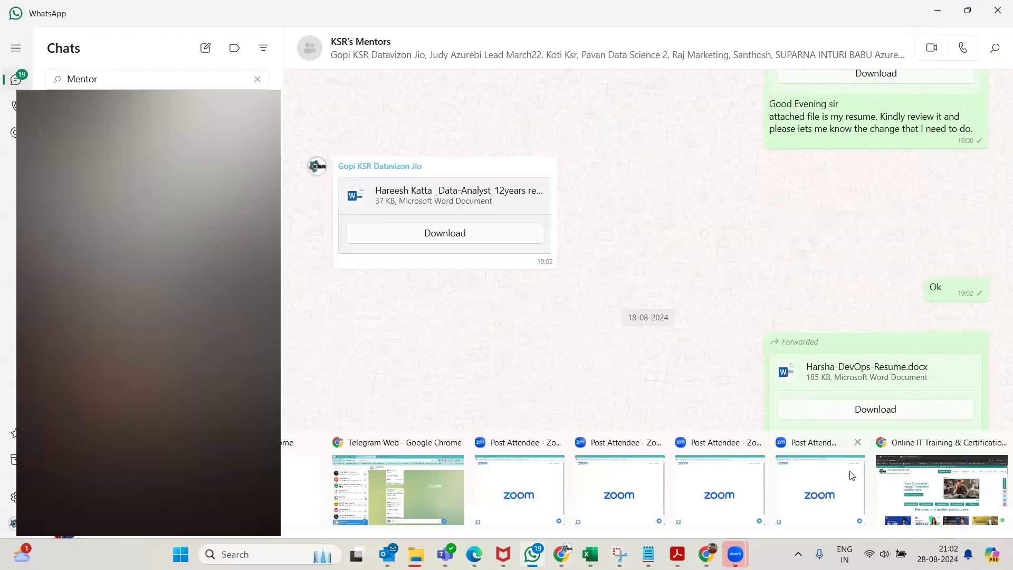
# - Show the KSR Datavizon website in Chrome, switch back to WhatsApp and open the Azure student's conversation by searching for the contact's name
pyautogui.click(917, 495)
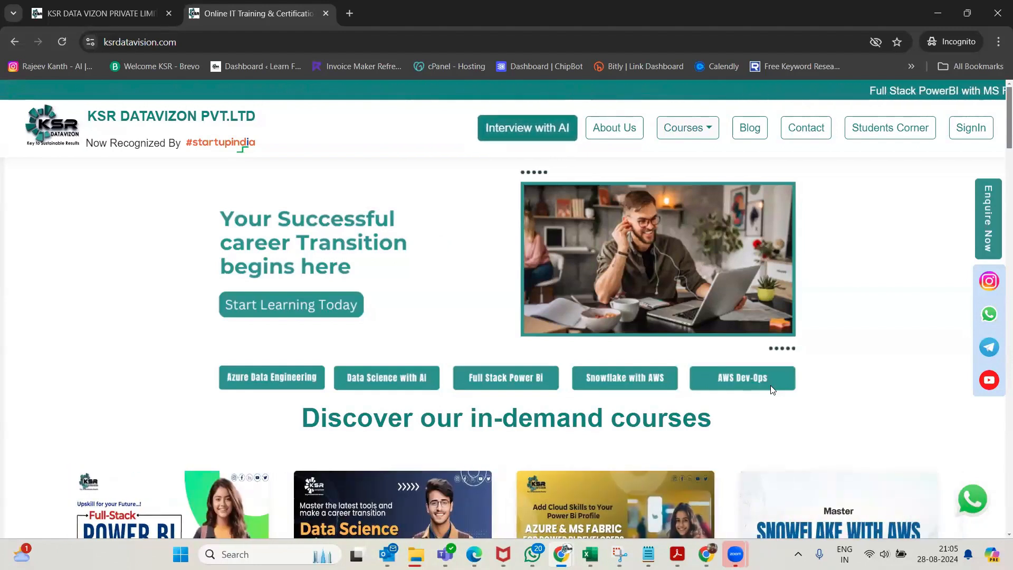
pyautogui.click(533, 554)
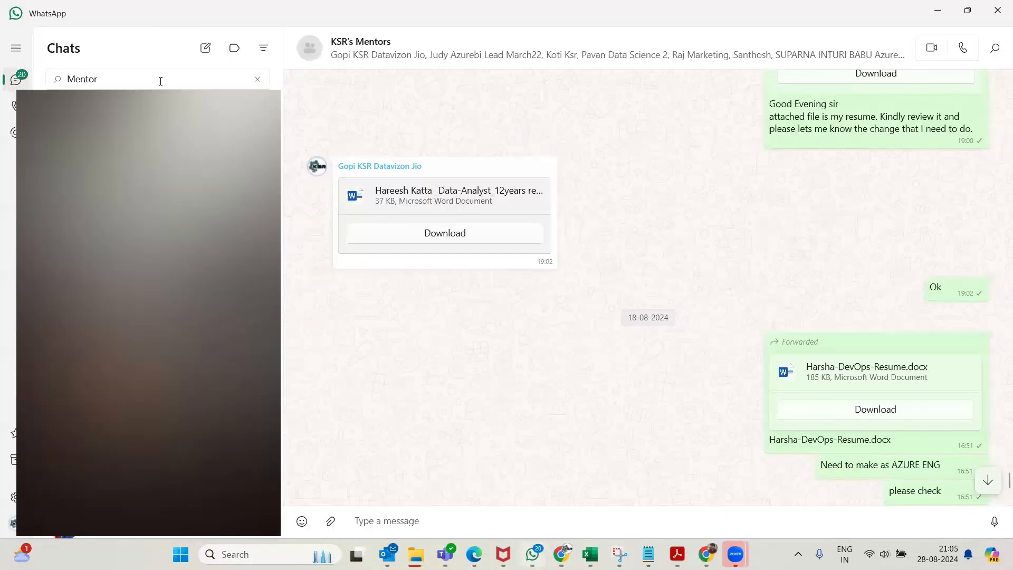
pyautogui.click(157, 79)
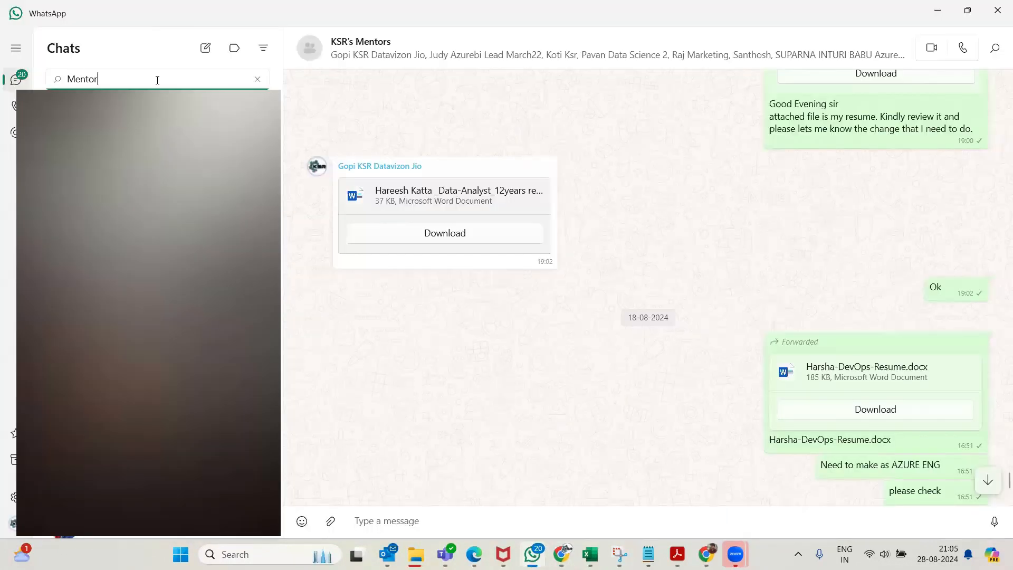
pyautogui.hotkey('ctrl', 'a')
pyautogui.write('s')
pyautogui.press('Return')
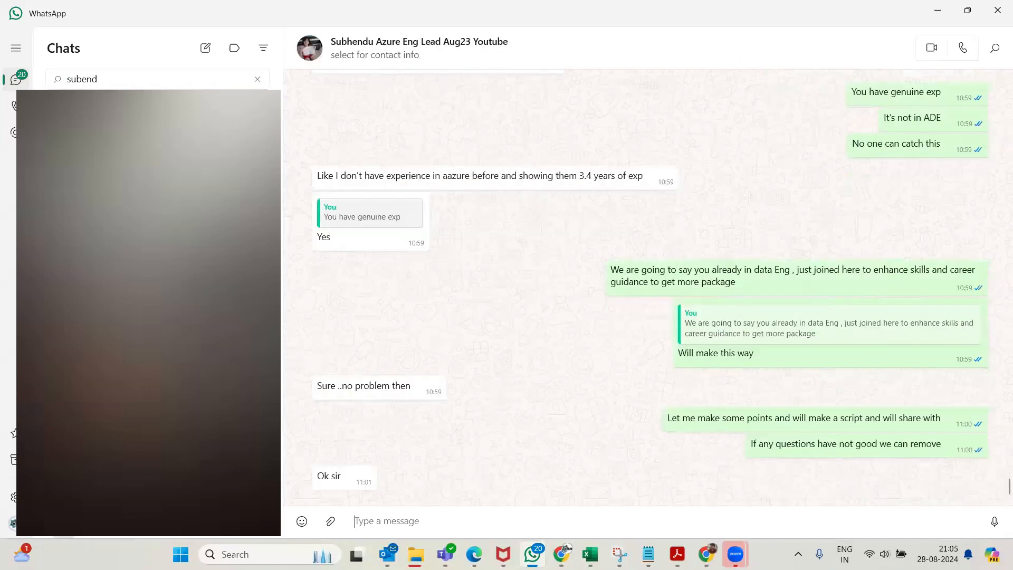
# - Read back through the student's August 2024 job-offer messages as far as the shared interview.zip, and return to the latest messages
pyautogui.scroll(10, 648, 288)
pyautogui.scroll(-4, 648, 288)
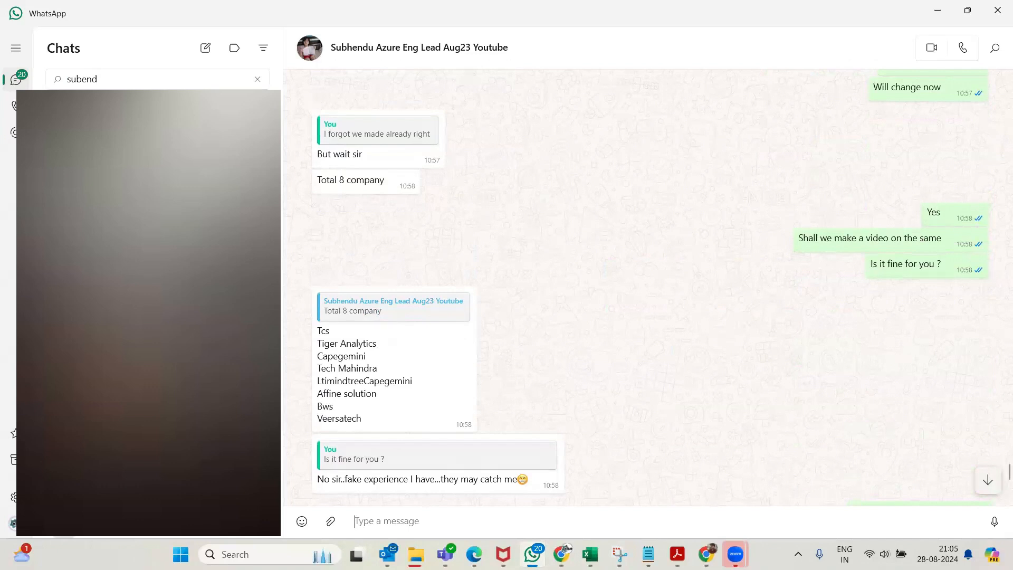
pyautogui.scroll(10, 648, 287)
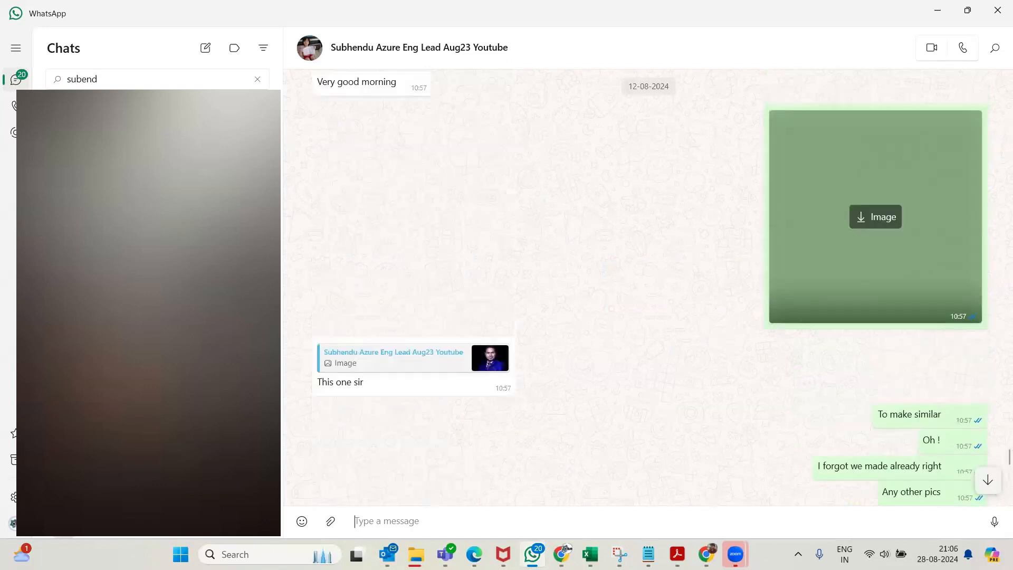
pyautogui.scroll(10, 648, 287)
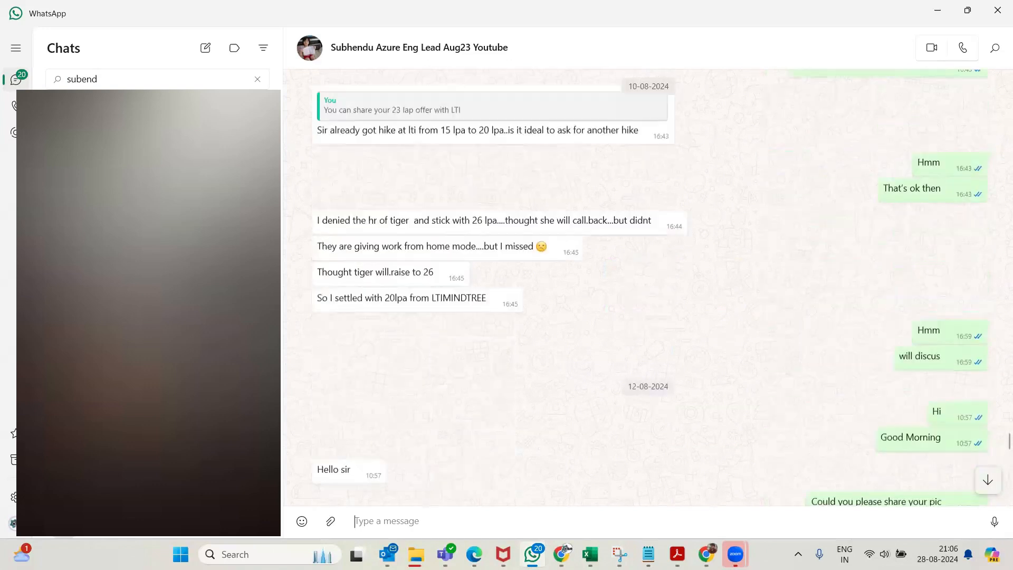
pyautogui.scroll(2, 648, 288)
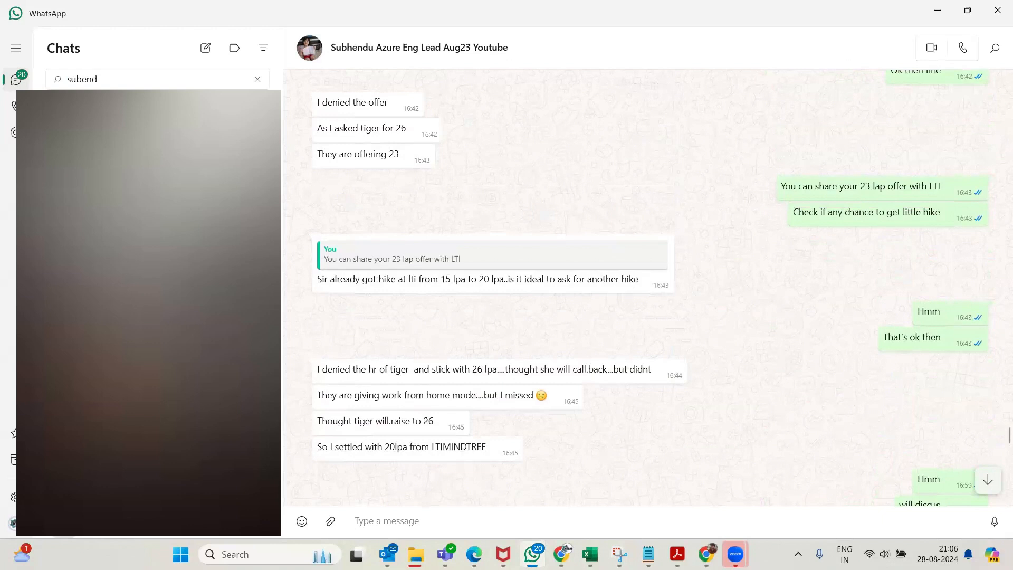
pyautogui.scroll(10, 648, 287)
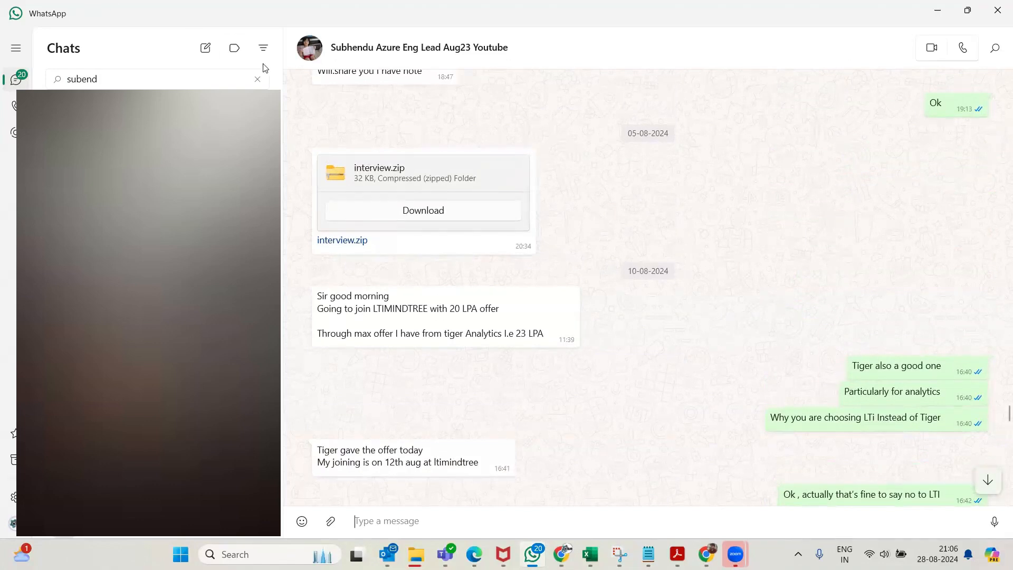
pyautogui.scroll(-8, 648, 288)
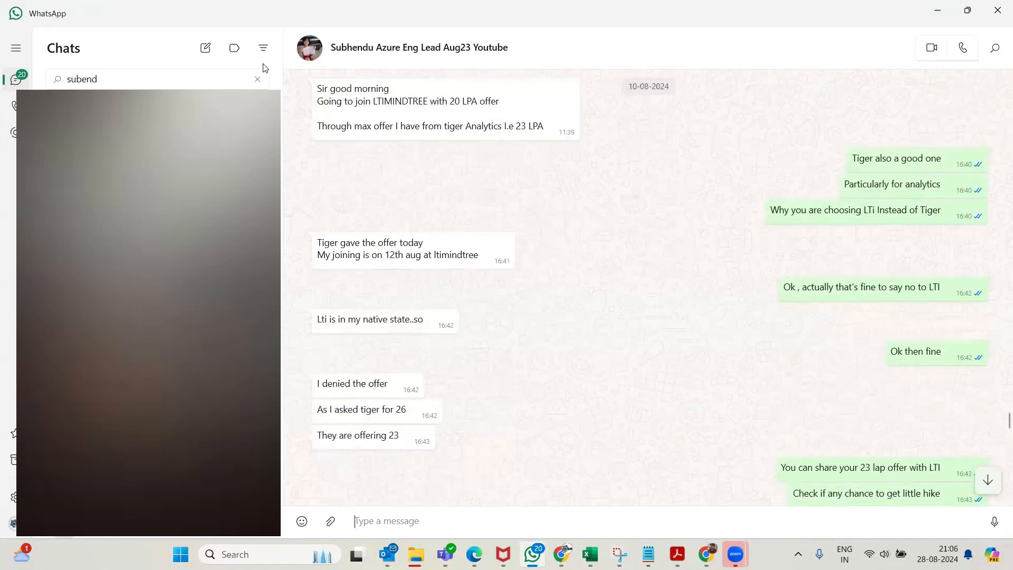
pyautogui.scroll(-10, 648, 288)
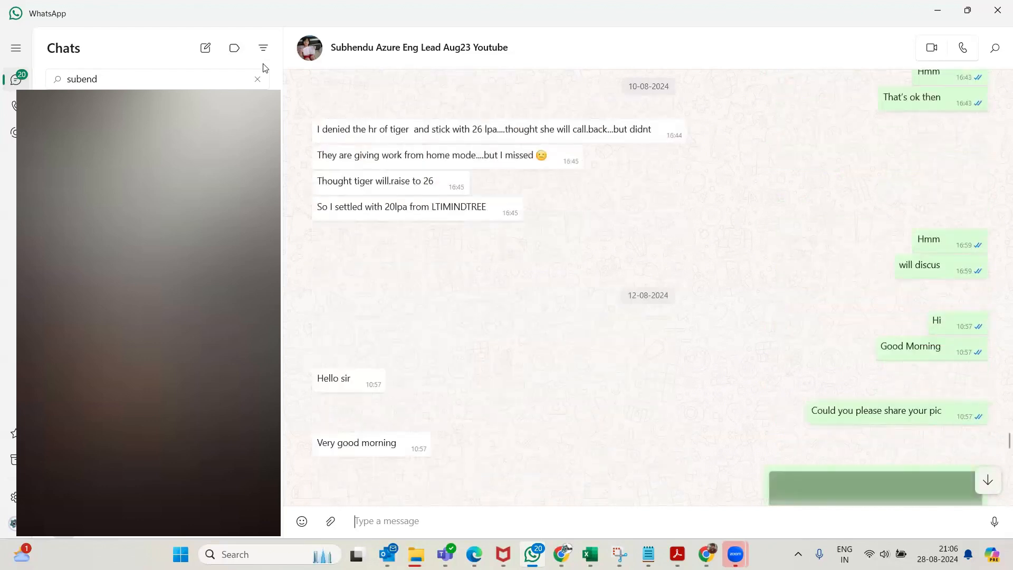
pyautogui.scroll(-10, 648, 287)
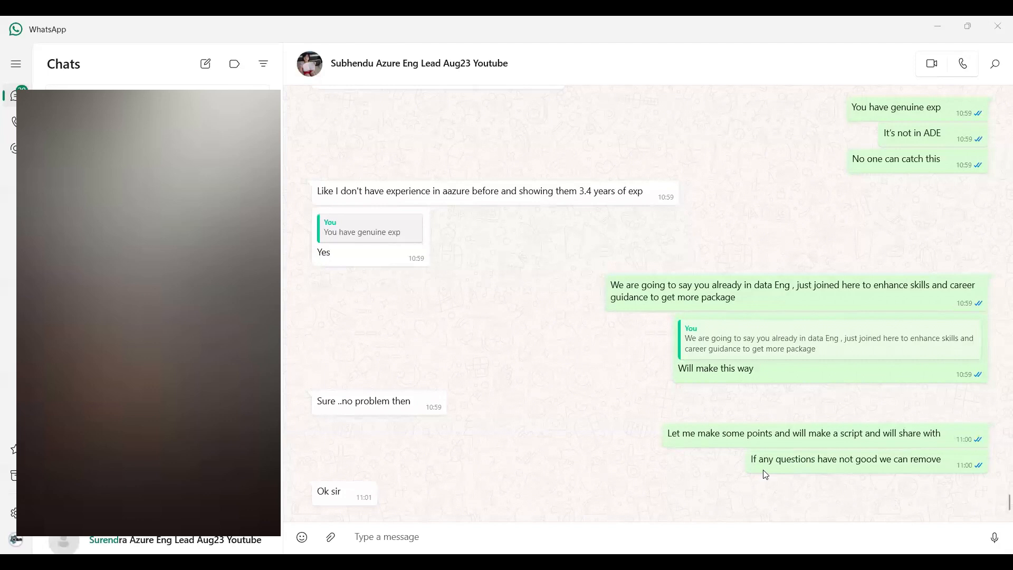
# - Review the student's 12 August messages again around the list of companies, and leave the WhatsApp window
pyautogui.scroll(5, 766, 473)
pyautogui.scroll(-4, 766, 474)
pyautogui.scroll(3, 765, 473)
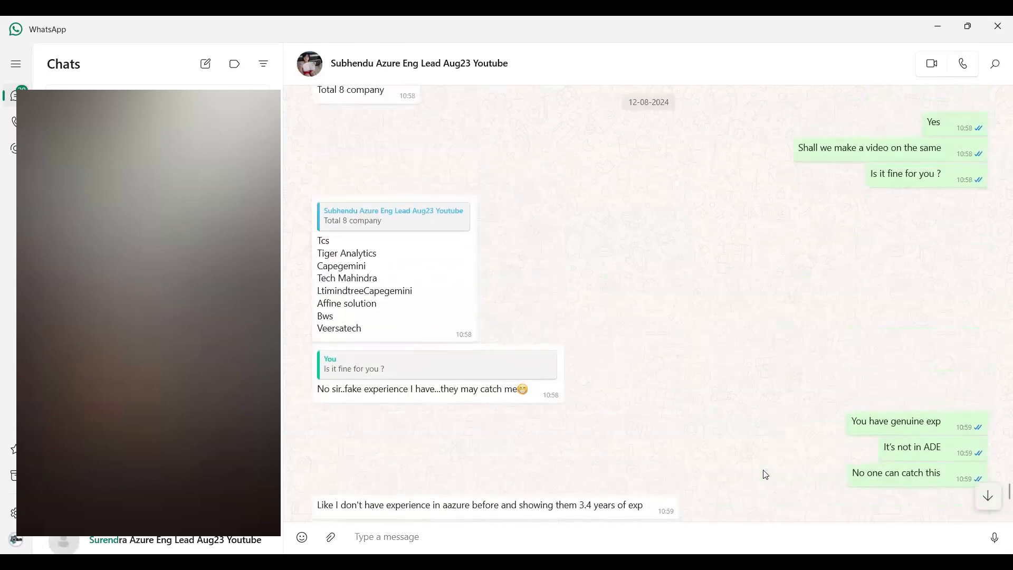
pyautogui.scroll(3, 766, 475)
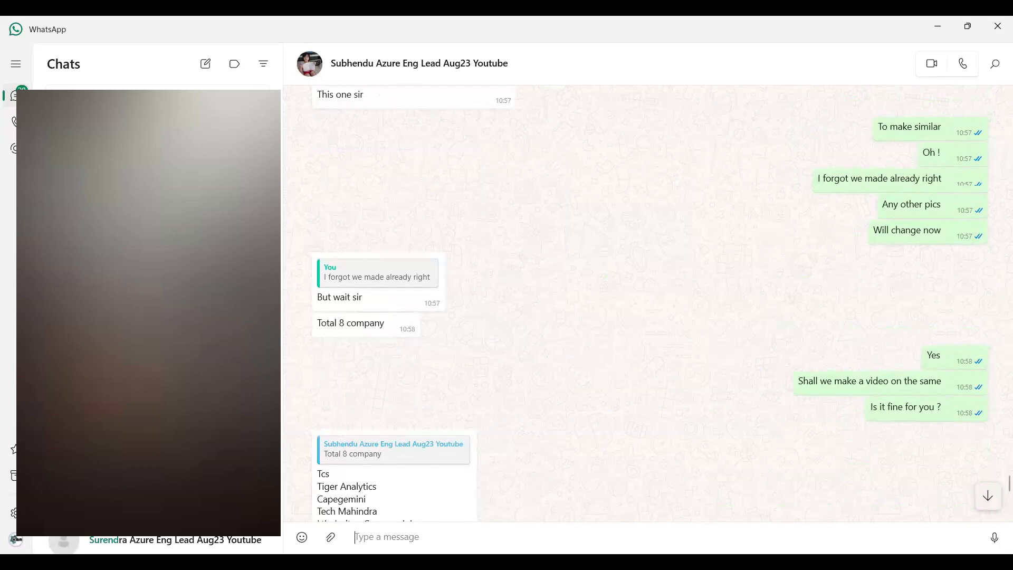
pyautogui.hotkey('alt', 'Tab')
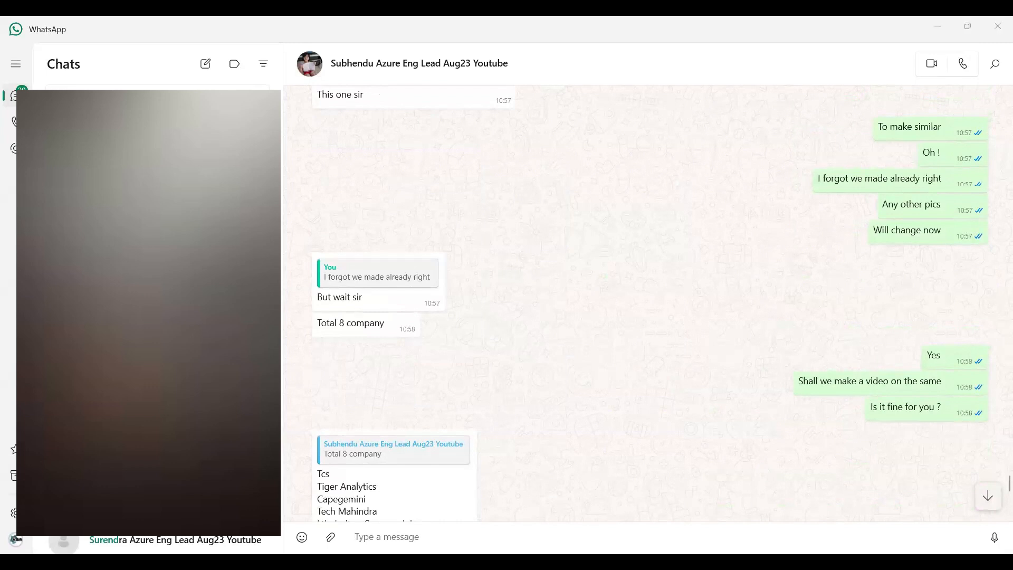